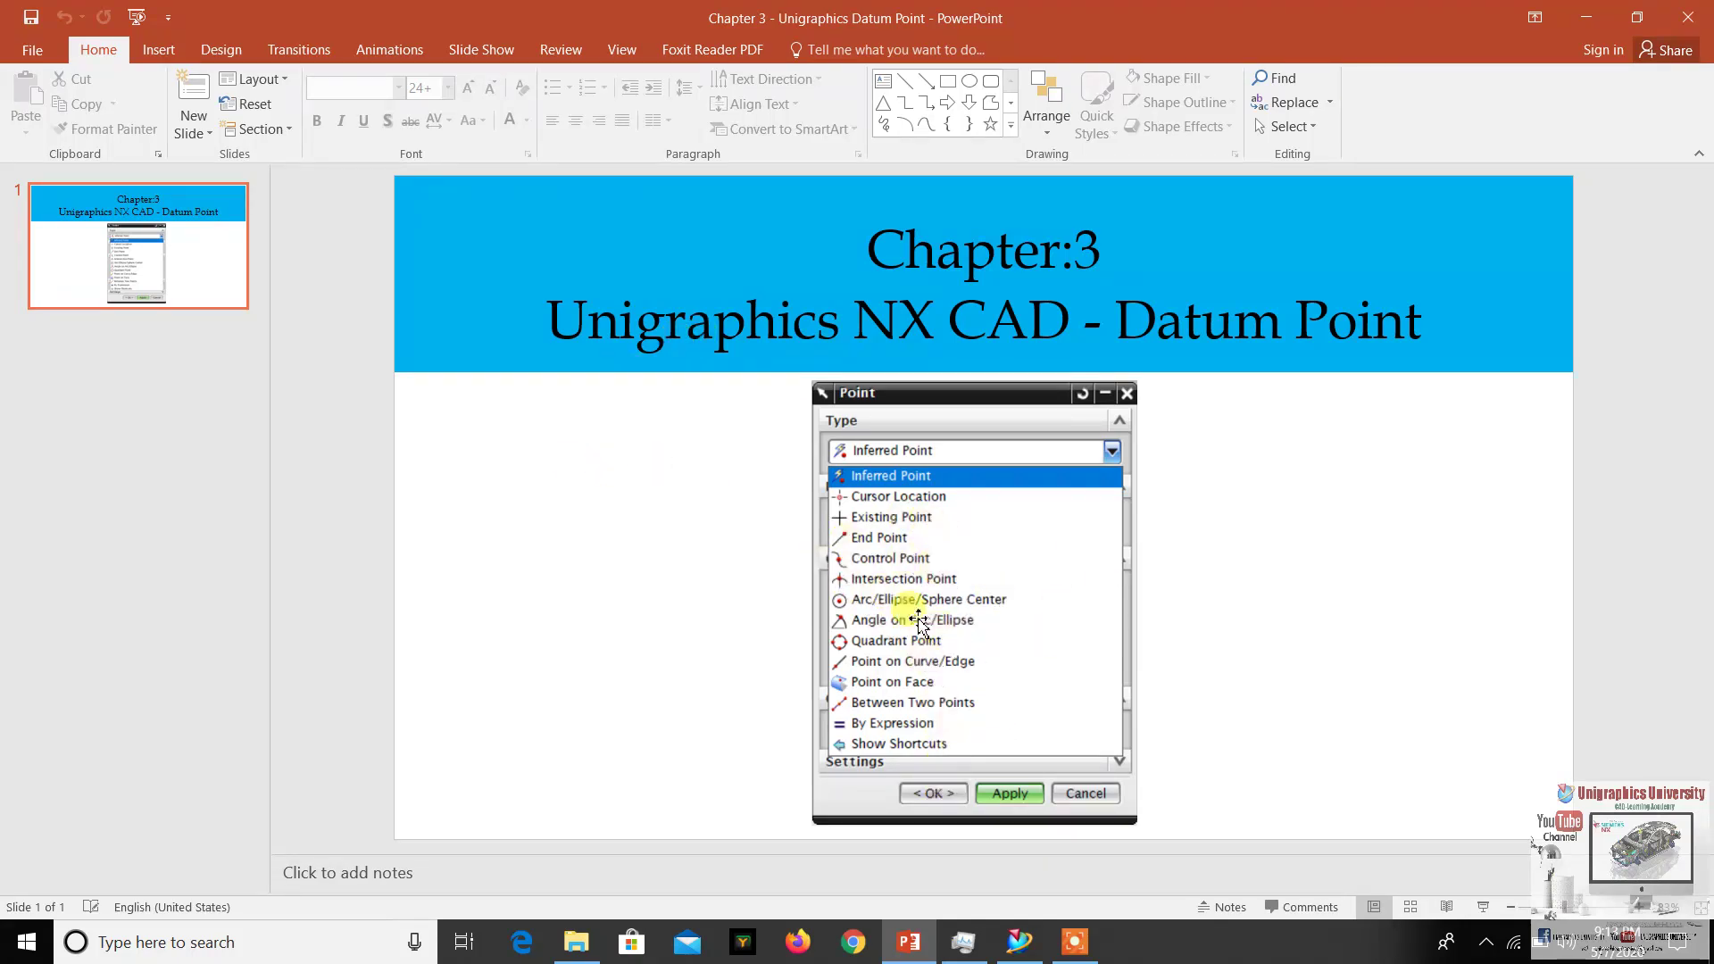
Switch to NX and look over the block model and its datum points.
click(1027, 944)
scroll(715, 572, down, 3)
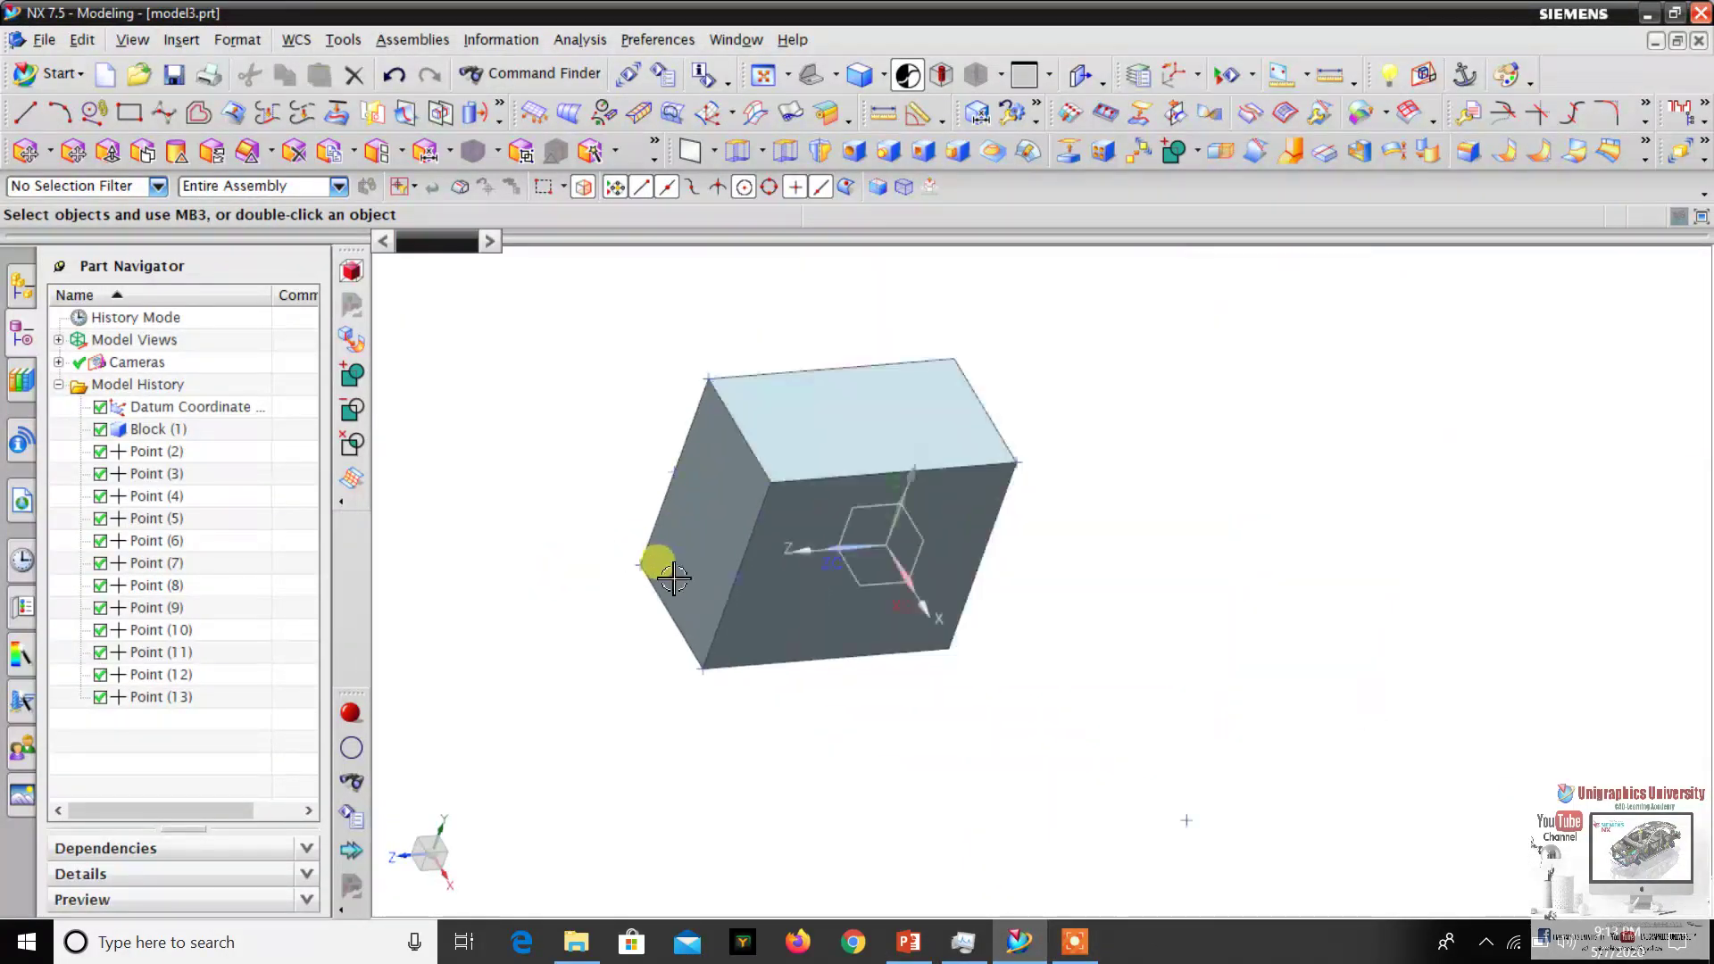
middle_drag(574, 524, 742, 524)
scroll(736, 515, up, 2)
scroll(982, 437, down, 2)
middle_drag(880, 478, 764, 432)
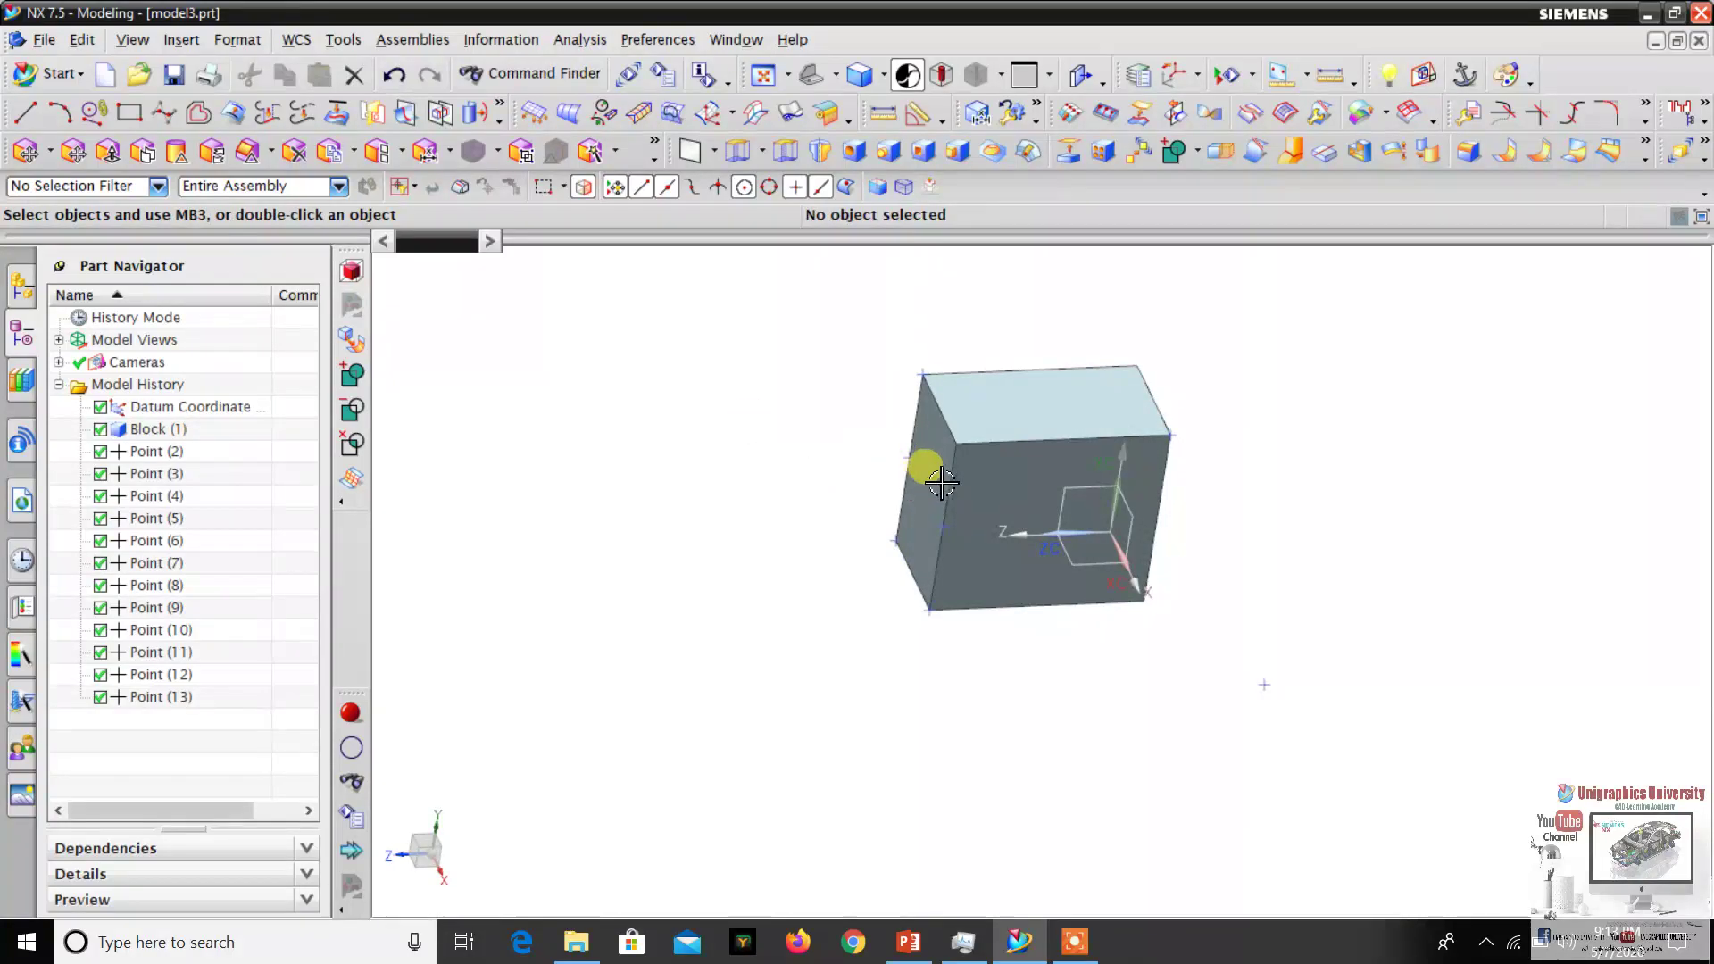
Try a datum point of type Control Point on the block's upper front edge, picking its midpoint and then its end.
click(182, 44)
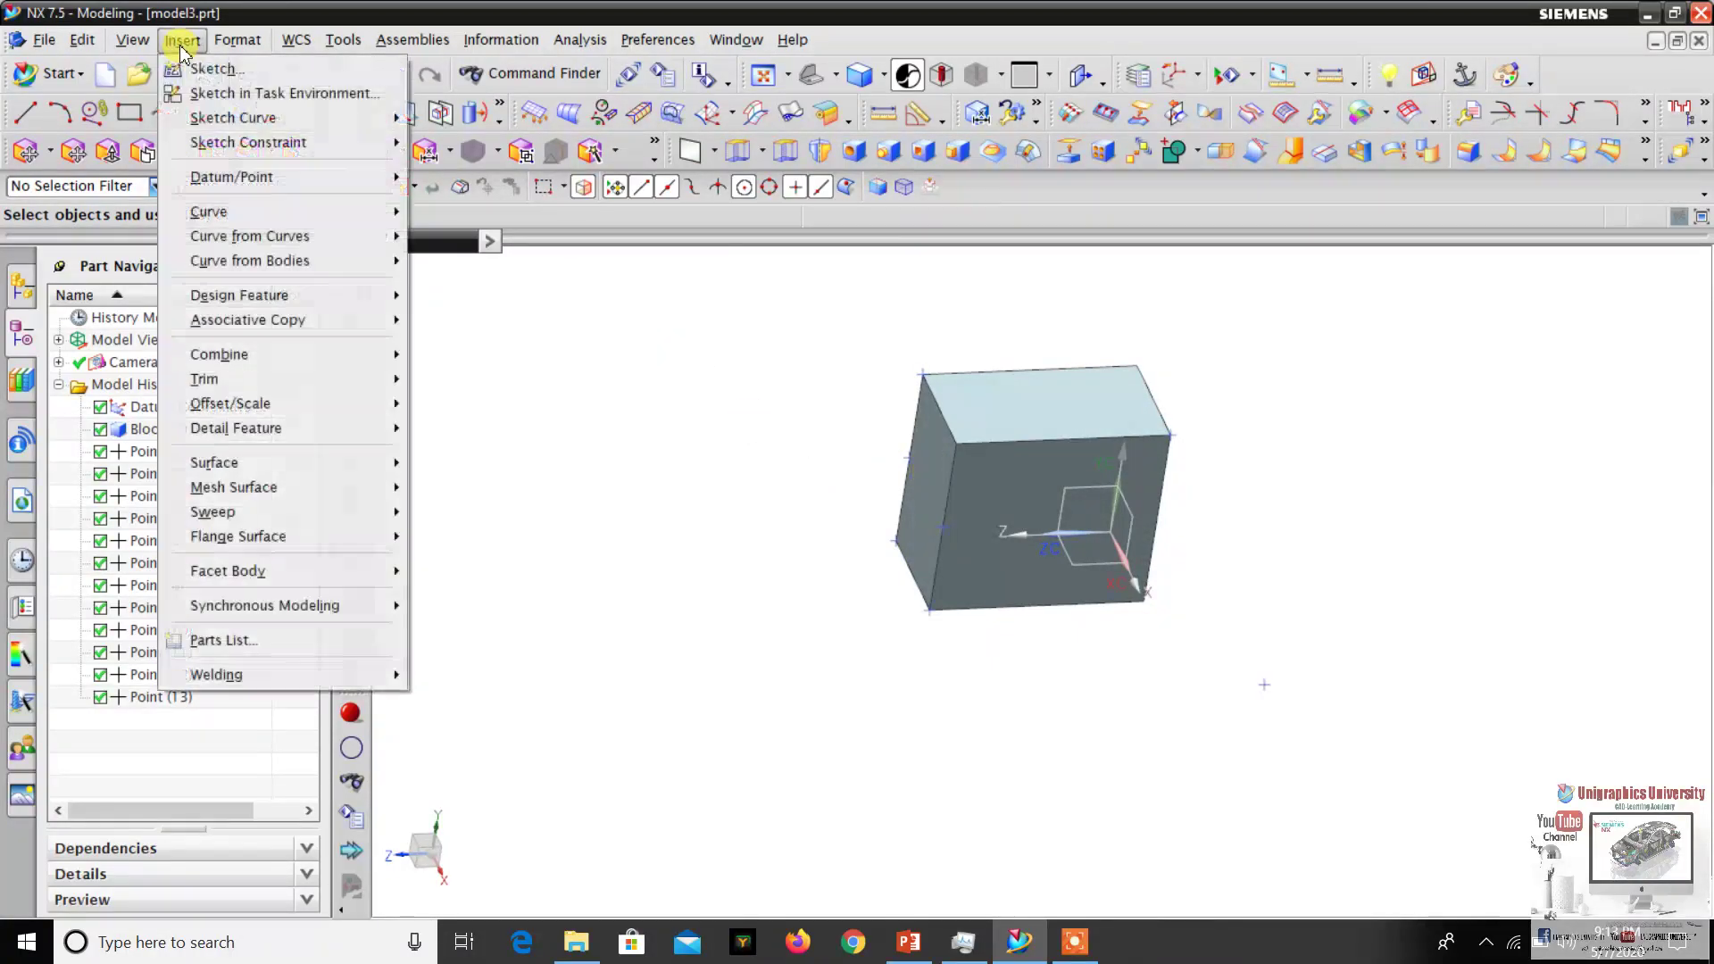
mouse_move(221, 179)
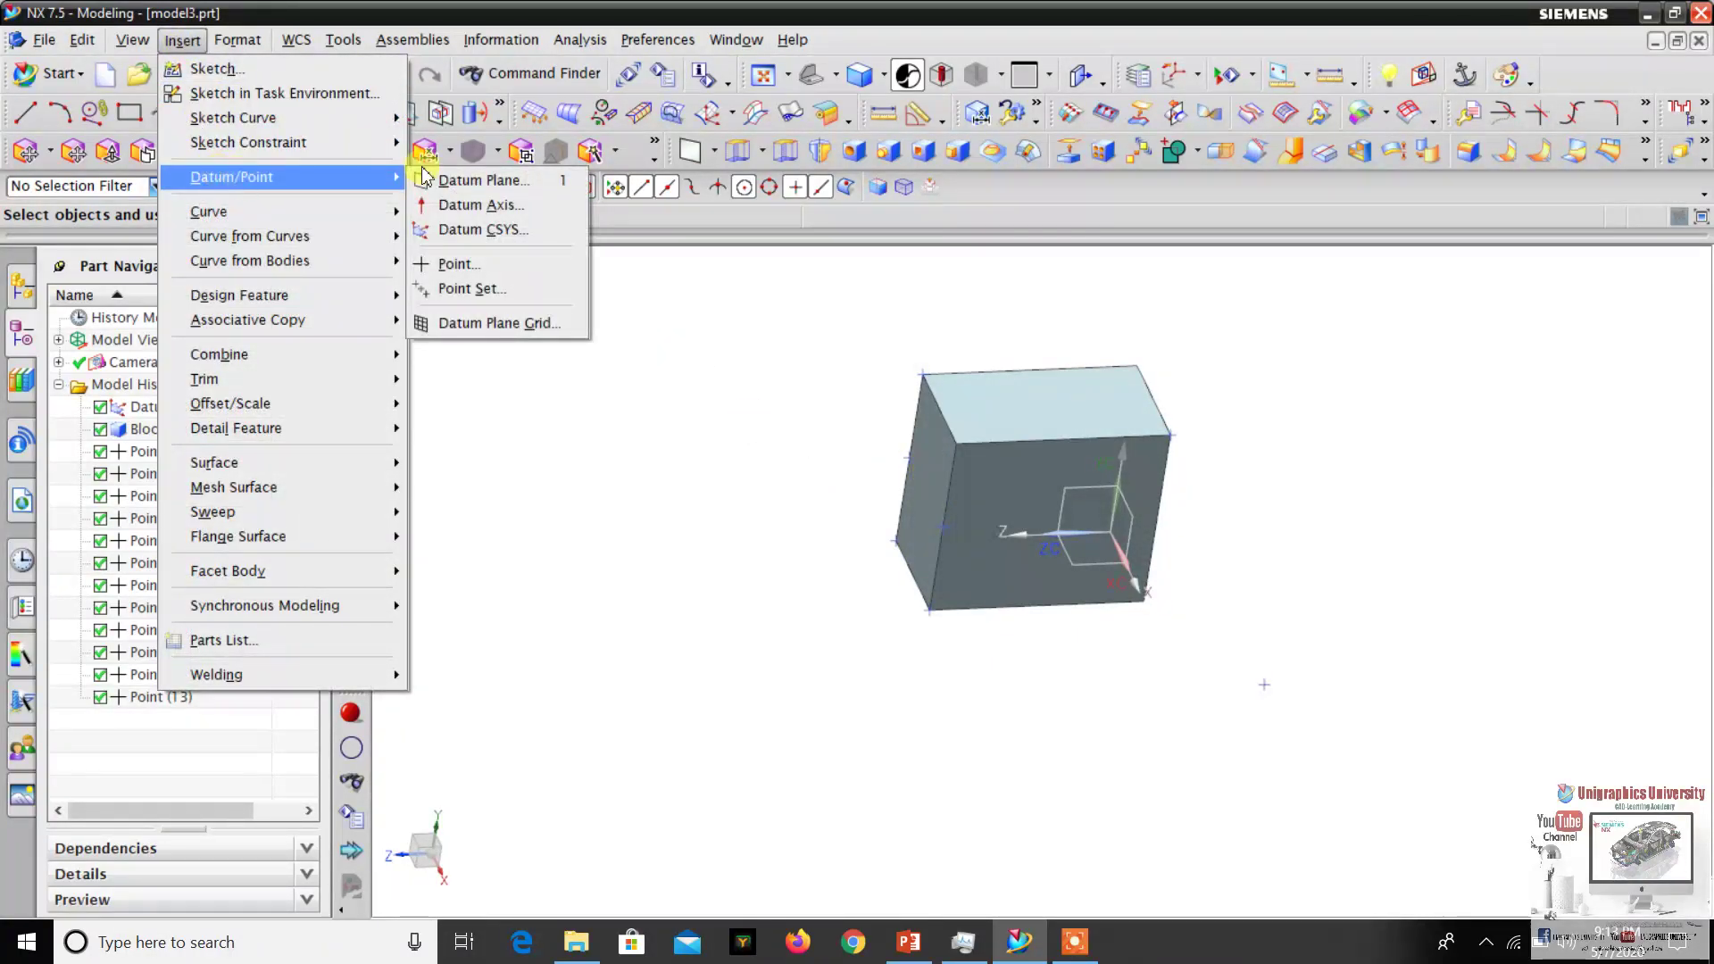
click(456, 272)
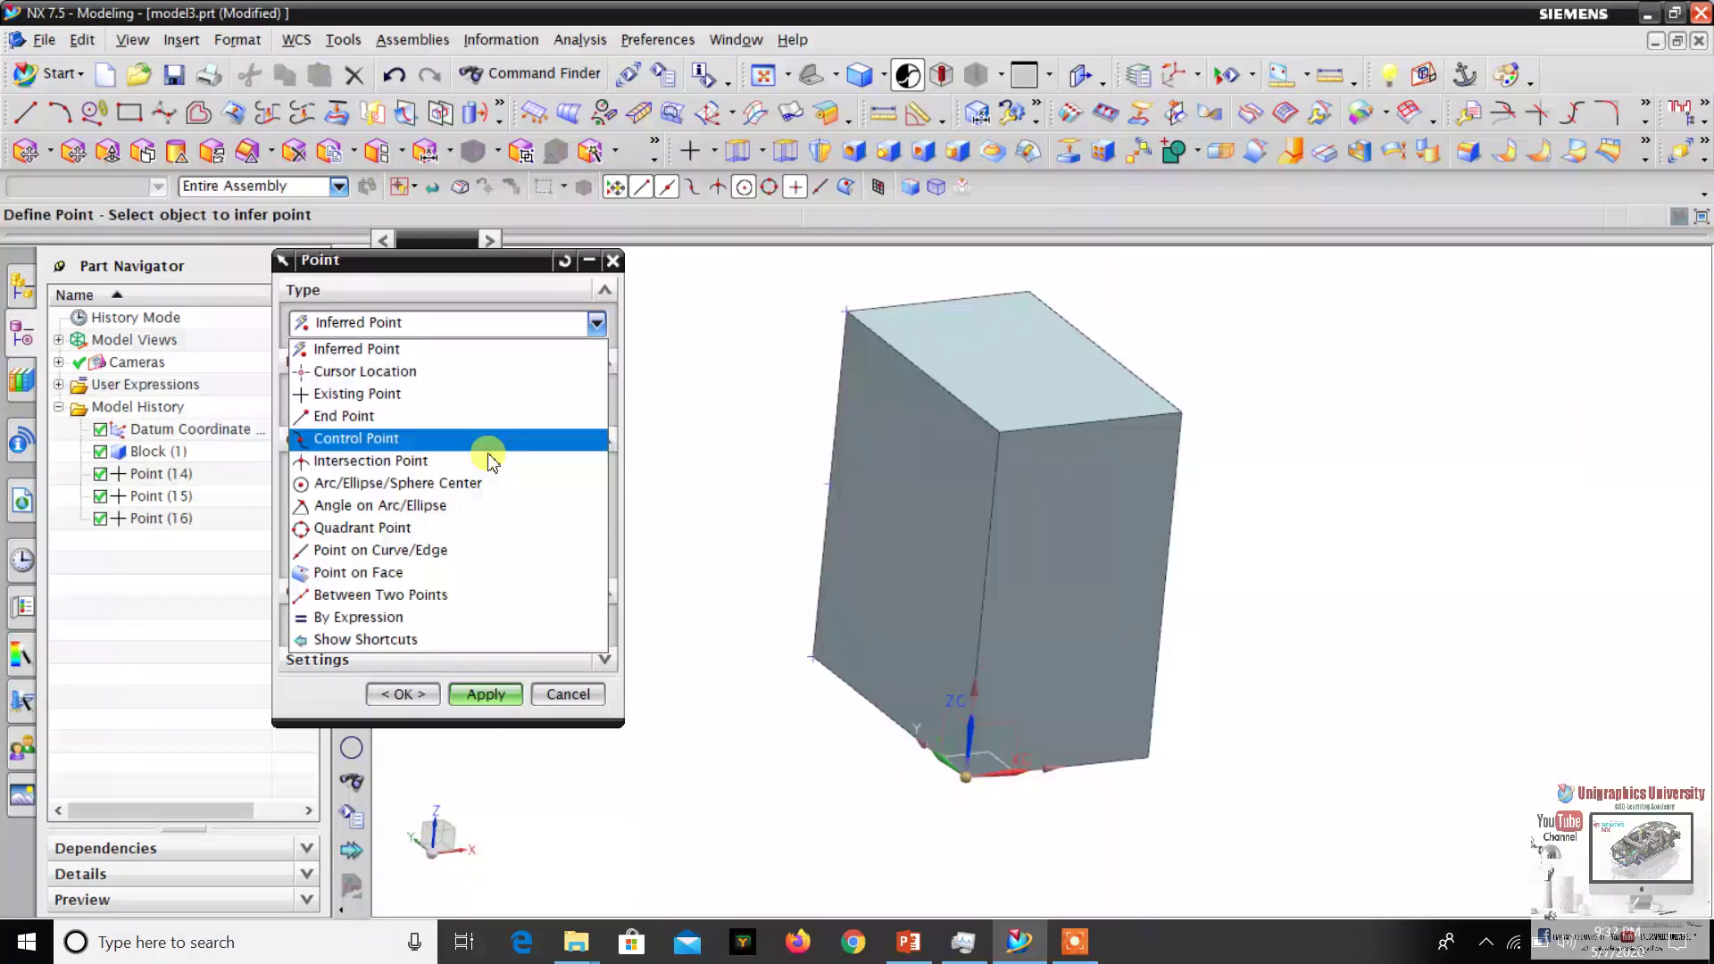
click(482, 440)
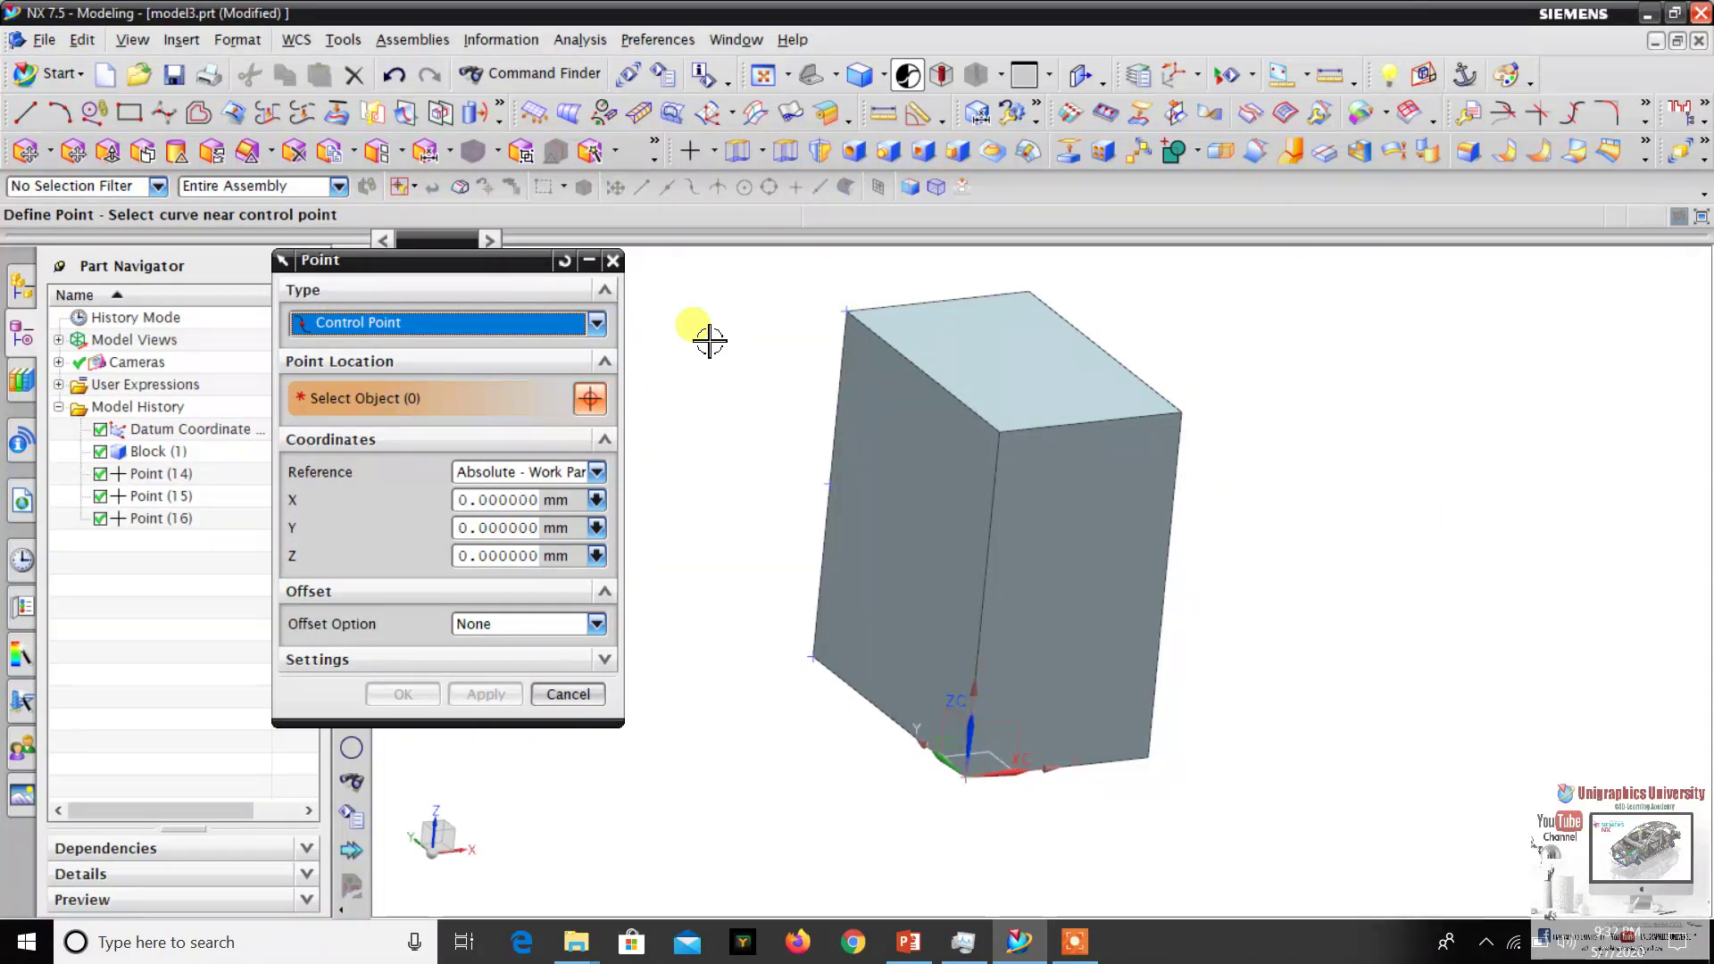
click(1002, 431)
scroll(1001, 431, up, 1)
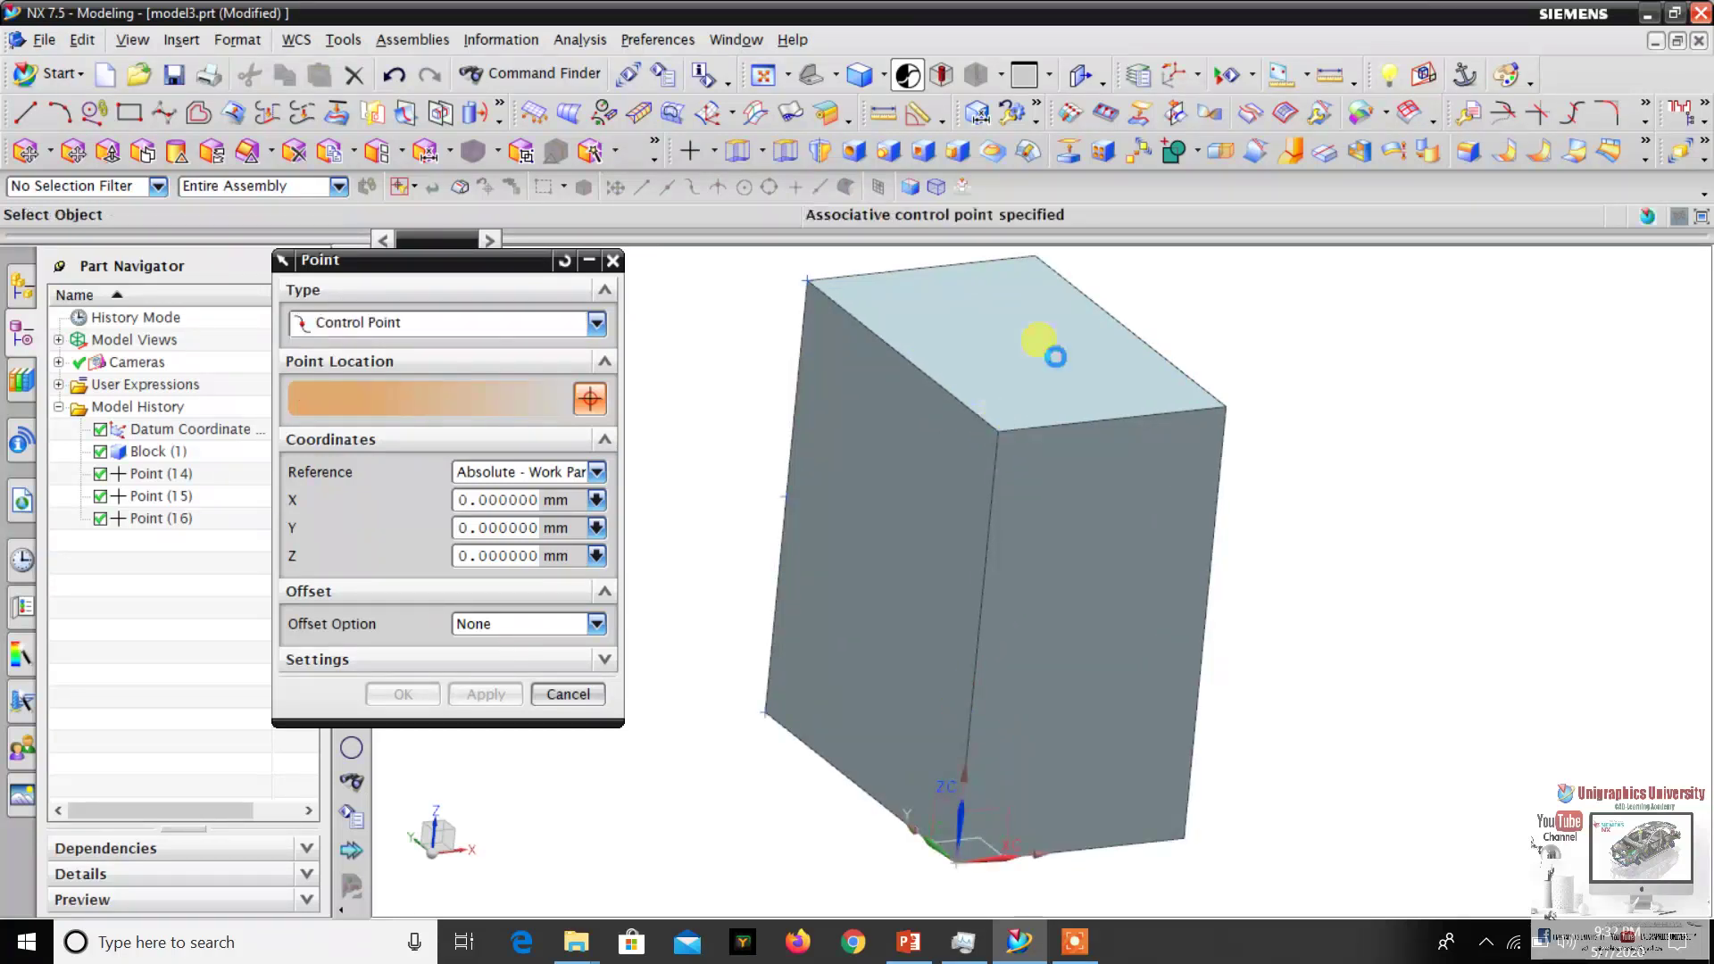
click(1114, 419)
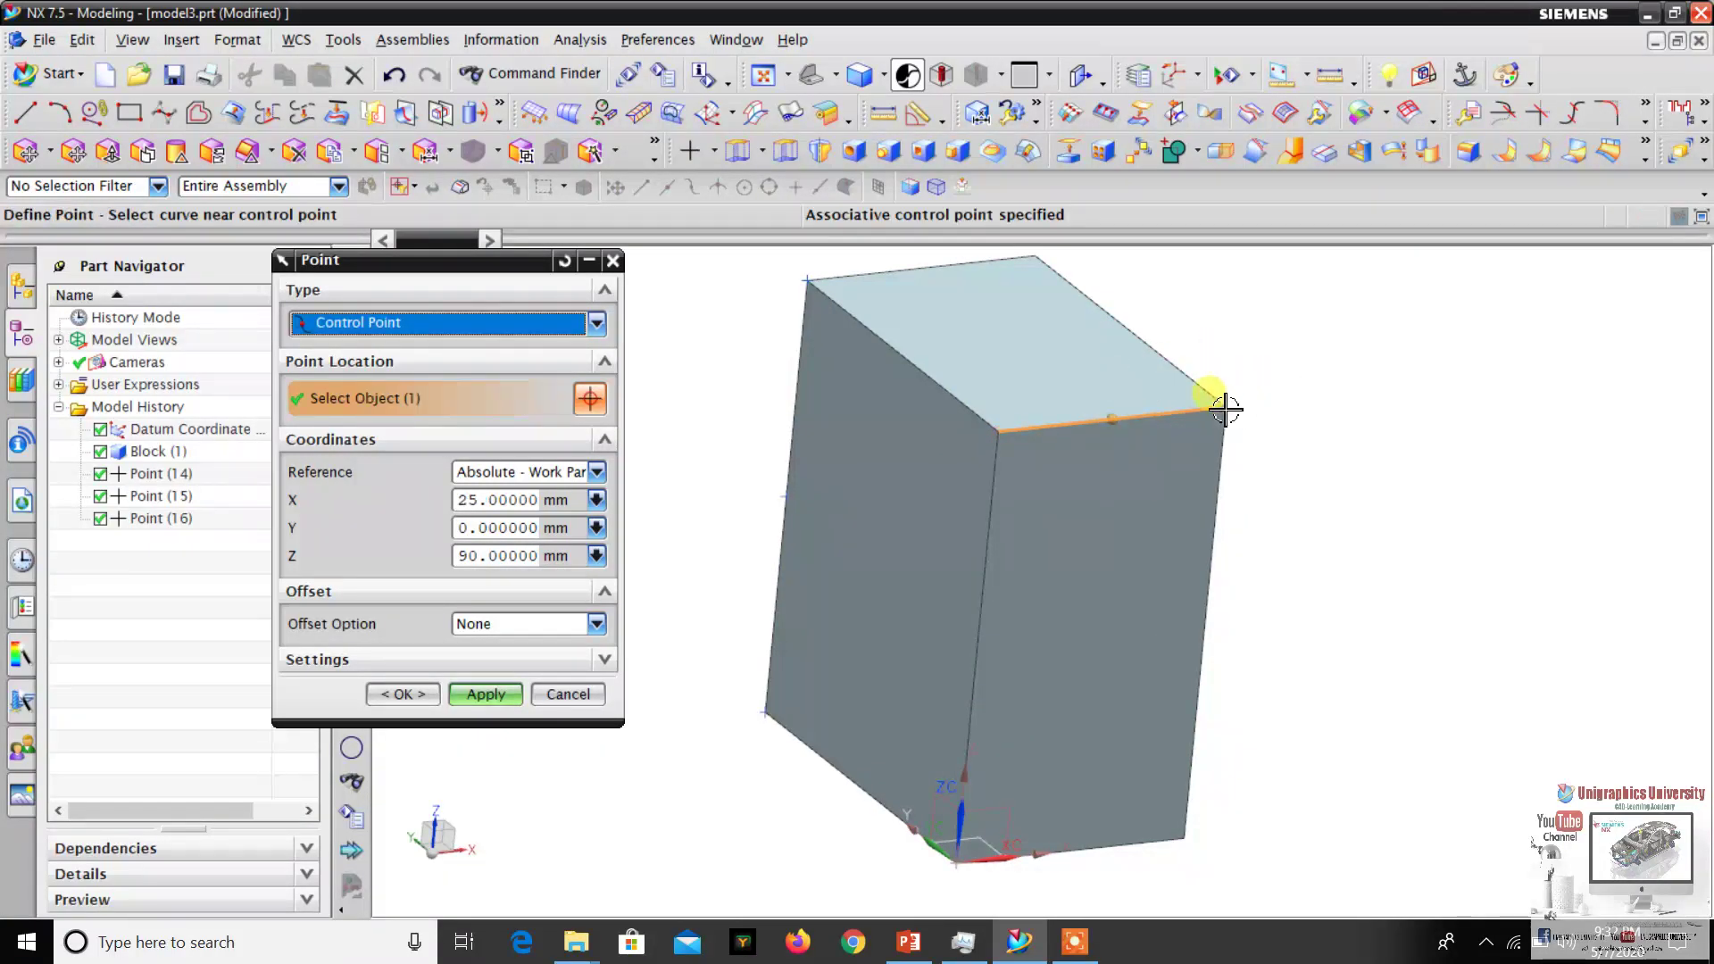
click(1223, 408)
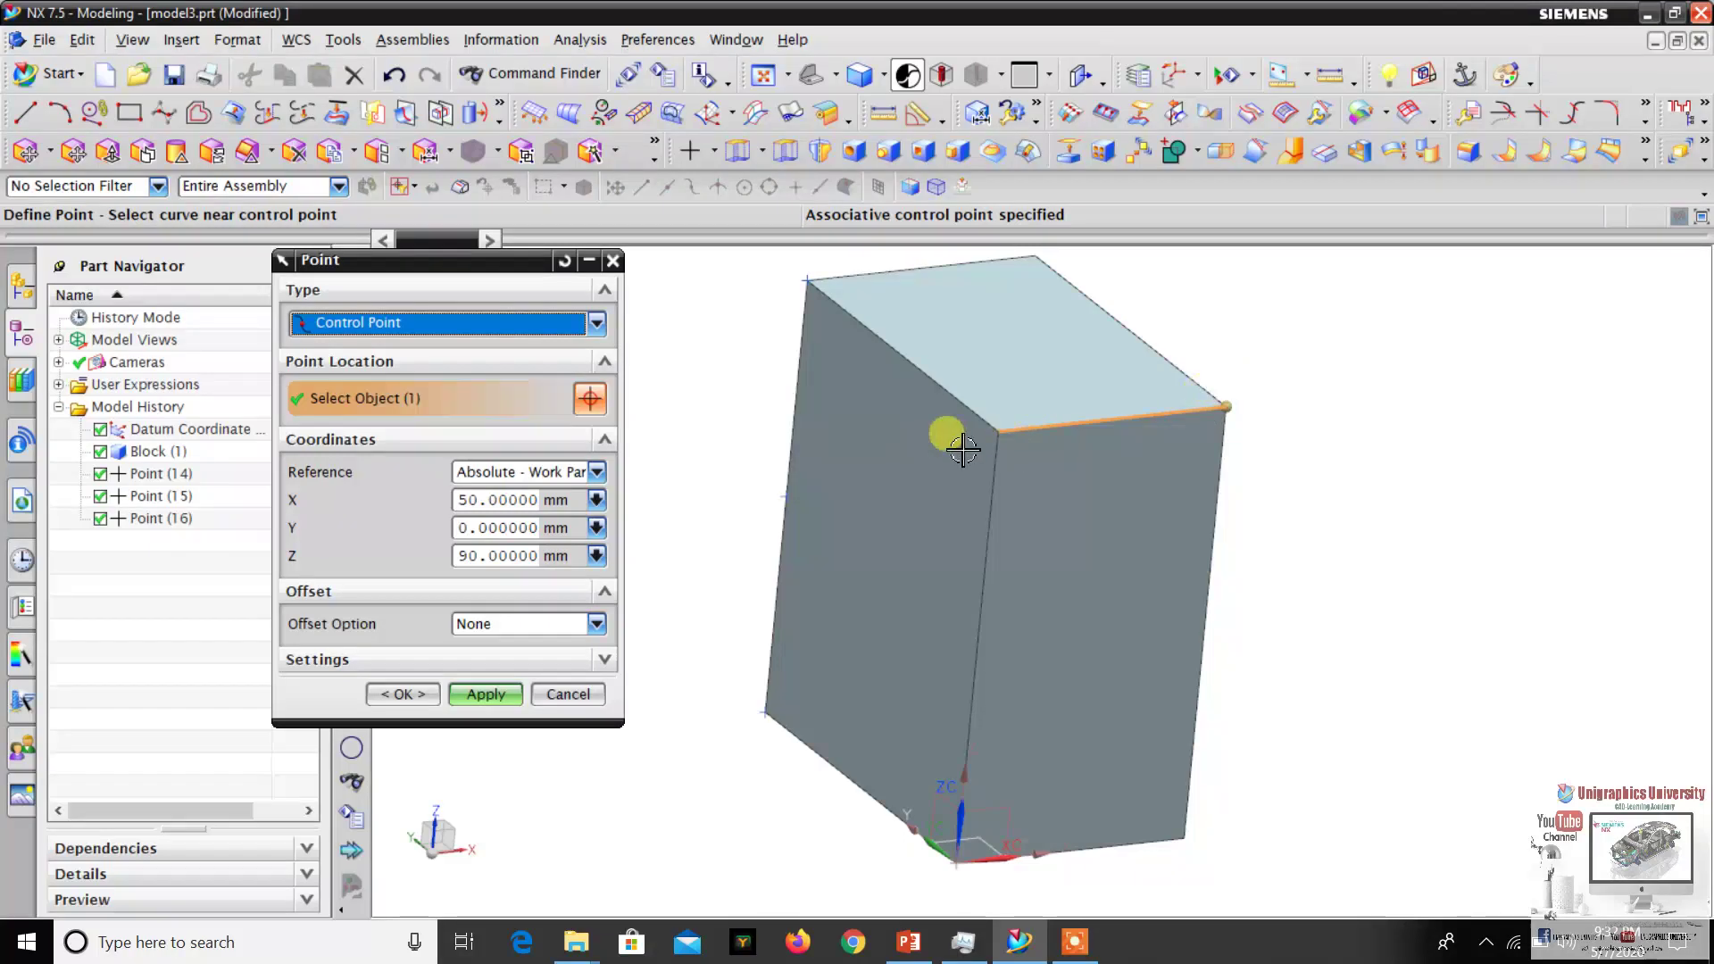
Discard the picked control point by resetting the Point settings to their defaults.
scroll(1192, 408, down, 4)
scroll(1192, 408, up, 2)
click(1113, 429)
scroll(1056, 321, down, 2)
scroll(1031, 339, up, 5)
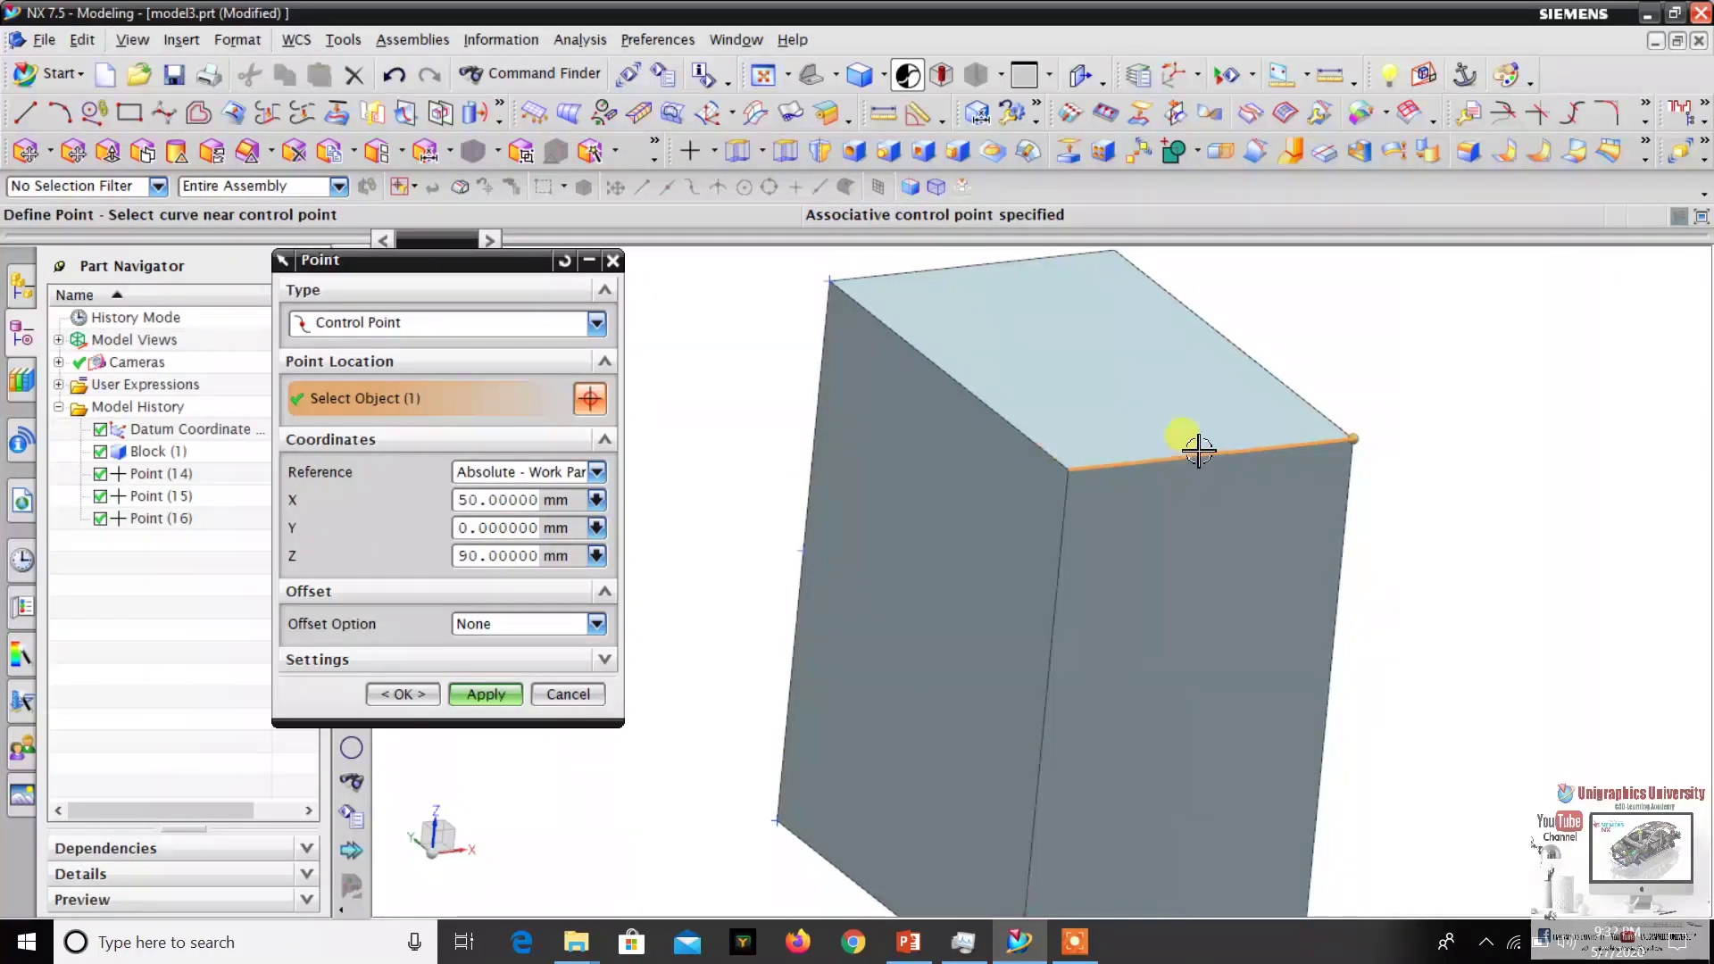
scroll(1197, 451, down, 4)
scroll(1230, 465, up, 4)
click(1028, 396)
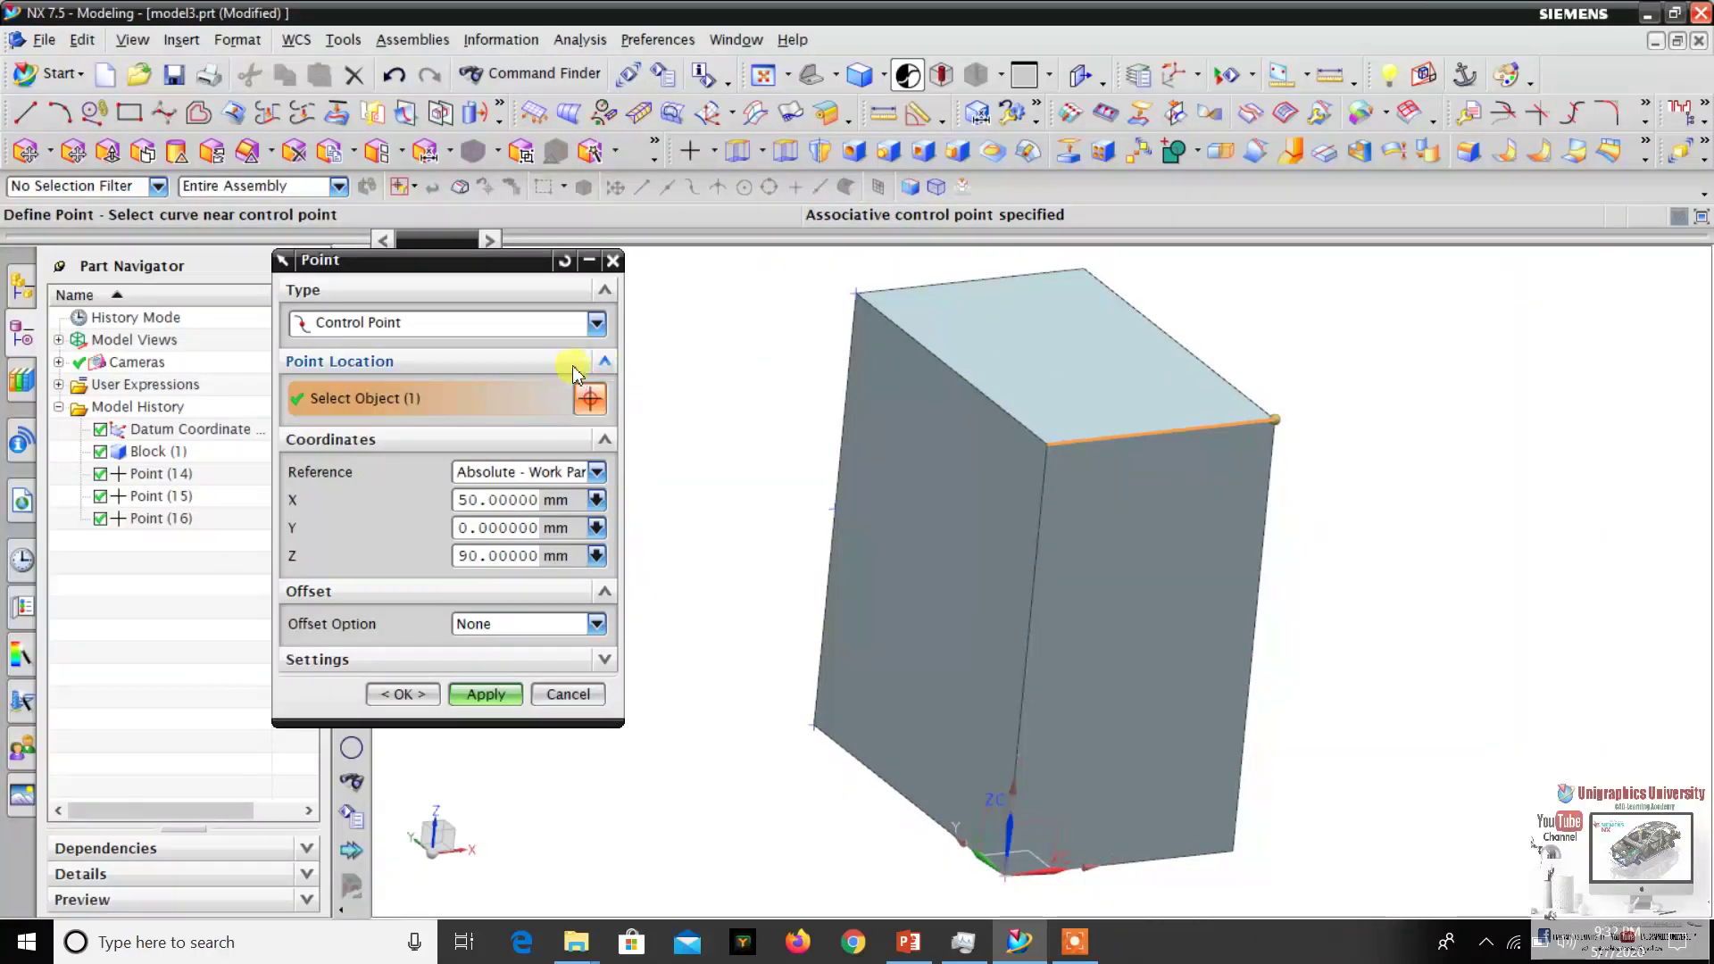
click(564, 261)
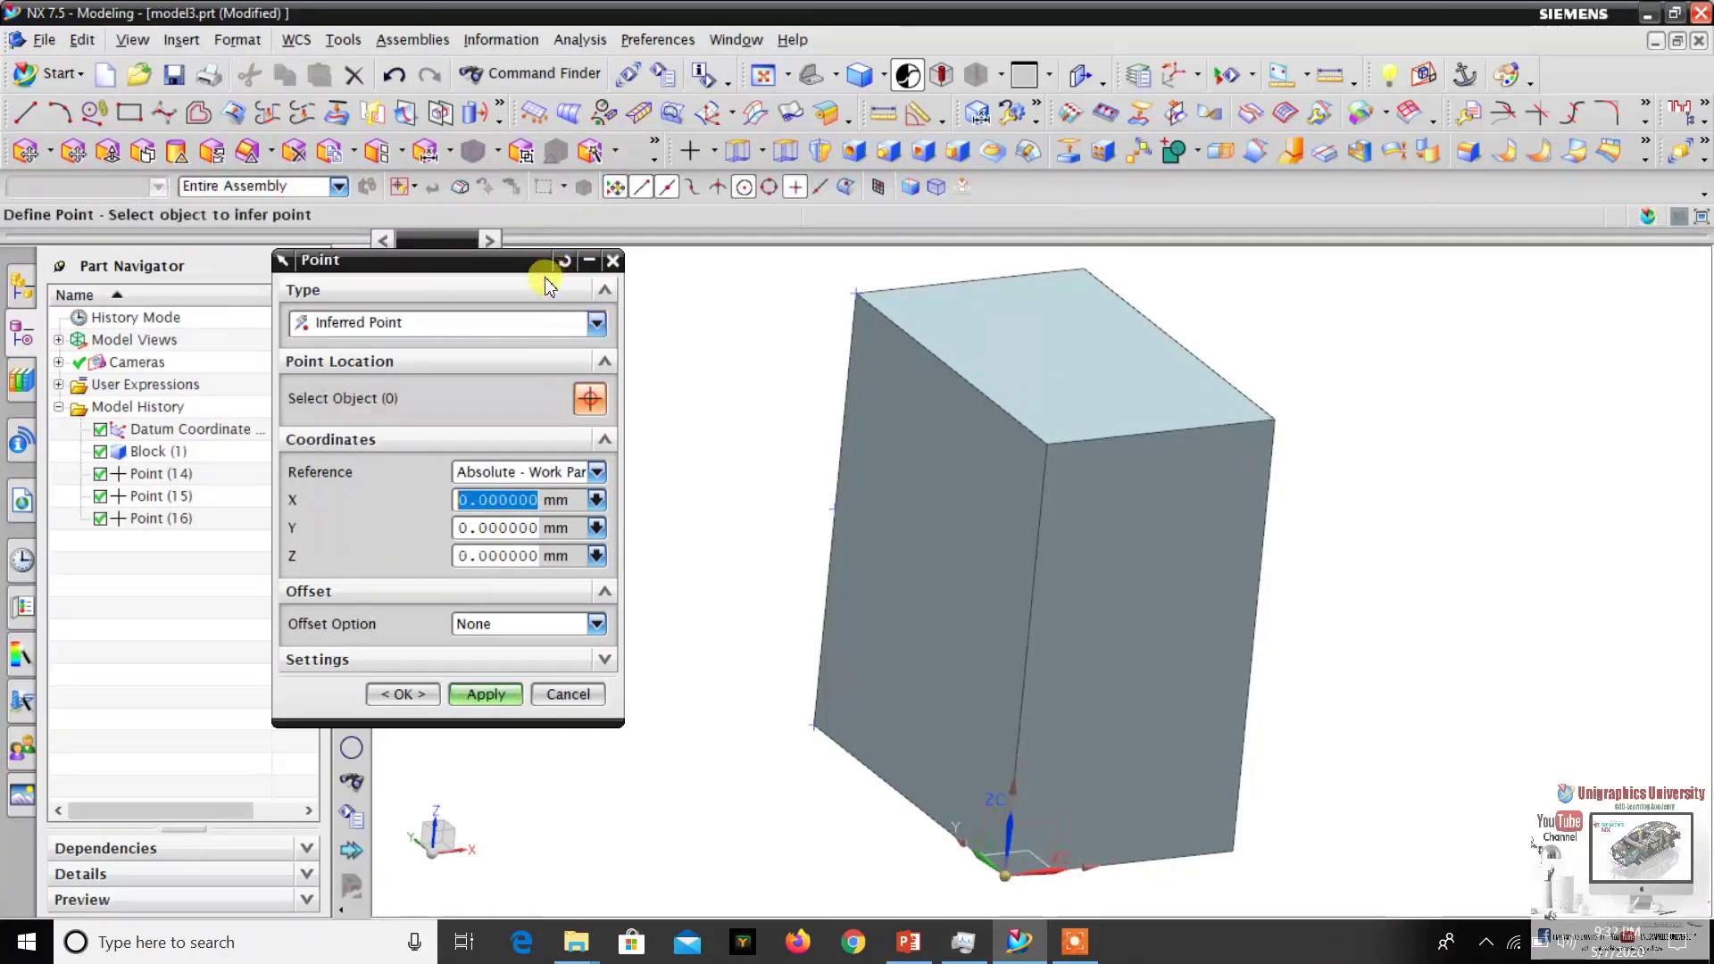
click(497, 337)
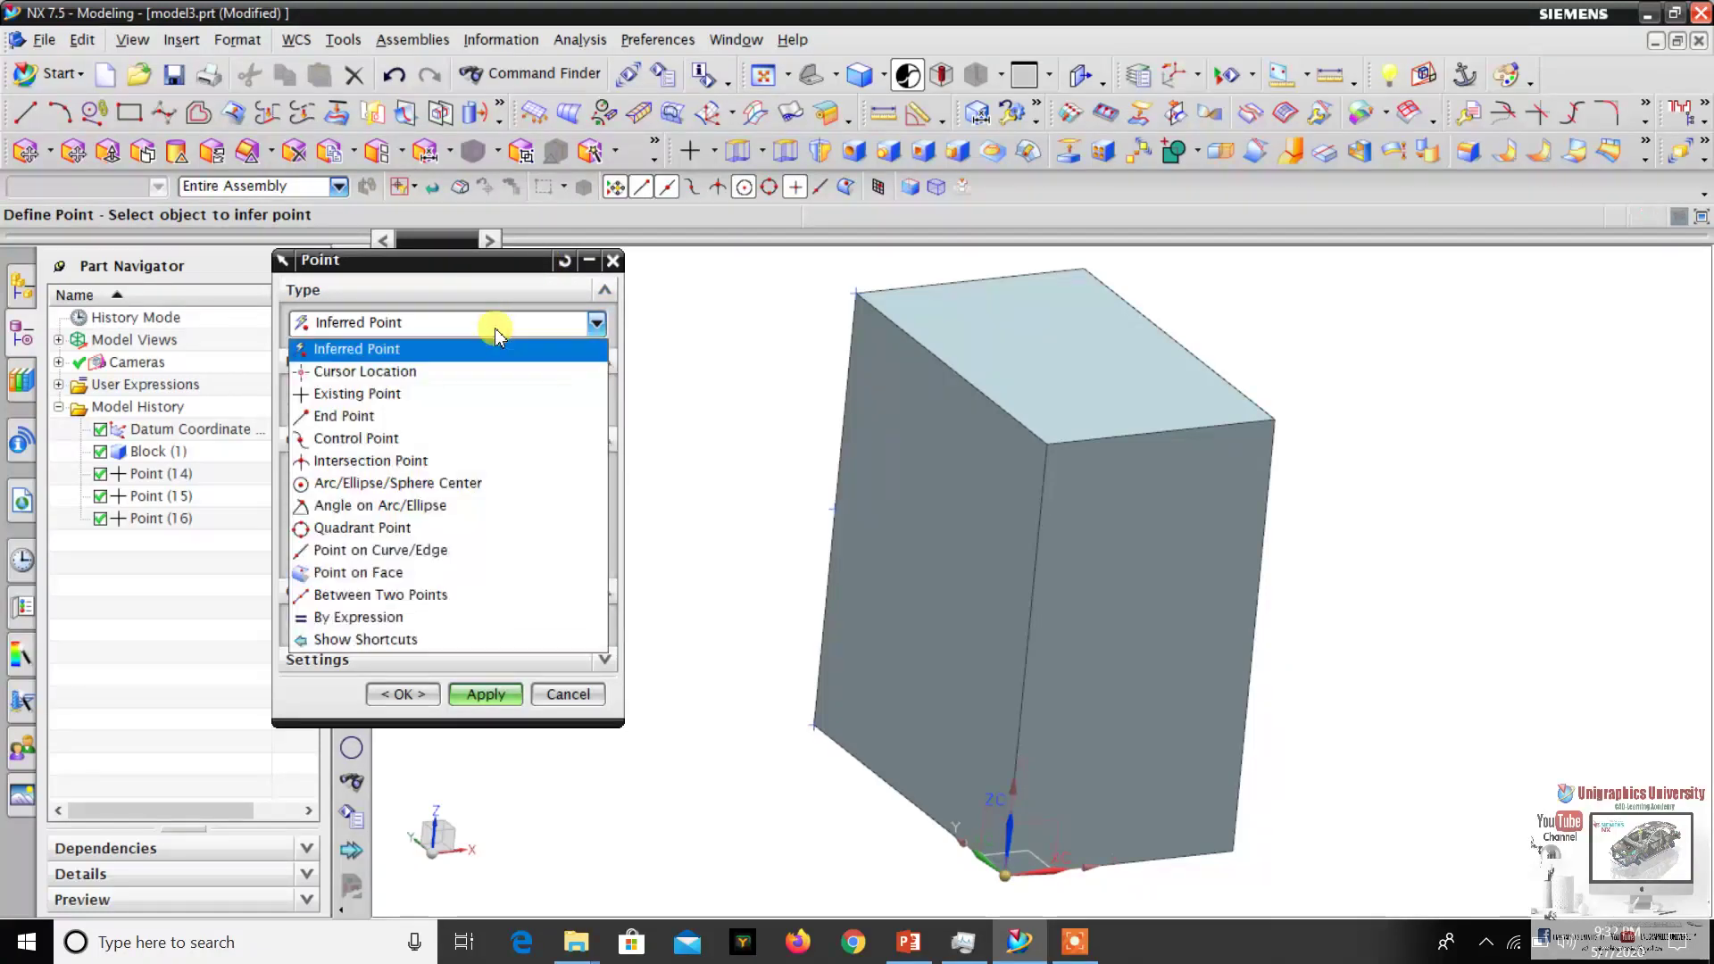
click(431, 460)
middle_drag(810, 408, 817, 451)
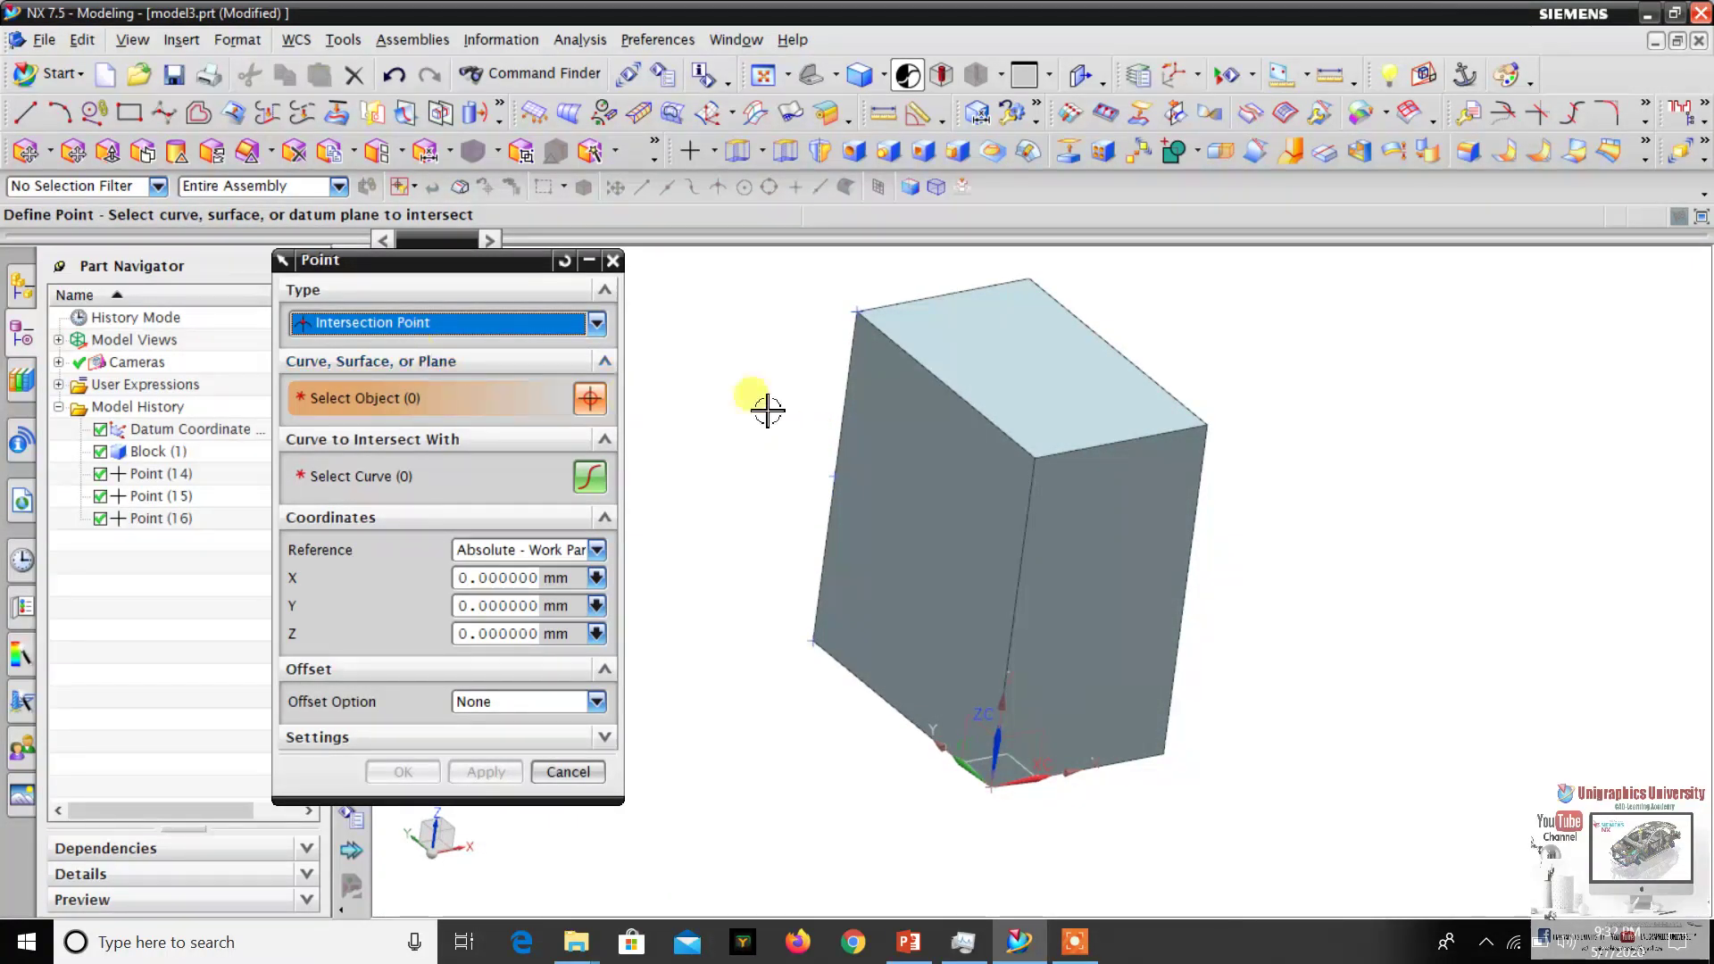
scroll(910, 447, down, 2)
scroll(914, 434, up, 2)
scroll(913, 432, down, 1)
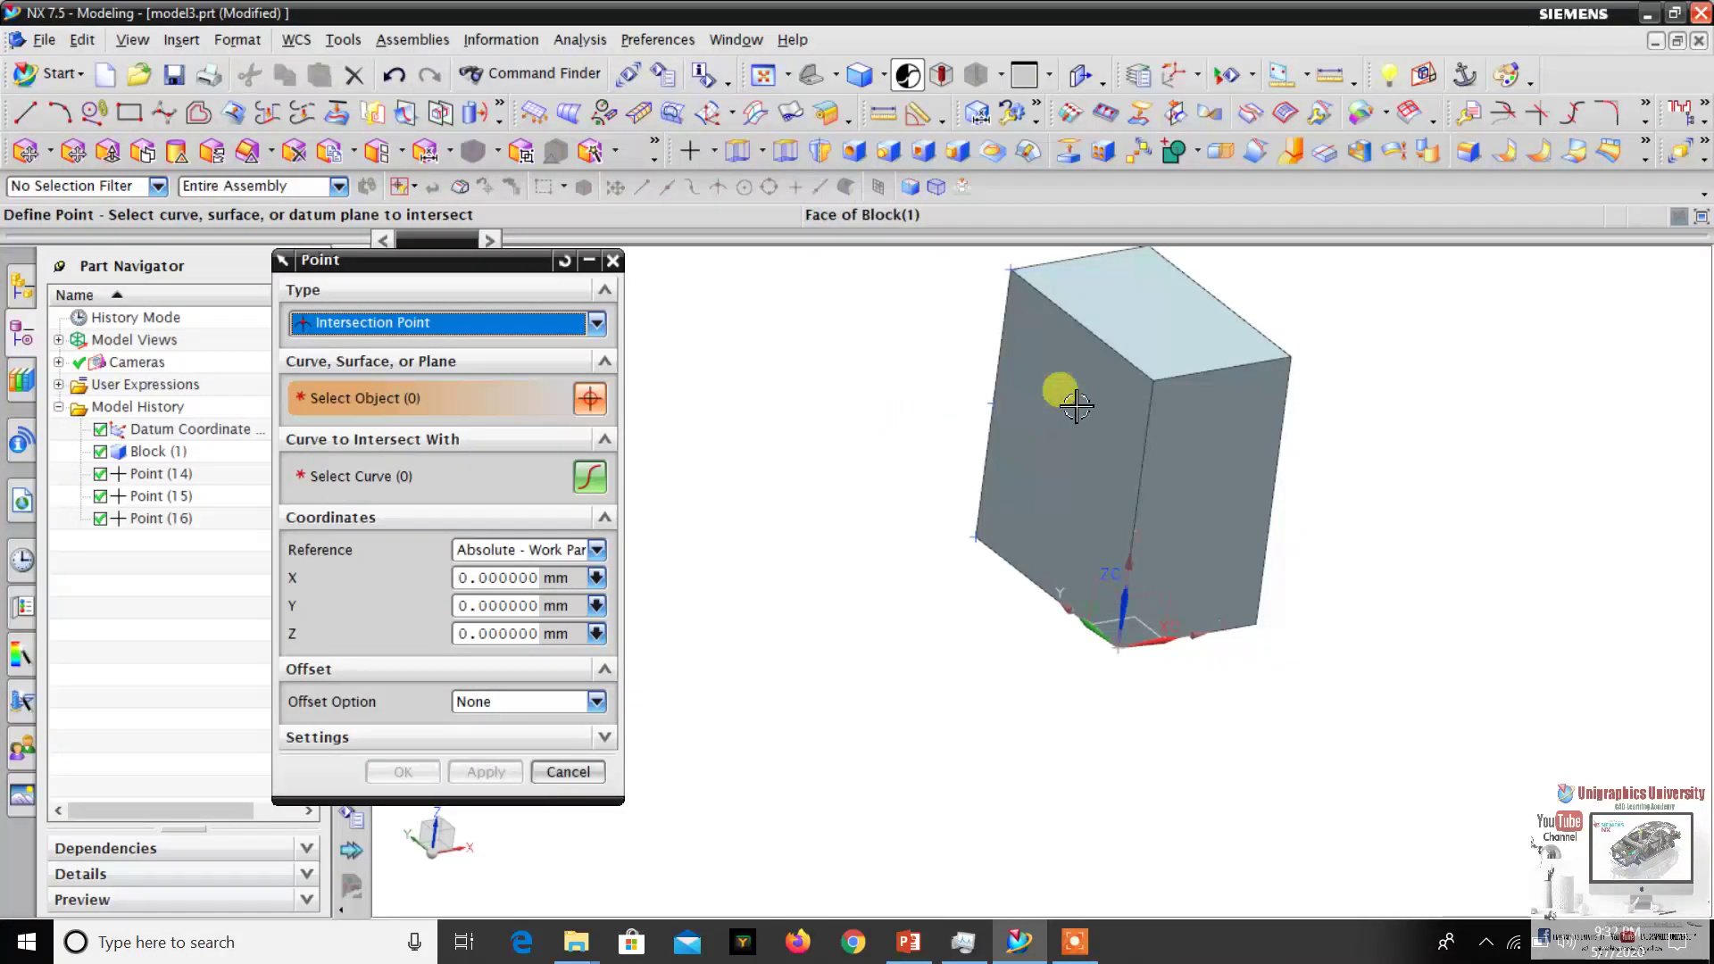
middle_drag(938, 479, 848, 541)
scroll(996, 533, down, 4)
scroll(997, 531, up, 3)
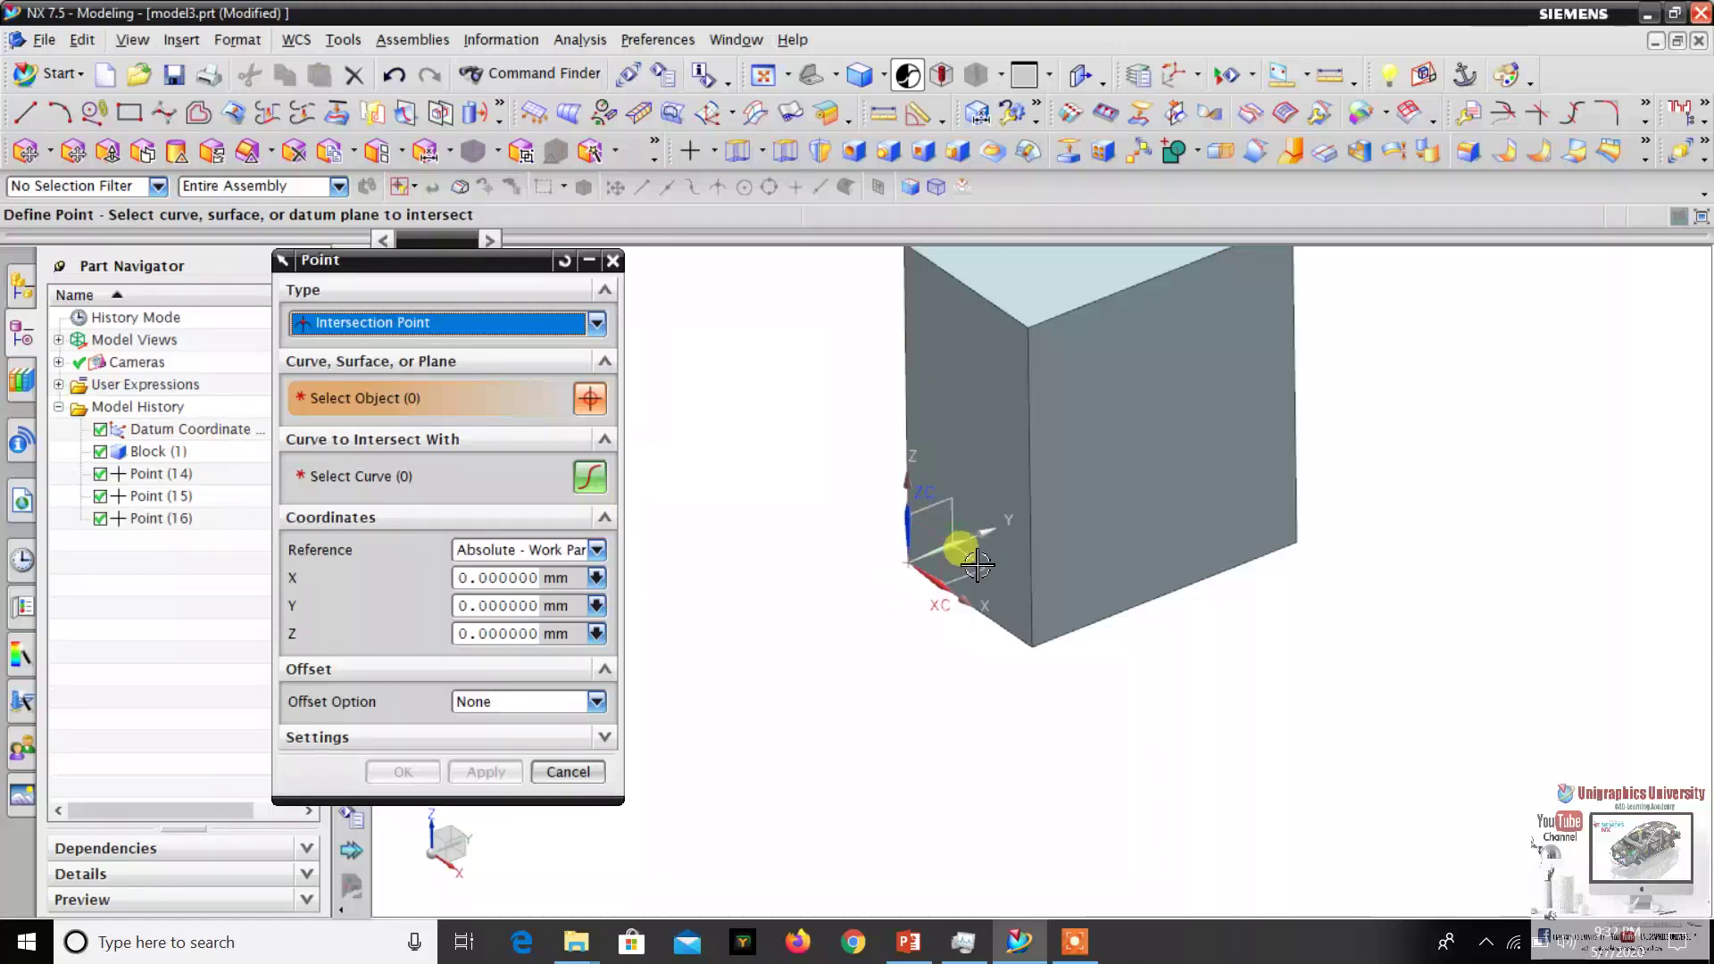
scroll(965, 569, up, 2)
scroll(990, 546, down, 1)
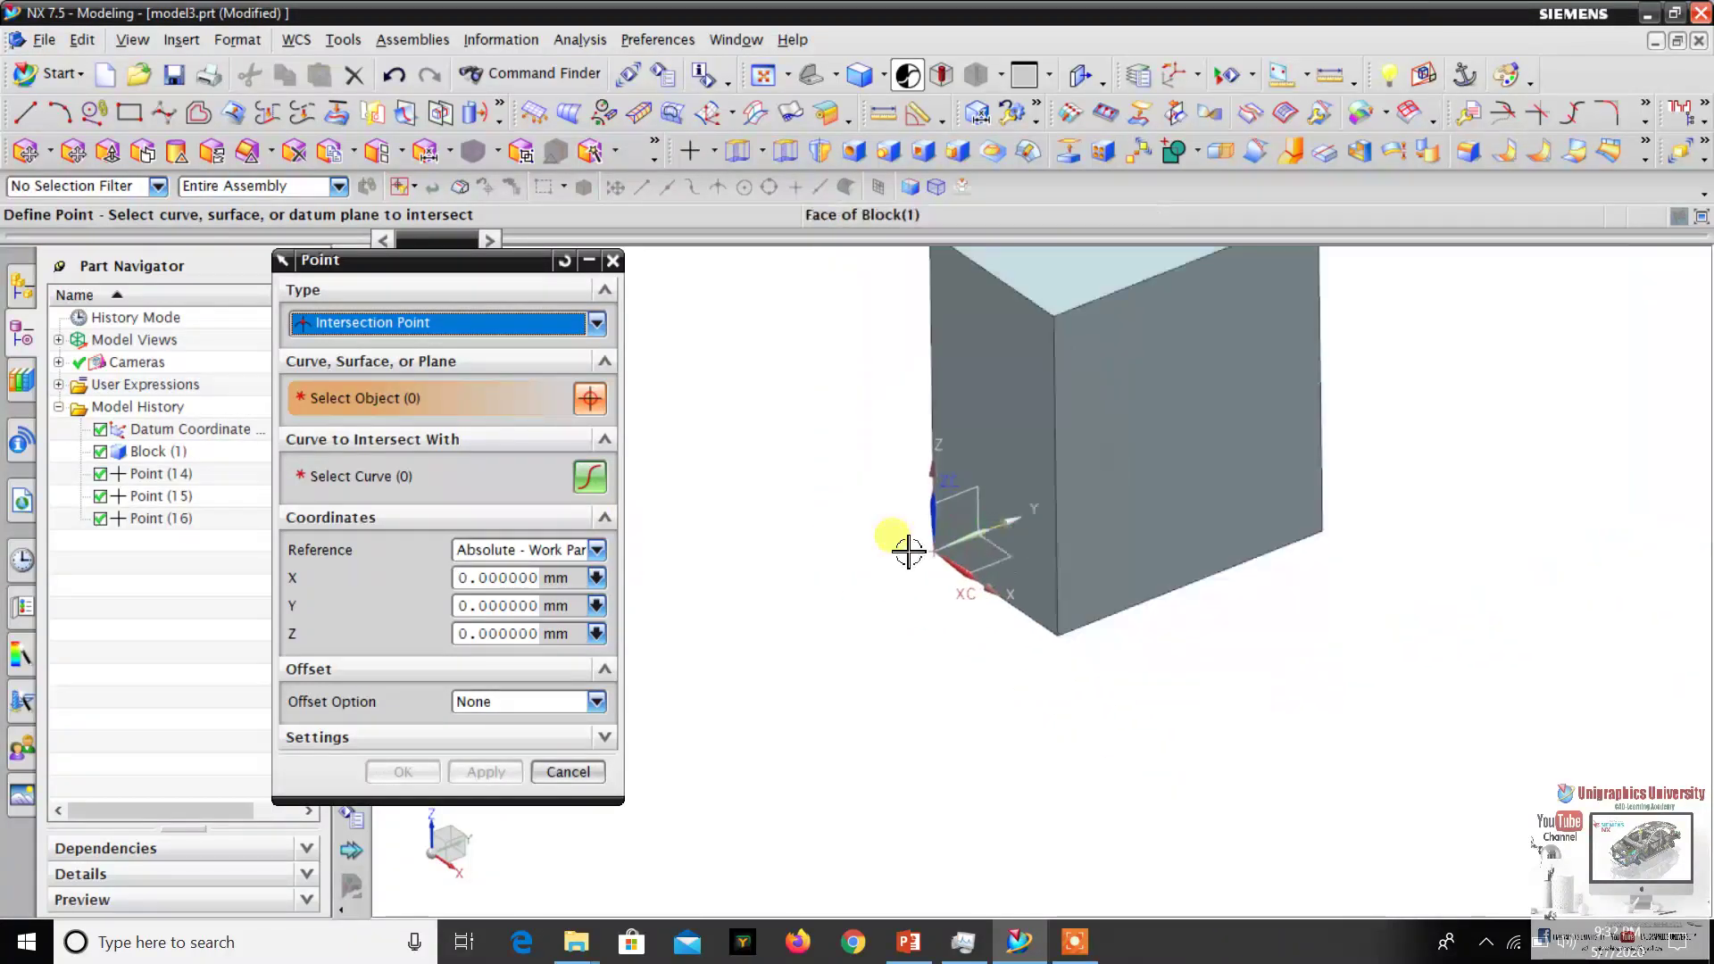
scroll(1004, 561, down, 2)
scroll(973, 546, up, 3)
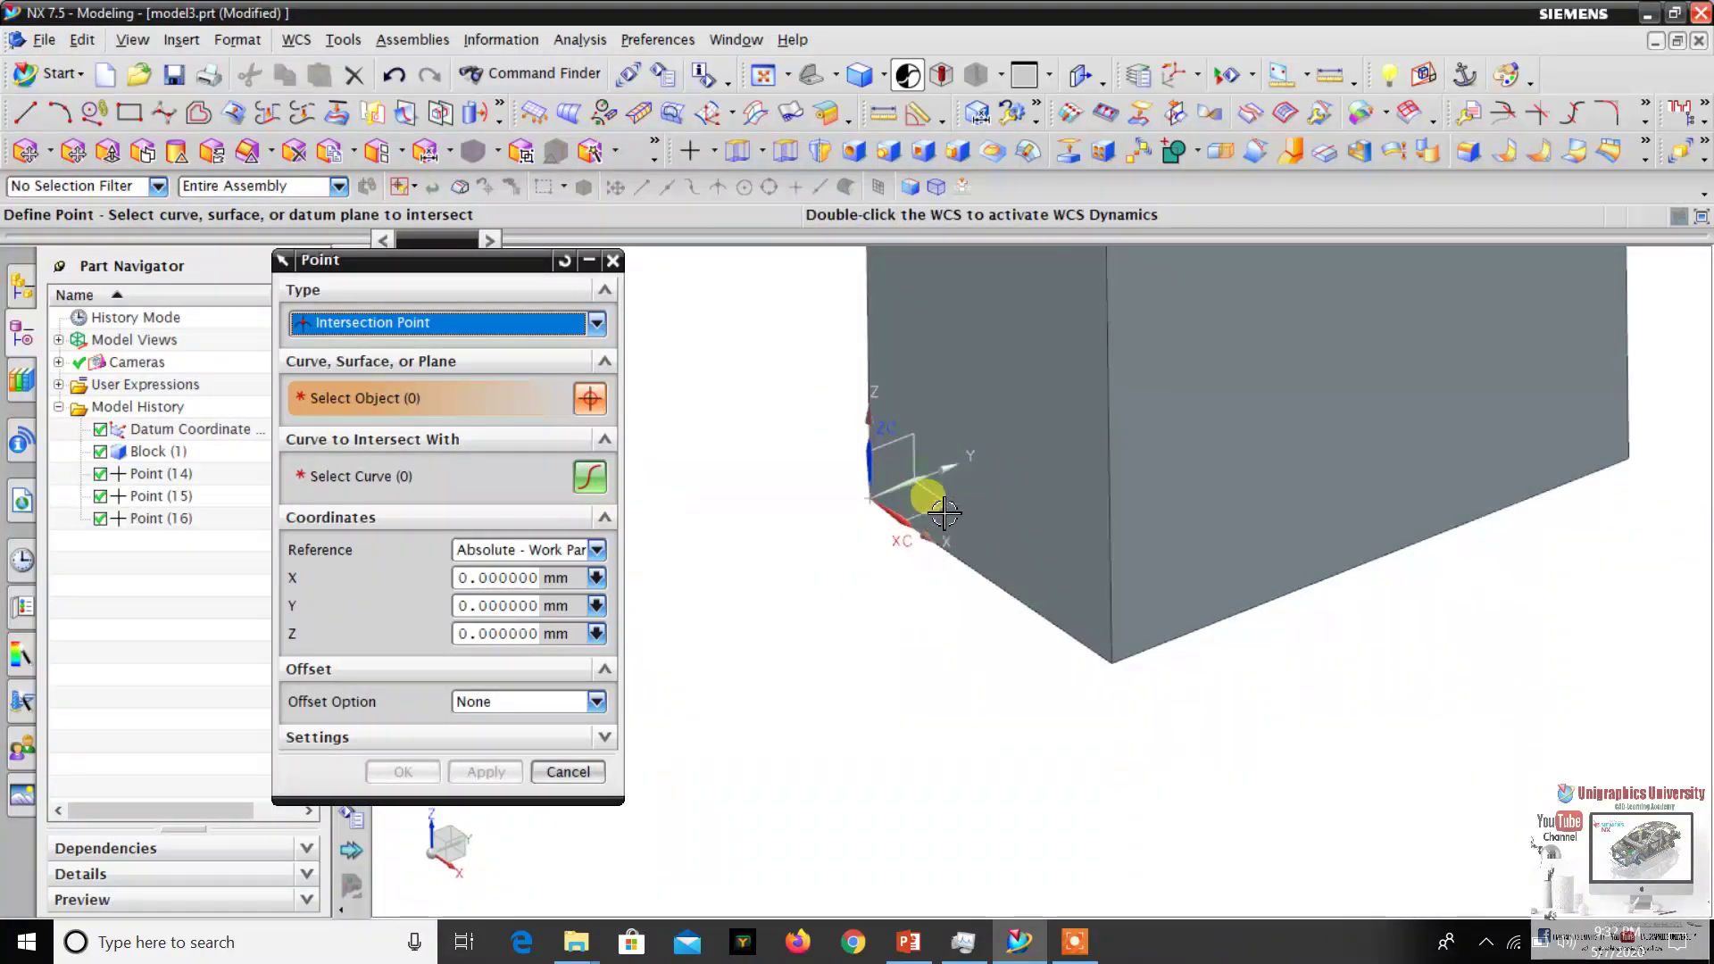
scroll(777, 420, down, 1)
scroll(776, 421, down, 1)
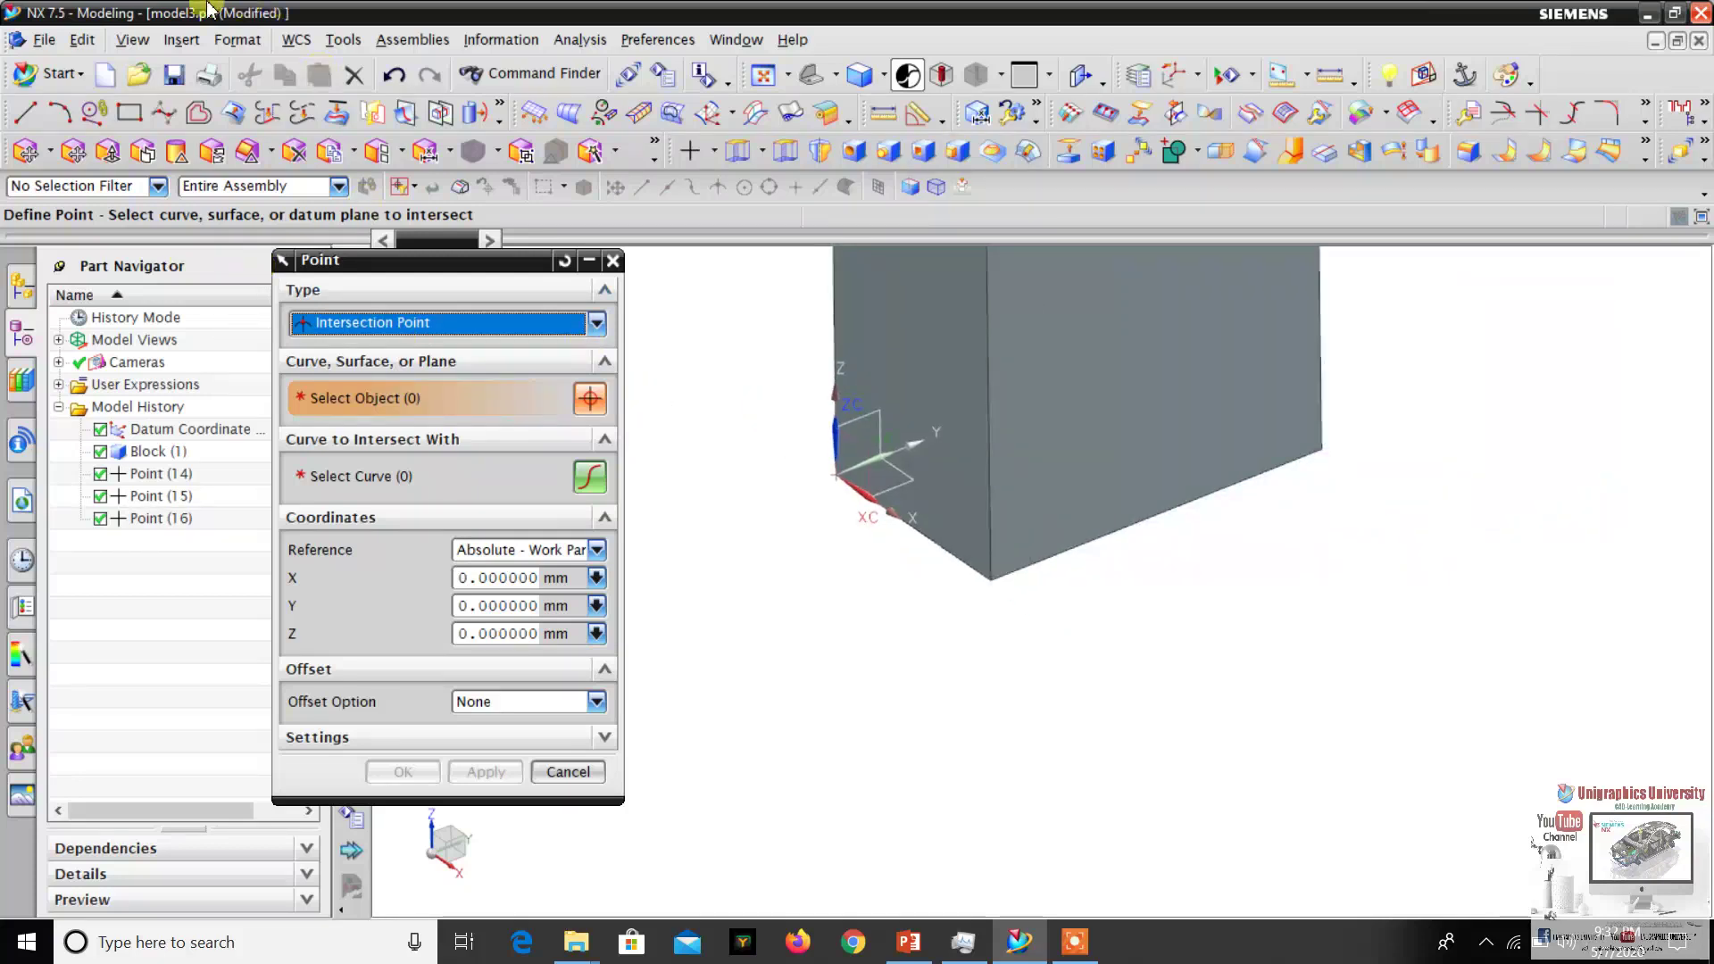
Create a sketch in the task environment on the XY datum plane using the Existing Plane method.
click(181, 41)
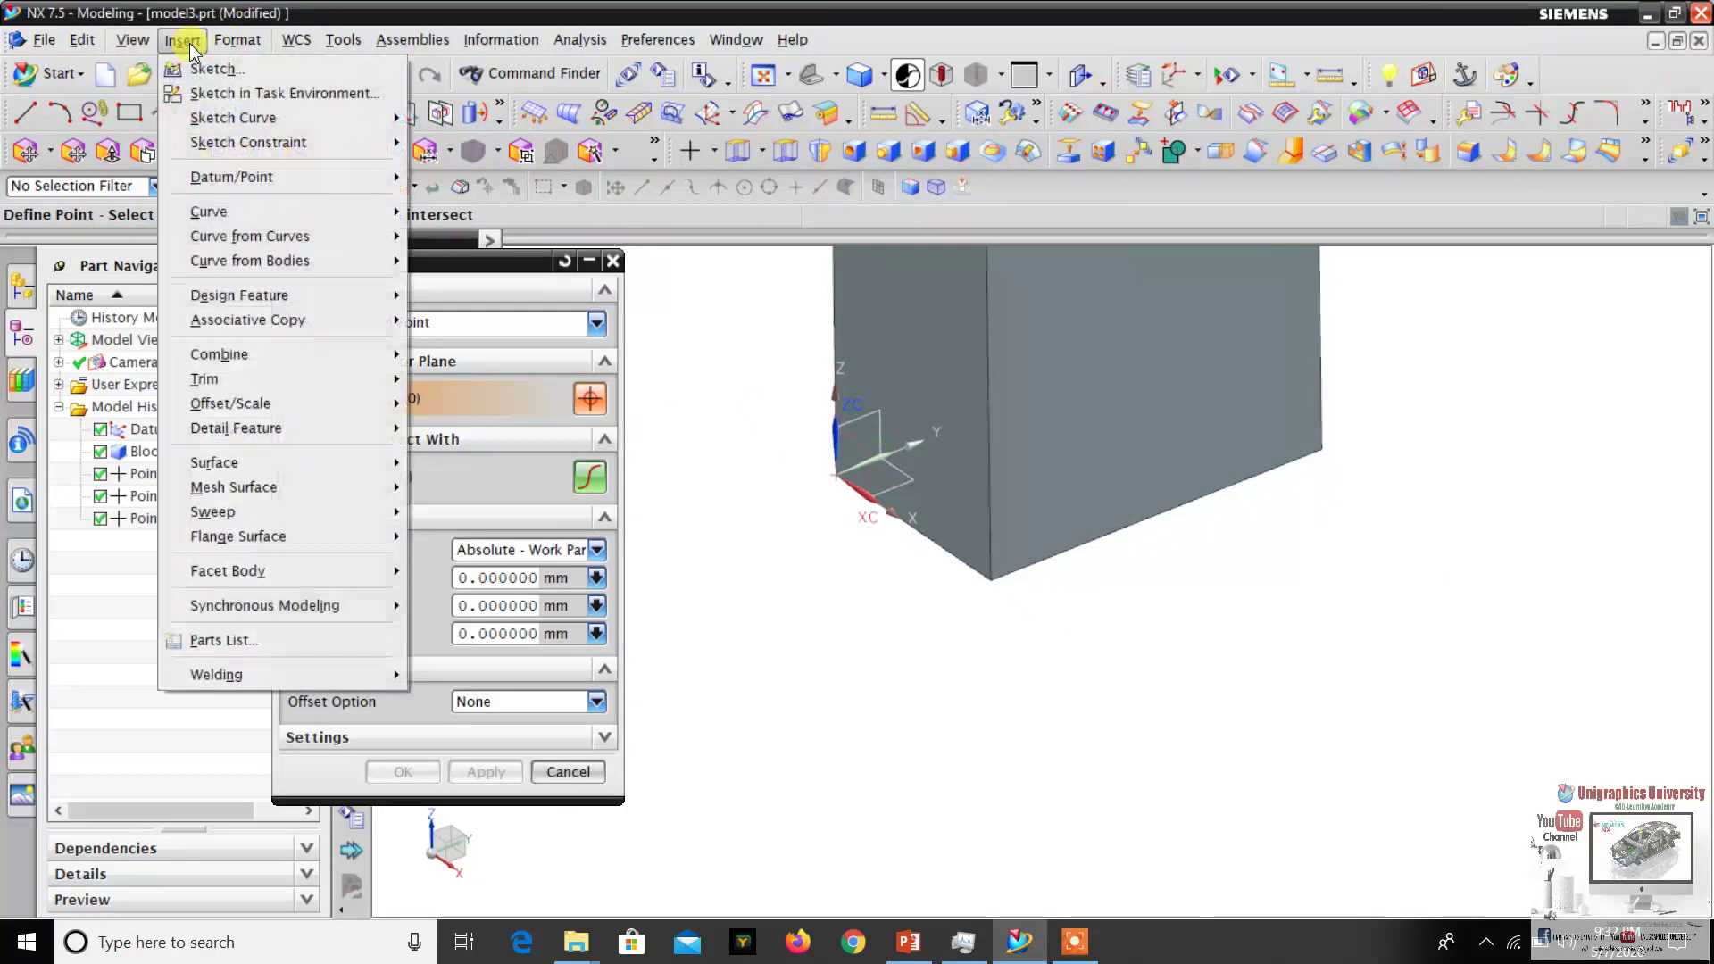
click(208, 93)
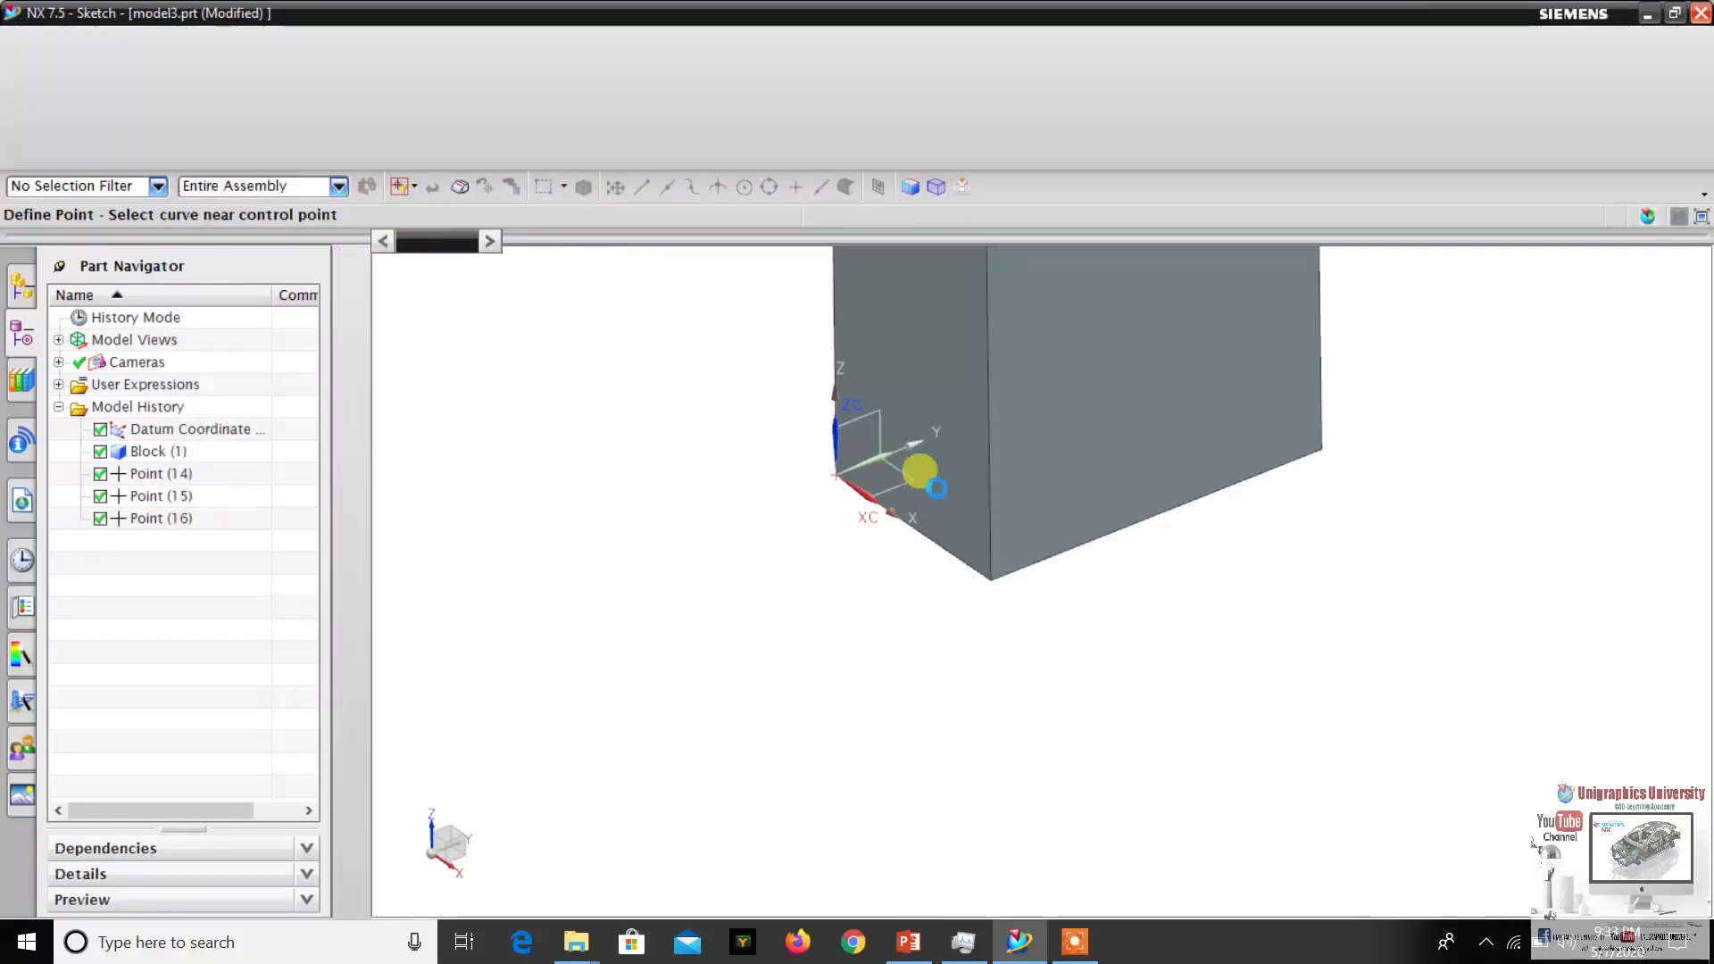
click(595, 393)
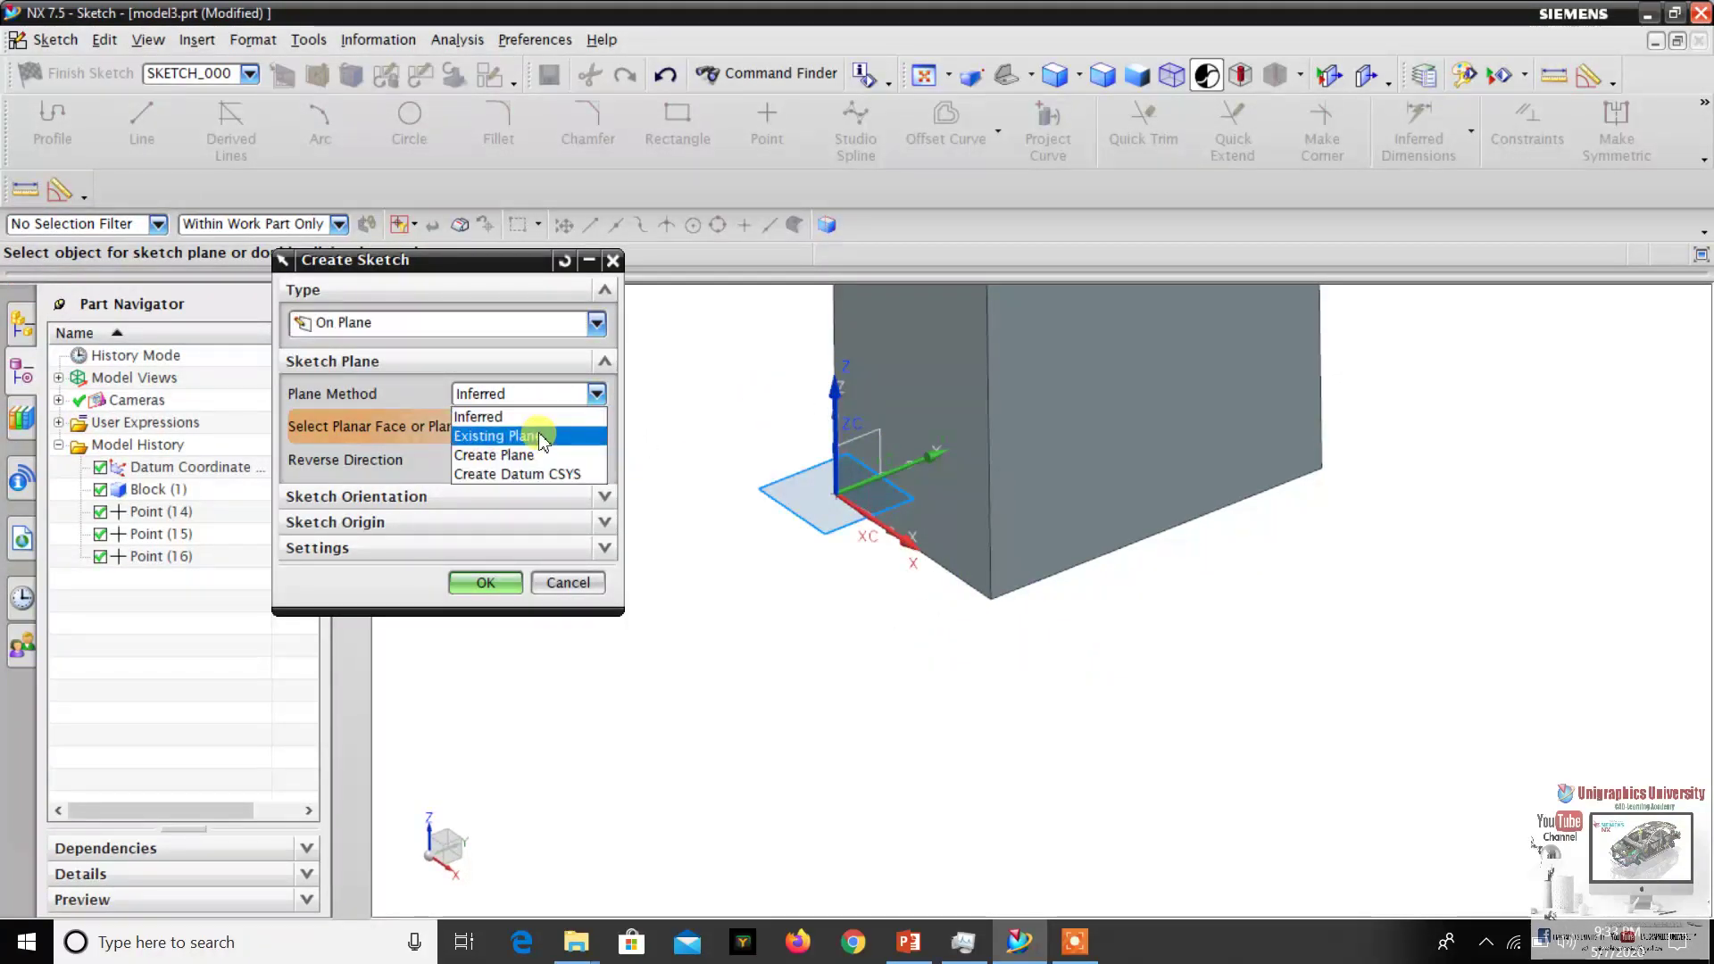
click(536, 435)
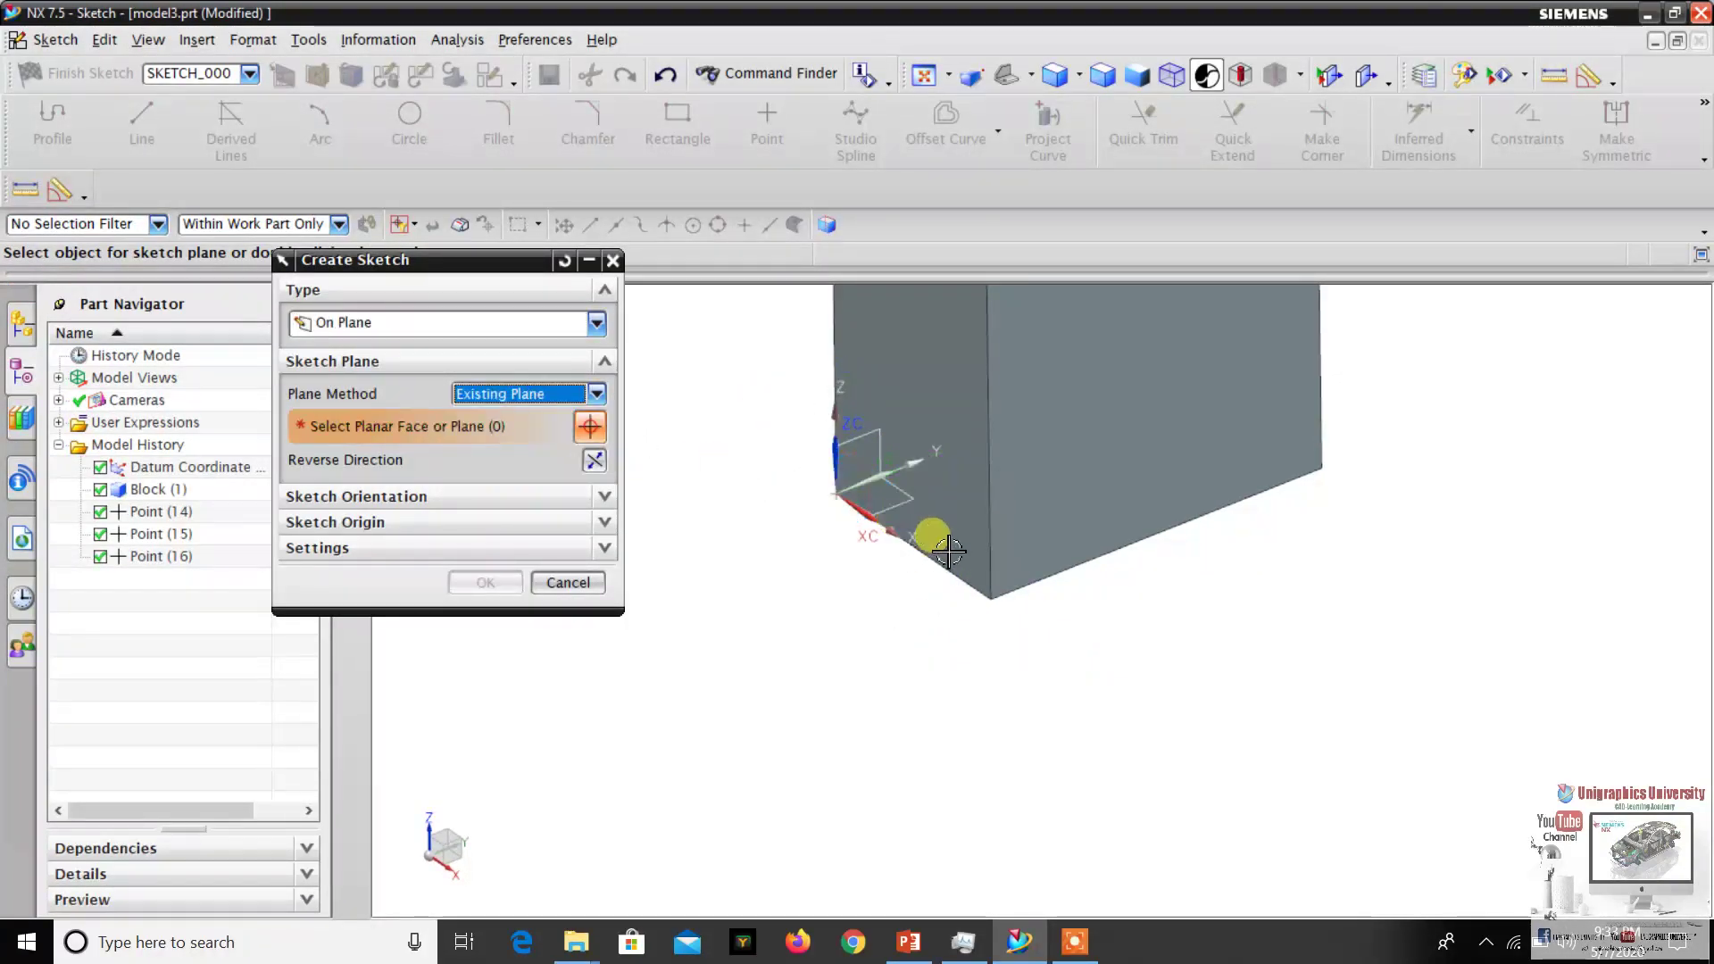
click(906, 489)
click(489, 581)
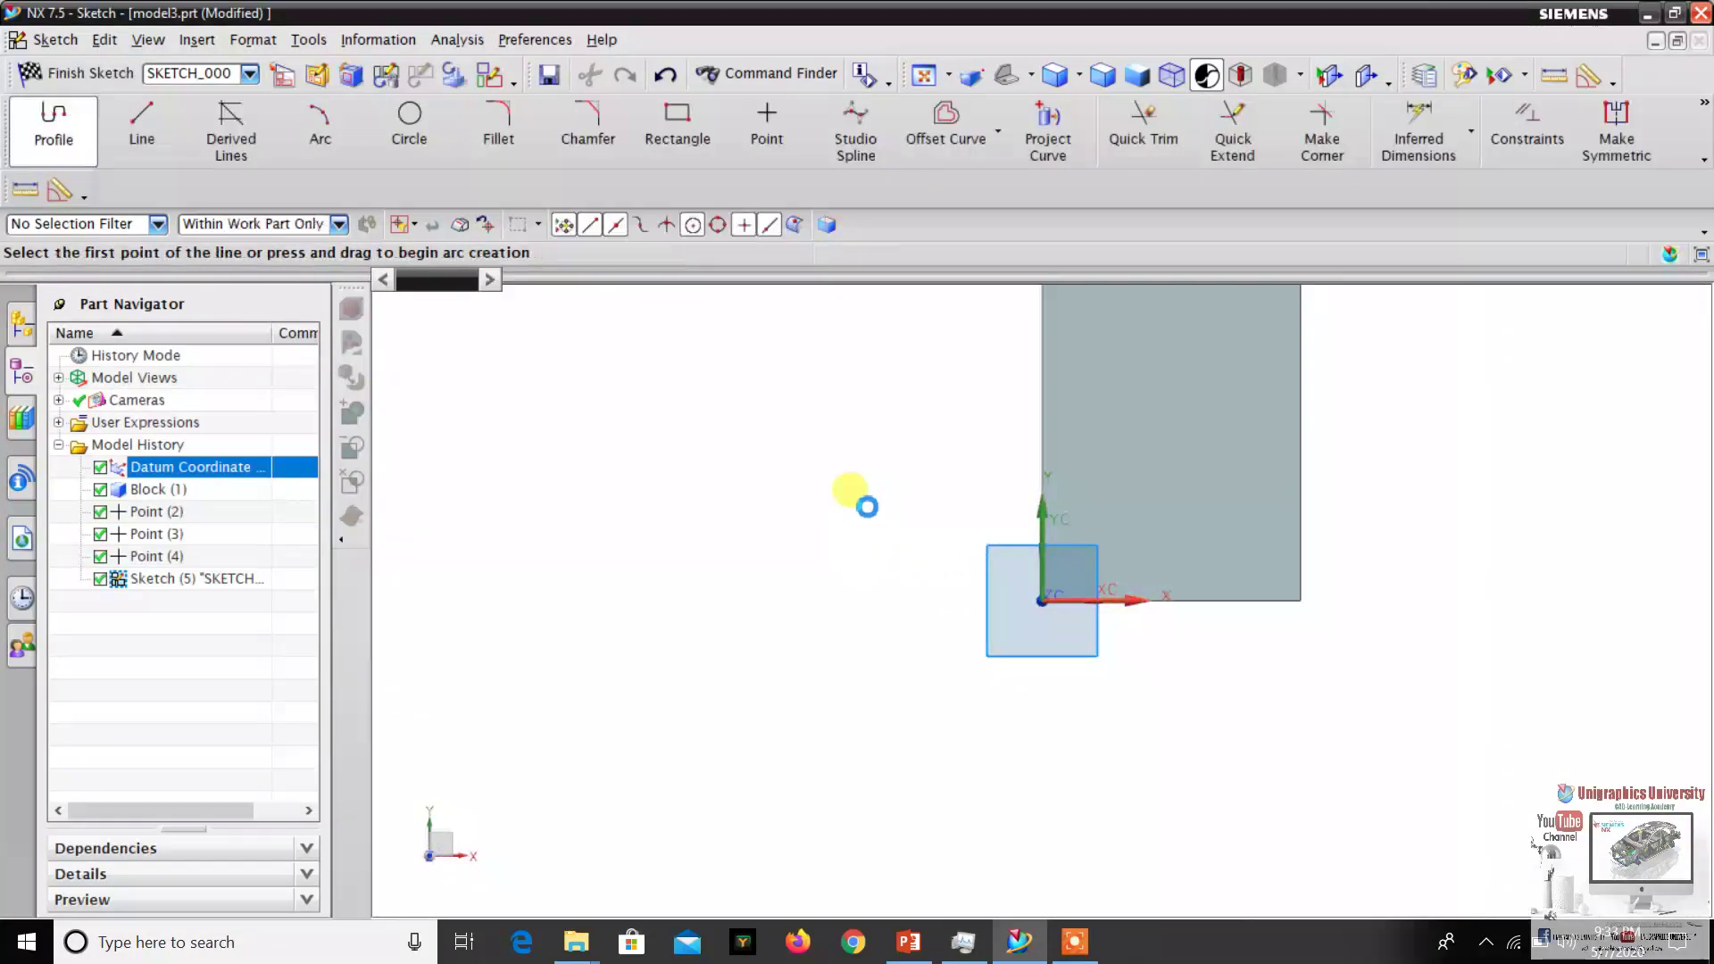
Sketch a horizontal line crossing the block's edge along the Y axis, ending about 18 mm inside the block, and finish the sketch.
scroll(857, 496, down, 3)
scroll(979, 535, up, 2)
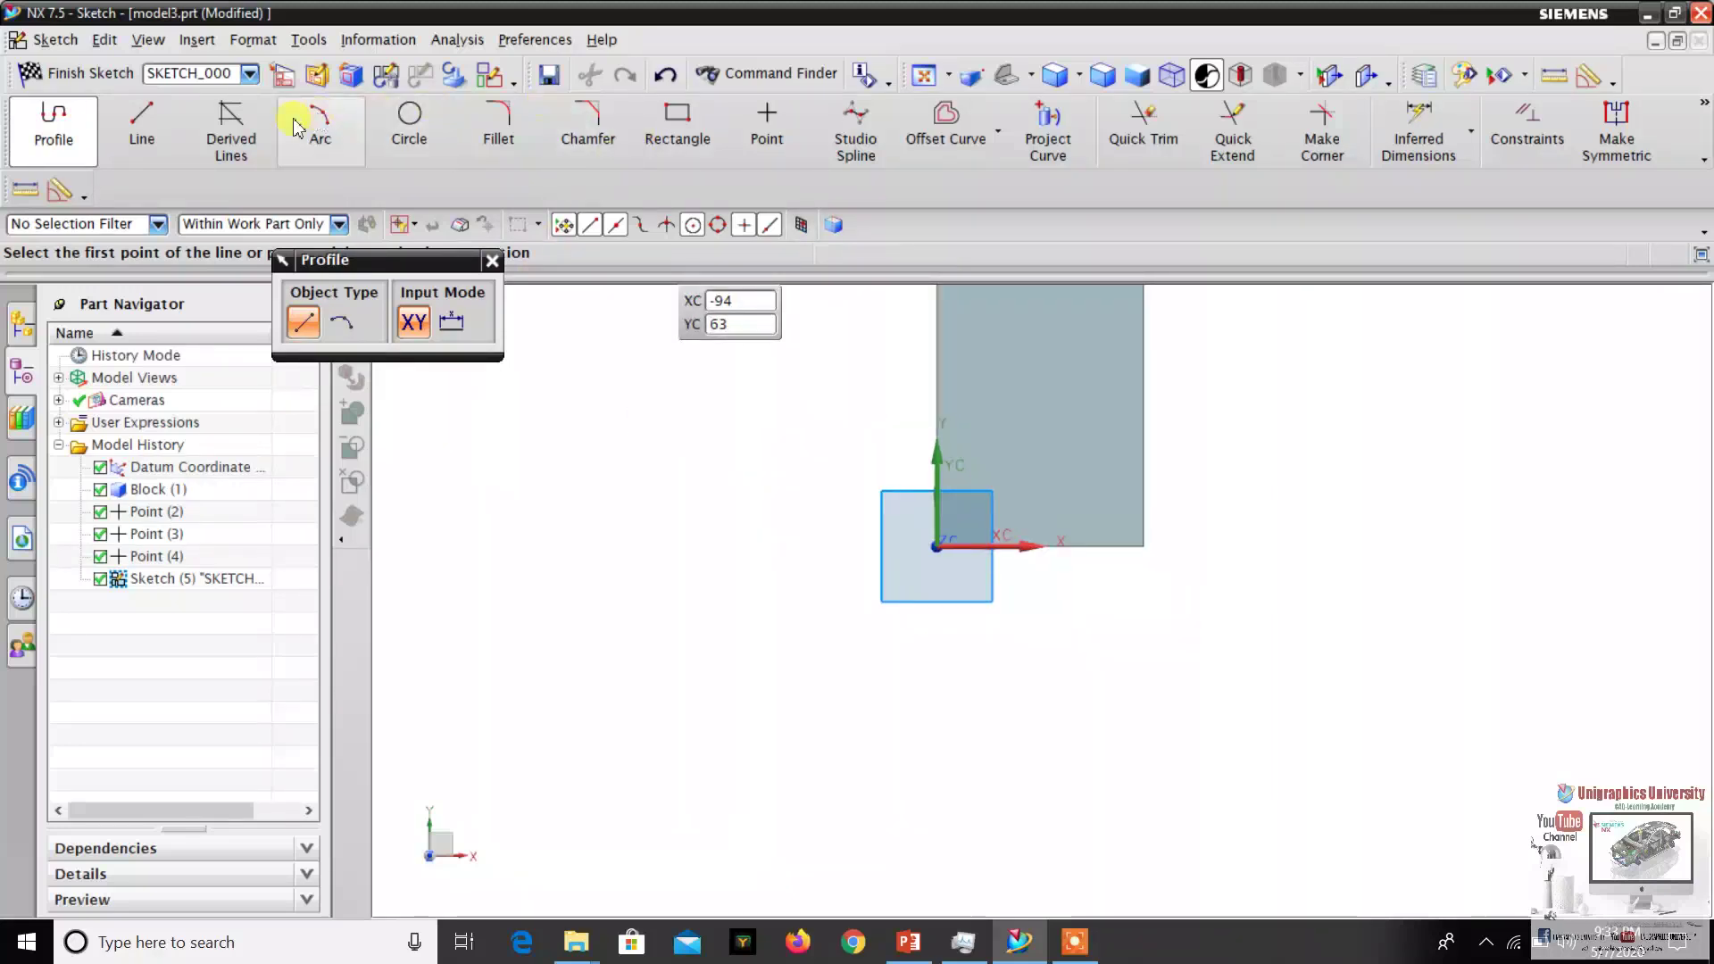
click(142, 125)
scroll(658, 421, down, 3)
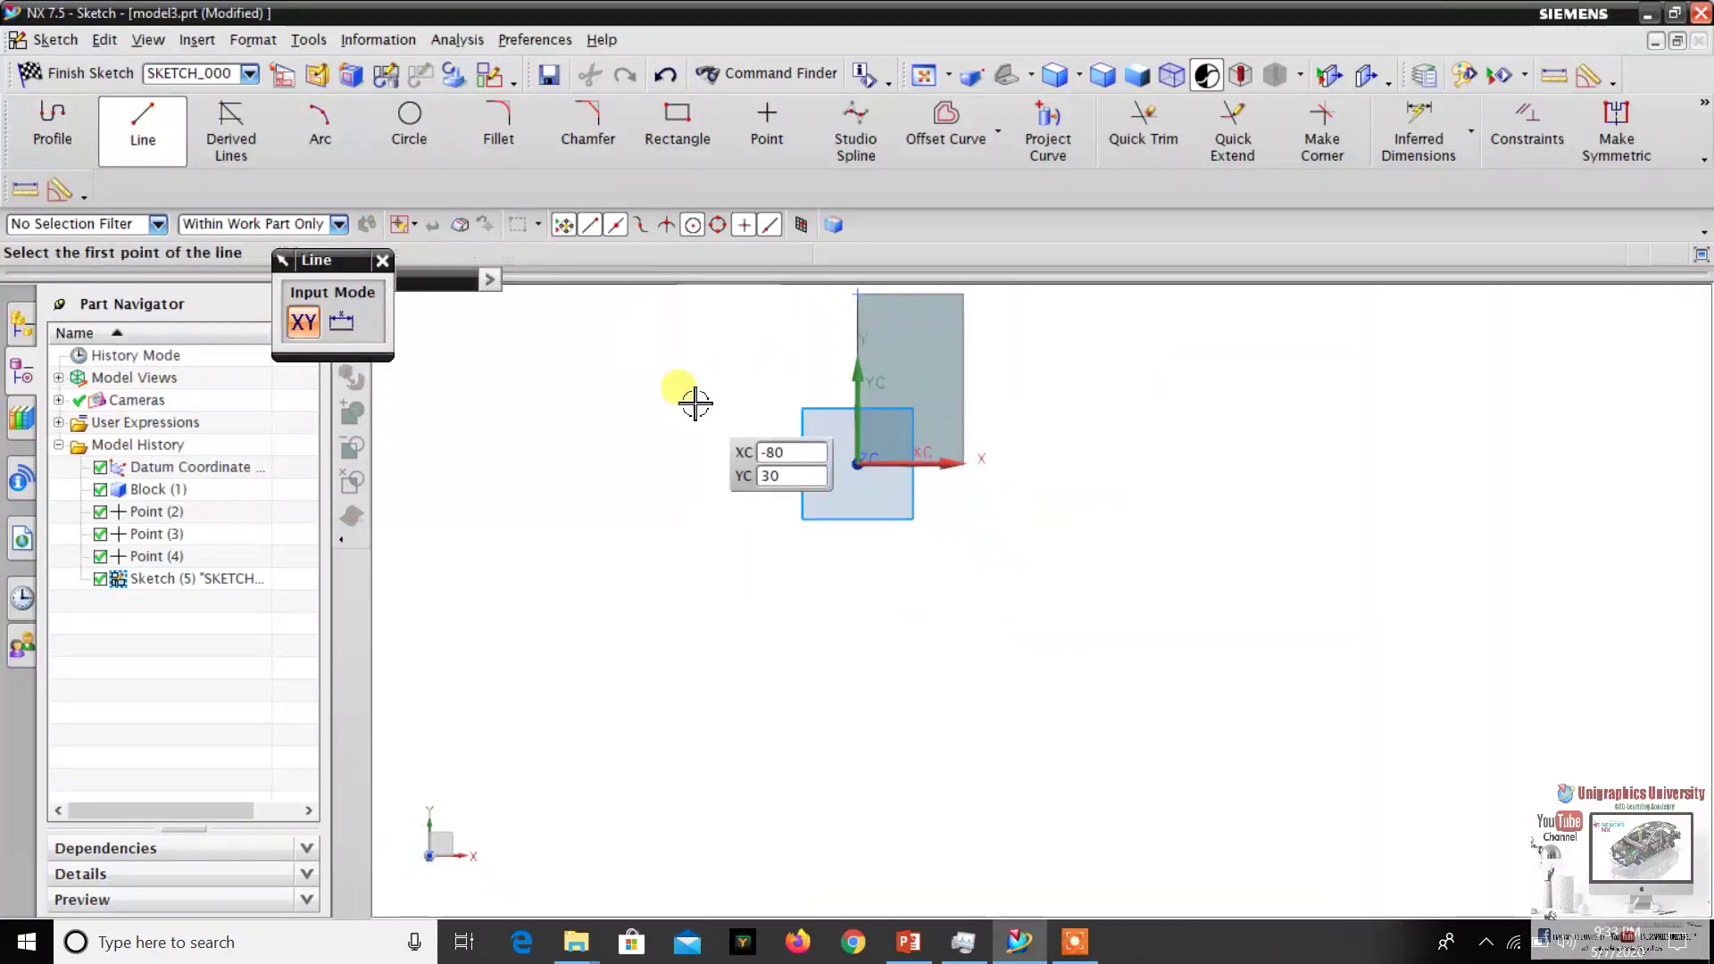
scroll(694, 404, up, 3)
click(678, 403)
click(1090, 352)
right_click(593, 345)
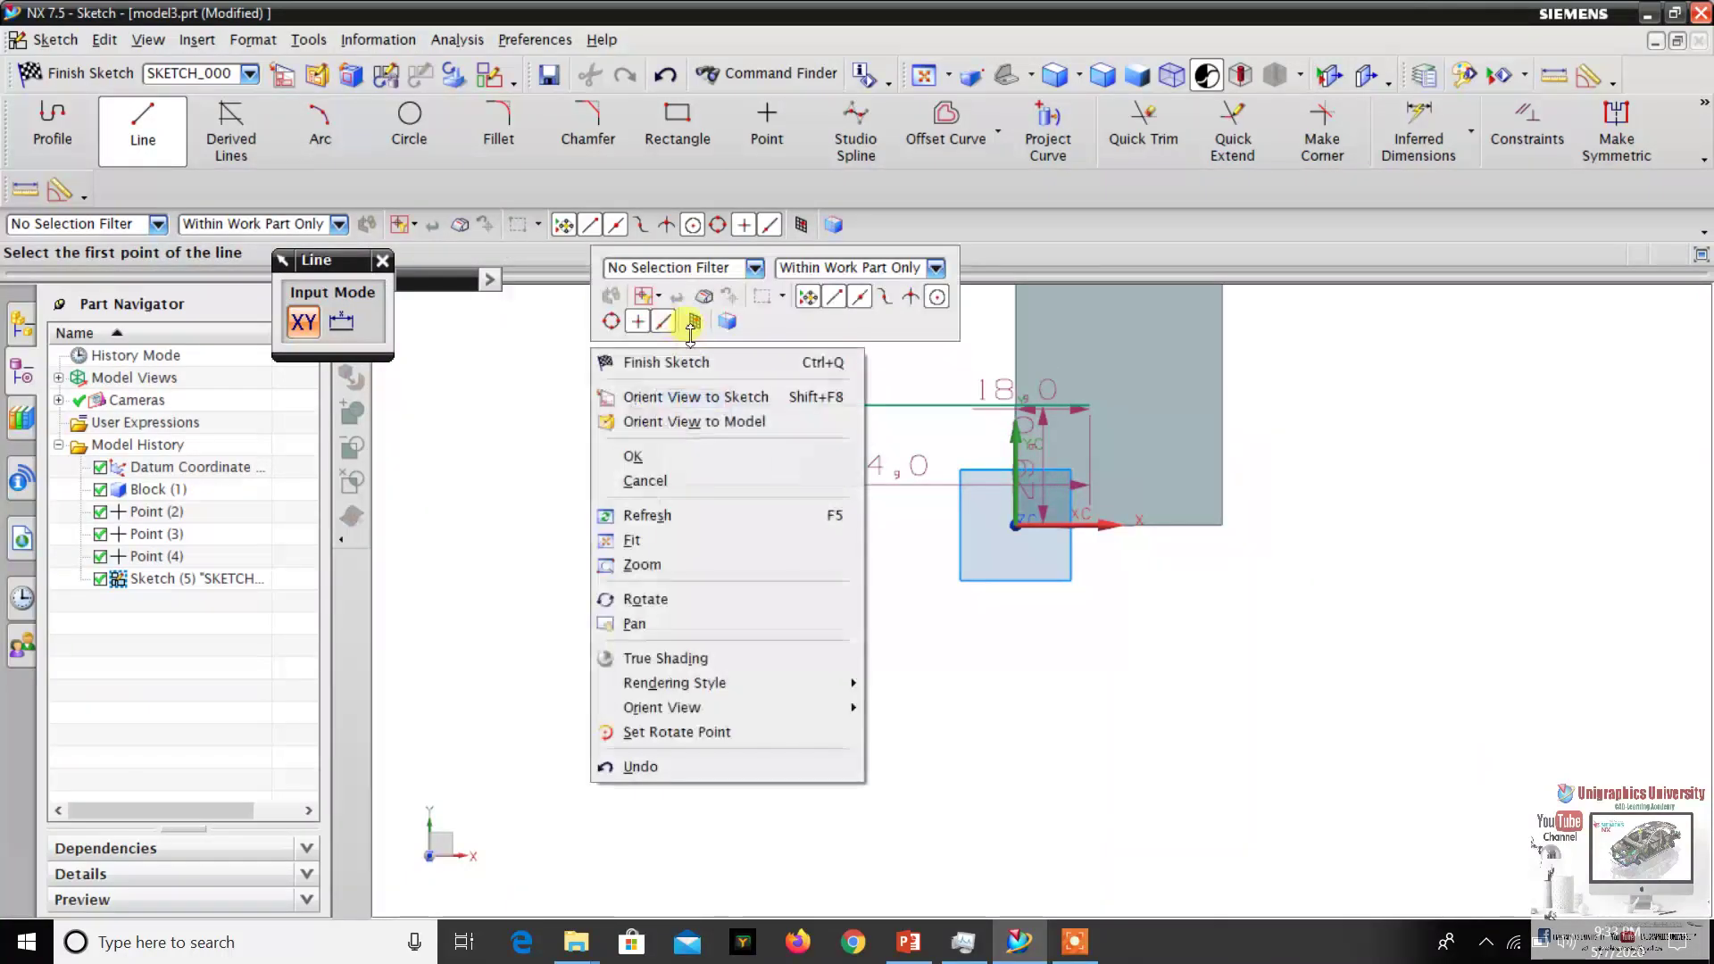
click(647, 361)
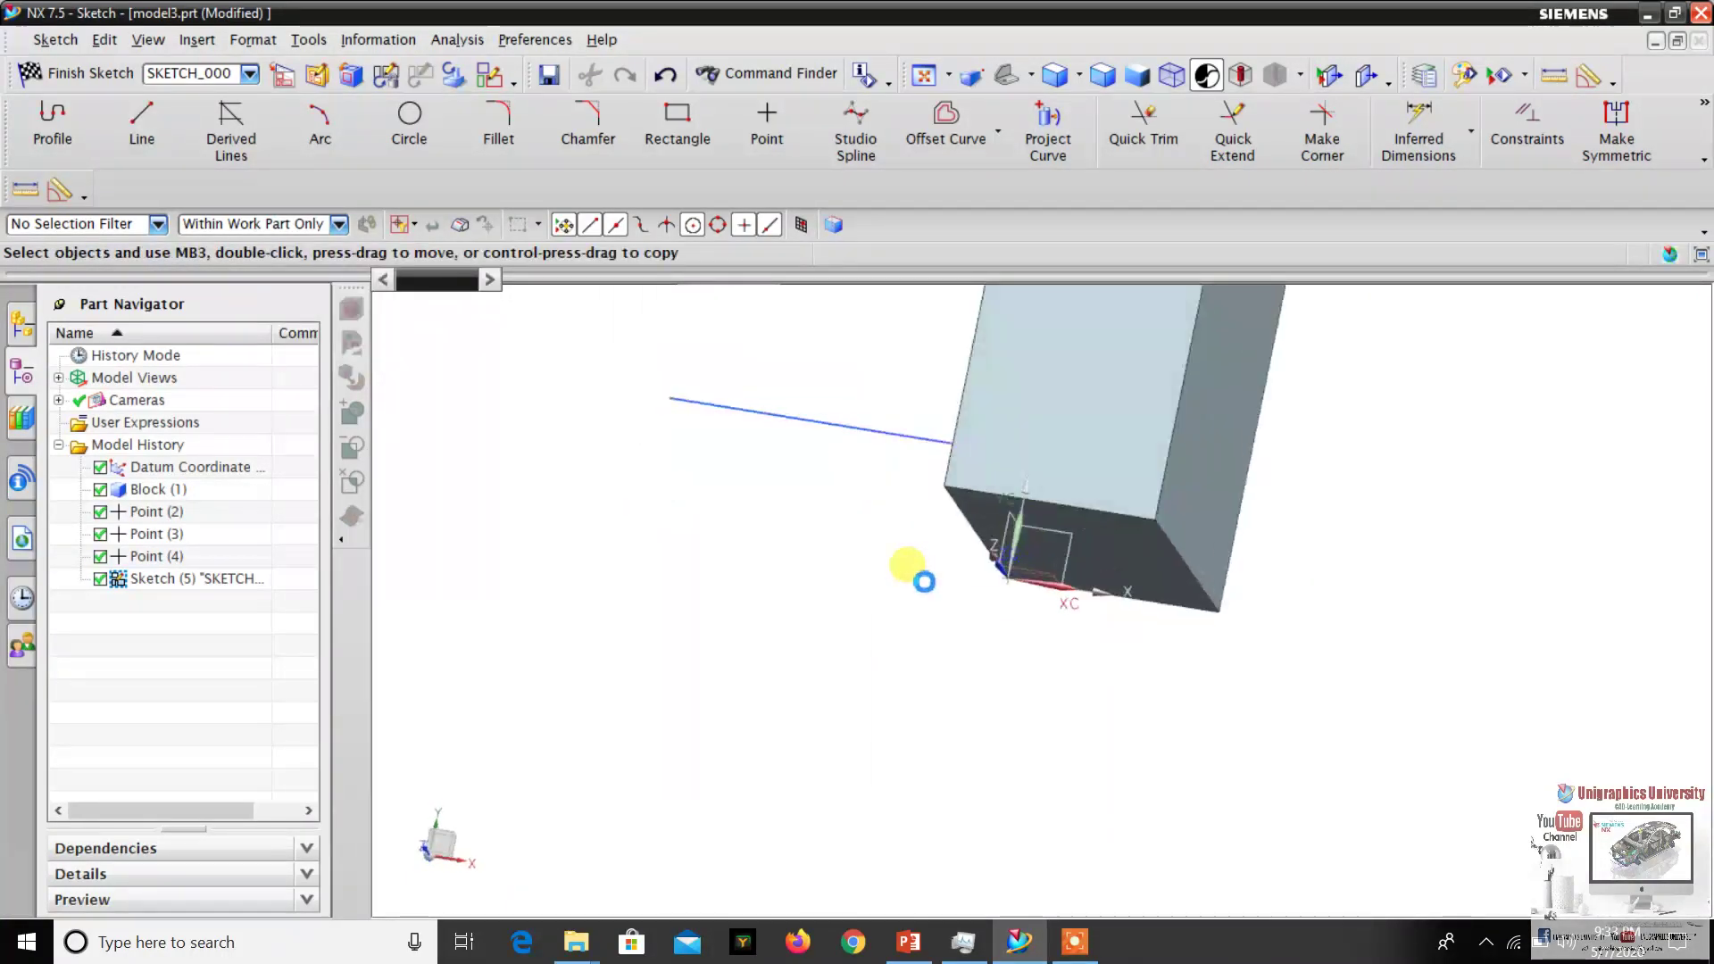
Specify a datum point of type Intersection Point between the block's side face on the YZ plane and the sketched line.
mouse_move(875, 635)
middle_down()
mouse_move(902, 715)
mouse_move(962, 517)
mouse_move(960, 459)
mouse_move(1018, 535)
mouse_move(1089, 504)
mouse_move(1018, 601)
mouse_move(1026, 490)
mouse_move(1009, 491)
middle_up()
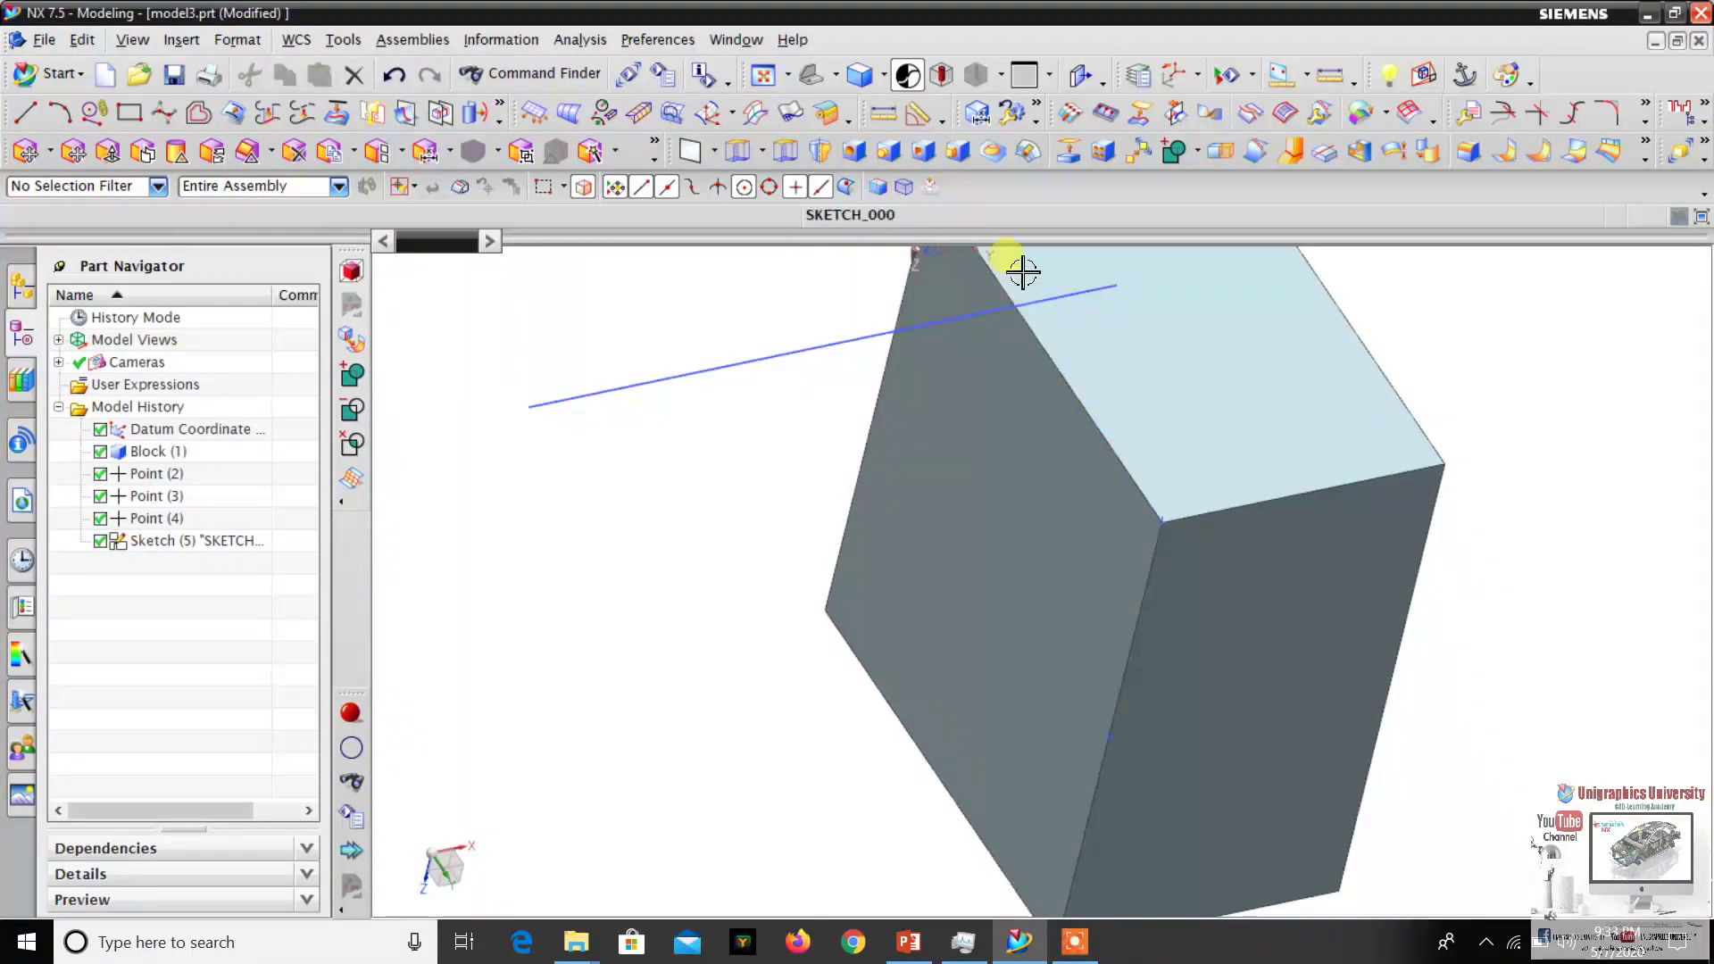
scroll(1023, 273, up, 2)
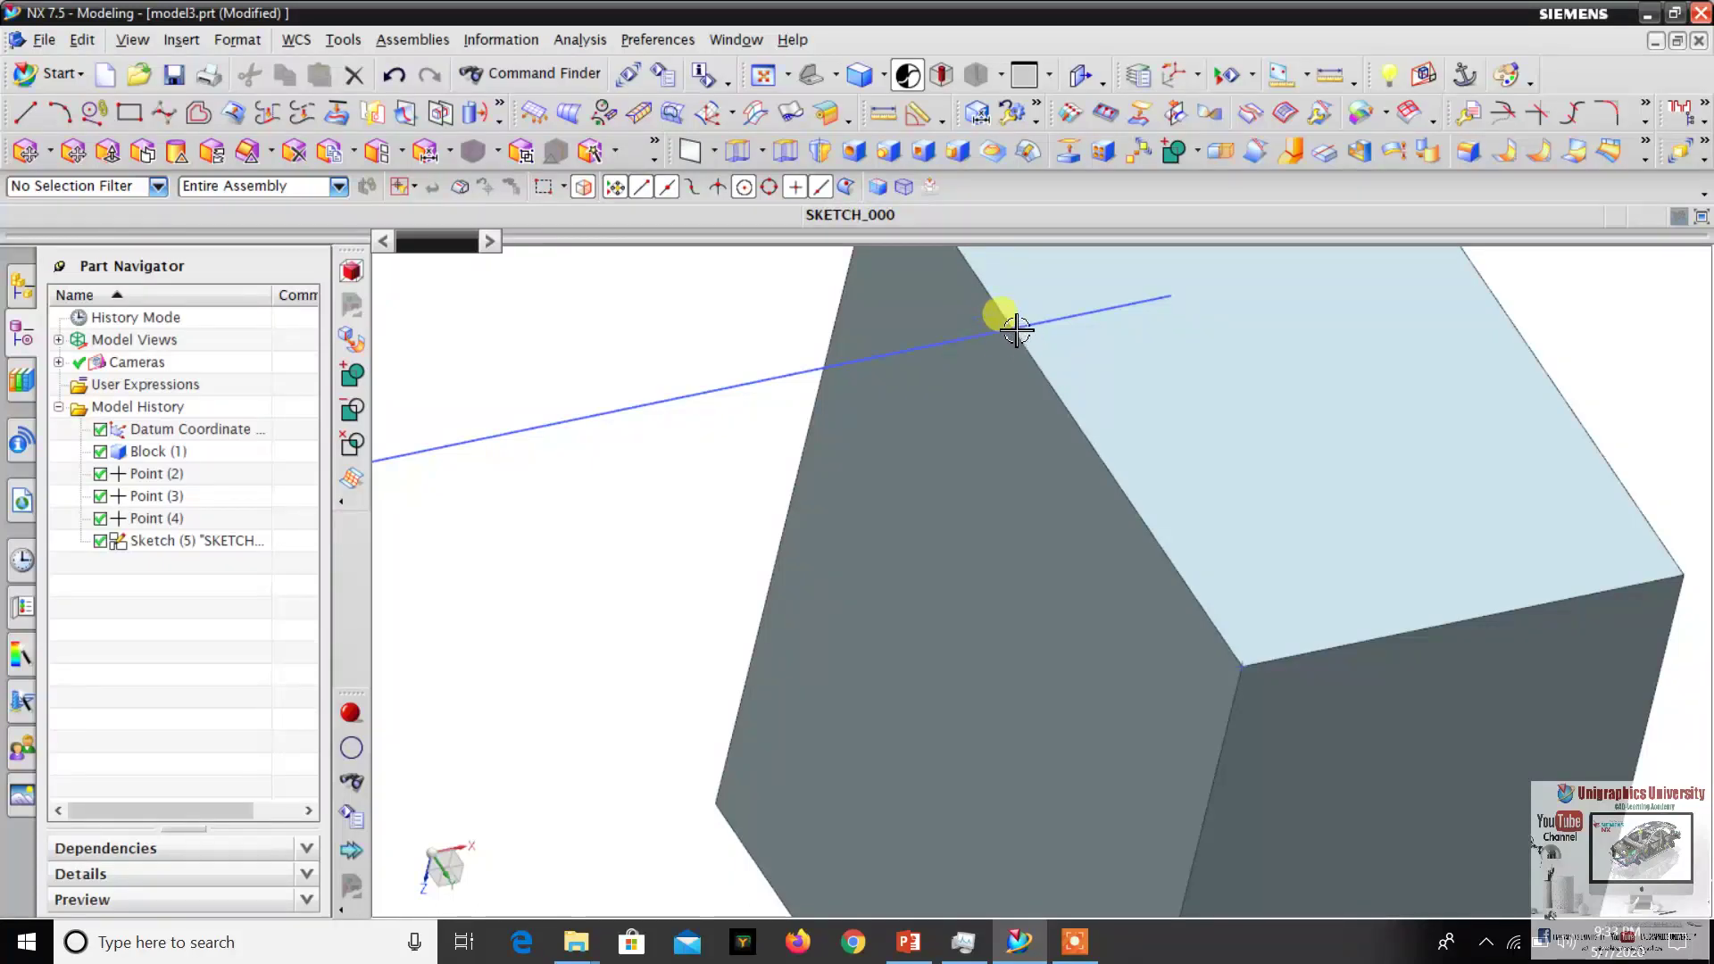
scroll(1040, 339, down, 3)
scroll(1033, 390, up, 3)
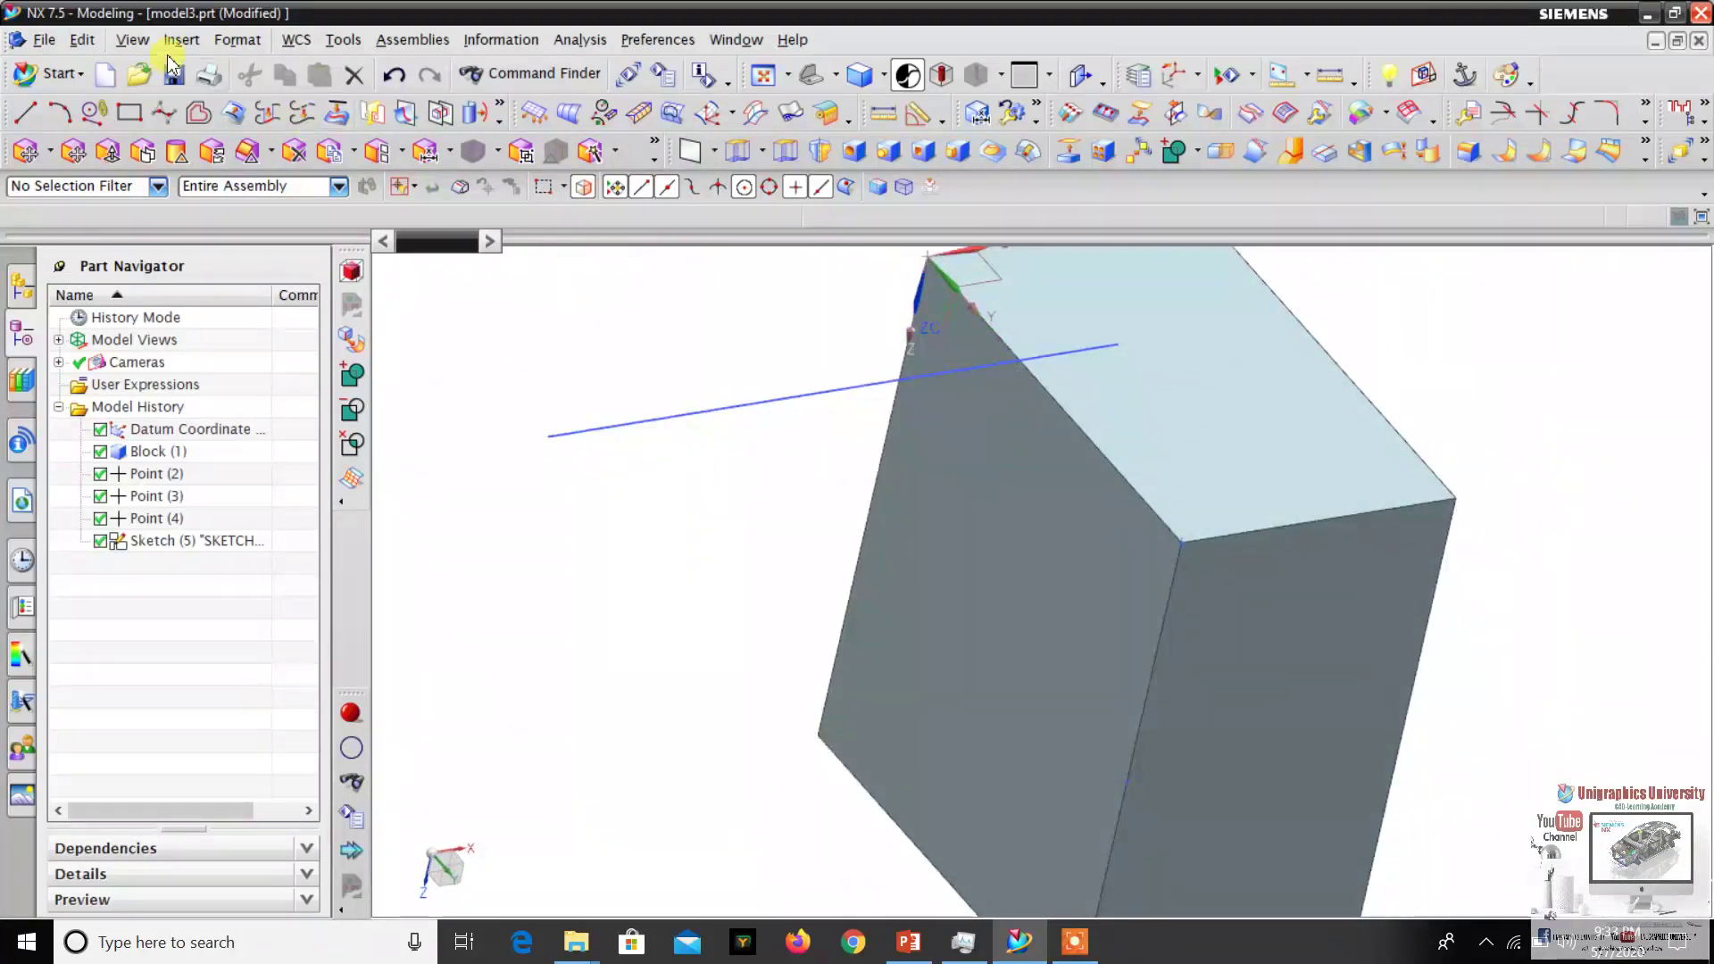
click(181, 40)
mouse_move(231, 177)
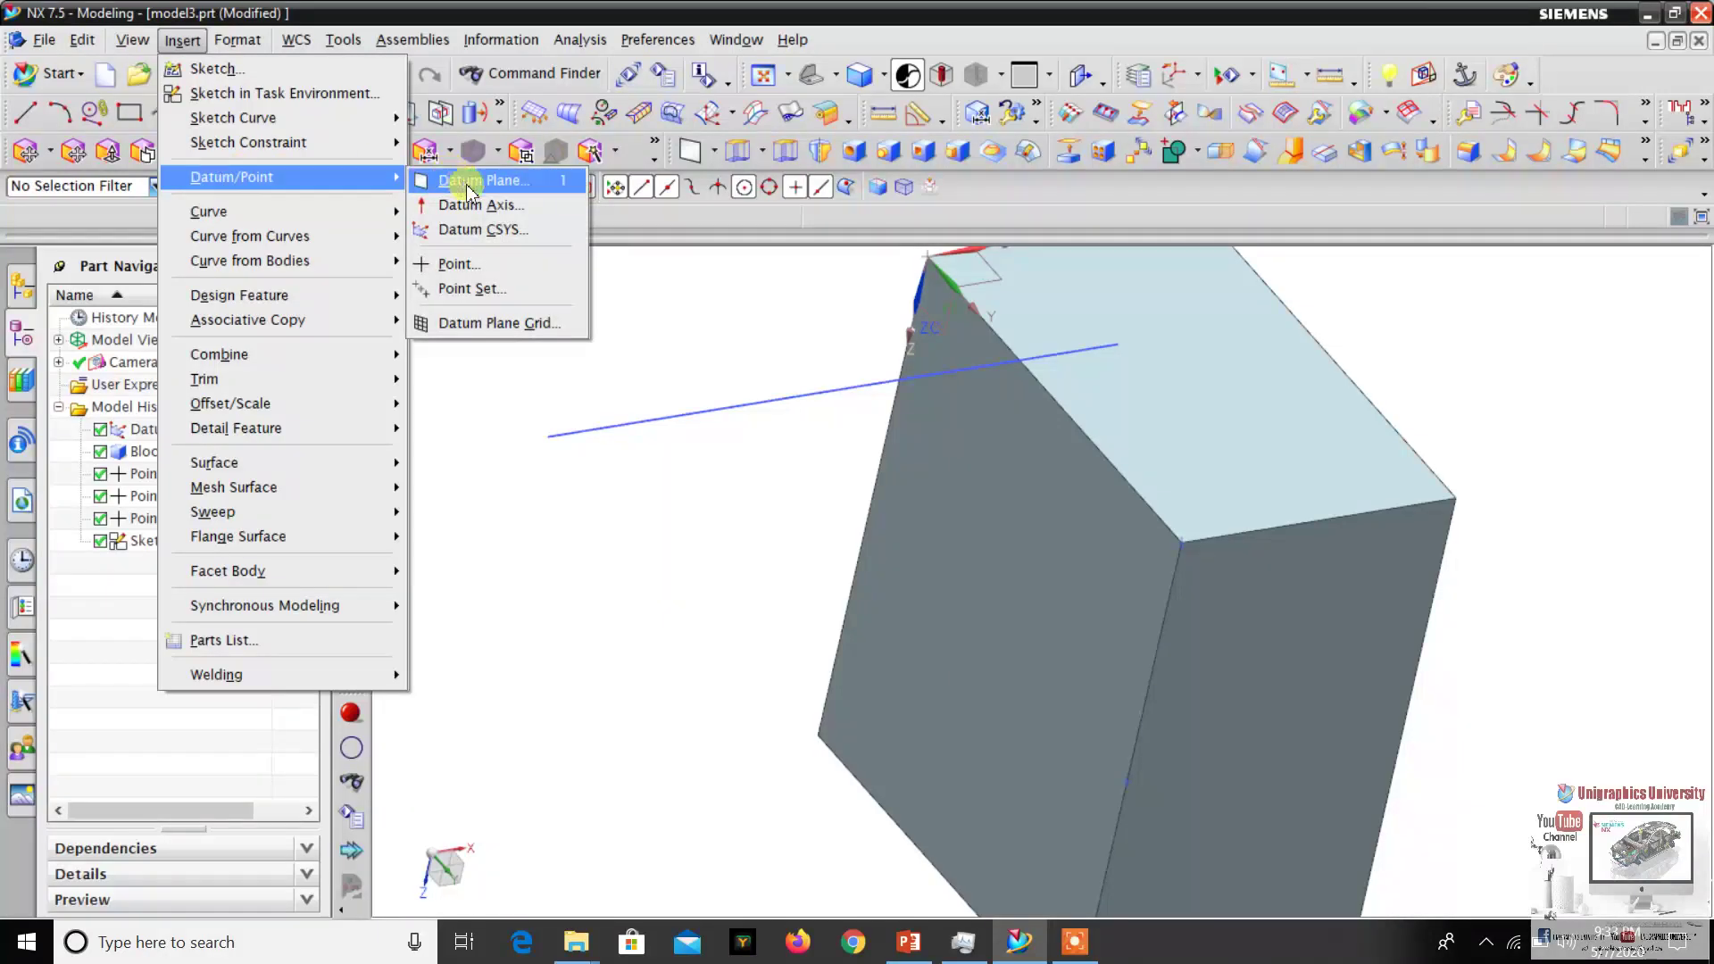
click(459, 264)
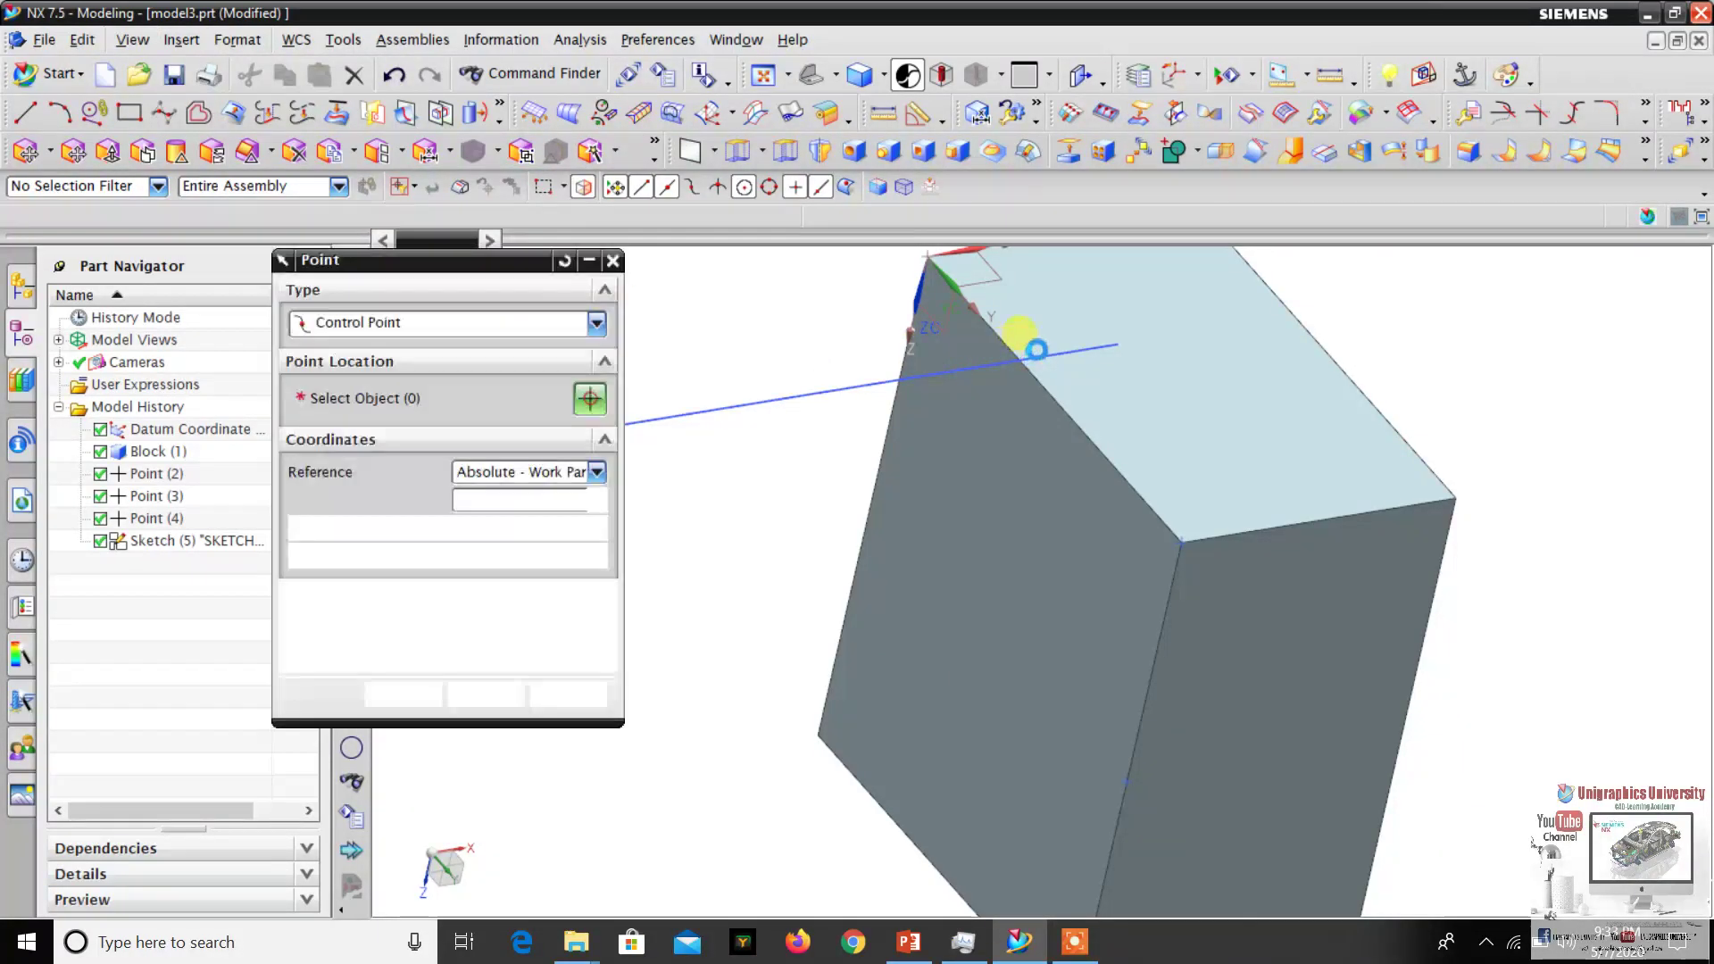
scroll(1017, 360, up, 2)
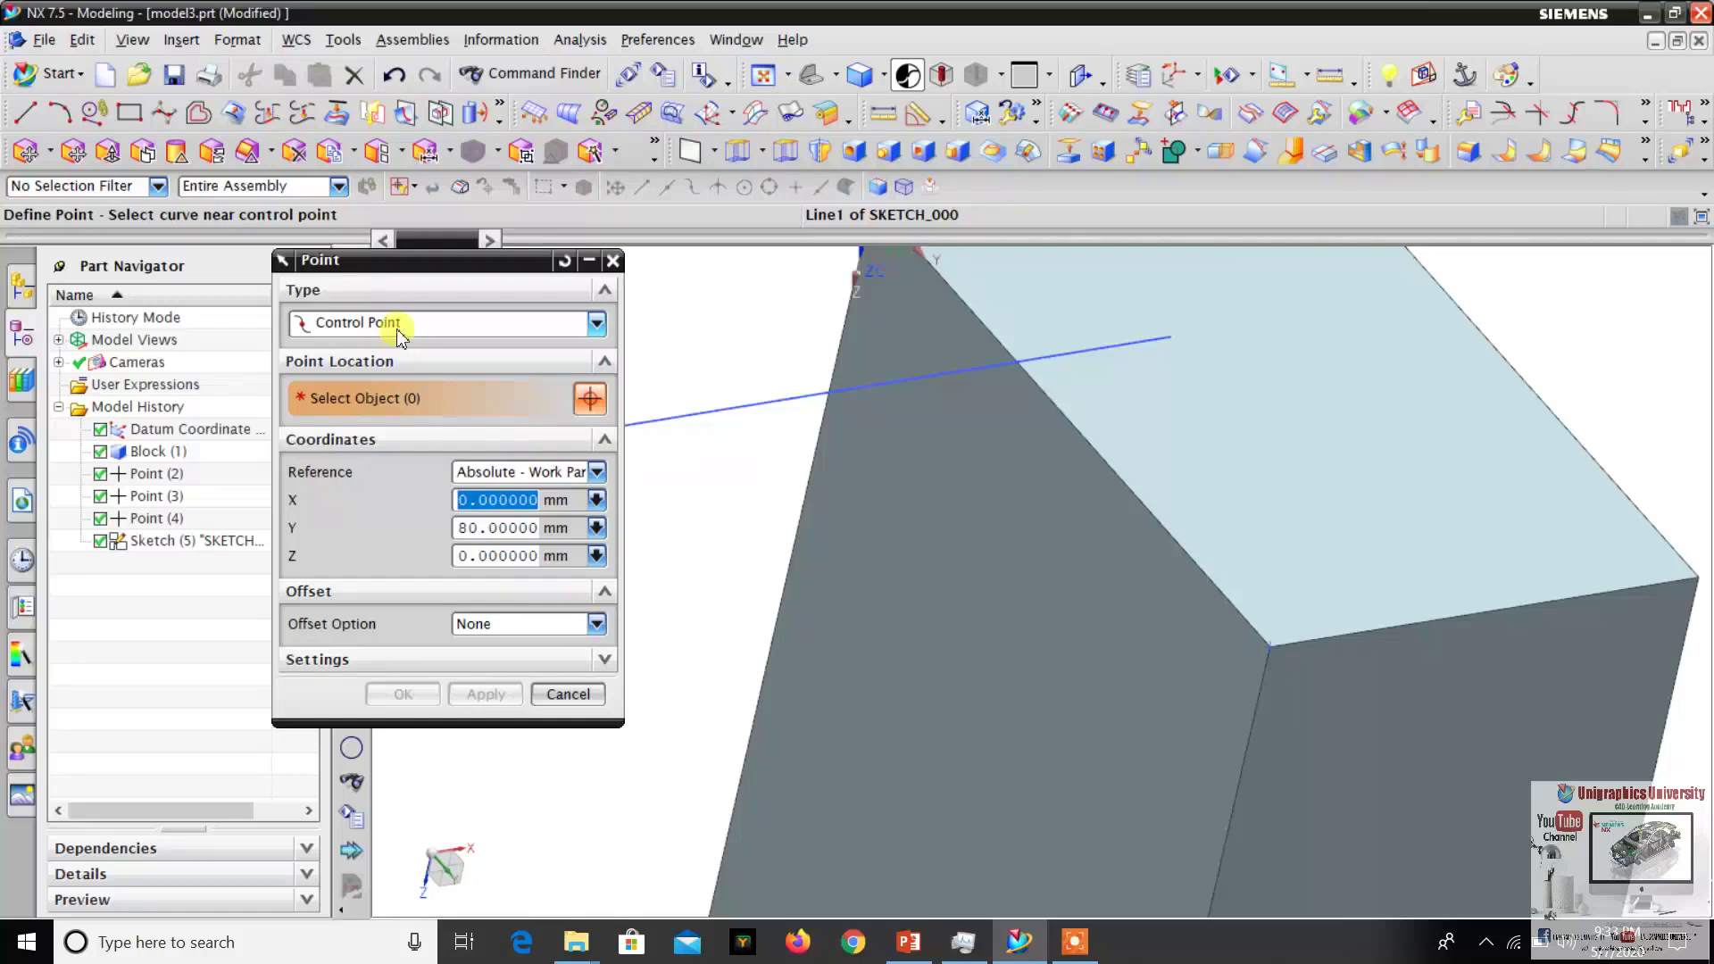
click(397, 337)
click(374, 454)
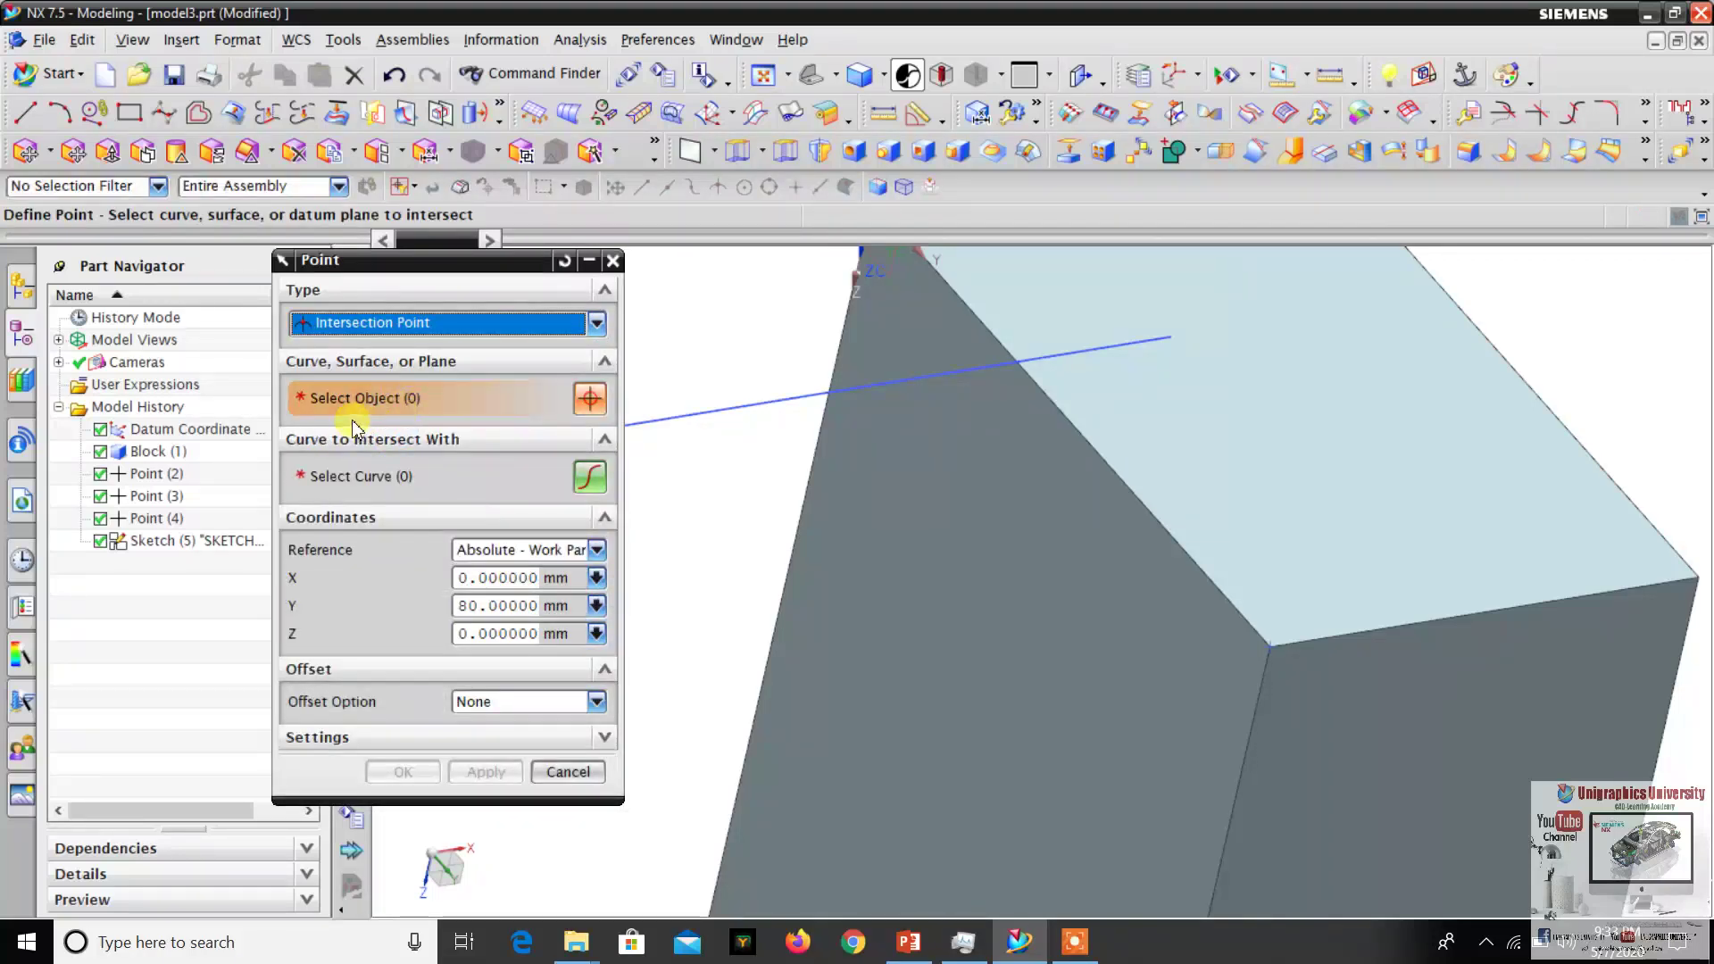
scroll(999, 422, down, 2)
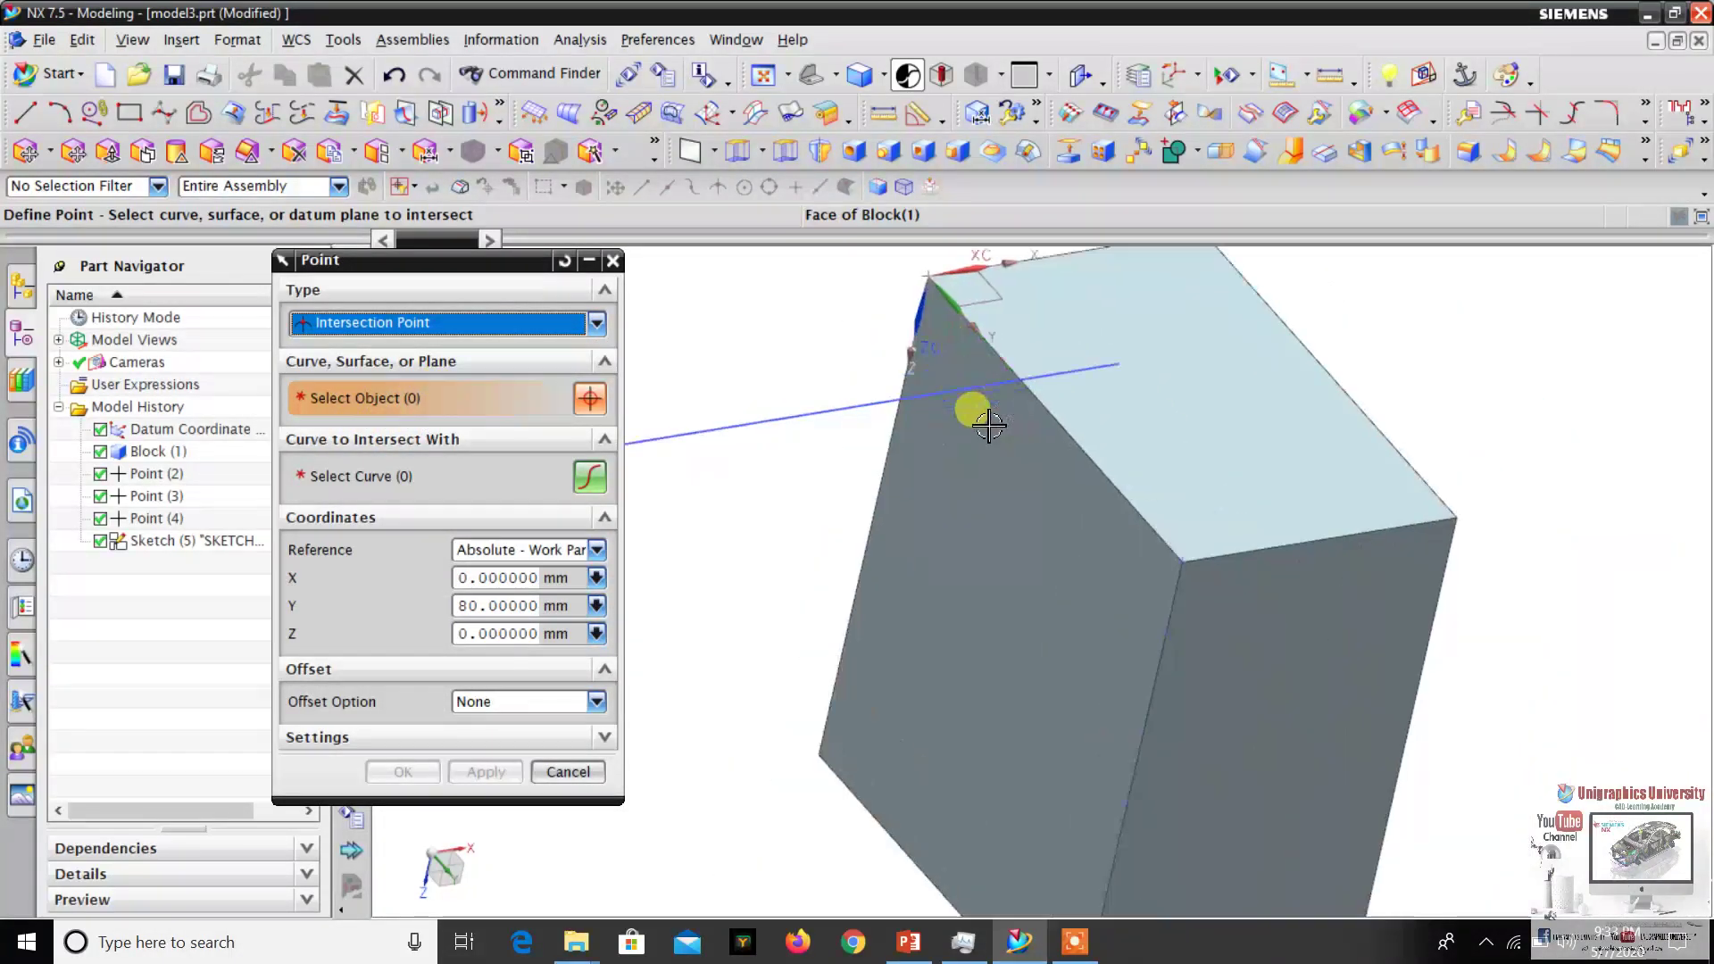
click(1026, 426)
scroll(1077, 415, down, 2)
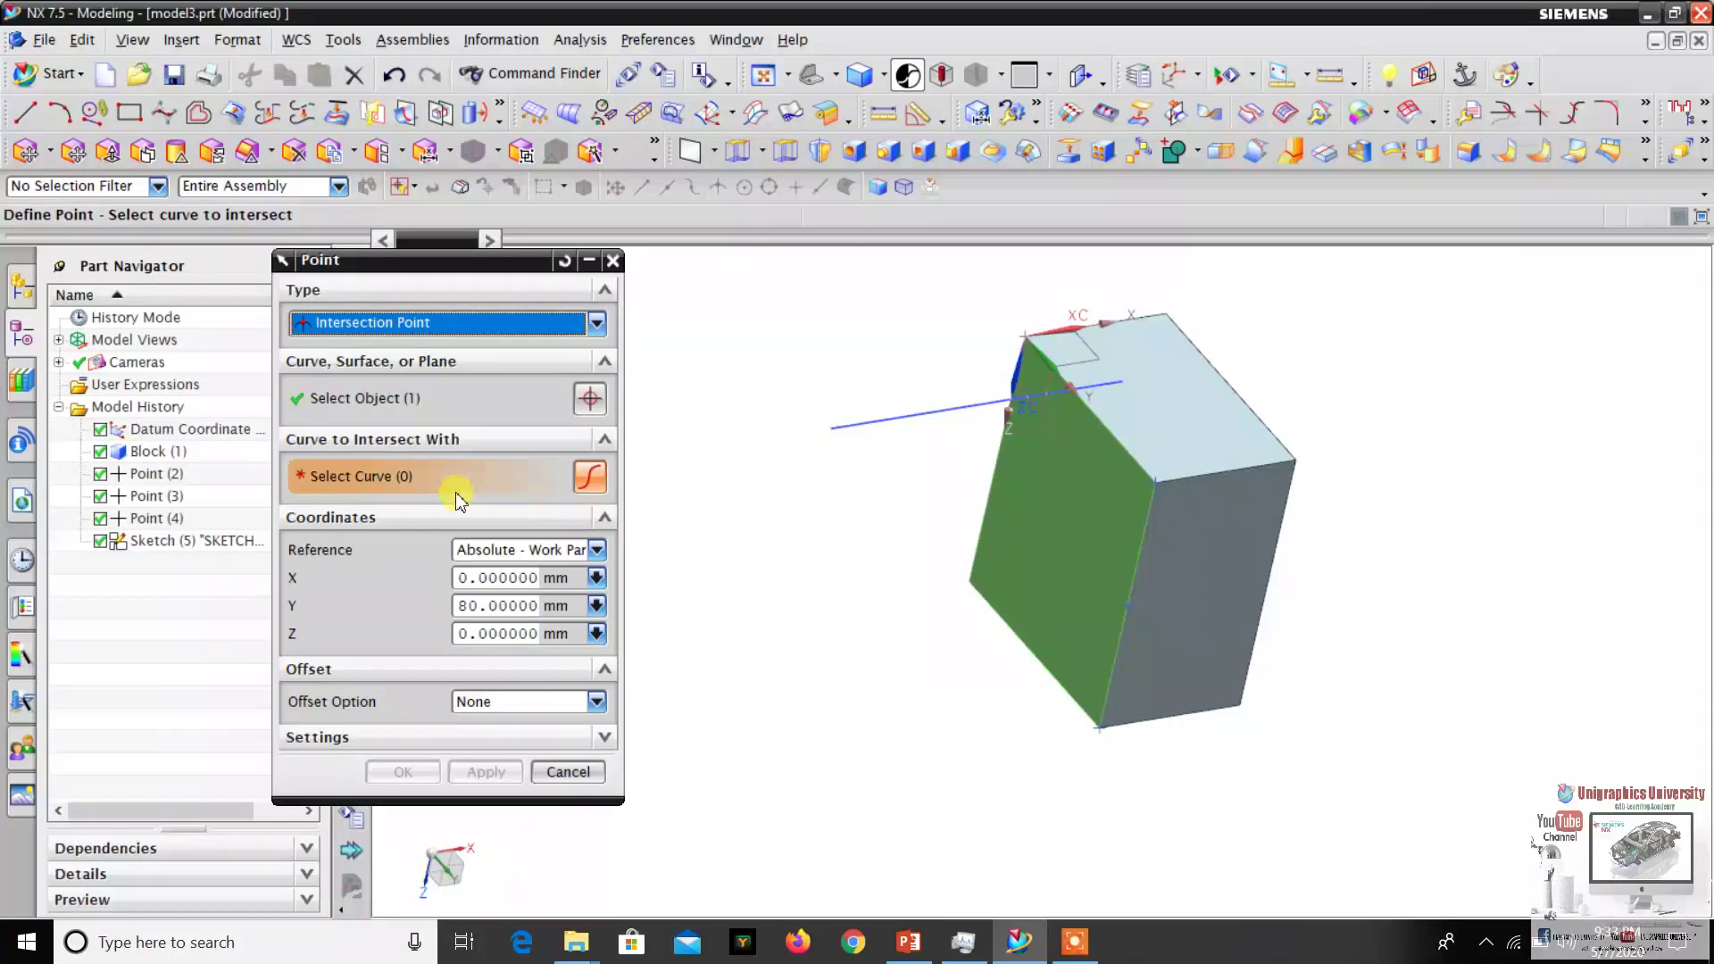
click(956, 406)
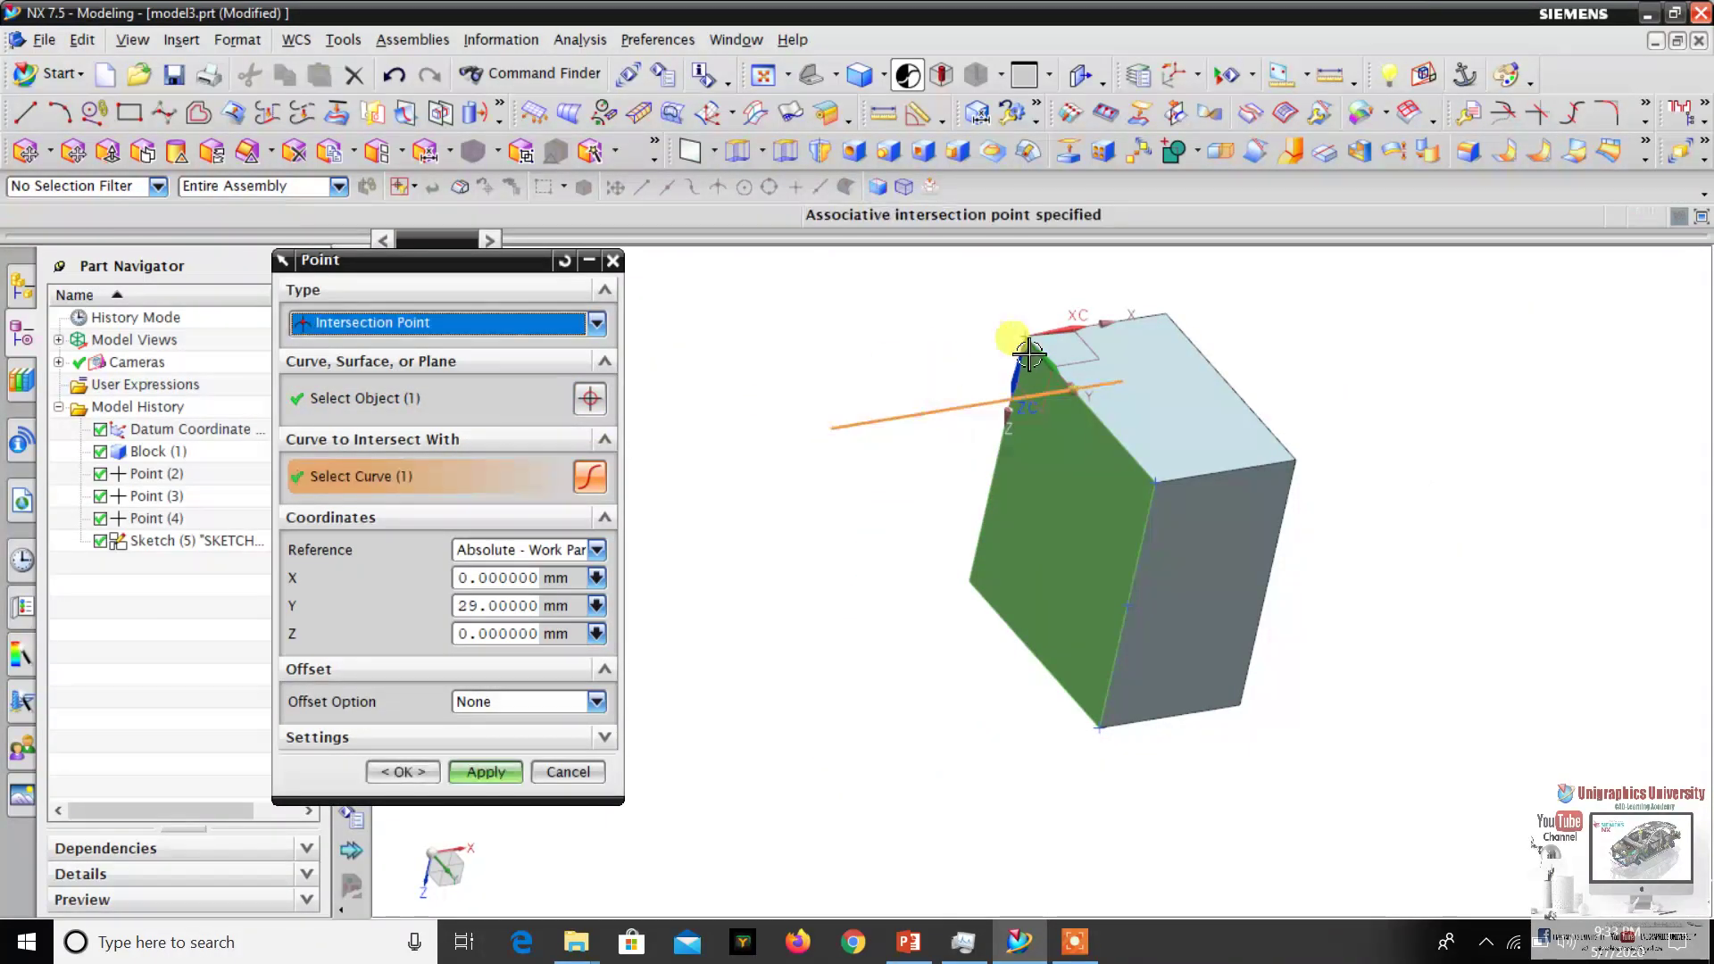
Examine the location where the sketched line intersects the block's selected side face.
scroll(1035, 357, up, 4)
scroll(1136, 432, down, 2)
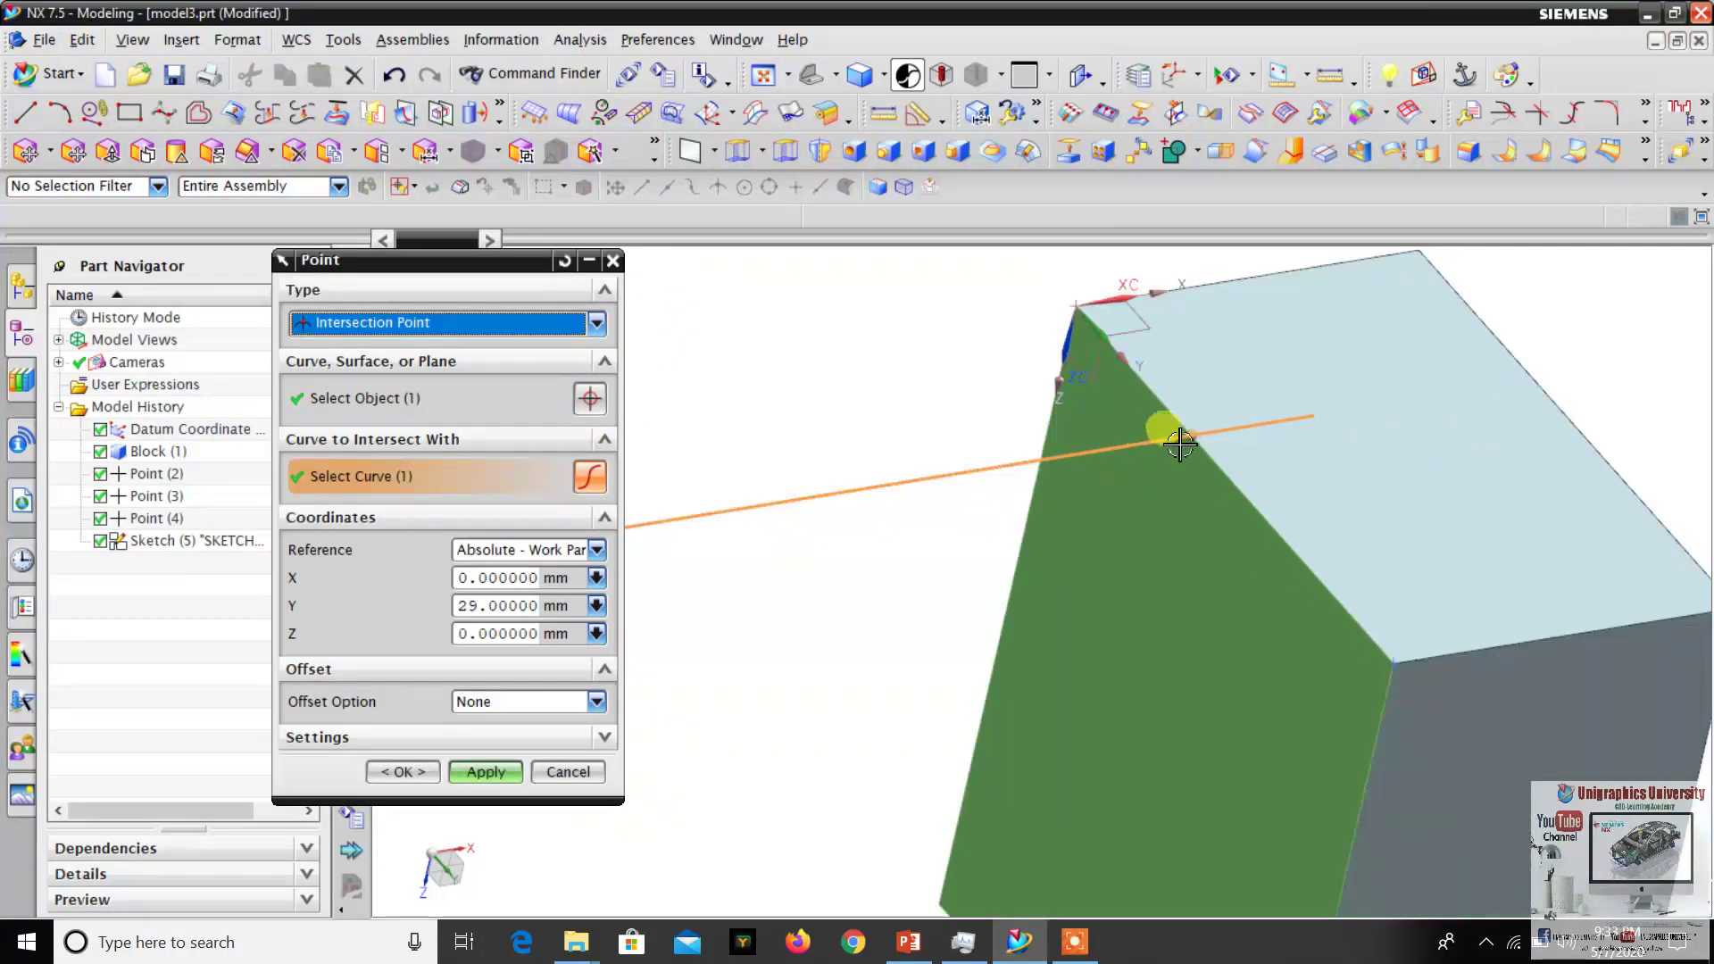
scroll(1140, 440, up, 2)
scroll(1102, 436, down, 2)
scroll(1101, 436, down, 2)
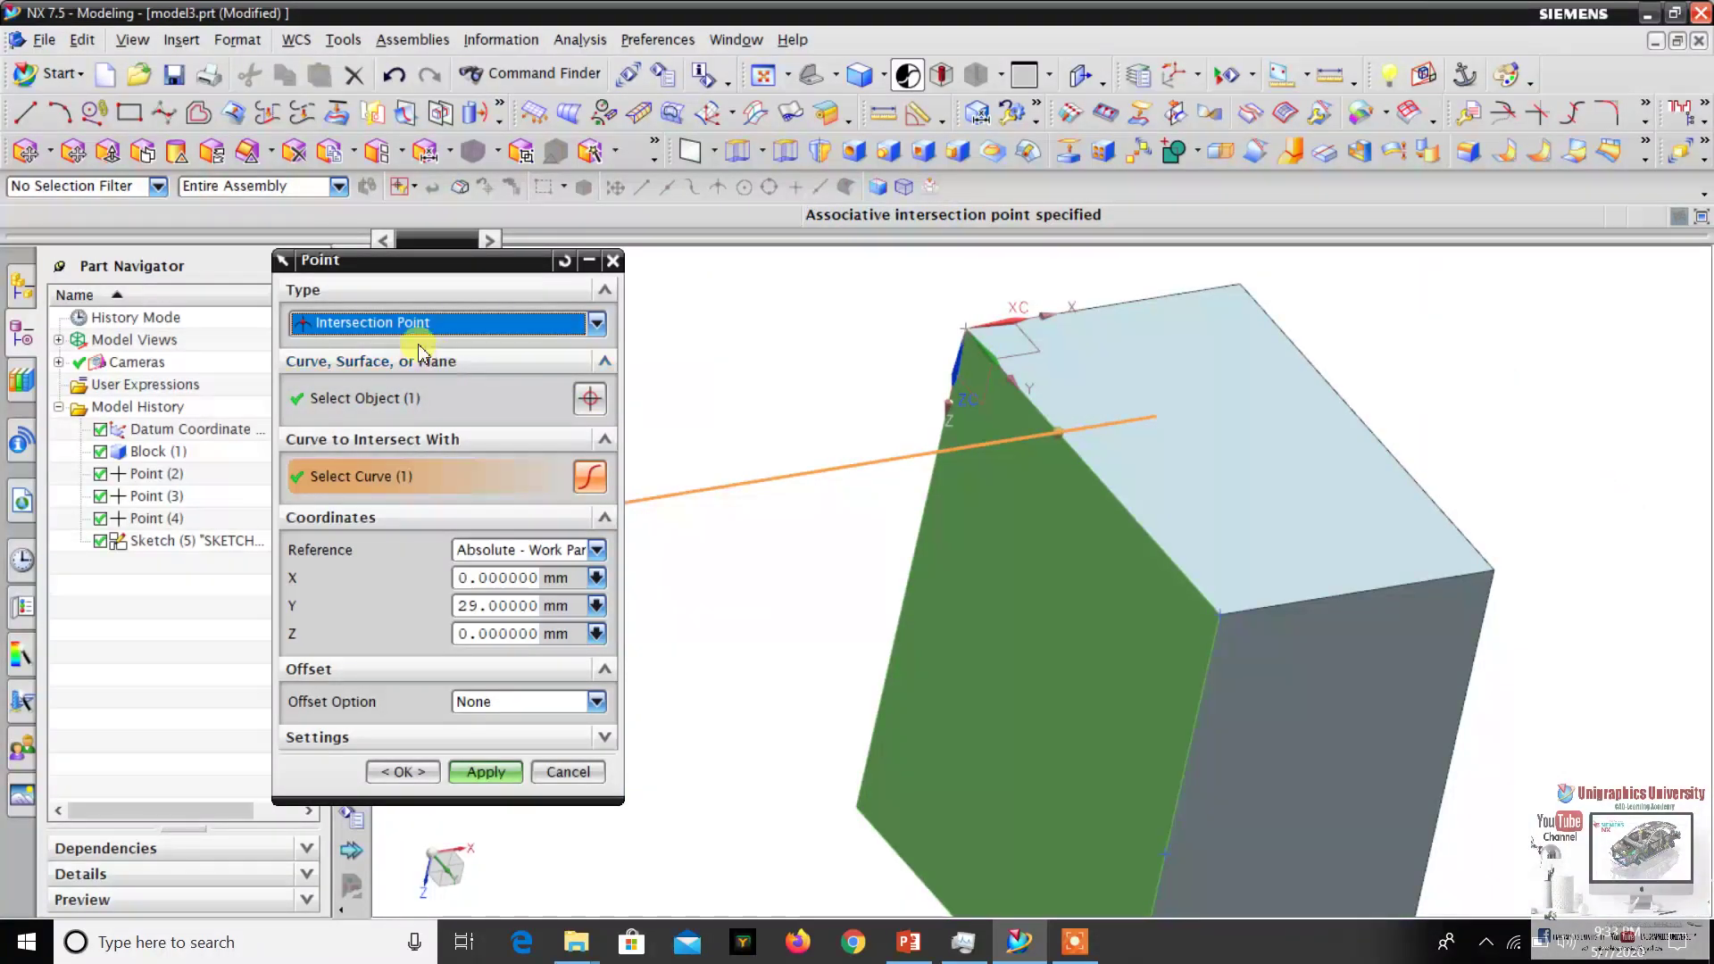
scroll(970, 431, up, 2)
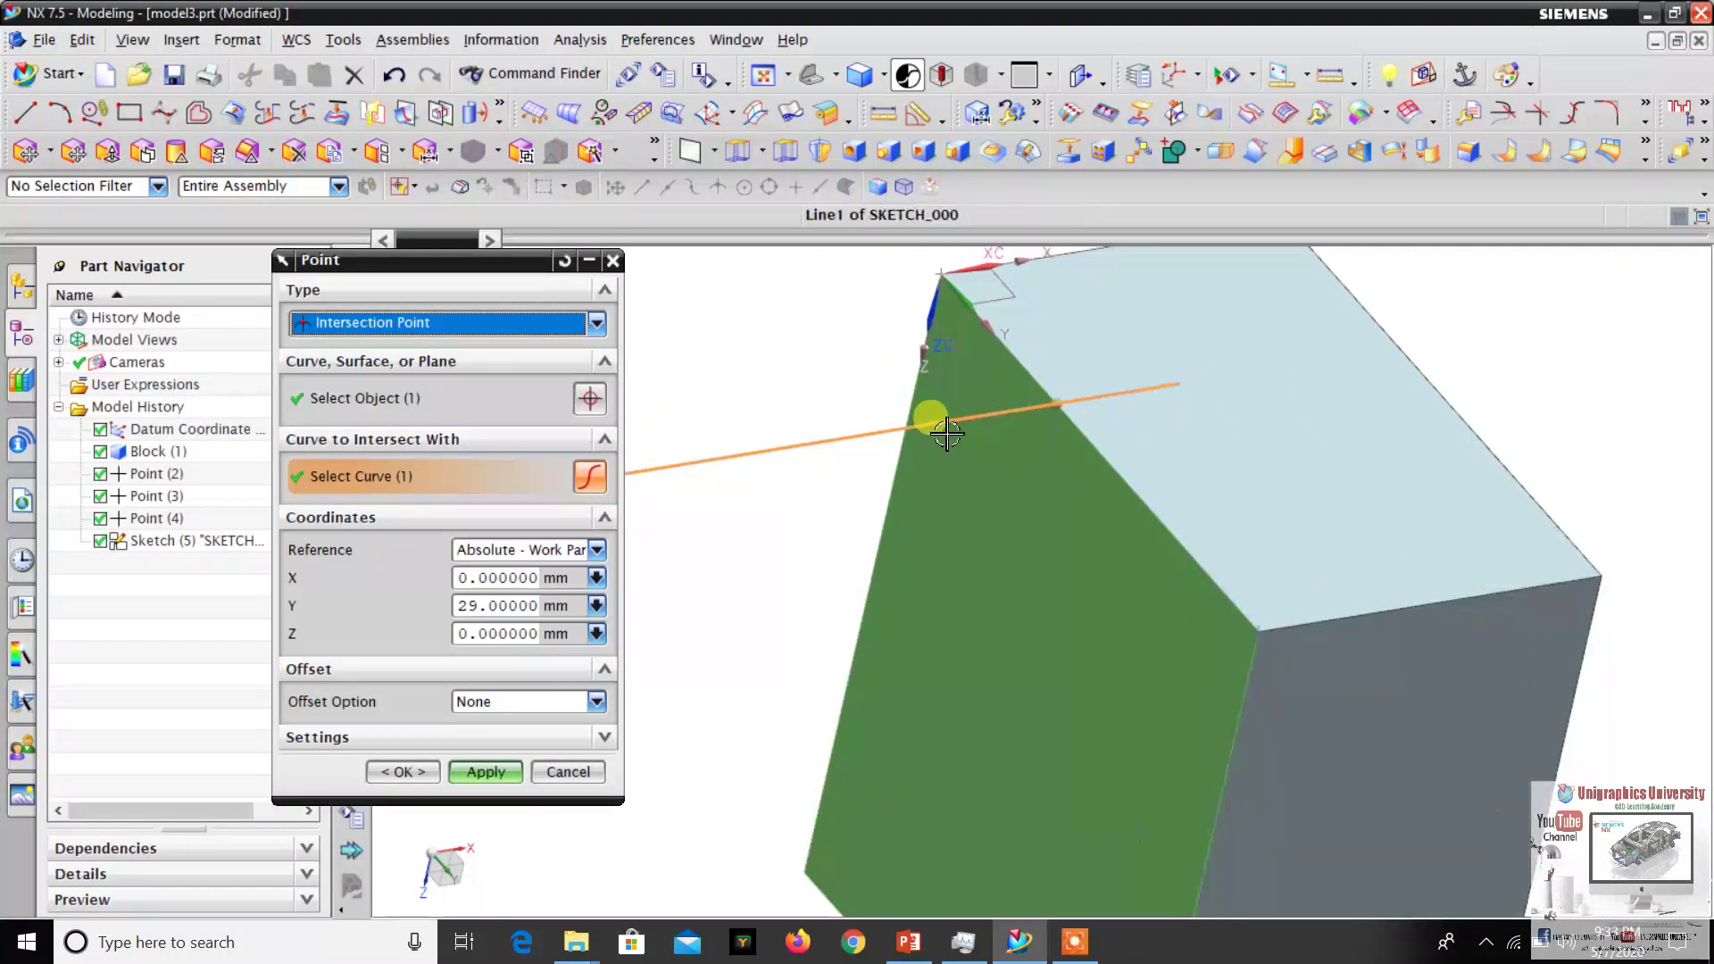
scroll(1110, 440, down, 2)
scroll(1117, 425, up, 2)
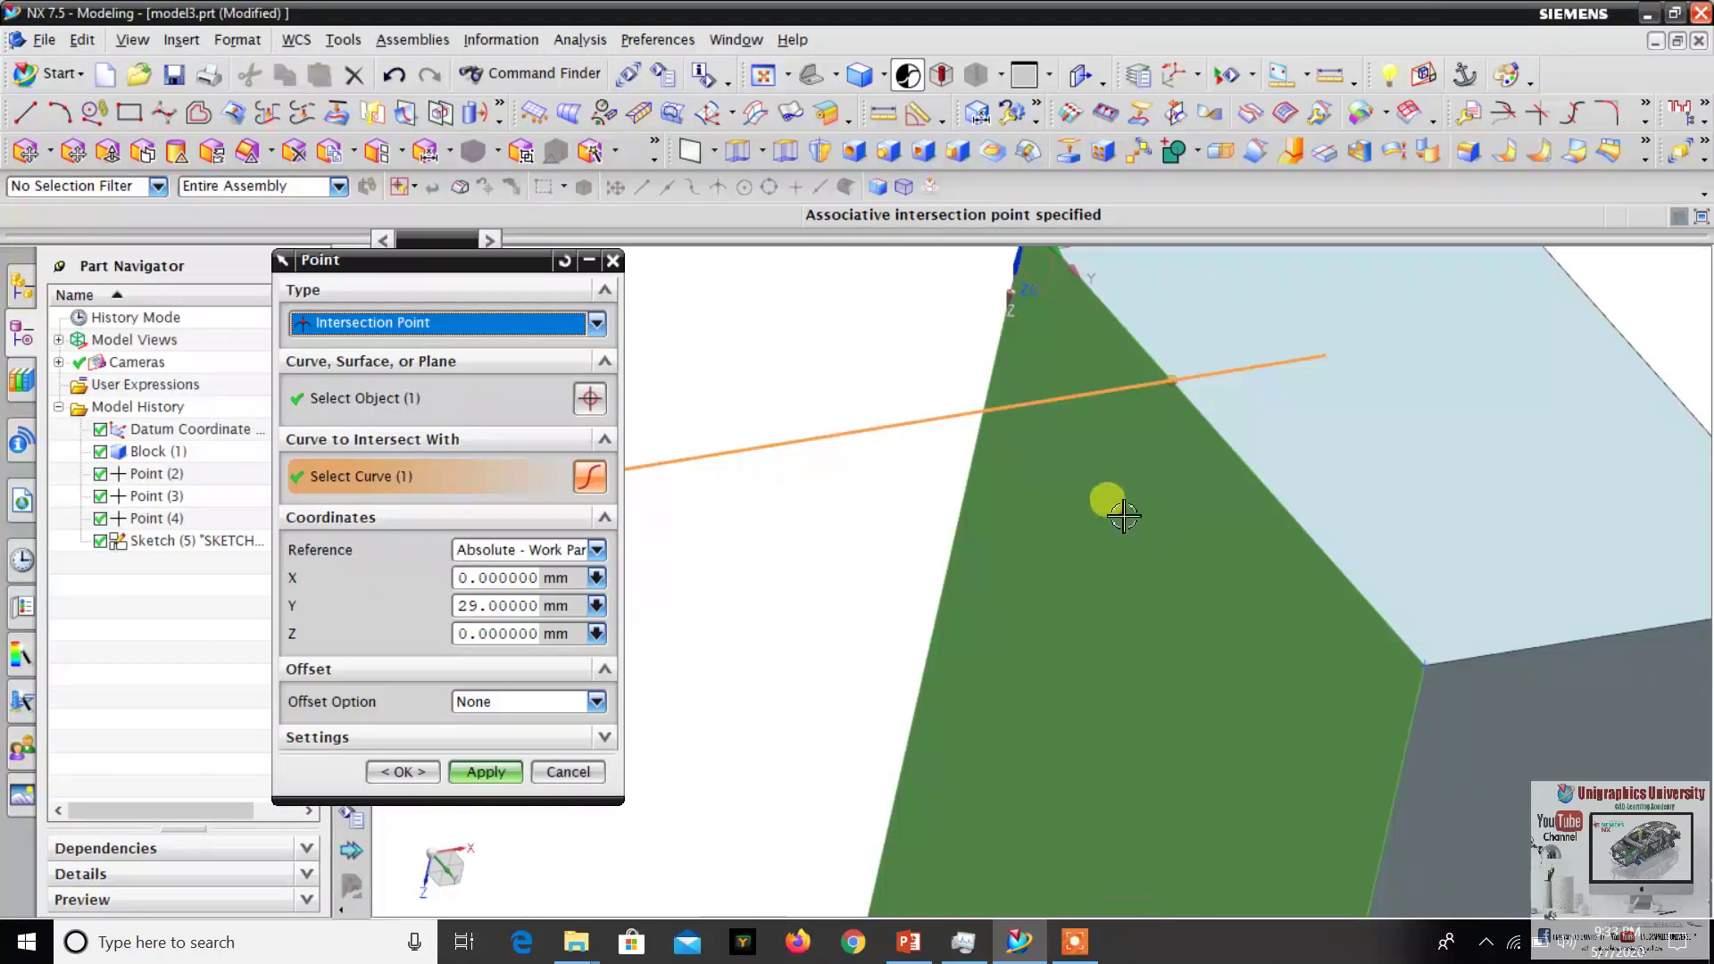
scroll(1117, 506, down, 2)
middle_drag(1121, 534, 1098, 566)
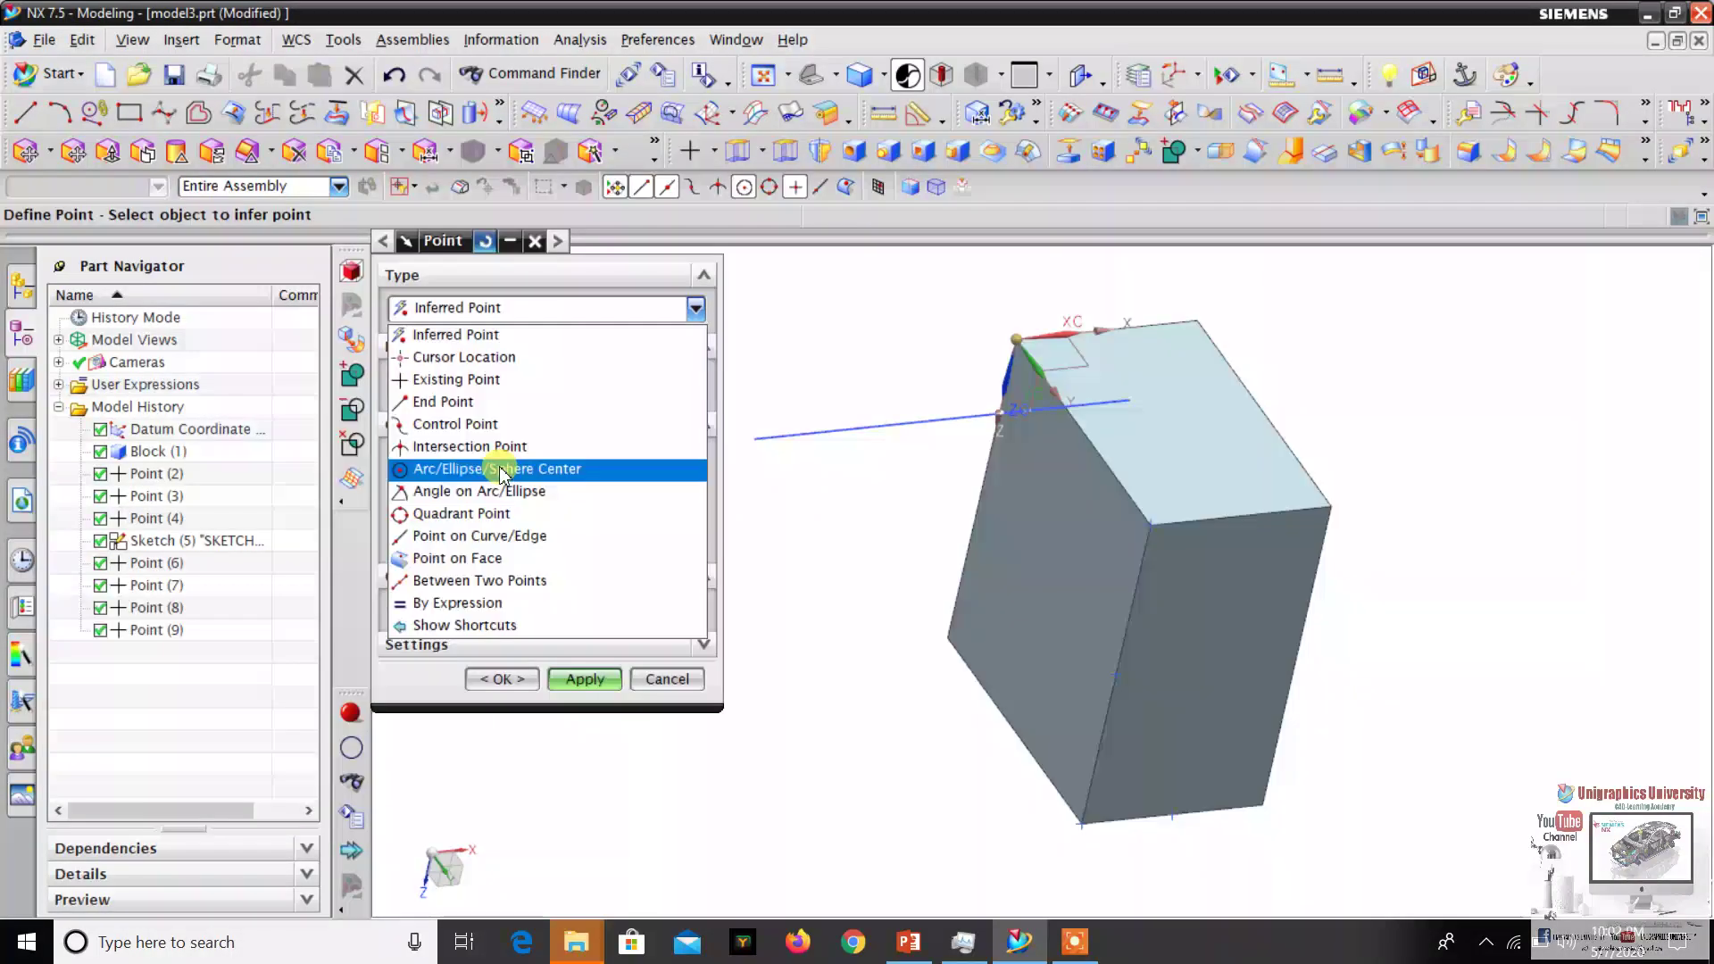
click(496, 468)
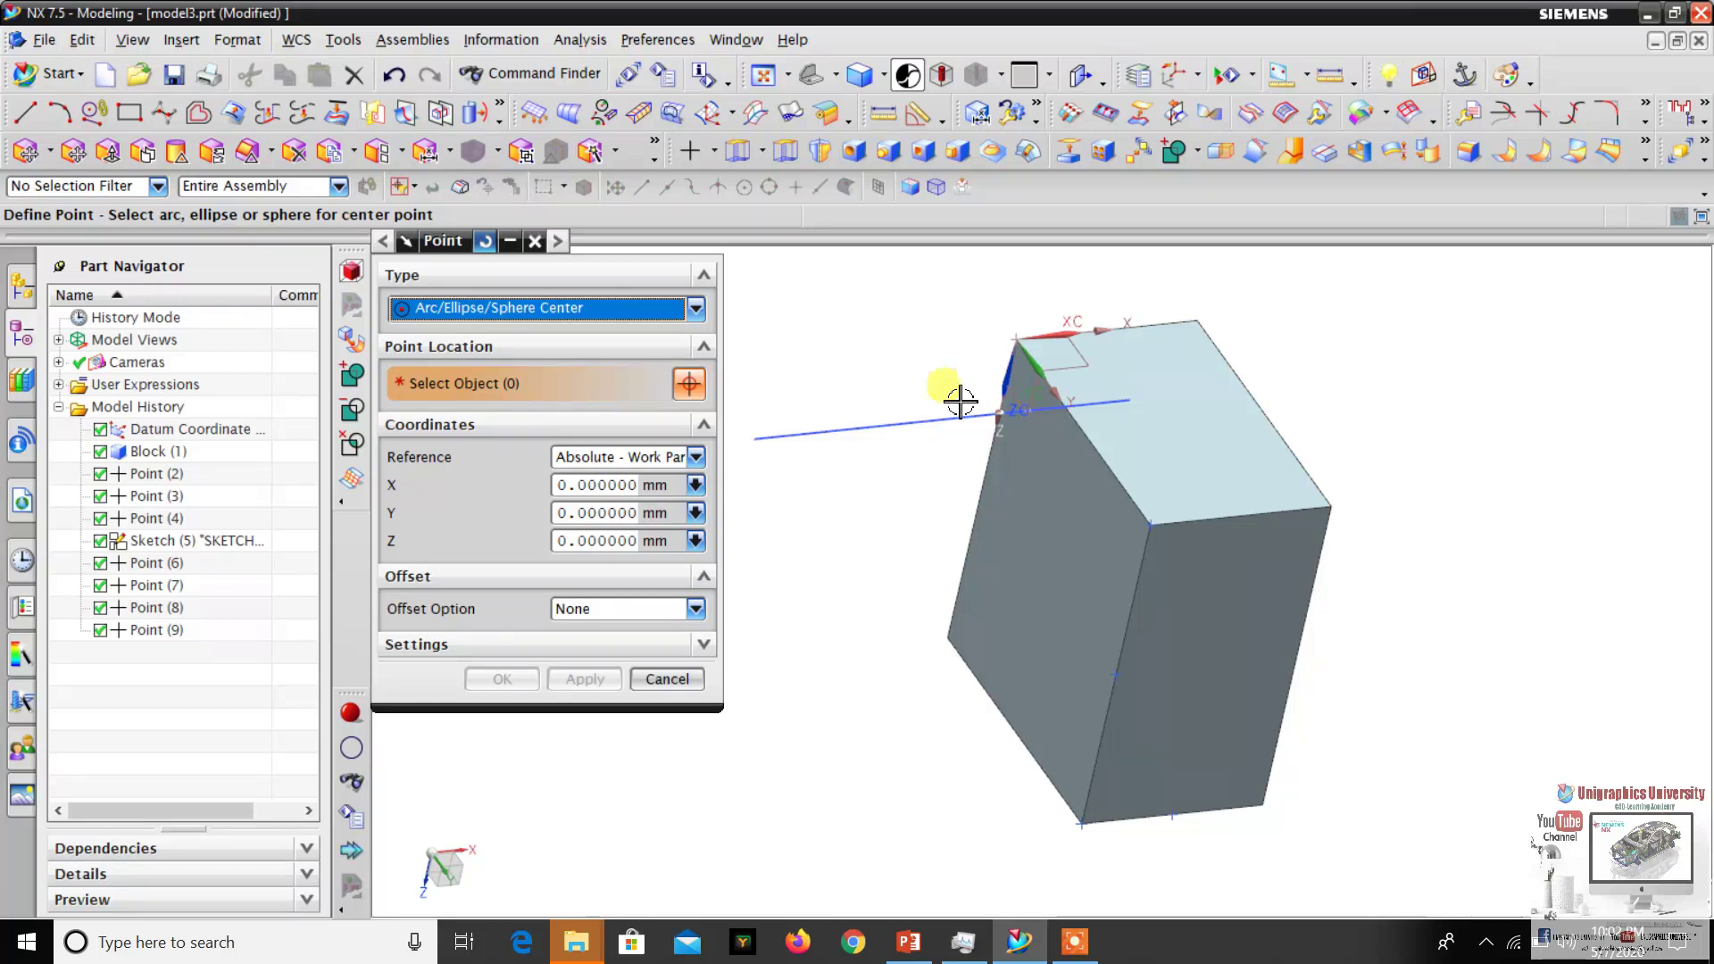
scroll(1035, 481, down, 2)
scroll(1107, 746, up, 3)
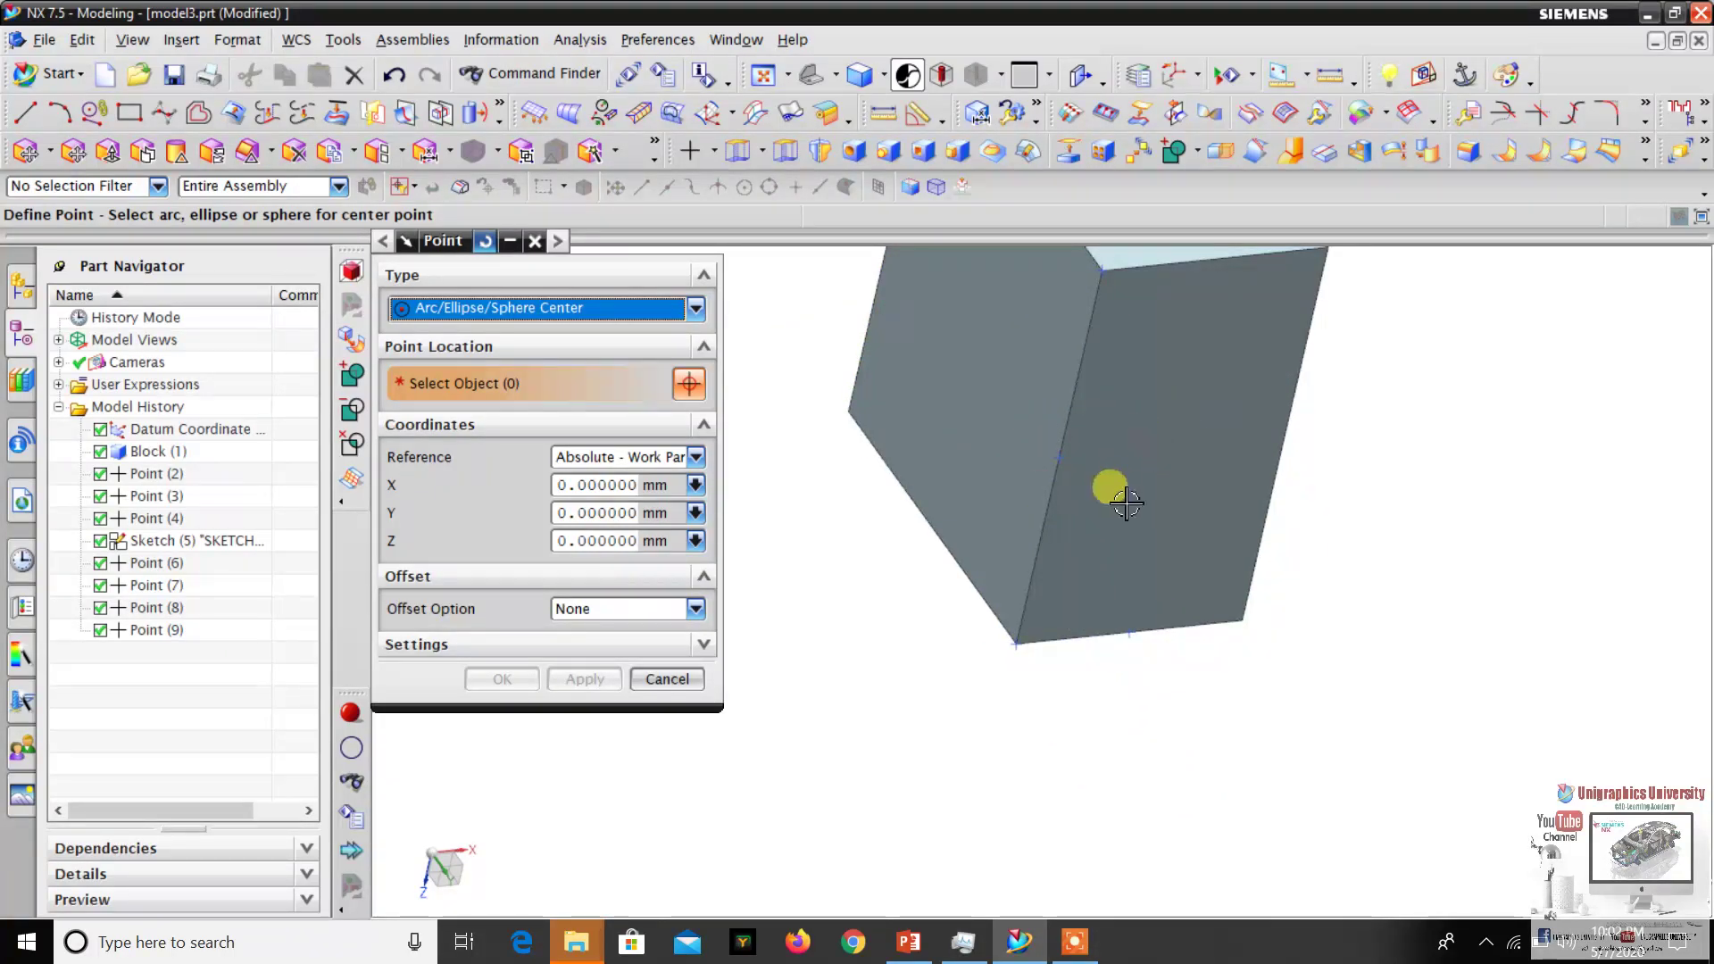
click(662, 681)
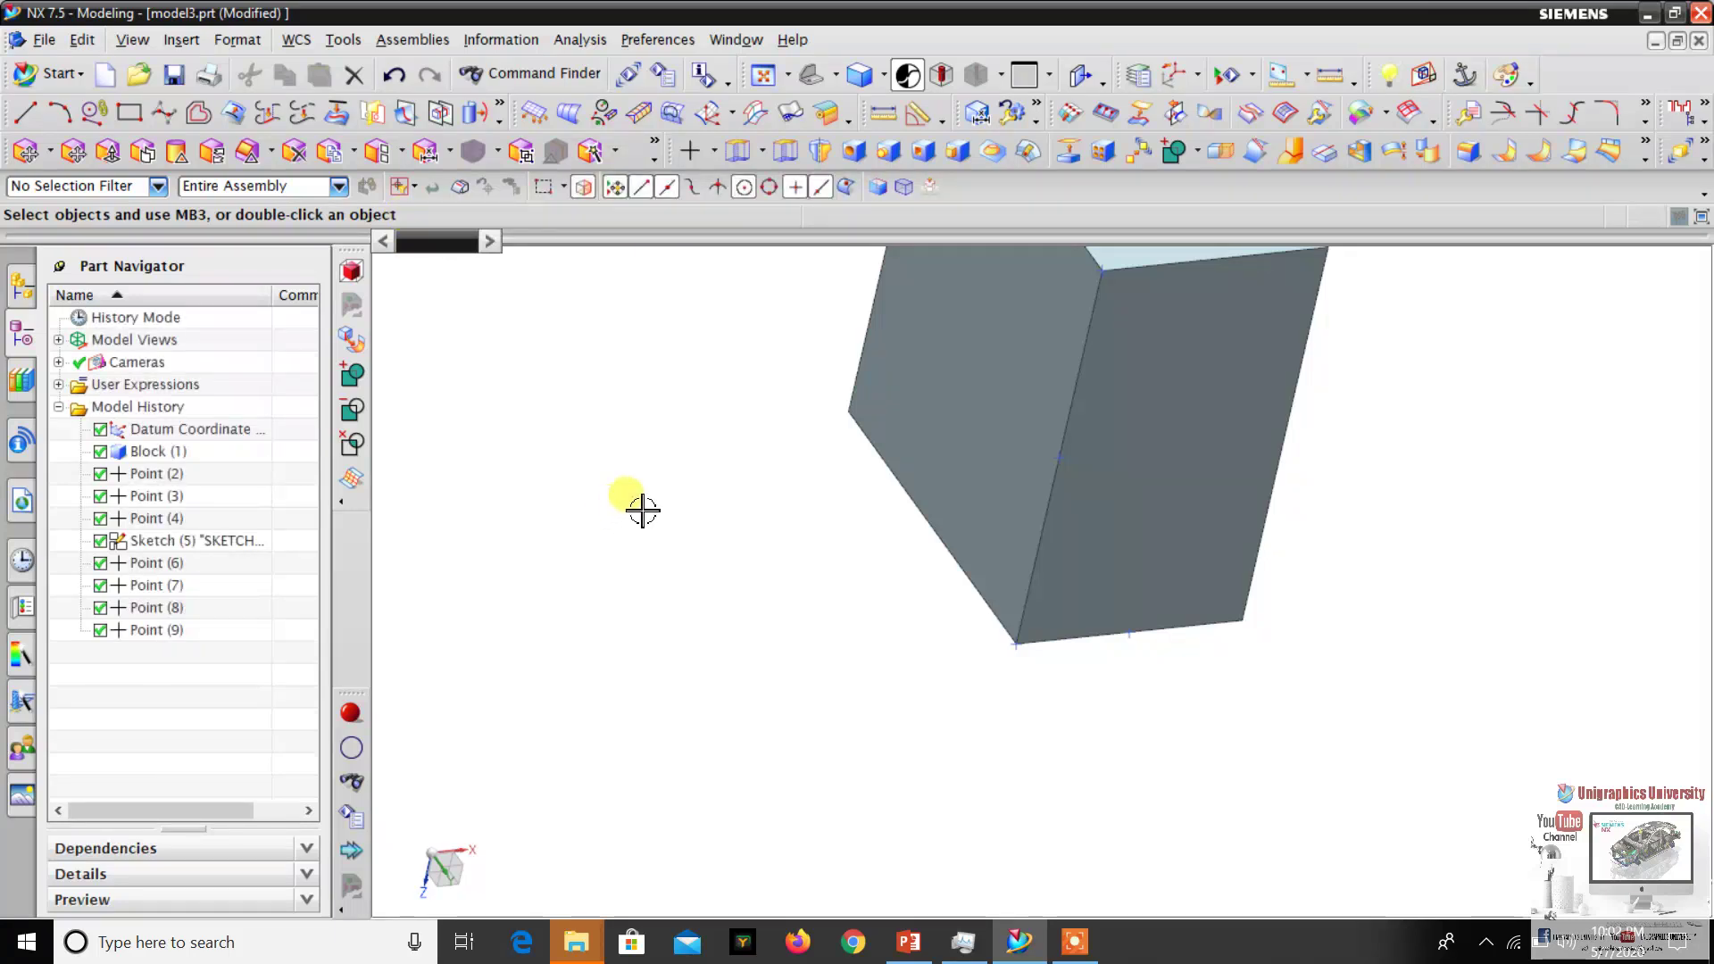
Create a sketch in the task environment on the block's front face, perpendicular to the Y axis, using the Inferred plane method.
click(175, 43)
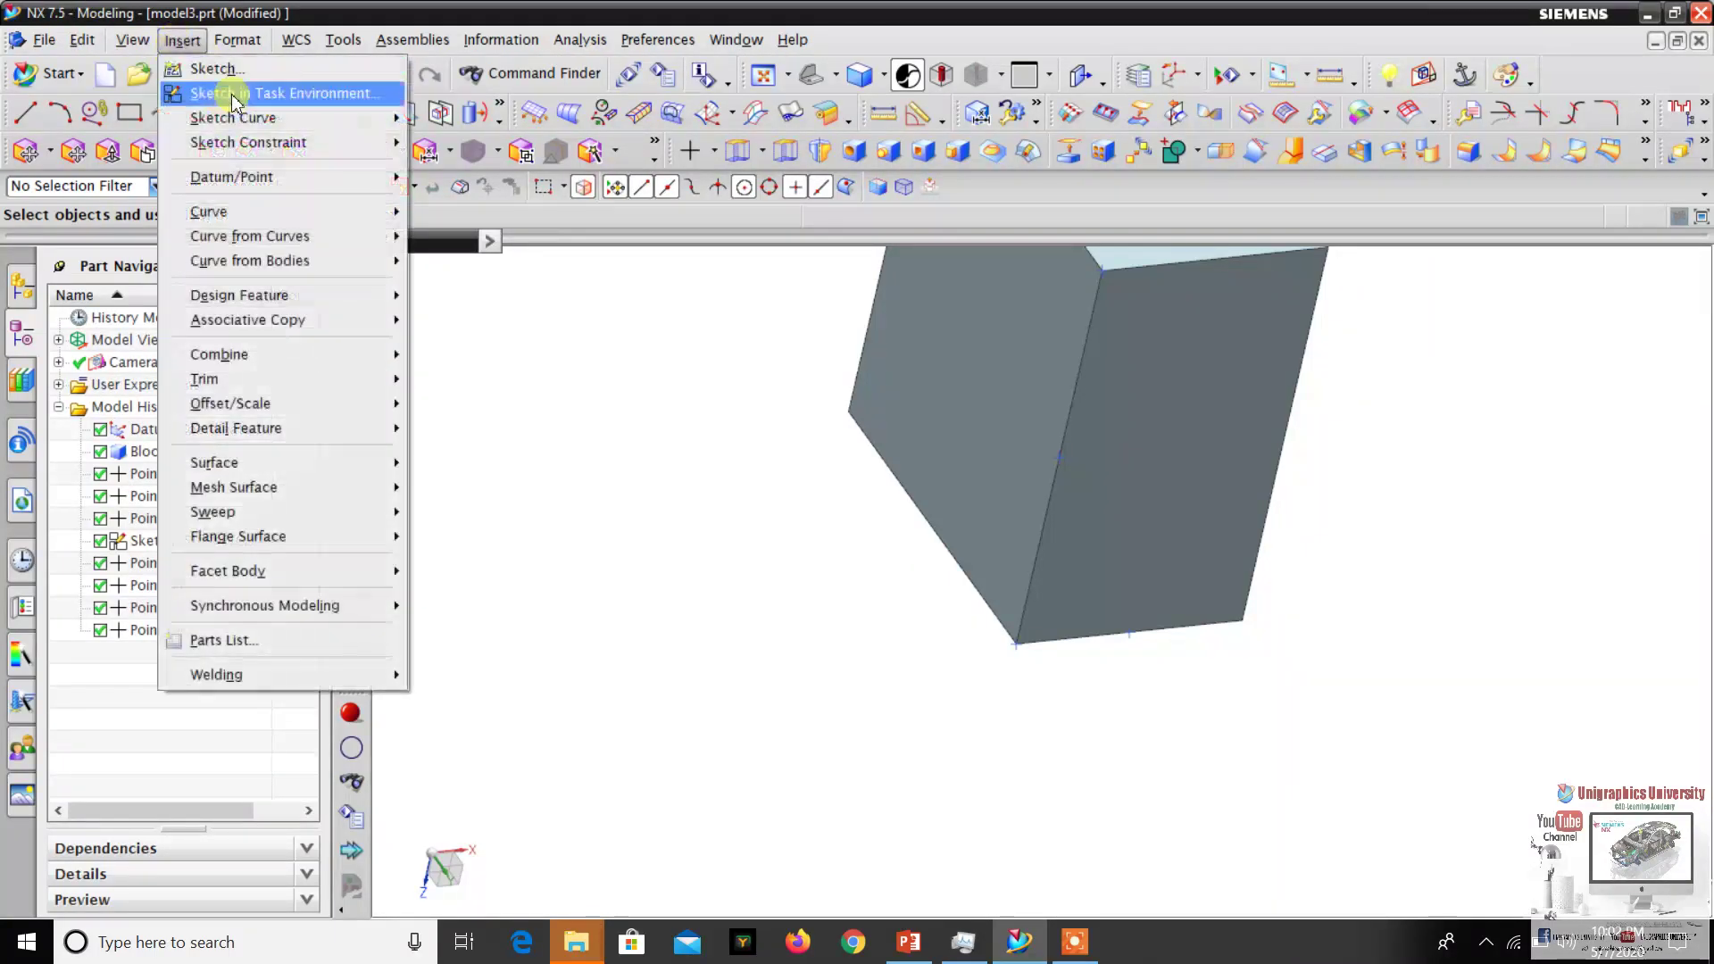
click(230, 92)
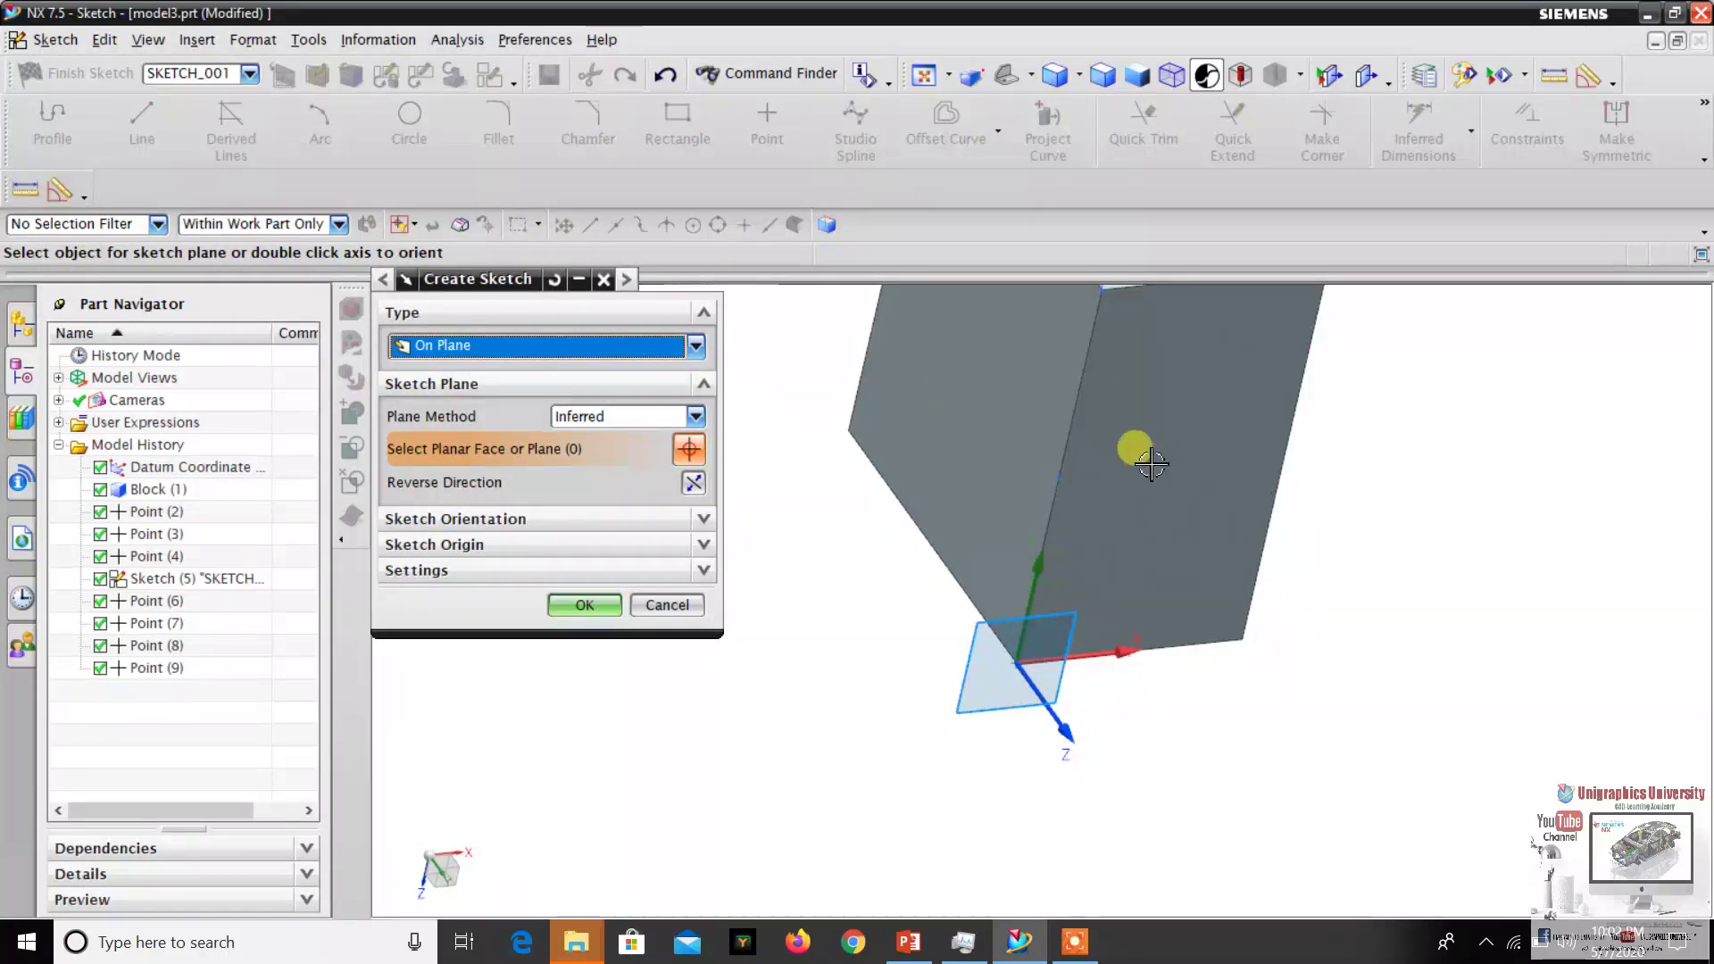
click(1237, 426)
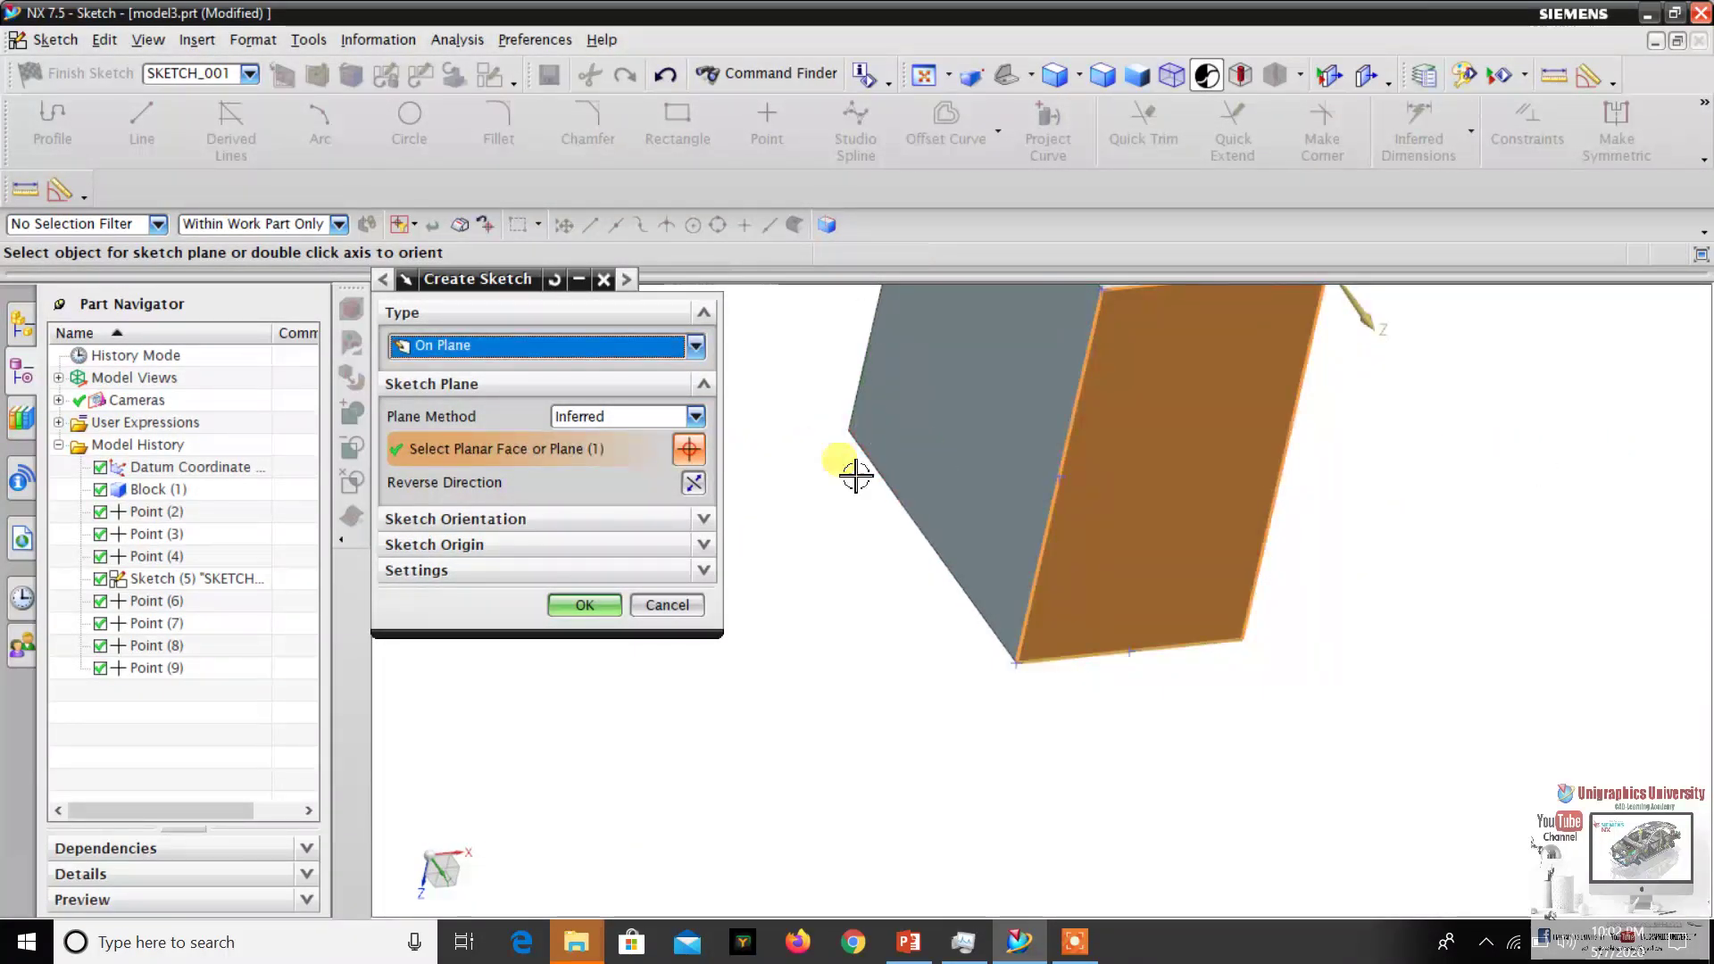
click(597, 426)
click(580, 434)
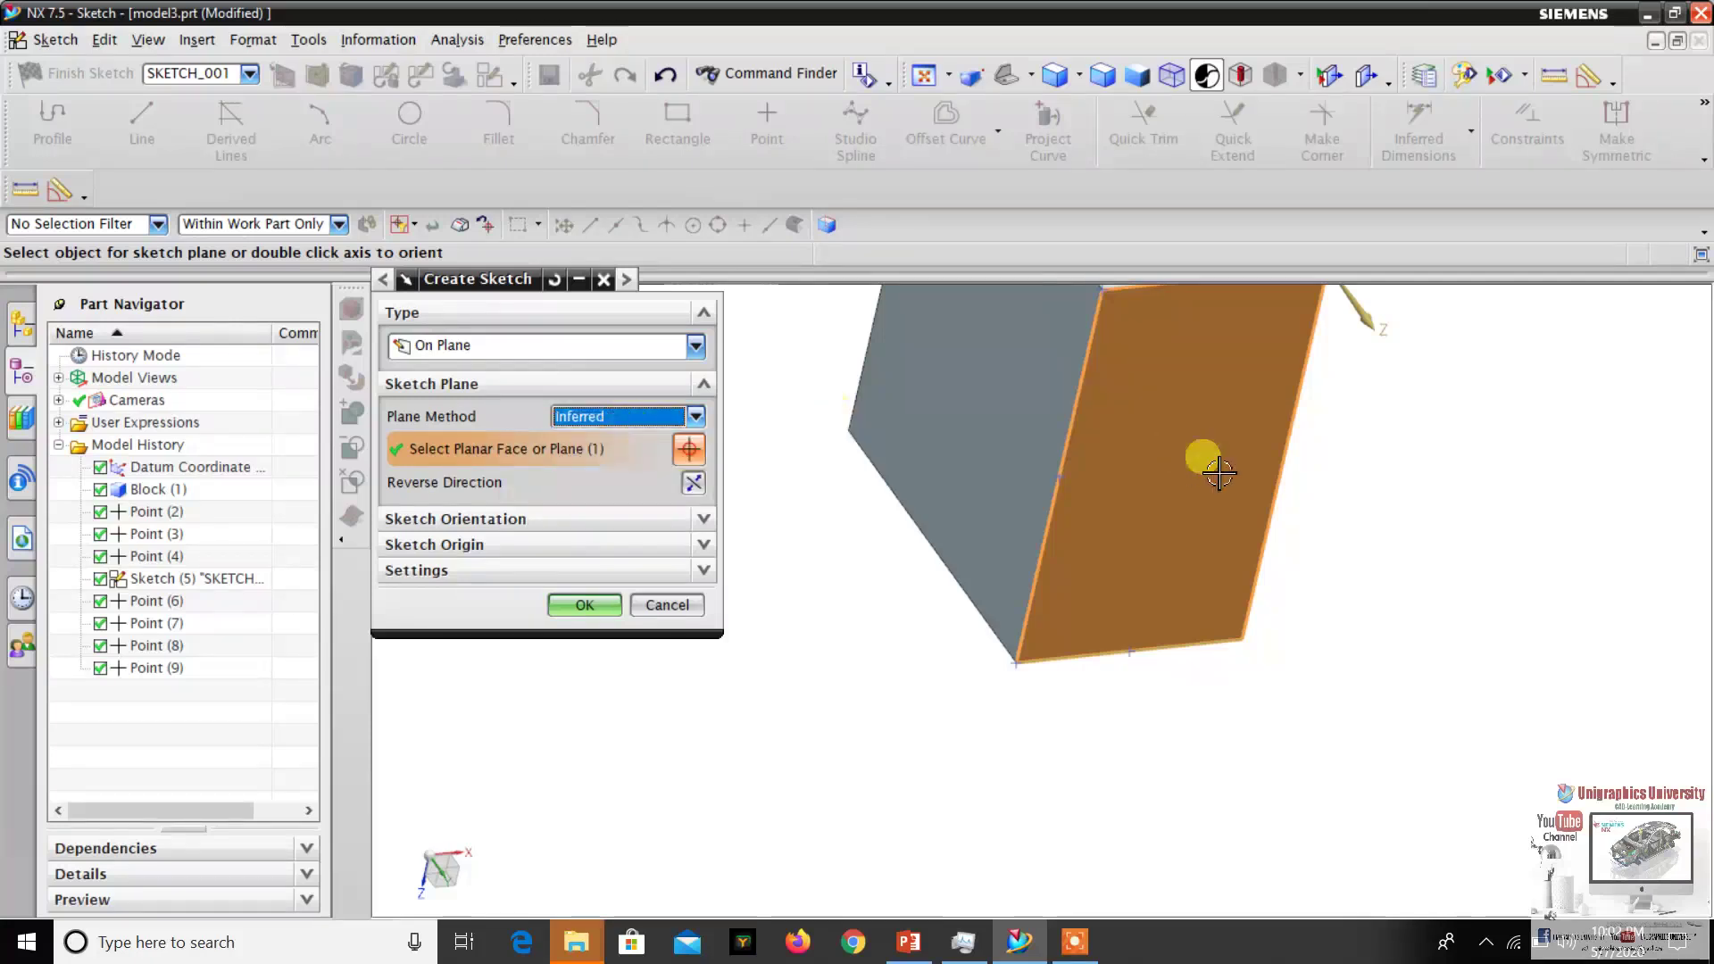
click(582, 606)
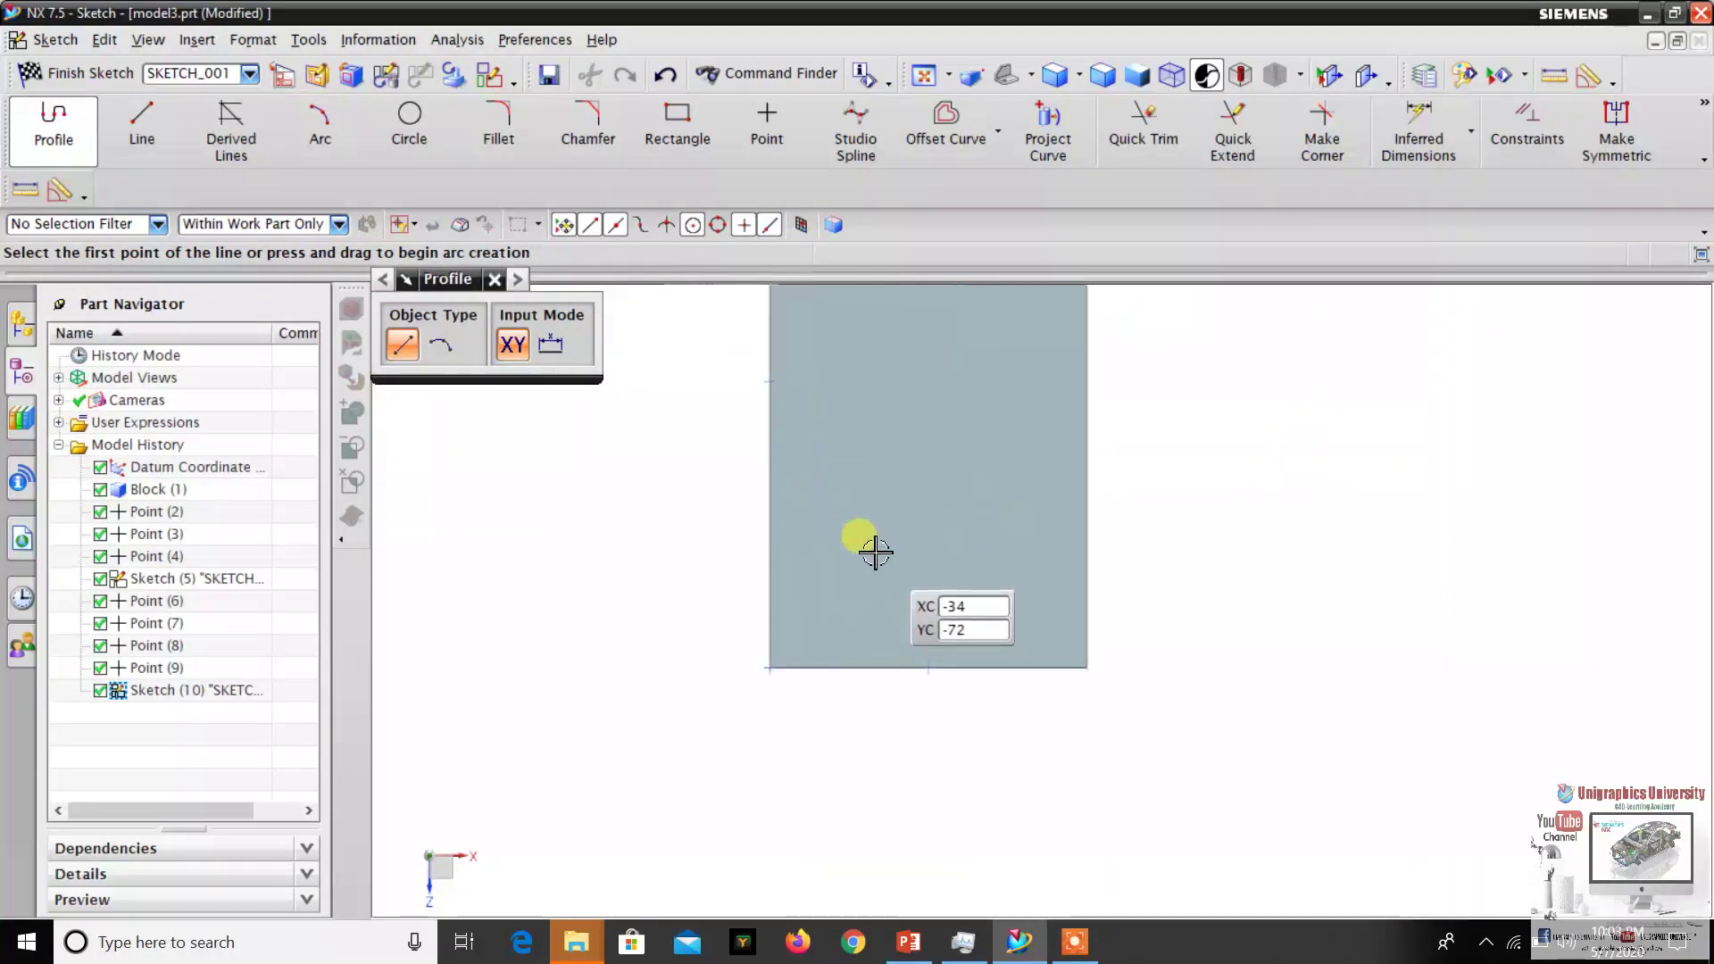
Sketch a three-point arc with a radius of about 14.5 mm near the face's lower edge, and finish the sketch.
click(321, 125)
click(840, 602)
click(934, 480)
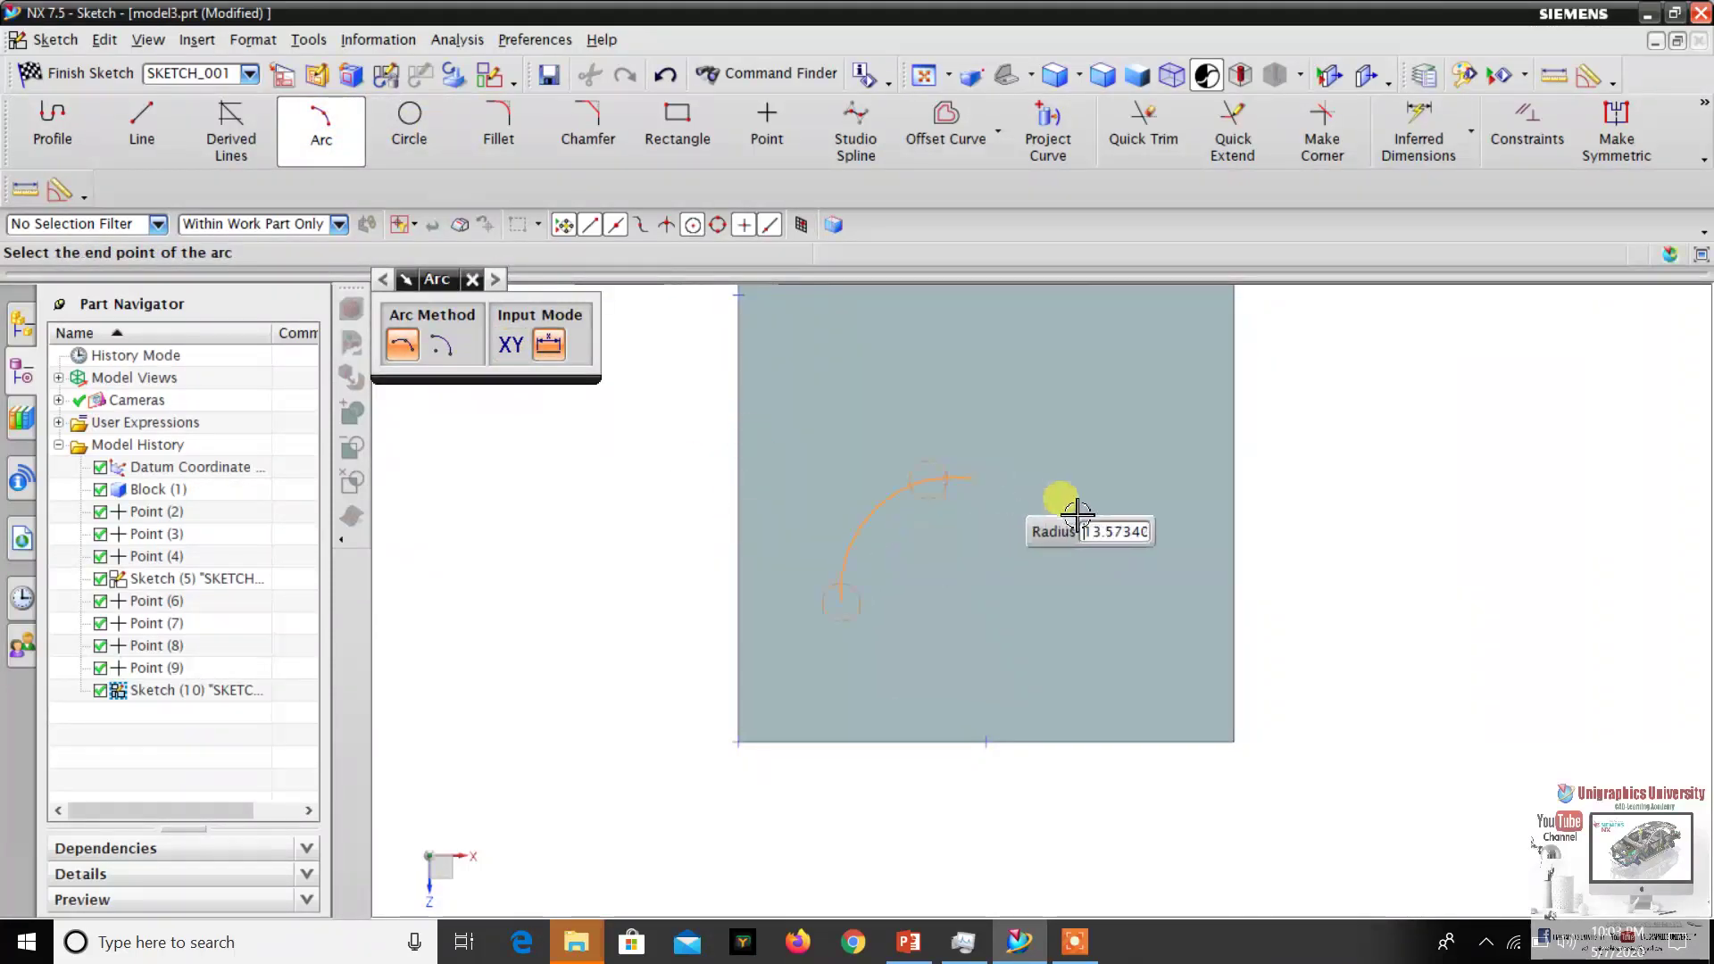
click(1087, 510)
scroll(1091, 419, down, 4)
scroll(1220, 375, up, 5)
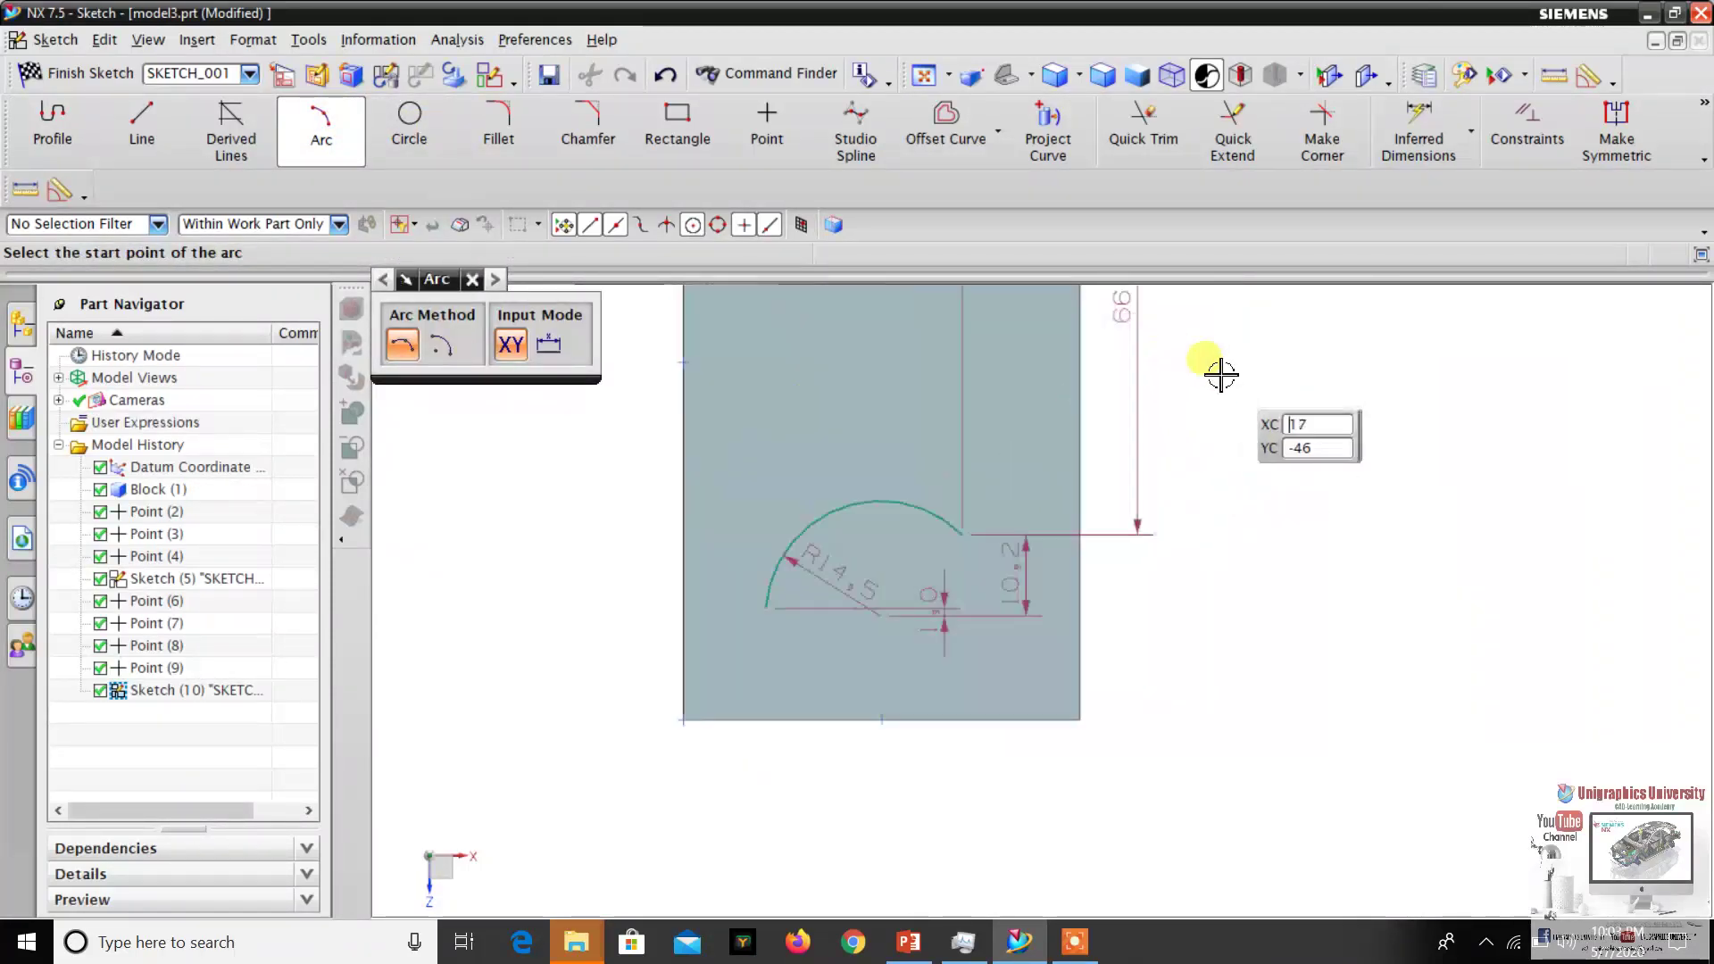
right_click(1219, 373)
click(1260, 387)
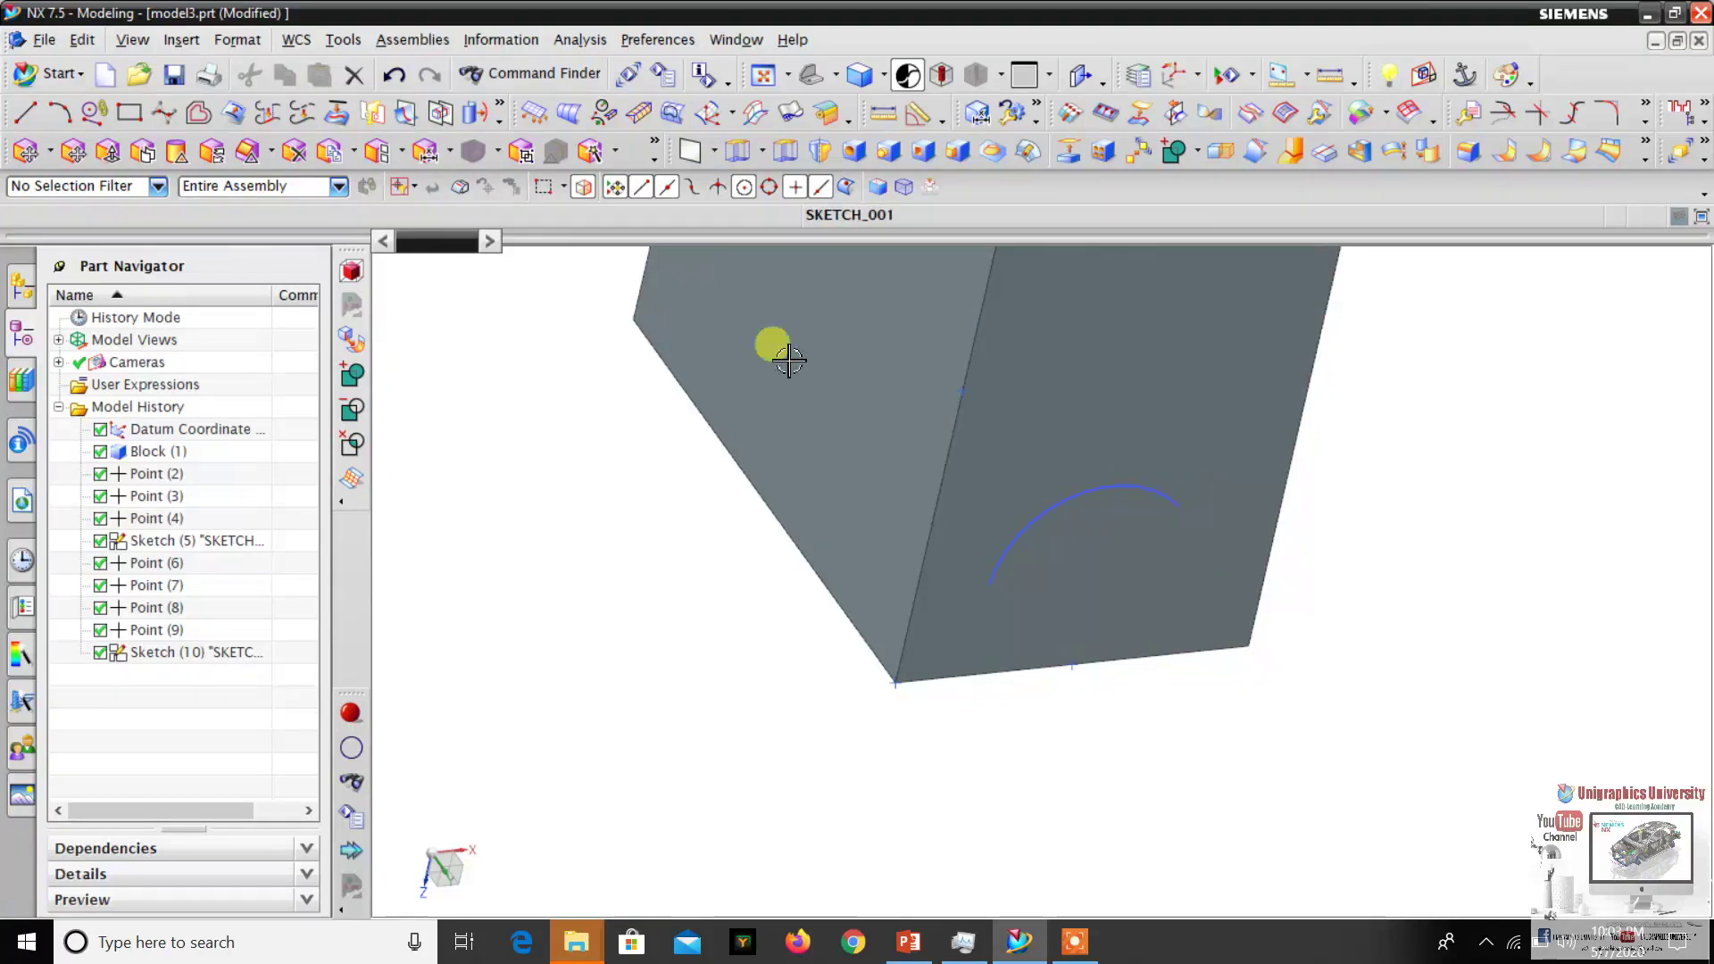
Specify a datum point of type Arc/Ellipse/Sphere Center at the center of the sketched arc.
click(179, 44)
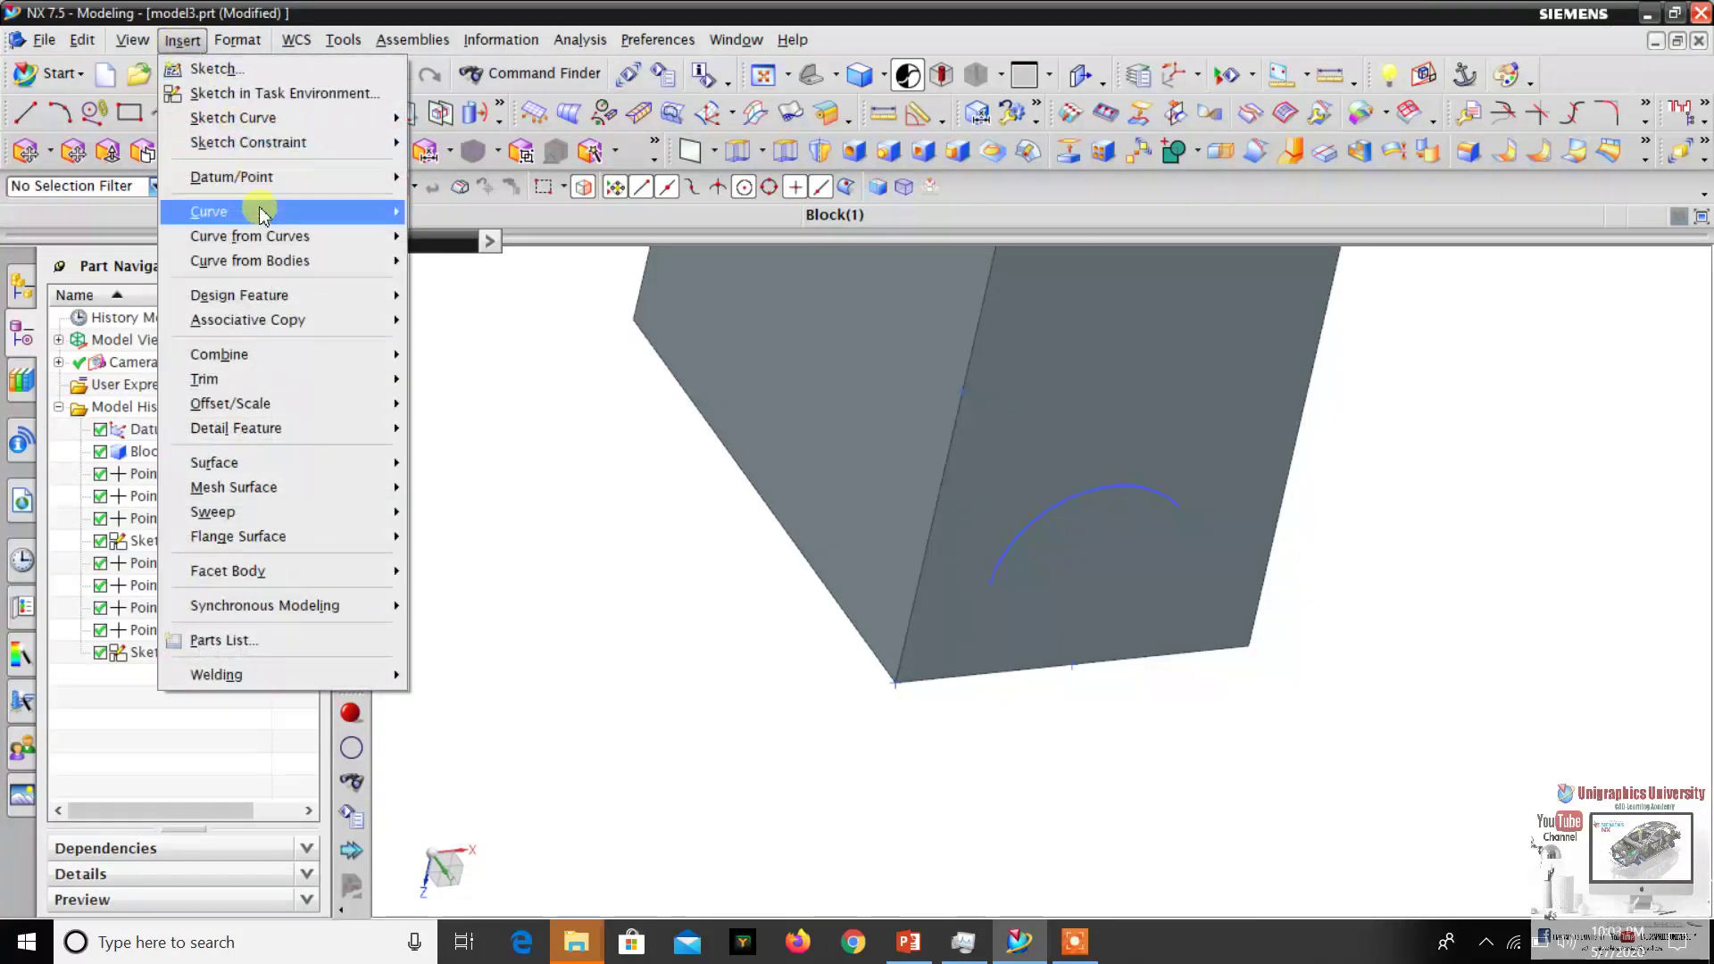
mouse_move(348, 177)
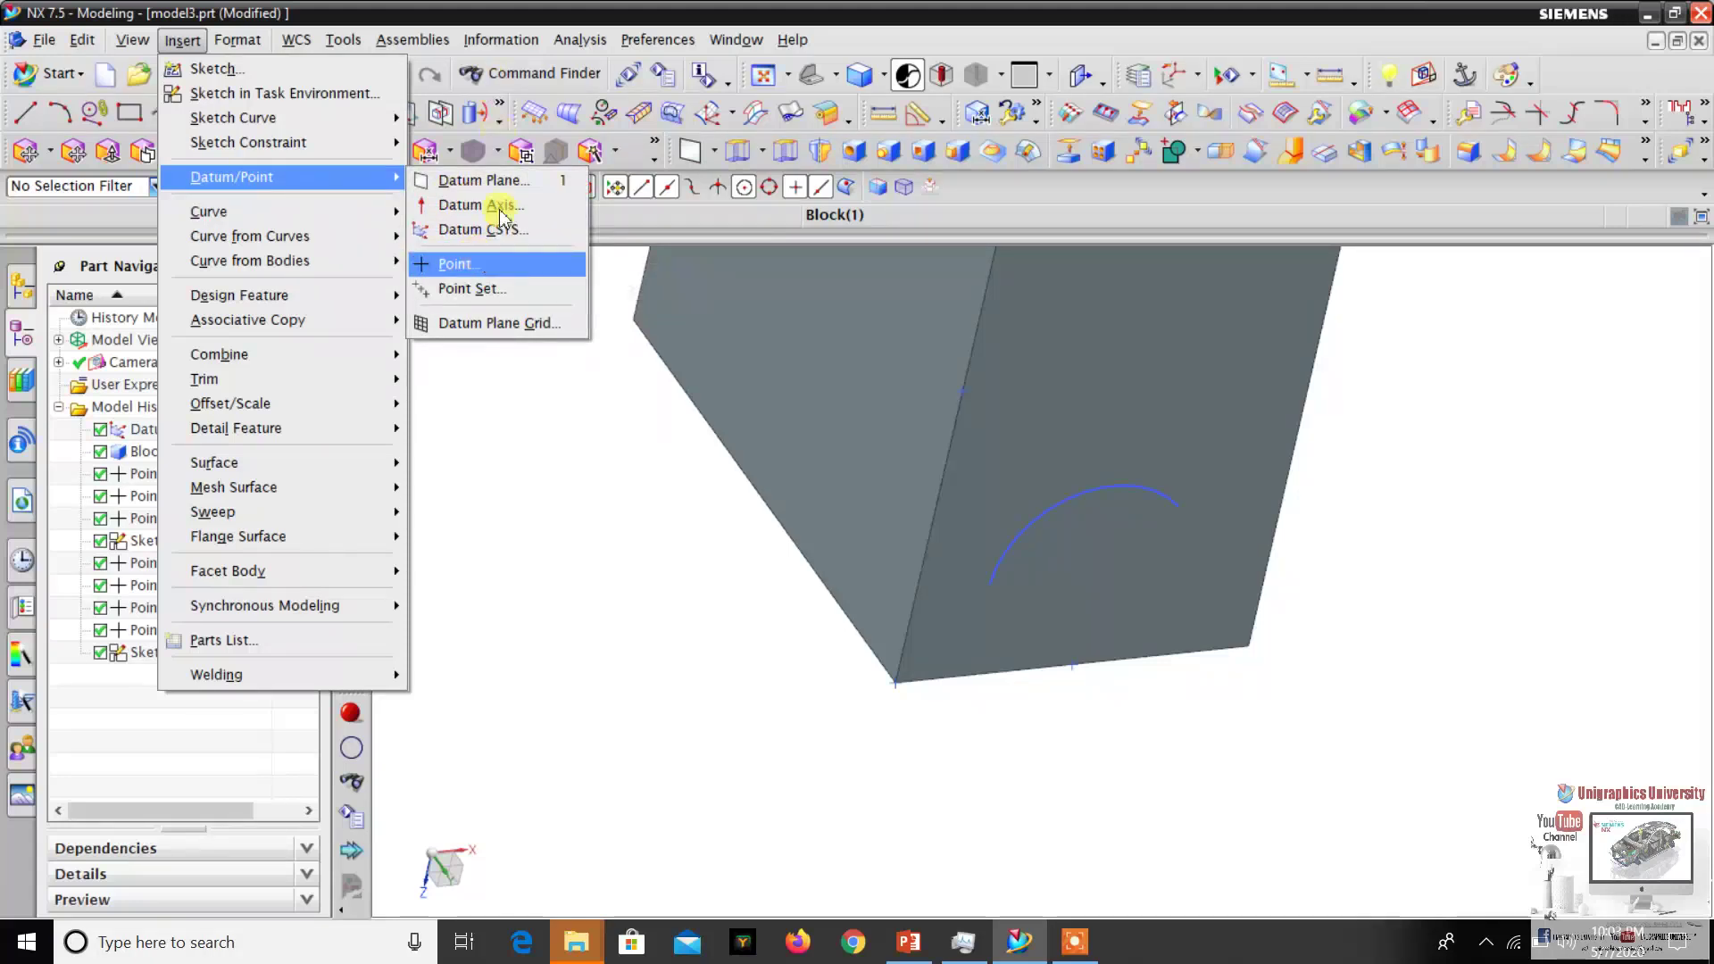
click(498, 265)
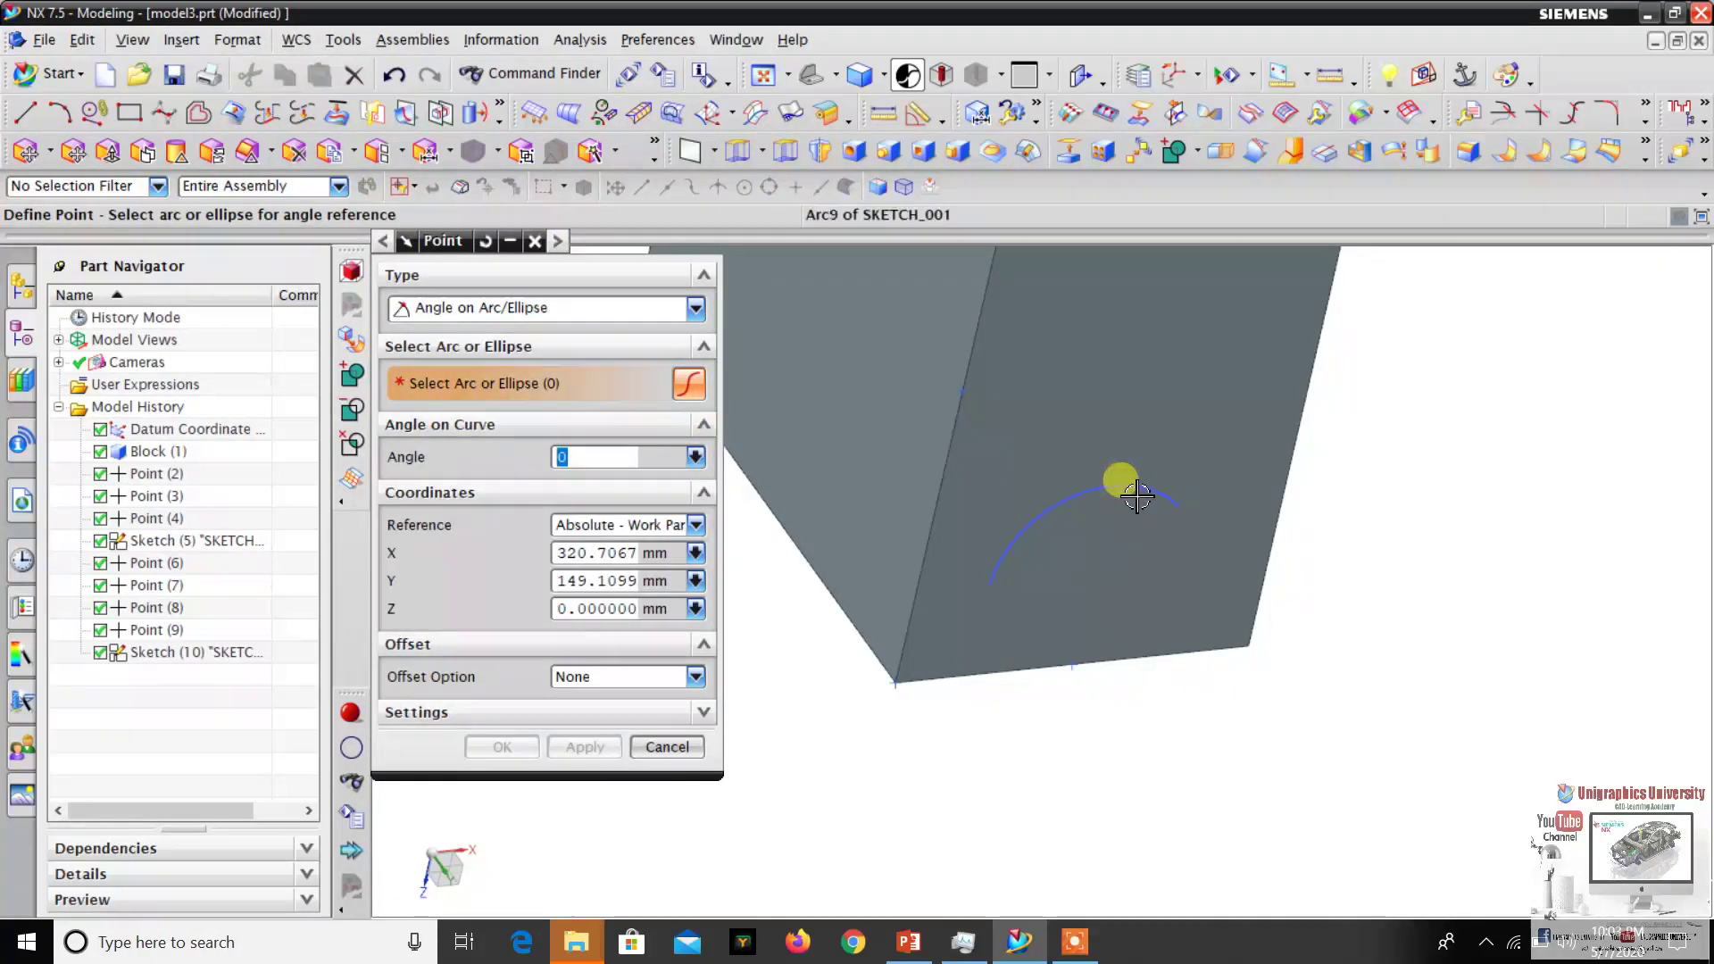
click(1136, 495)
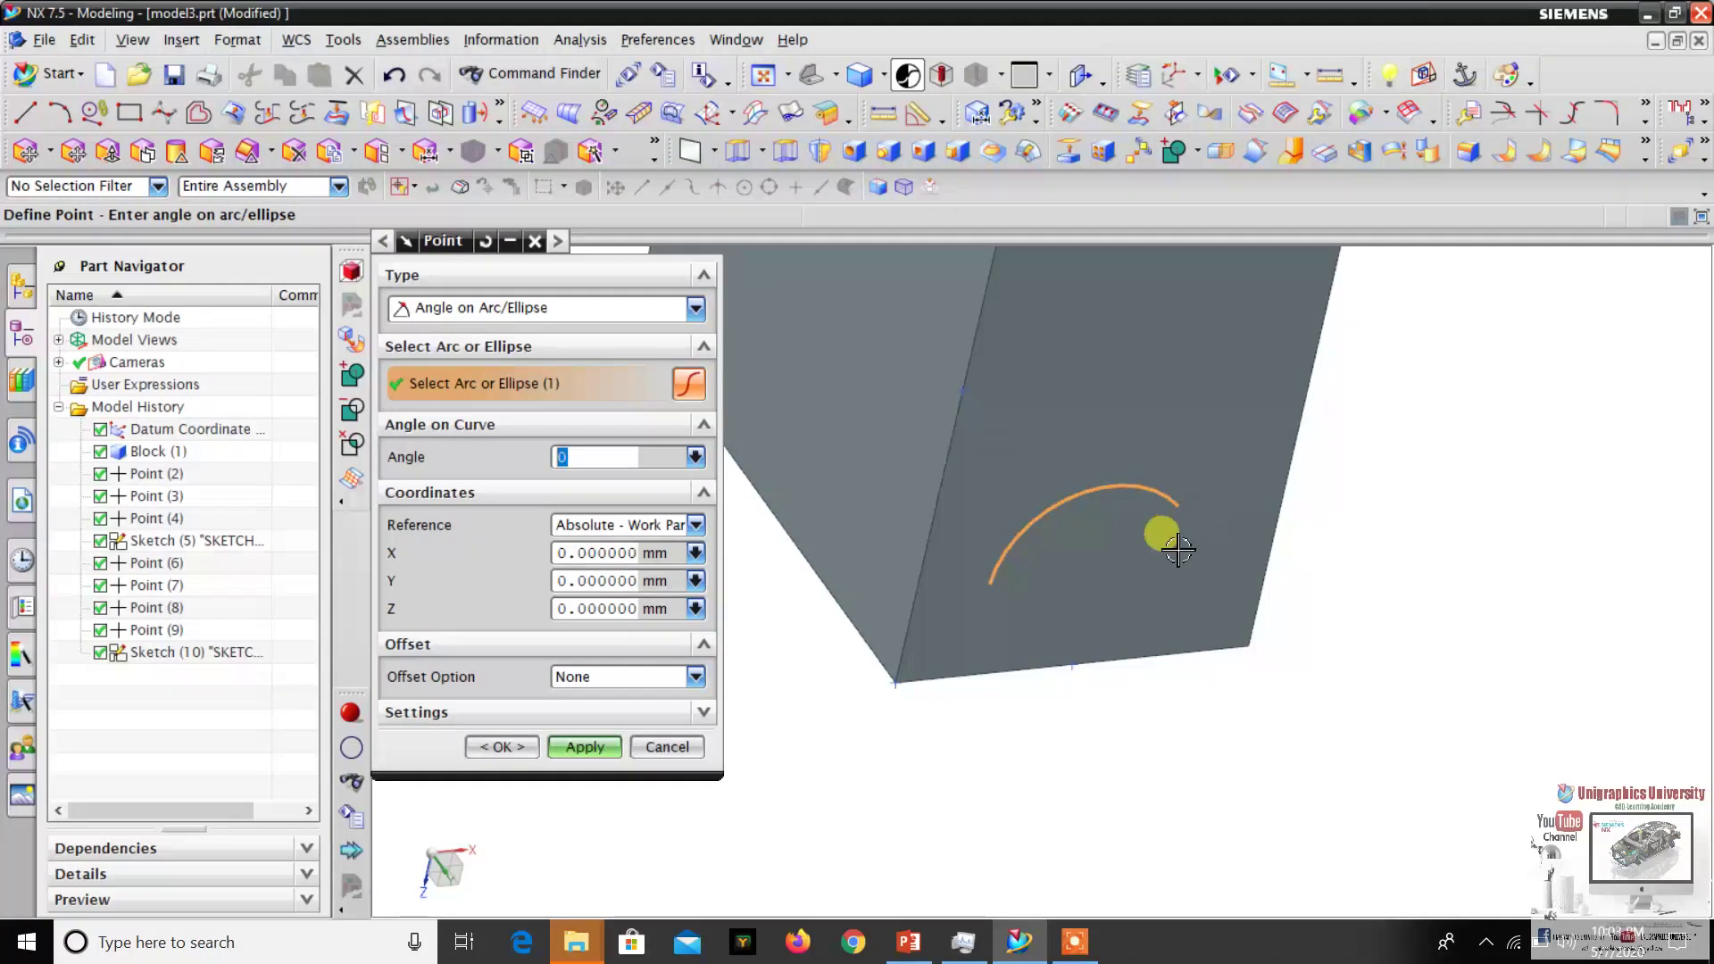
click(503, 313)
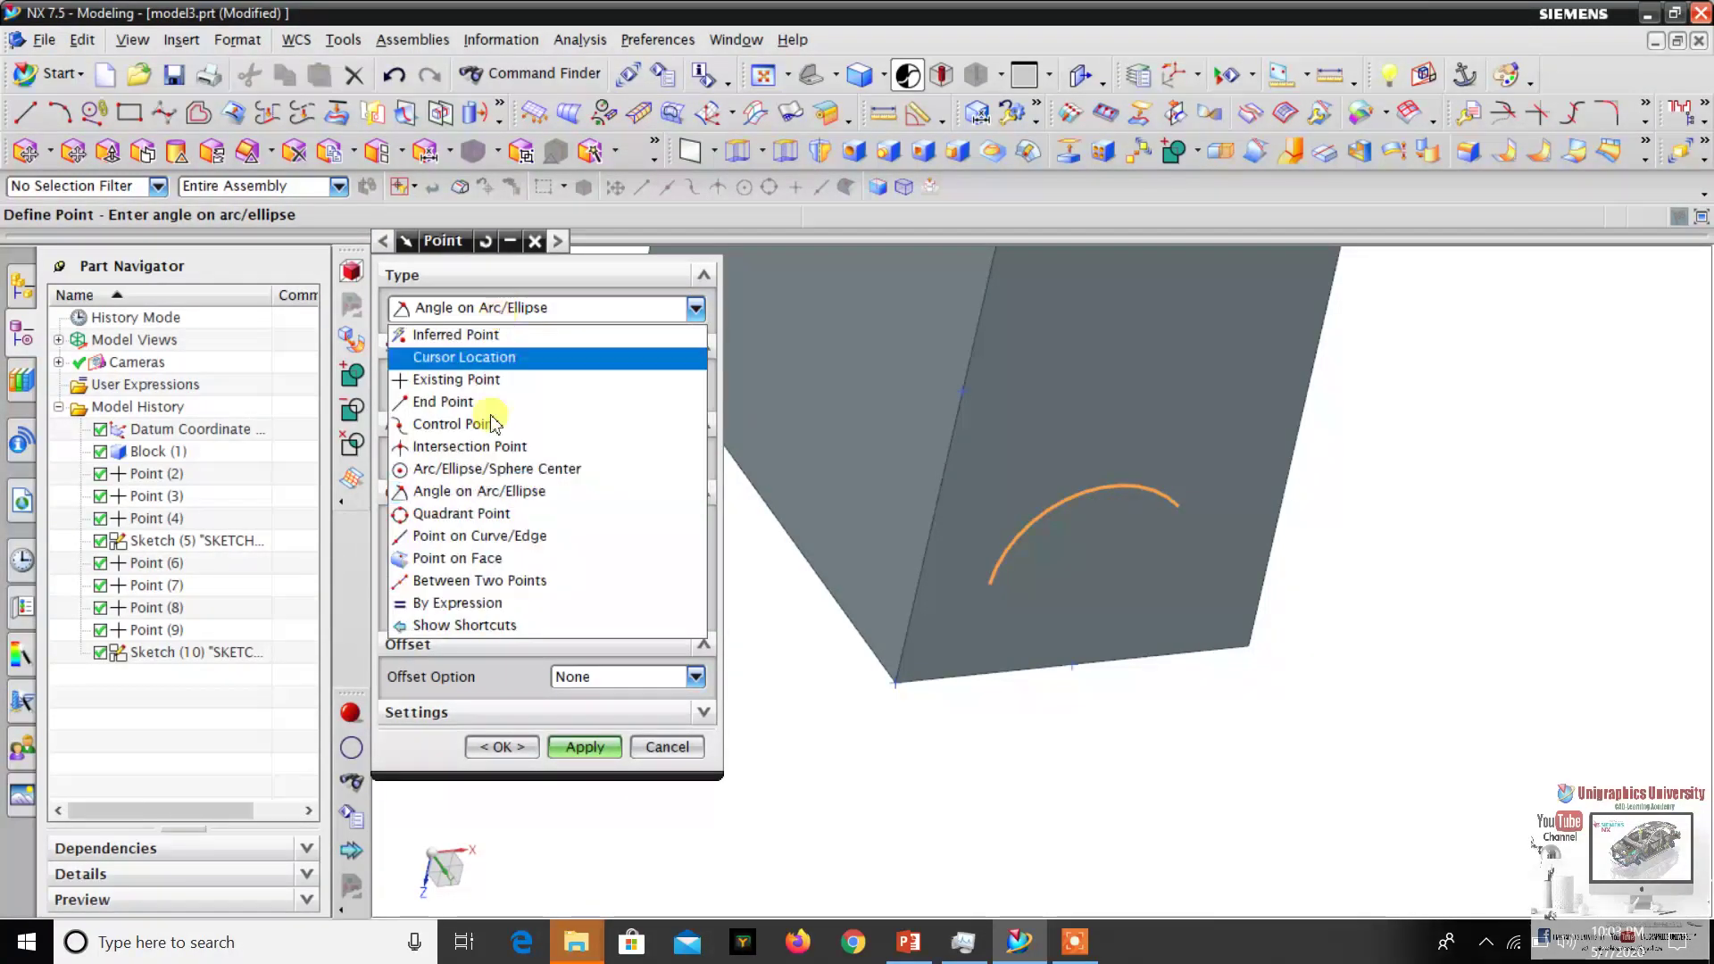
click(486, 470)
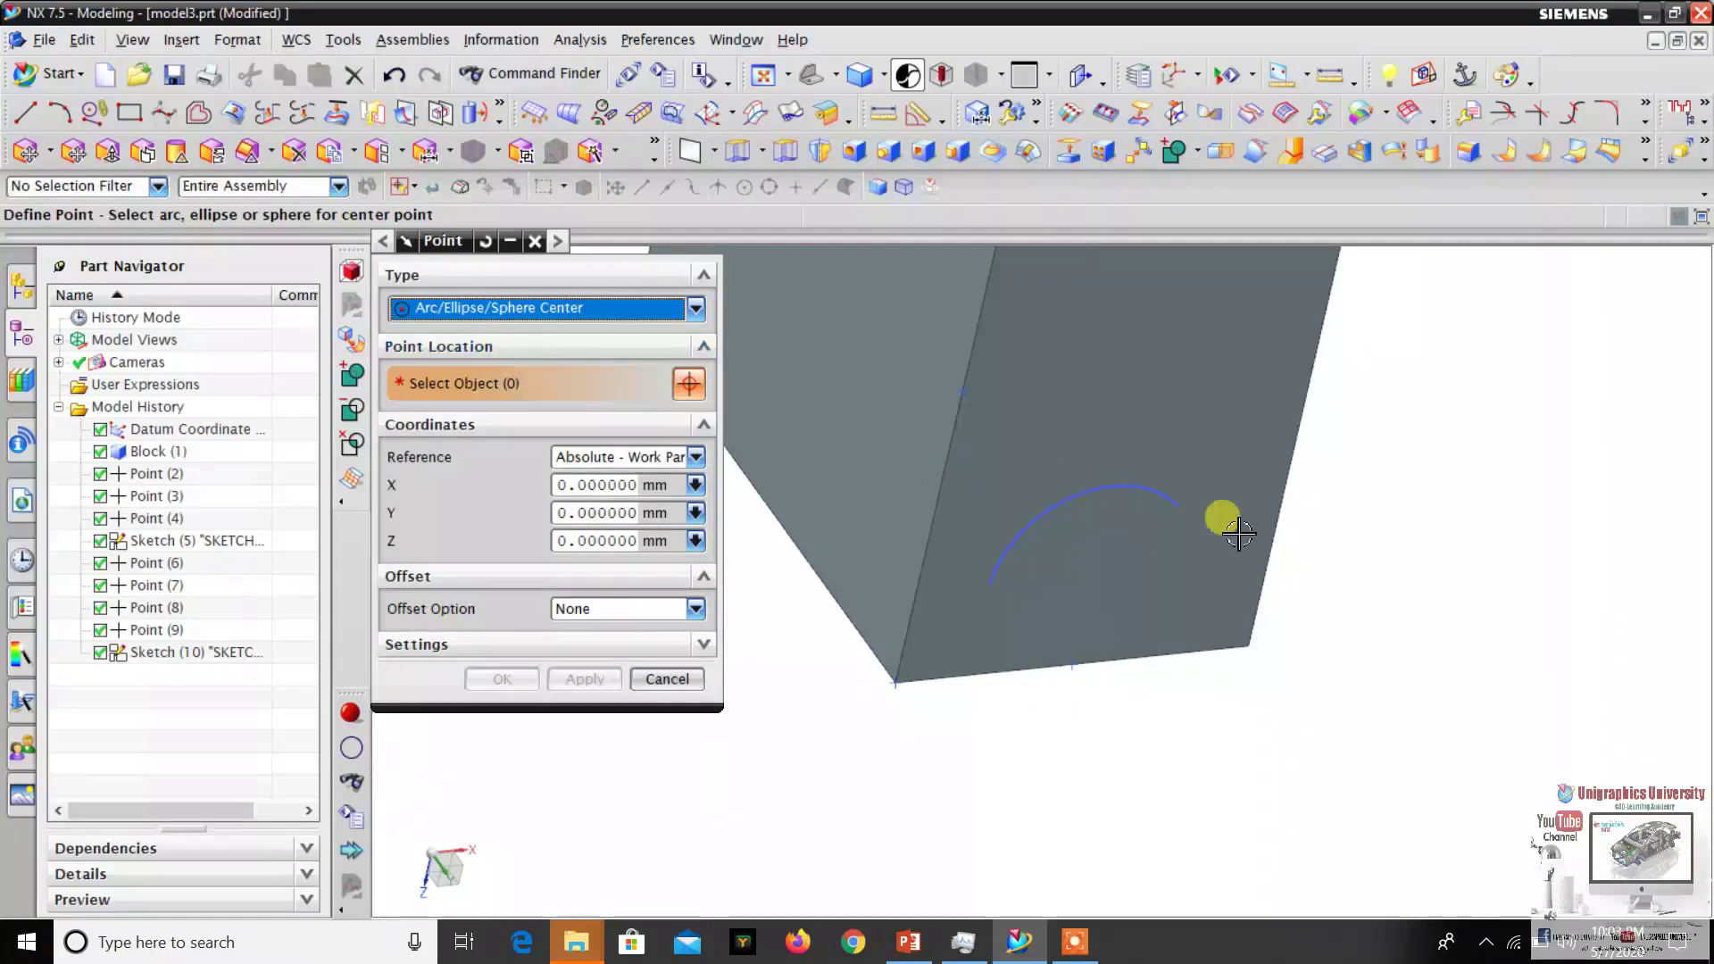
click(1165, 505)
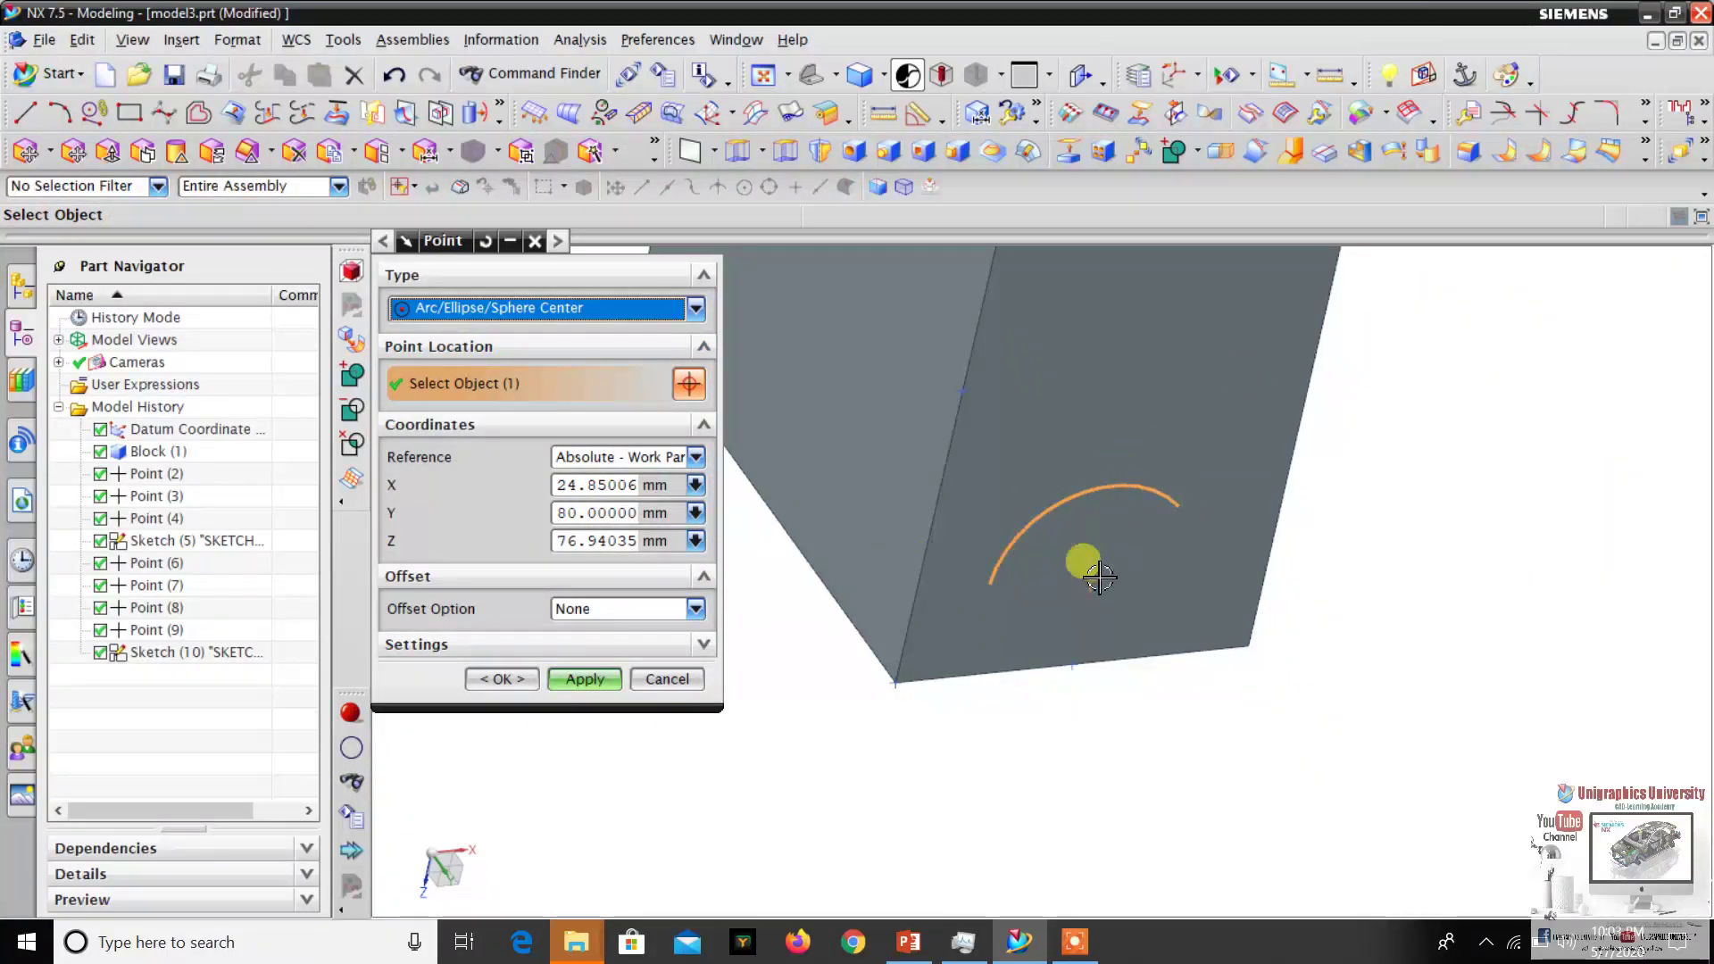
mouse_move(956, 523)
middle_down()
mouse_move(989, 546)
mouse_move(968, 511)
mouse_move(979, 530)
middle_up()
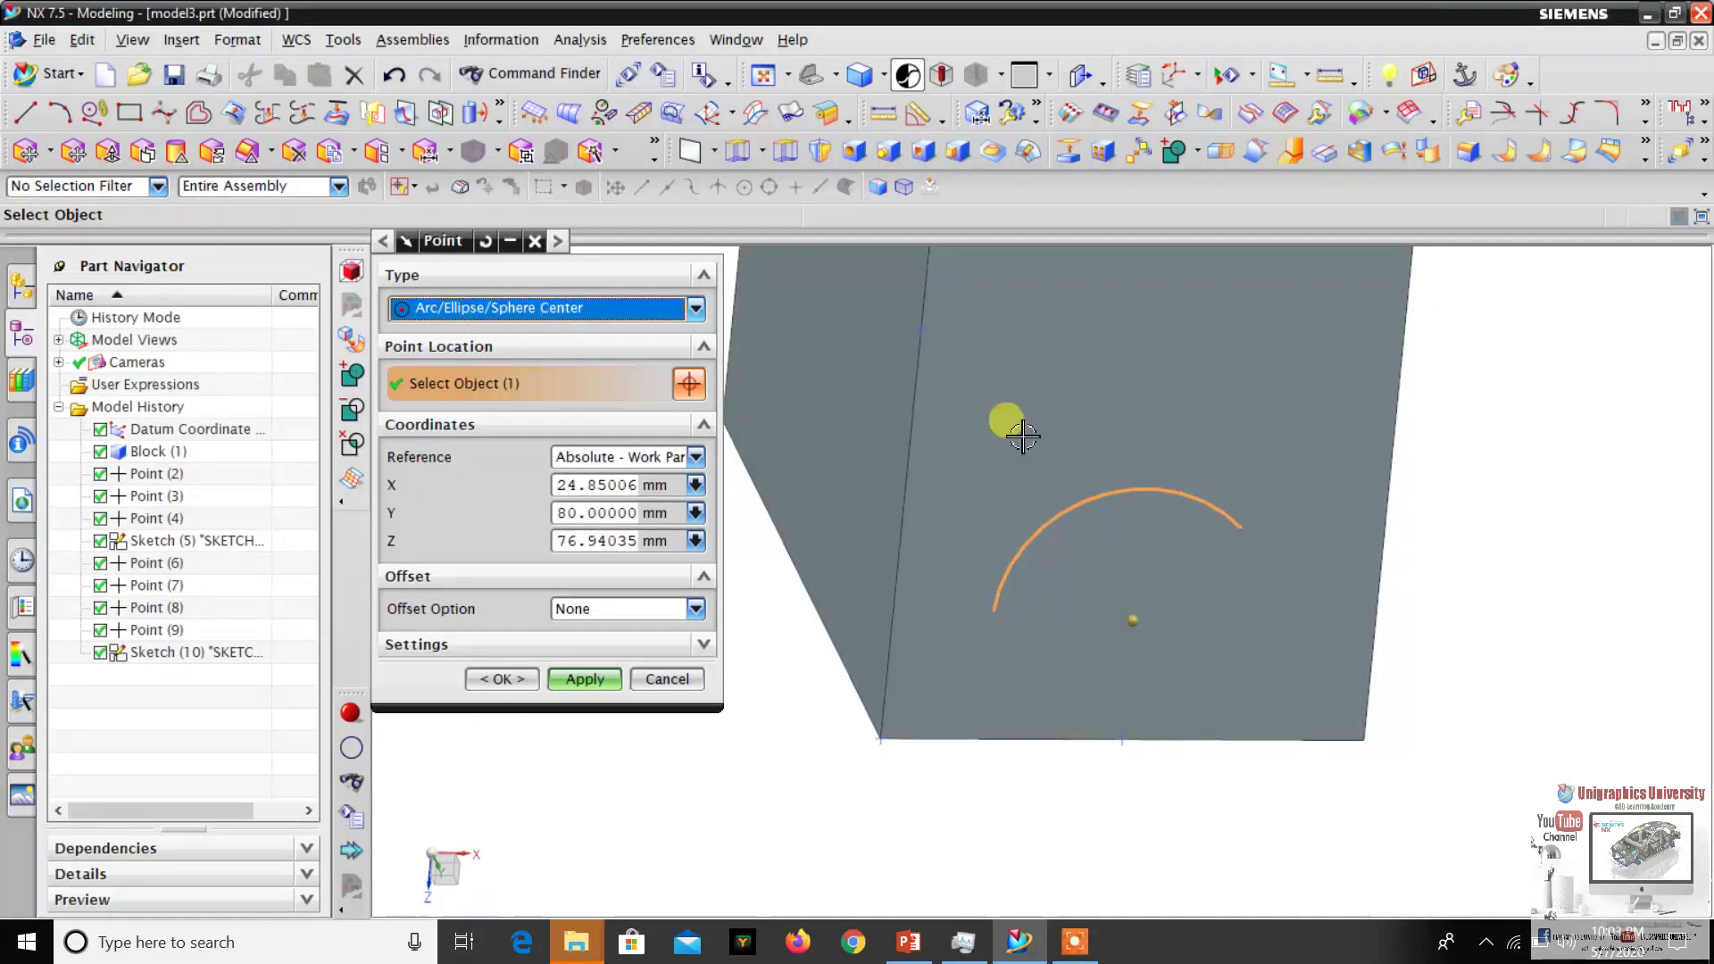
scroll(1023, 436, down, 4)
scroll(1044, 441, up, 4)
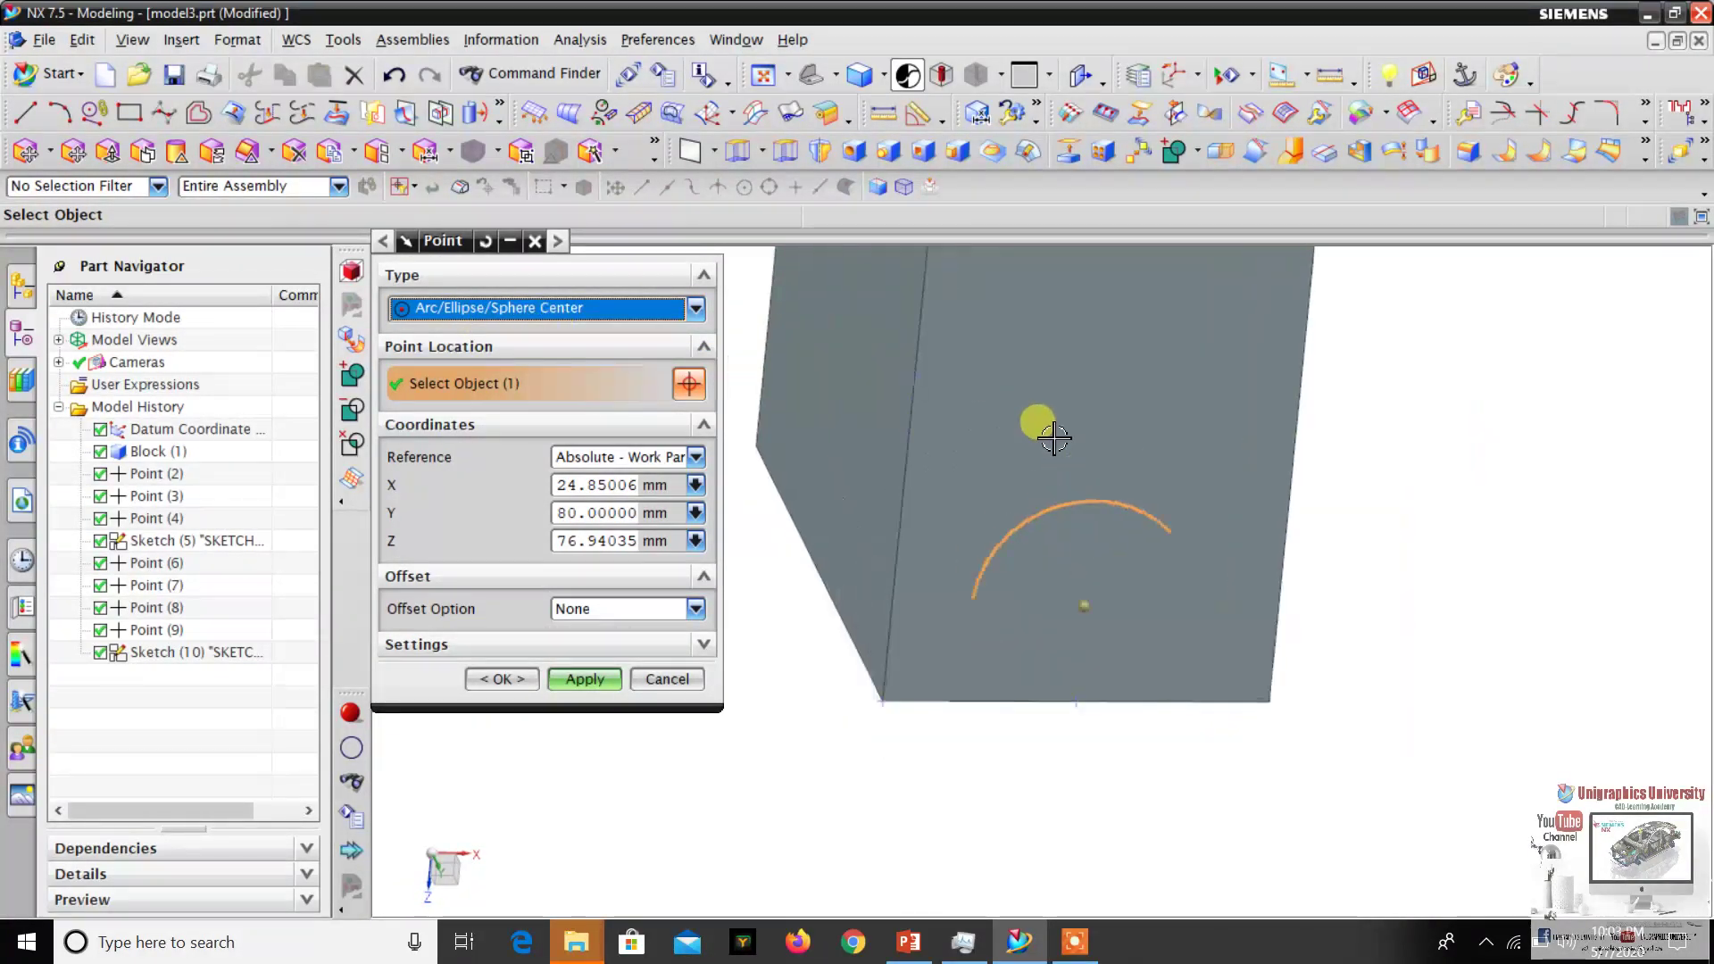
Reset the datum point definition and set its type to Angle on Arc/Ellipse.
click(483, 249)
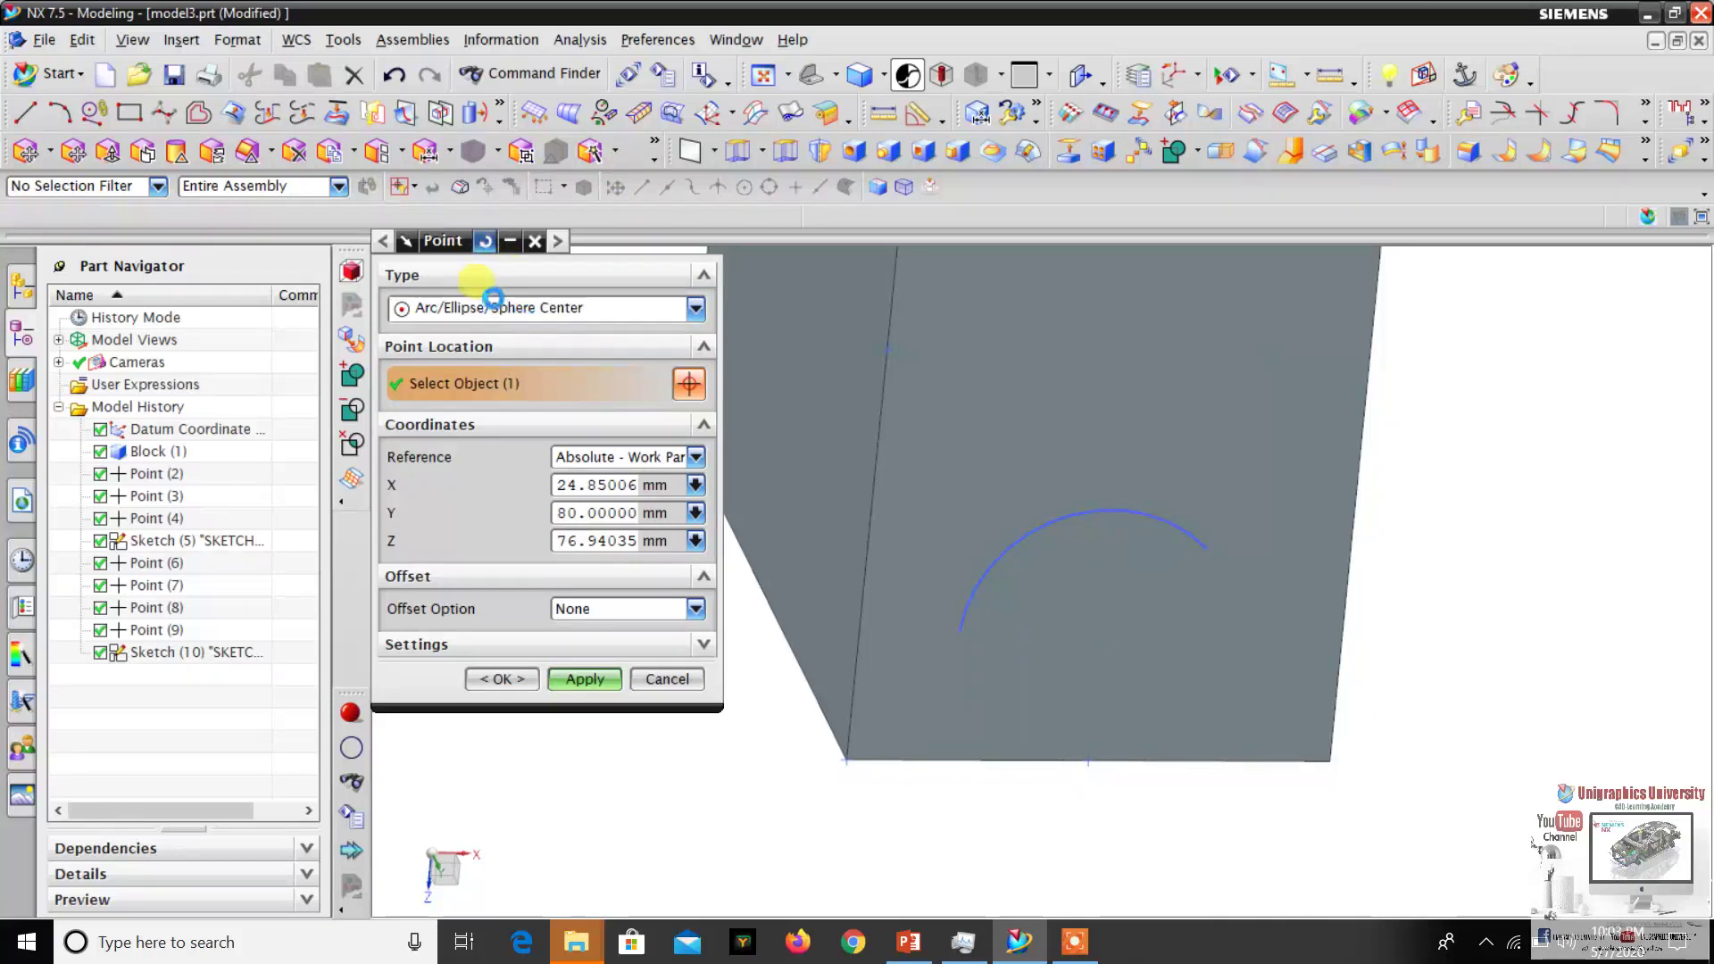
click(517, 311)
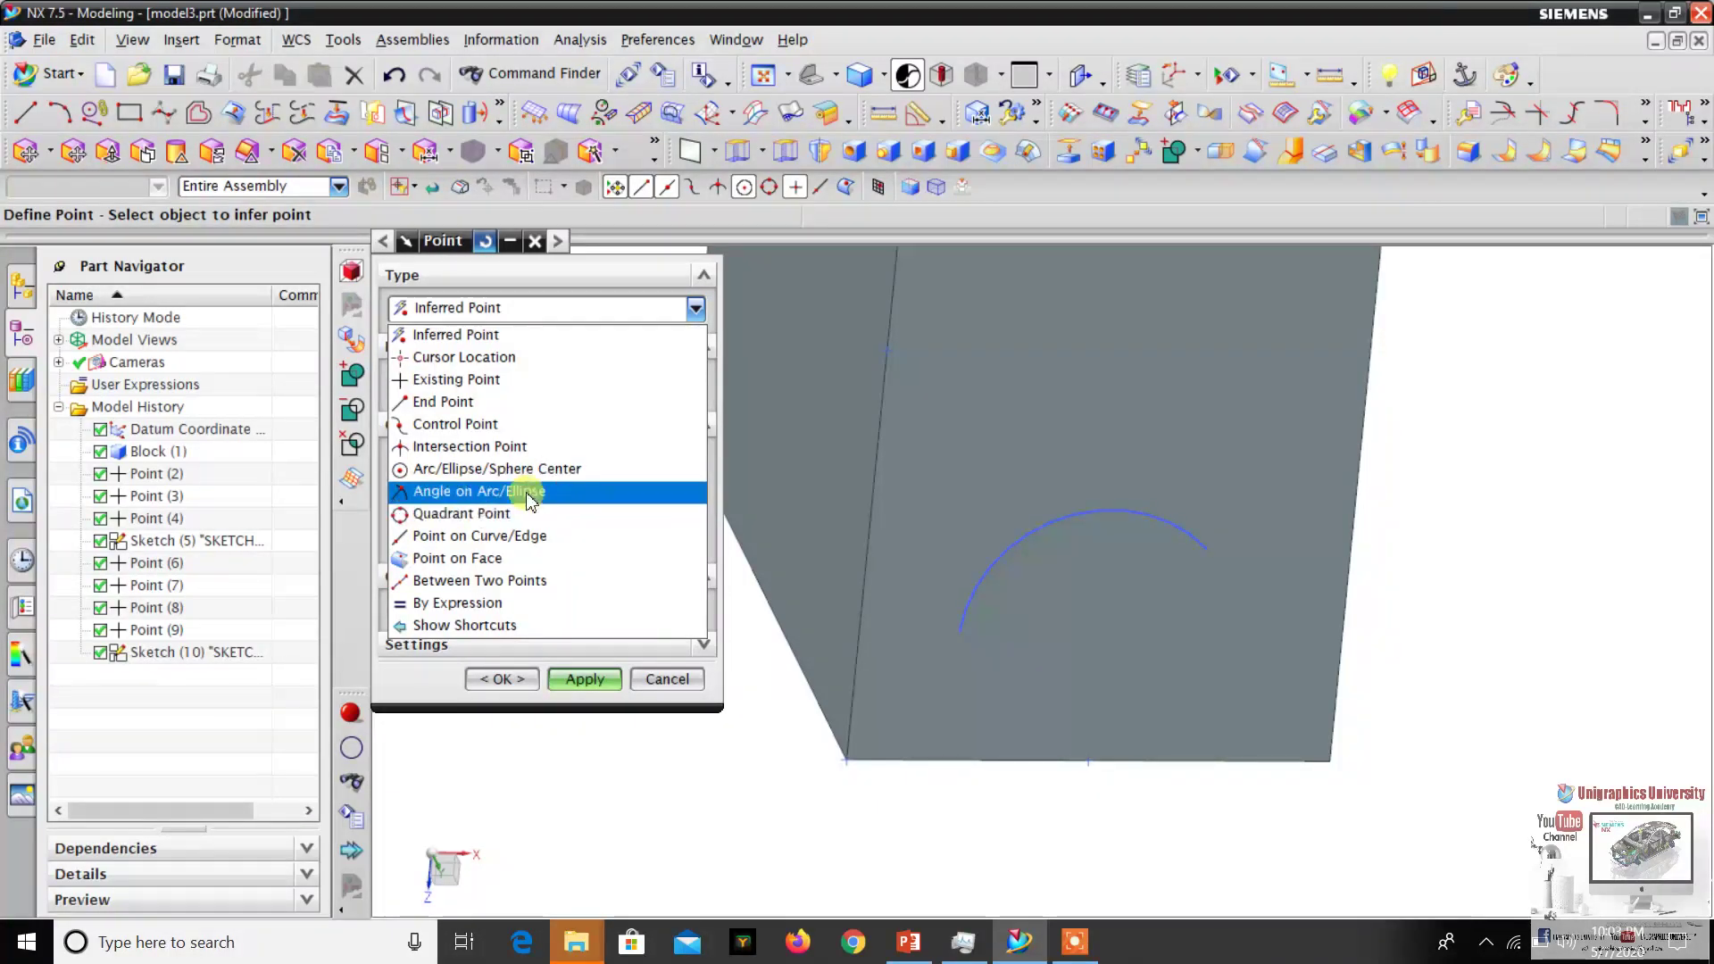
click(458, 492)
scroll(1090, 516, down, 5)
scroll(1085, 561, up, 5)
middle_drag(1064, 571, 1138, 566)
scroll(1138, 564, down, 5)
scroll(1027, 566, up, 3)
scroll(1026, 457, down, 2)
scroll(1026, 457, down, 3)
scroll(919, 489, up, 2)
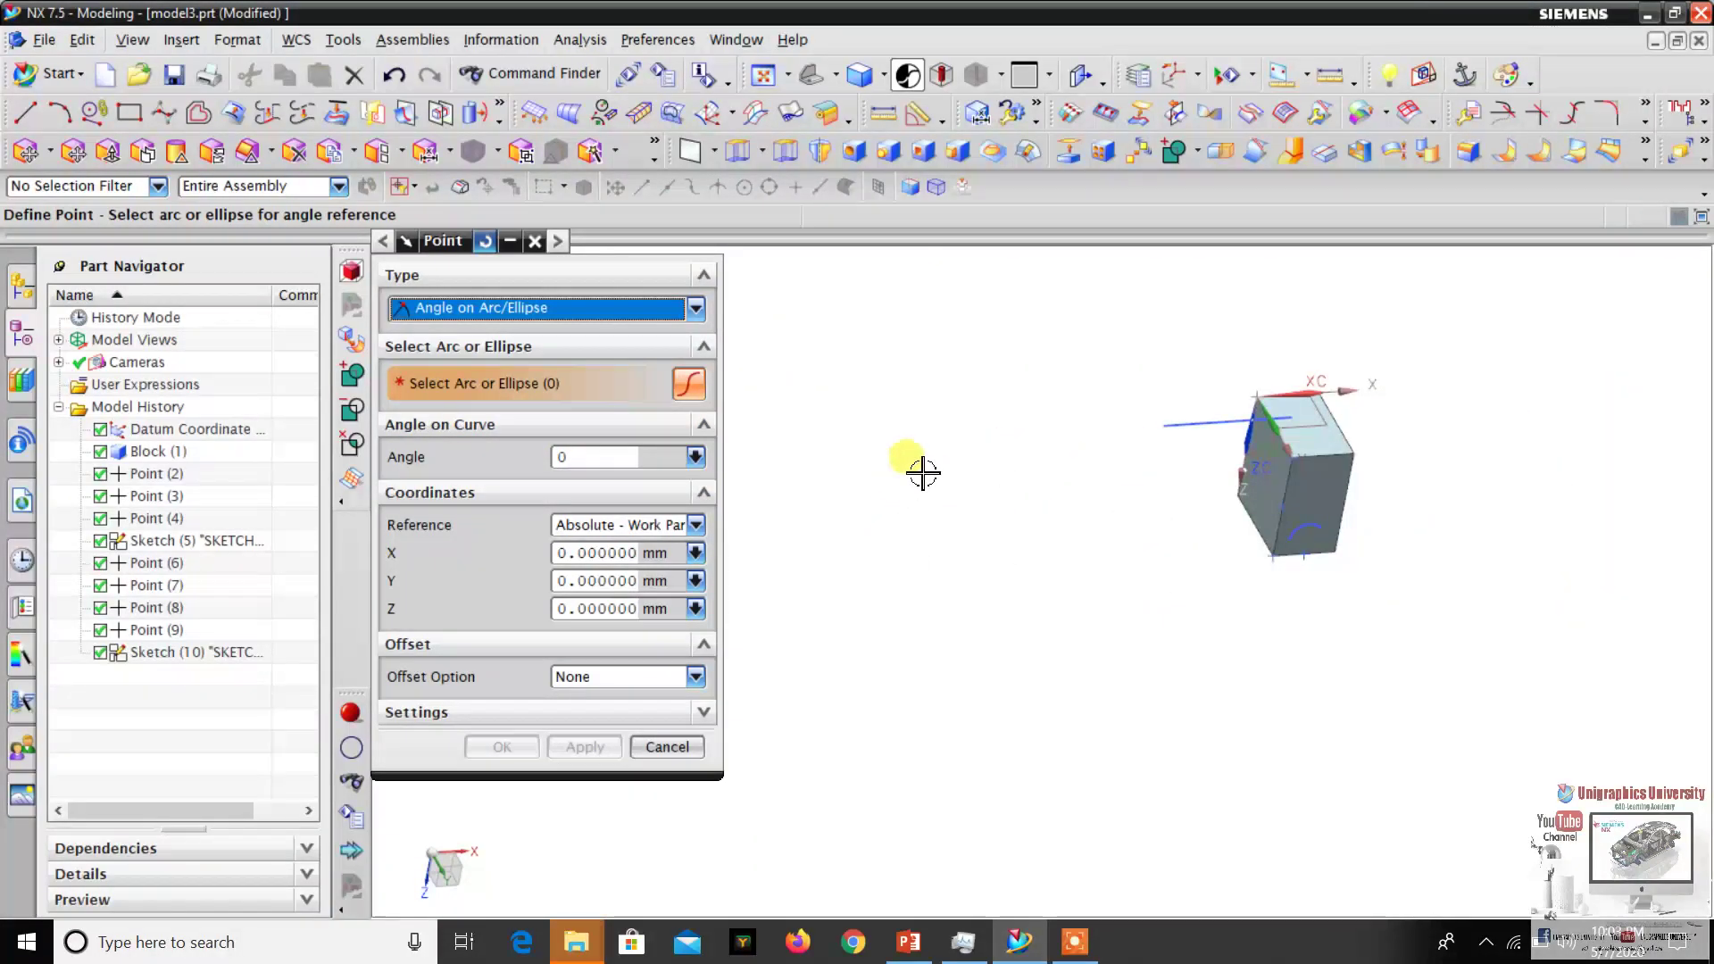
Create a three-point arc with a radius of about 285 mm in the empty space beside the block.
click(183, 35)
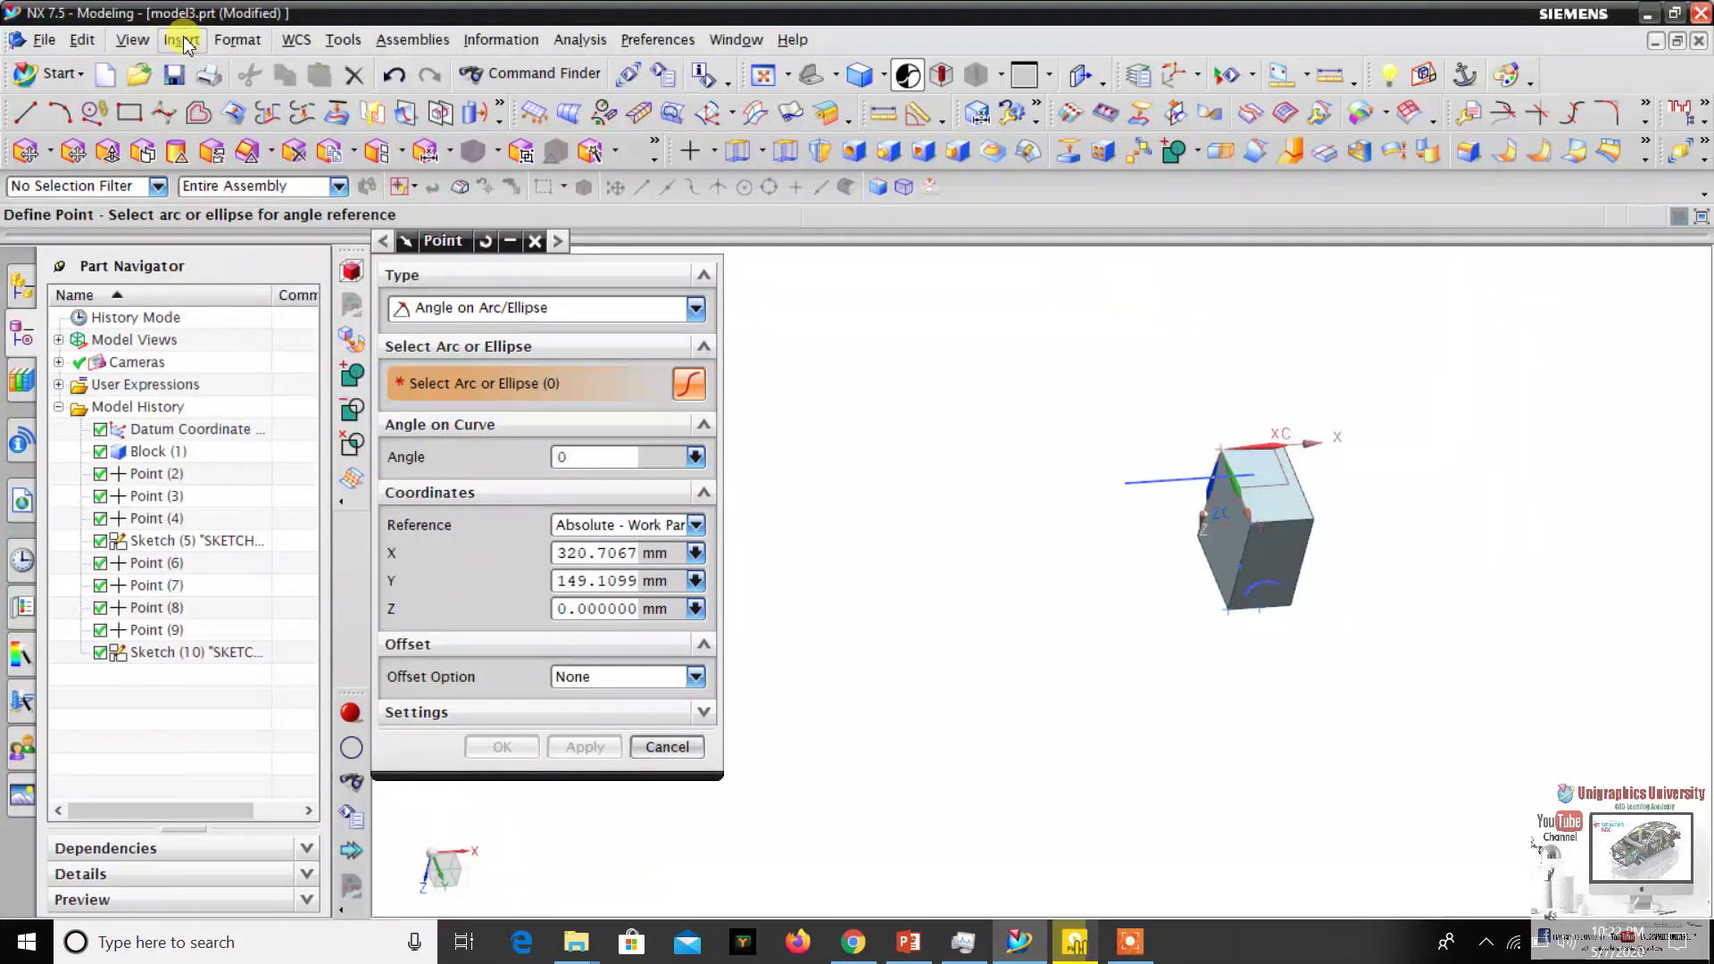
mouse_move(235, 218)
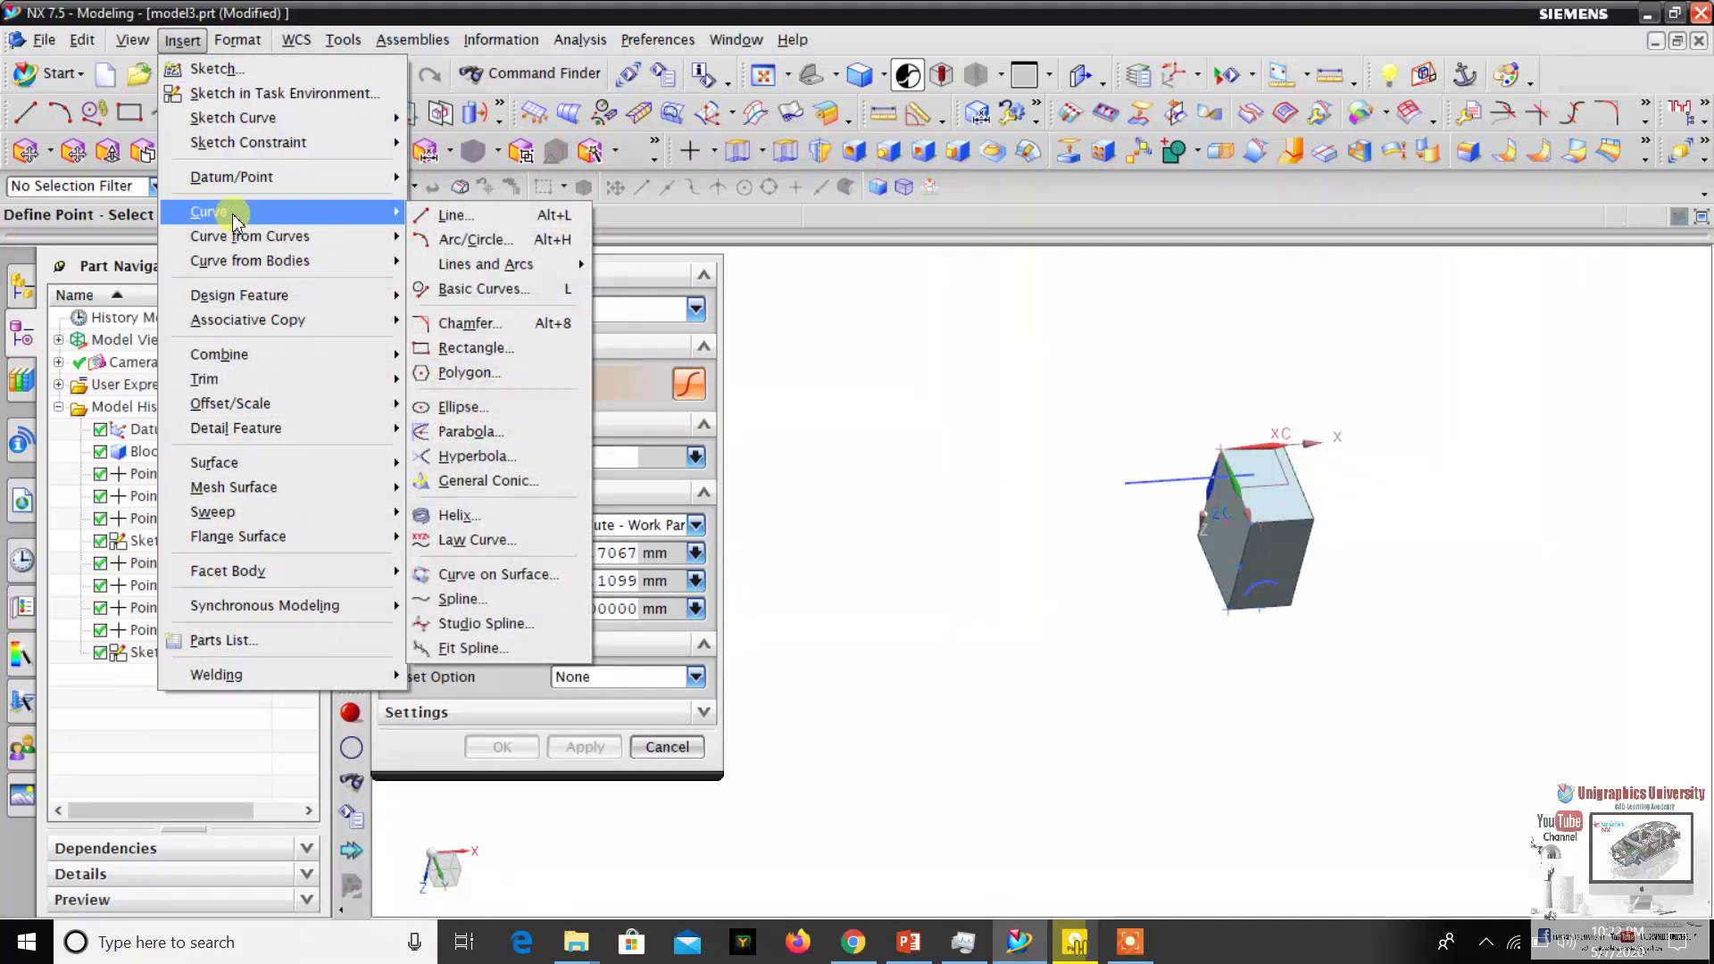
click(478, 241)
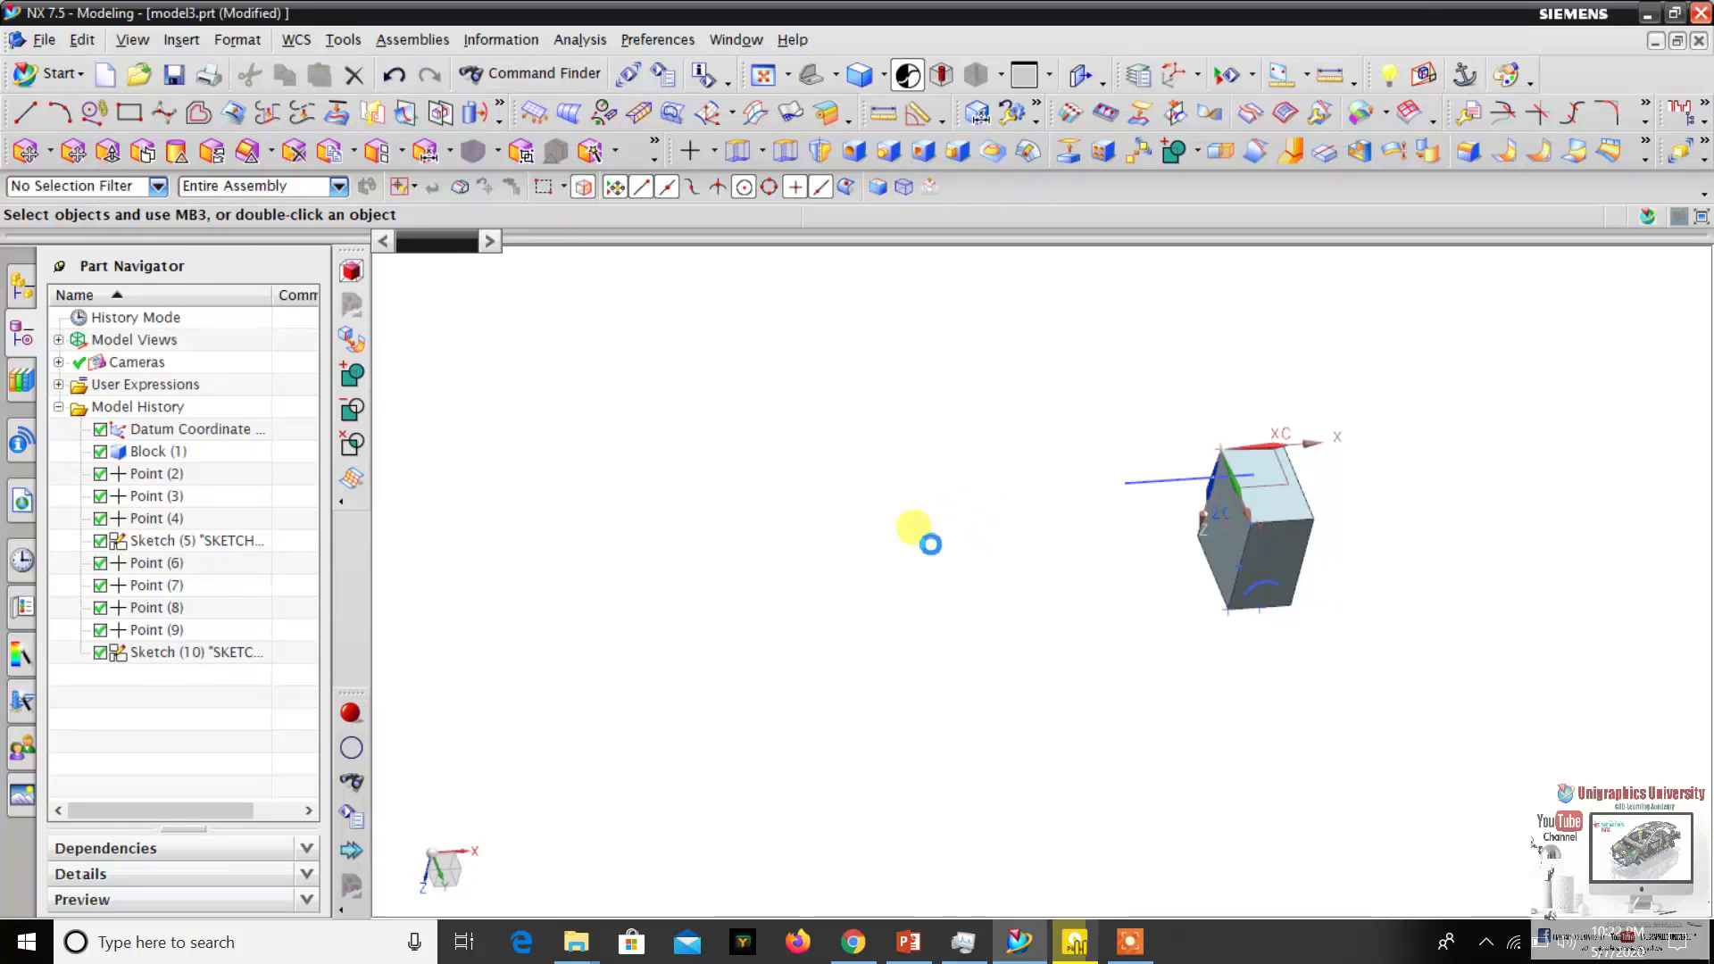
scroll(937, 554, down, 5)
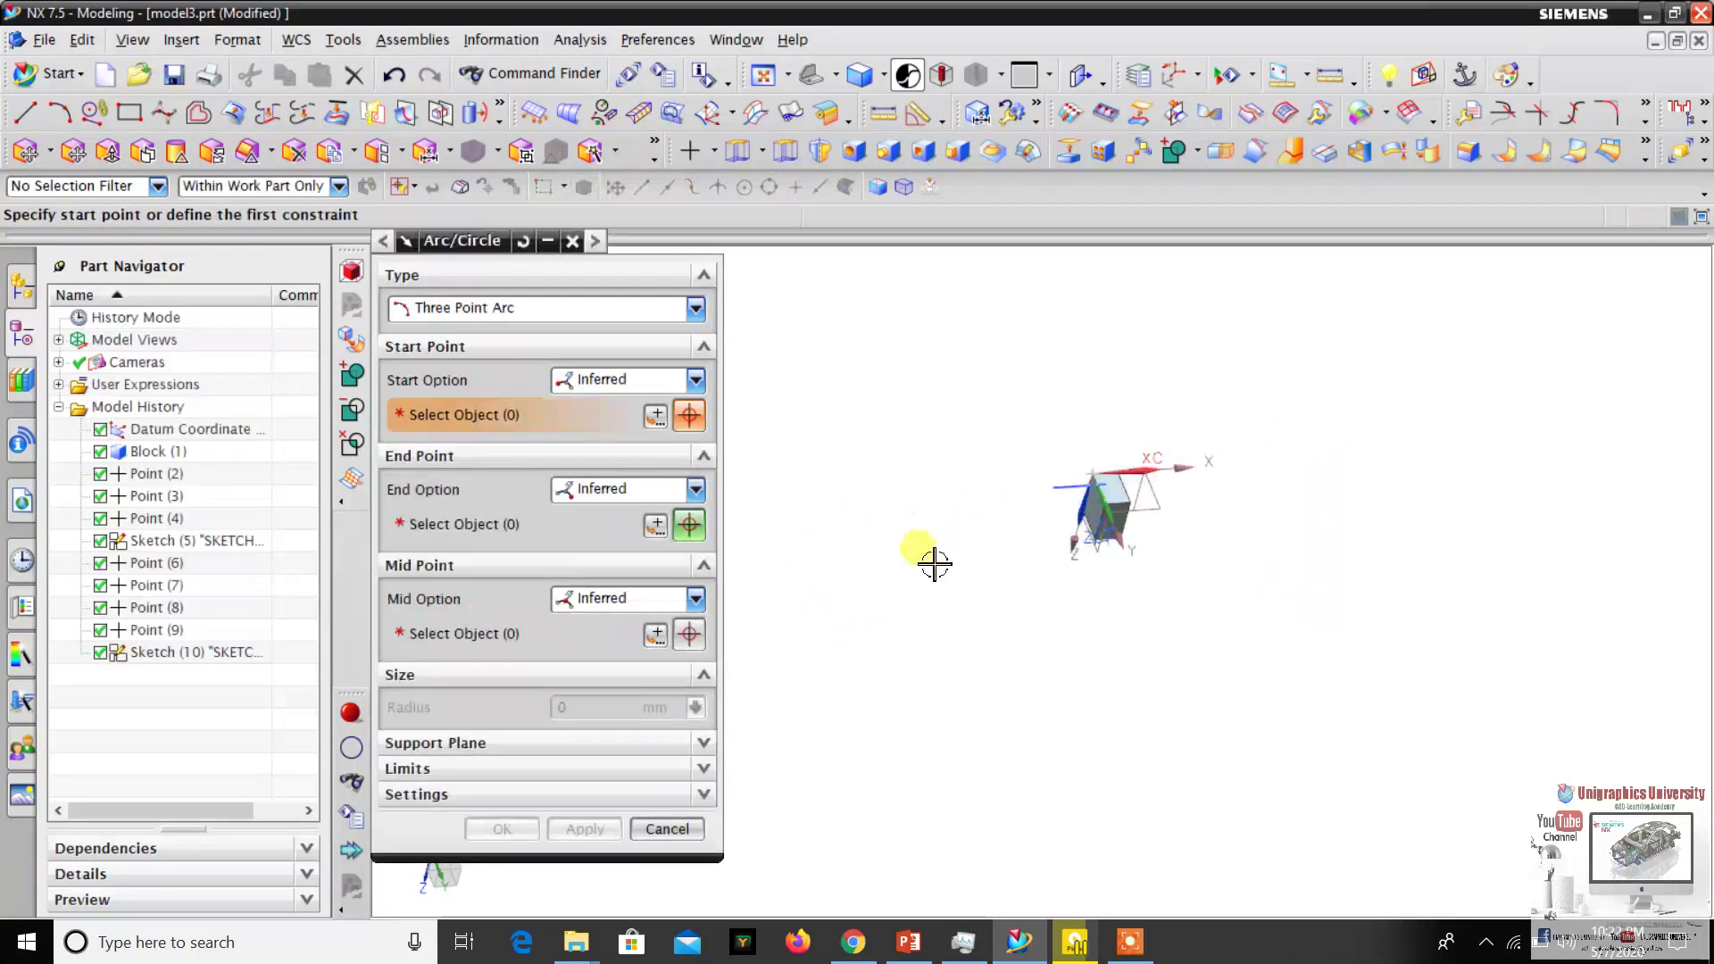
scroll(882, 533, up, 2)
click(837, 560)
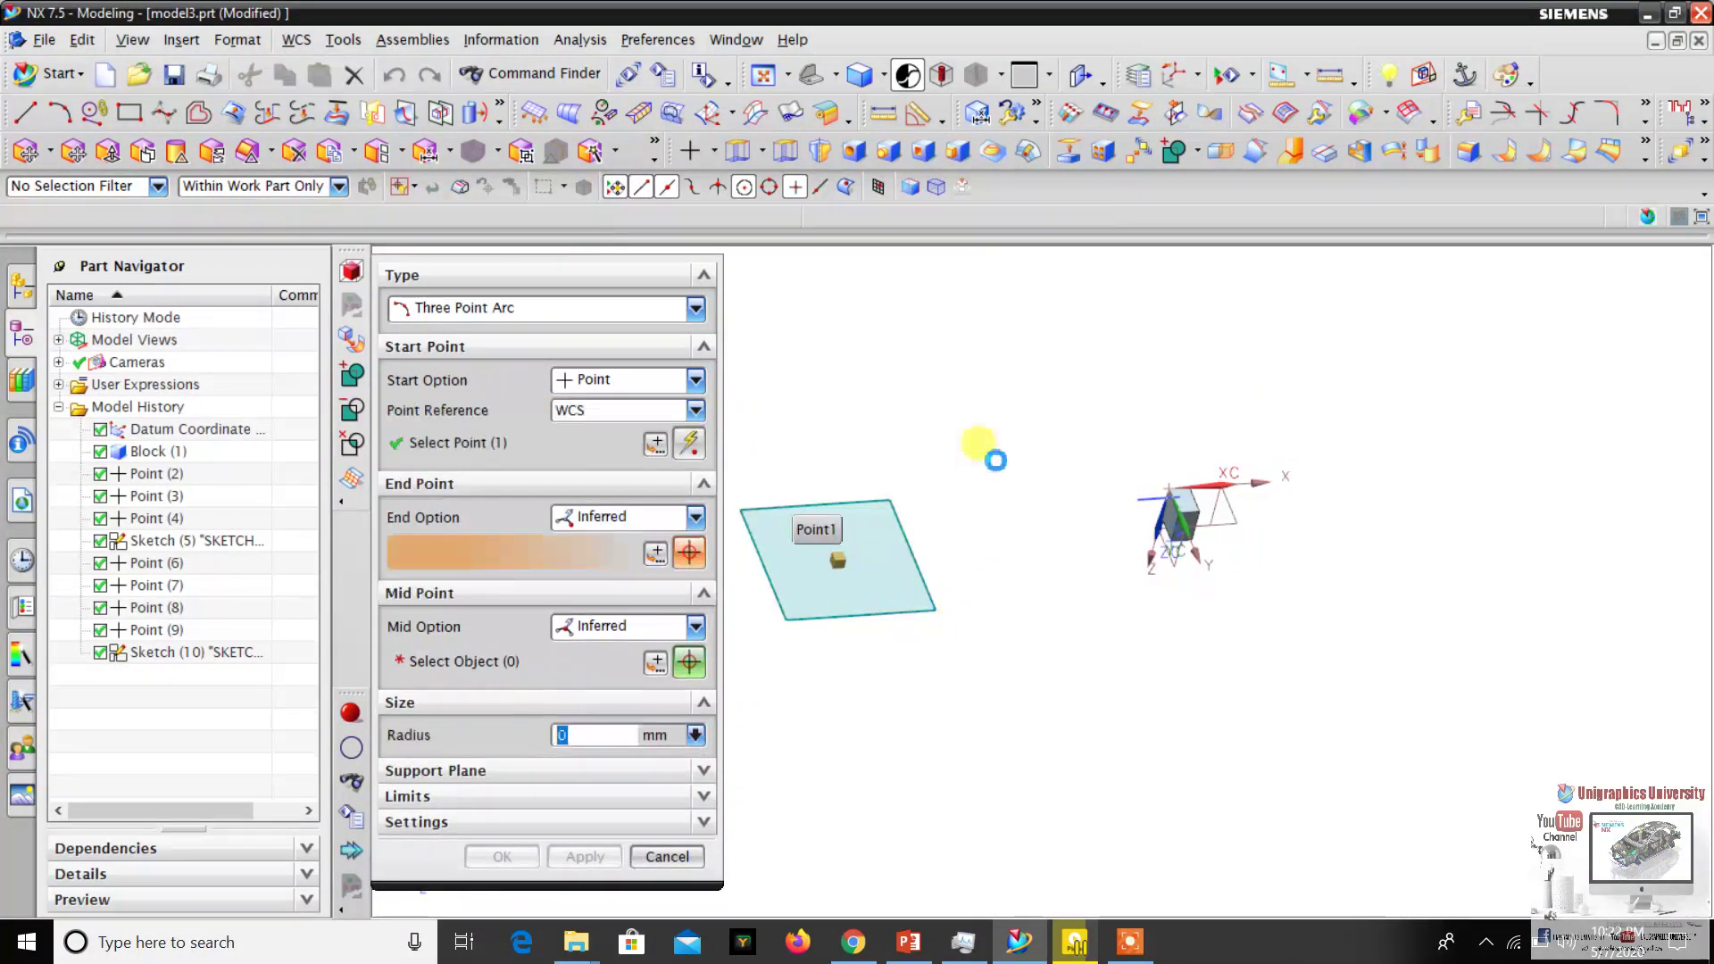
click(978, 443)
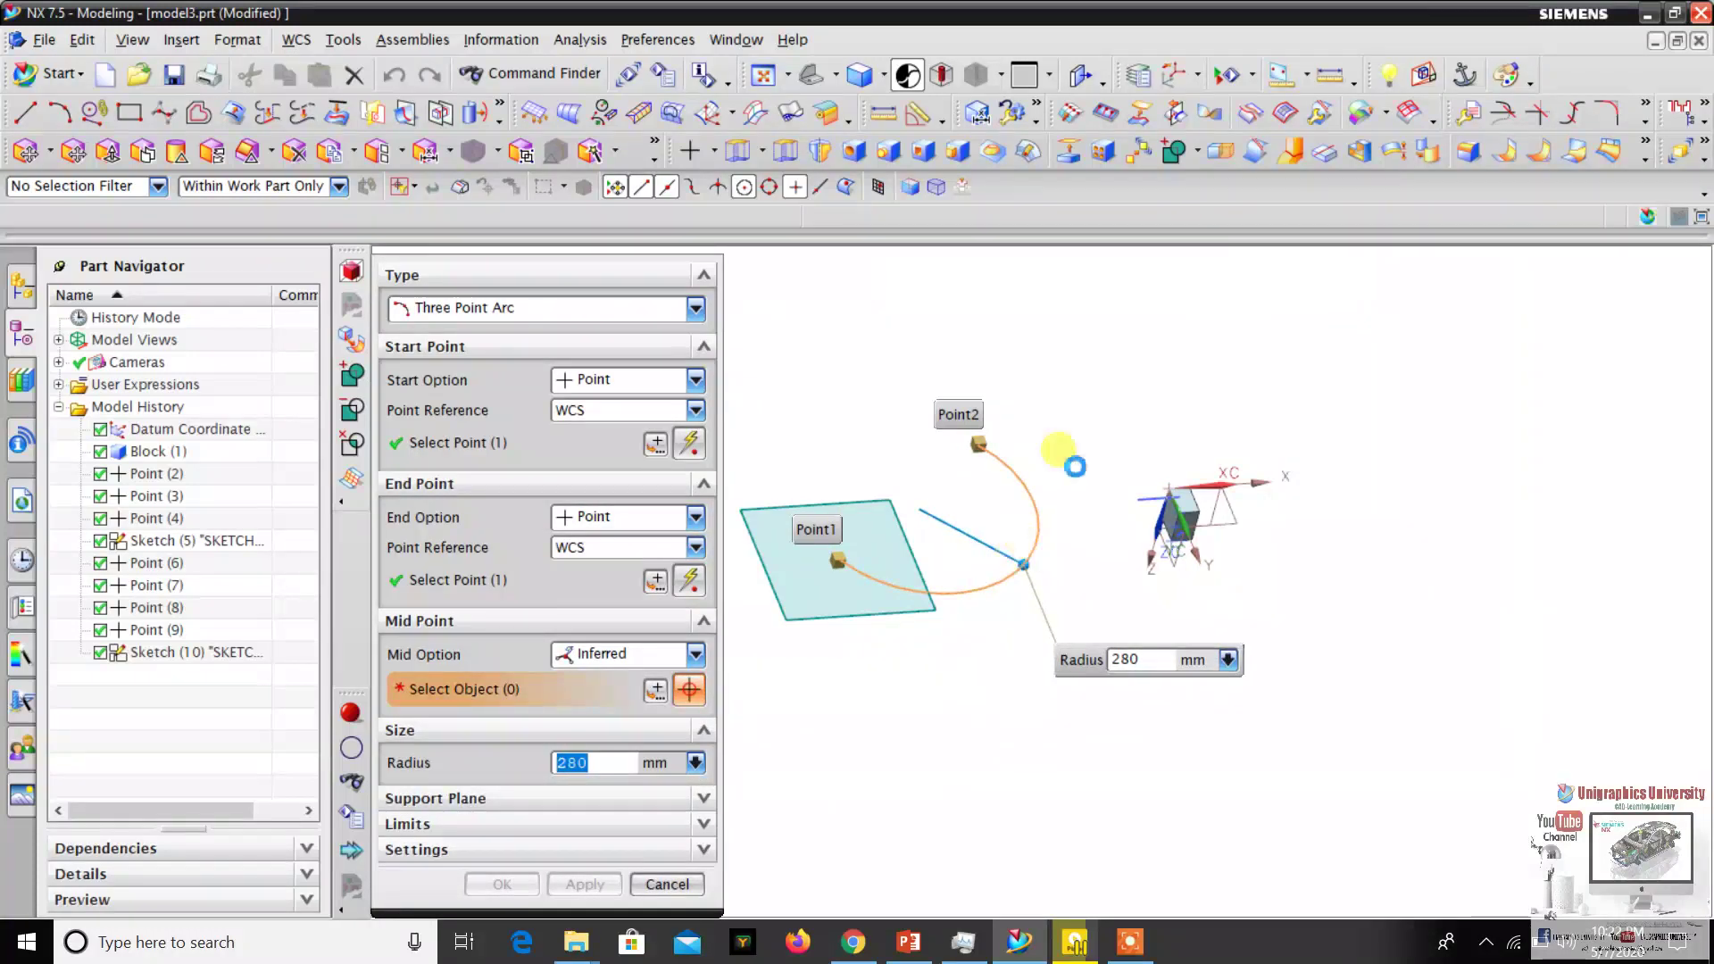
click(1024, 567)
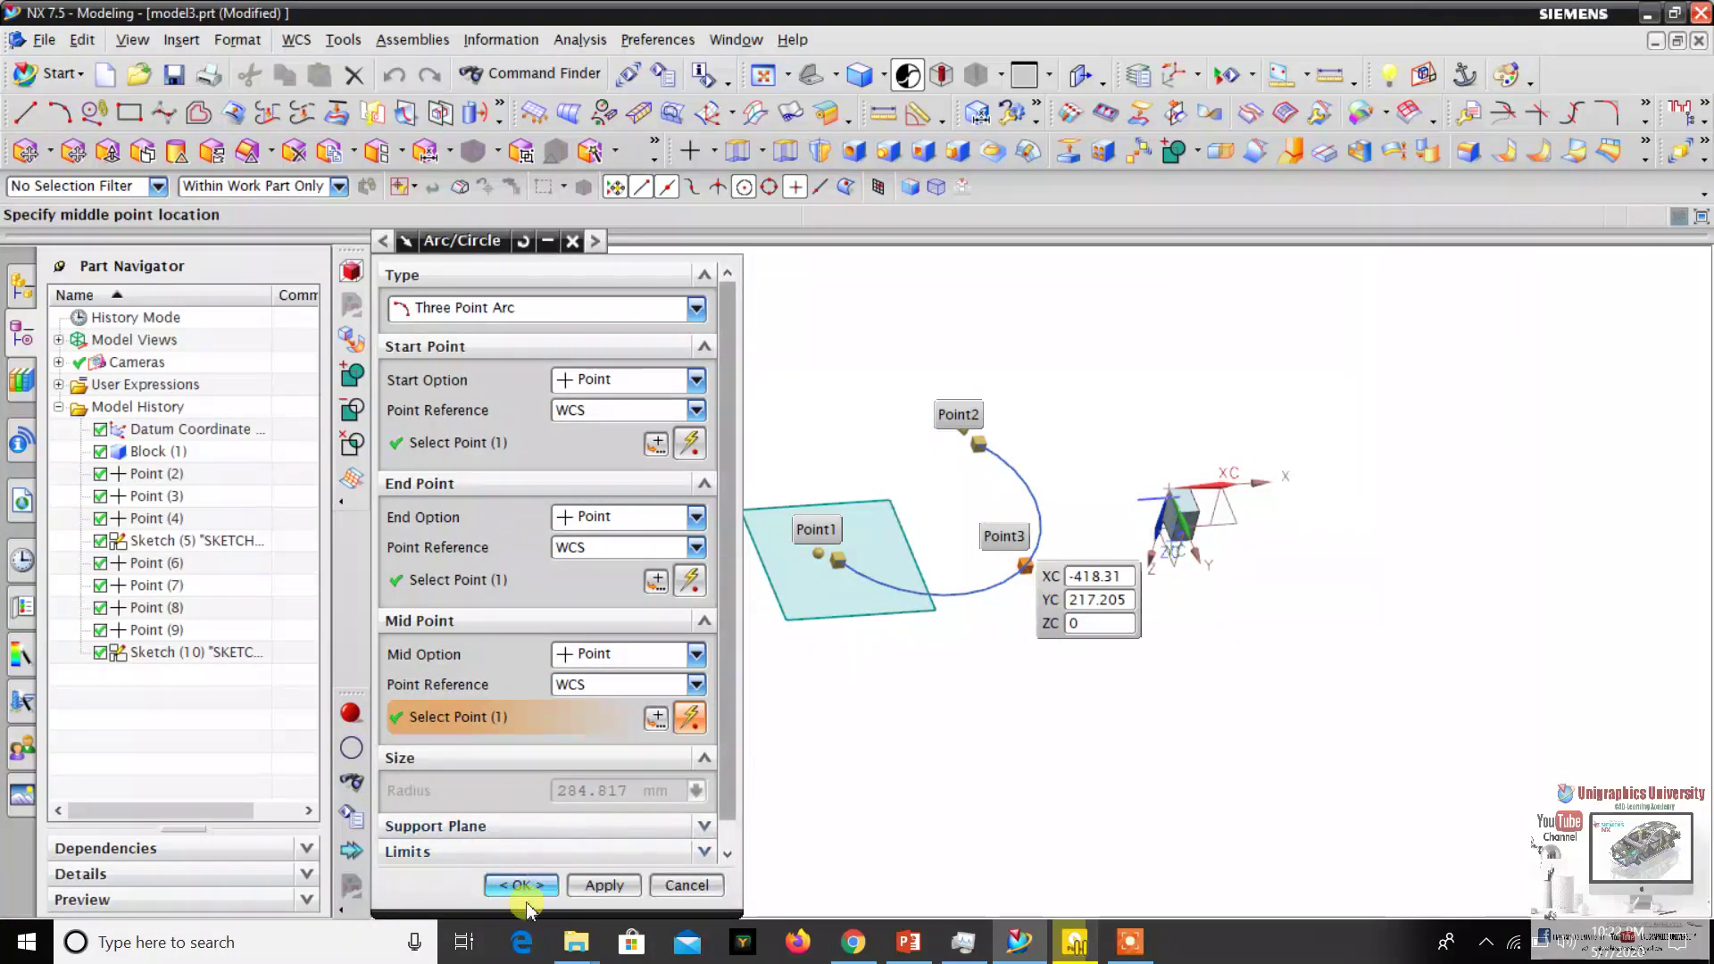
click(502, 884)
middle_drag(925, 517, 994, 466)
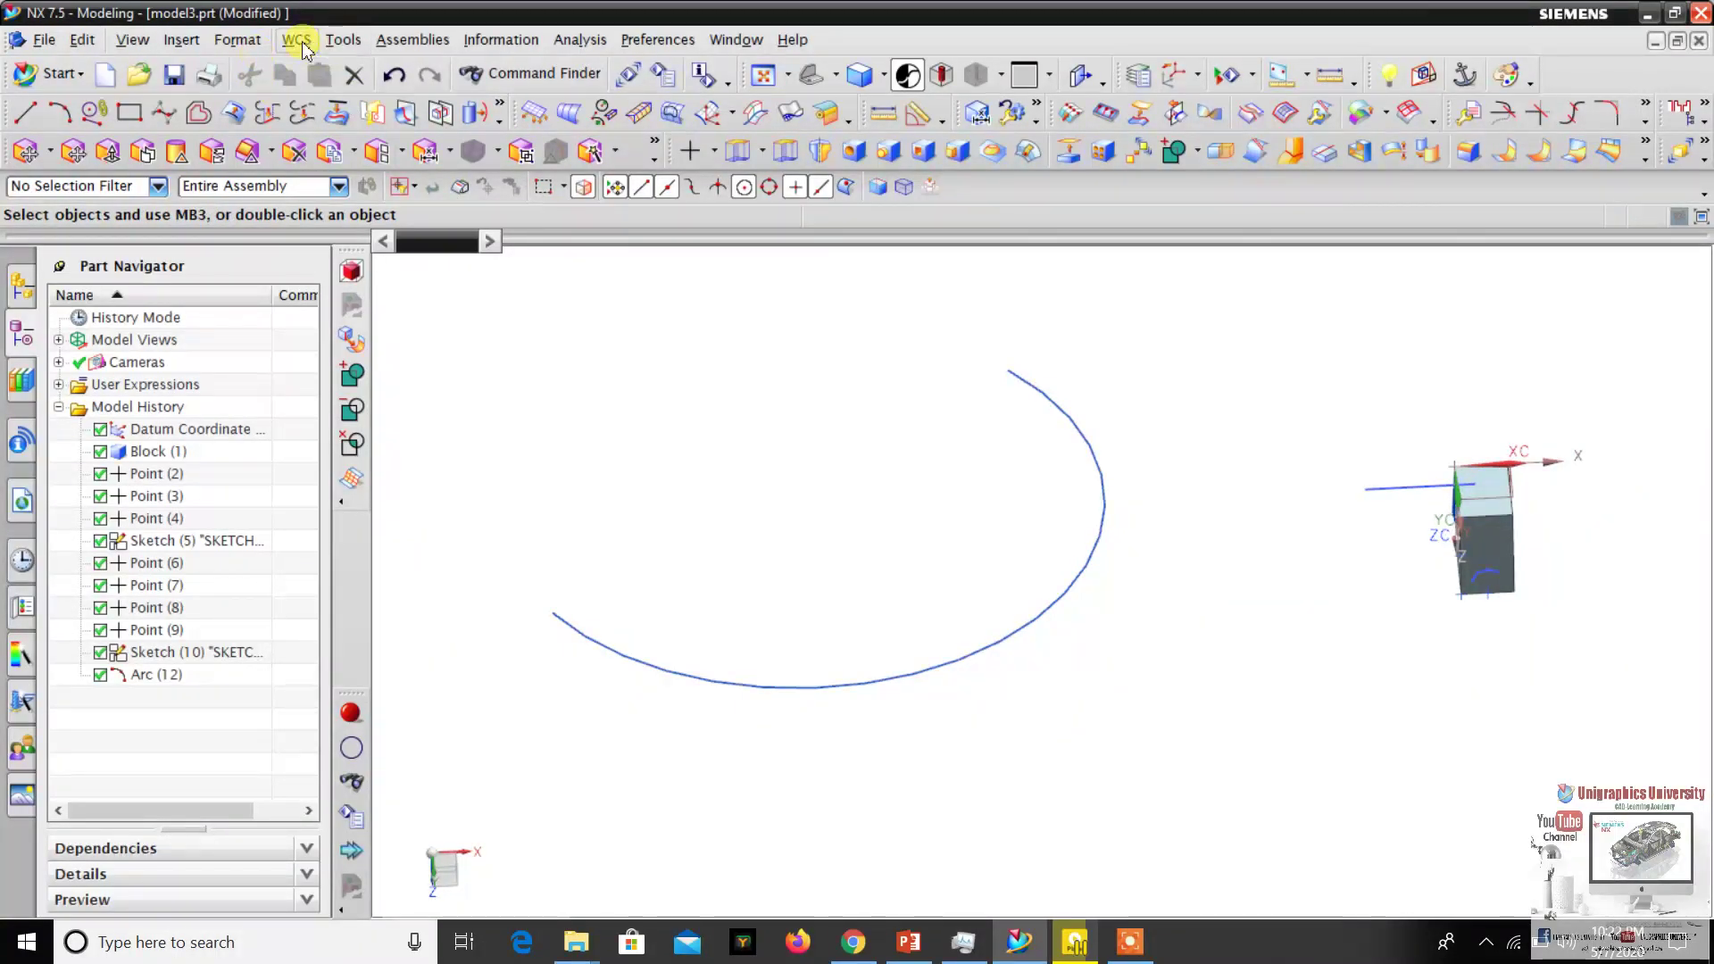
Define an Angle on Arc/Ellipse datum point on the large arc with an angle of 70 degrees, and reset the definition.
click(182, 40)
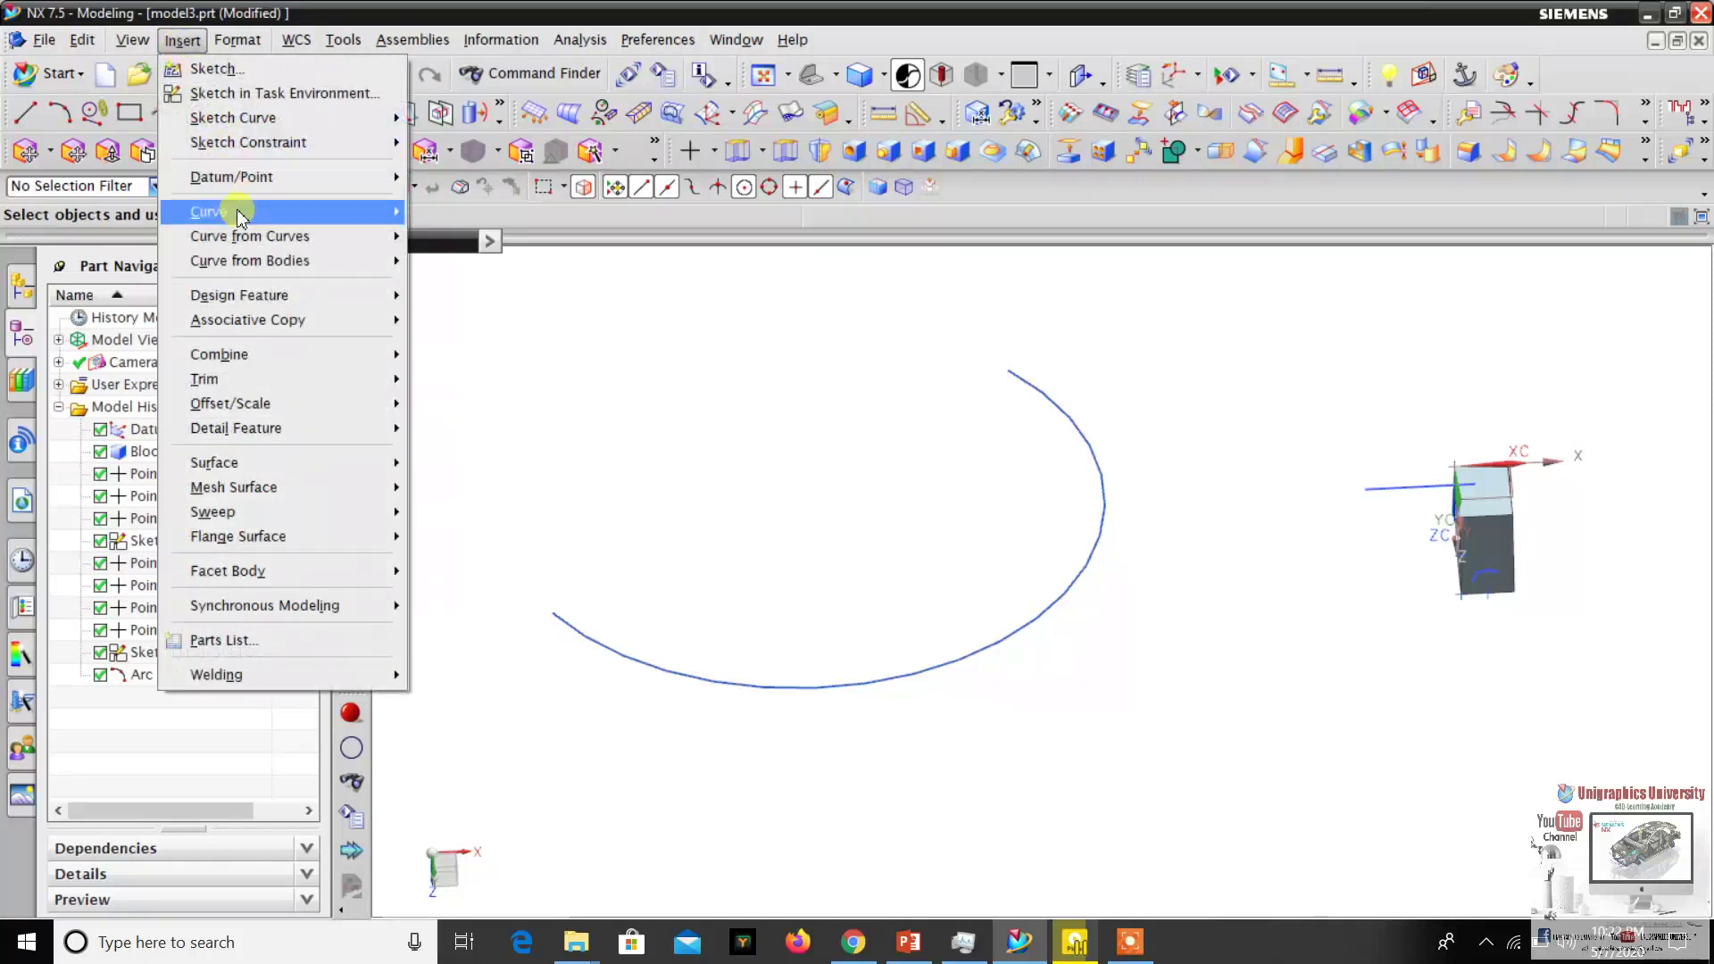
mouse_move(243, 175)
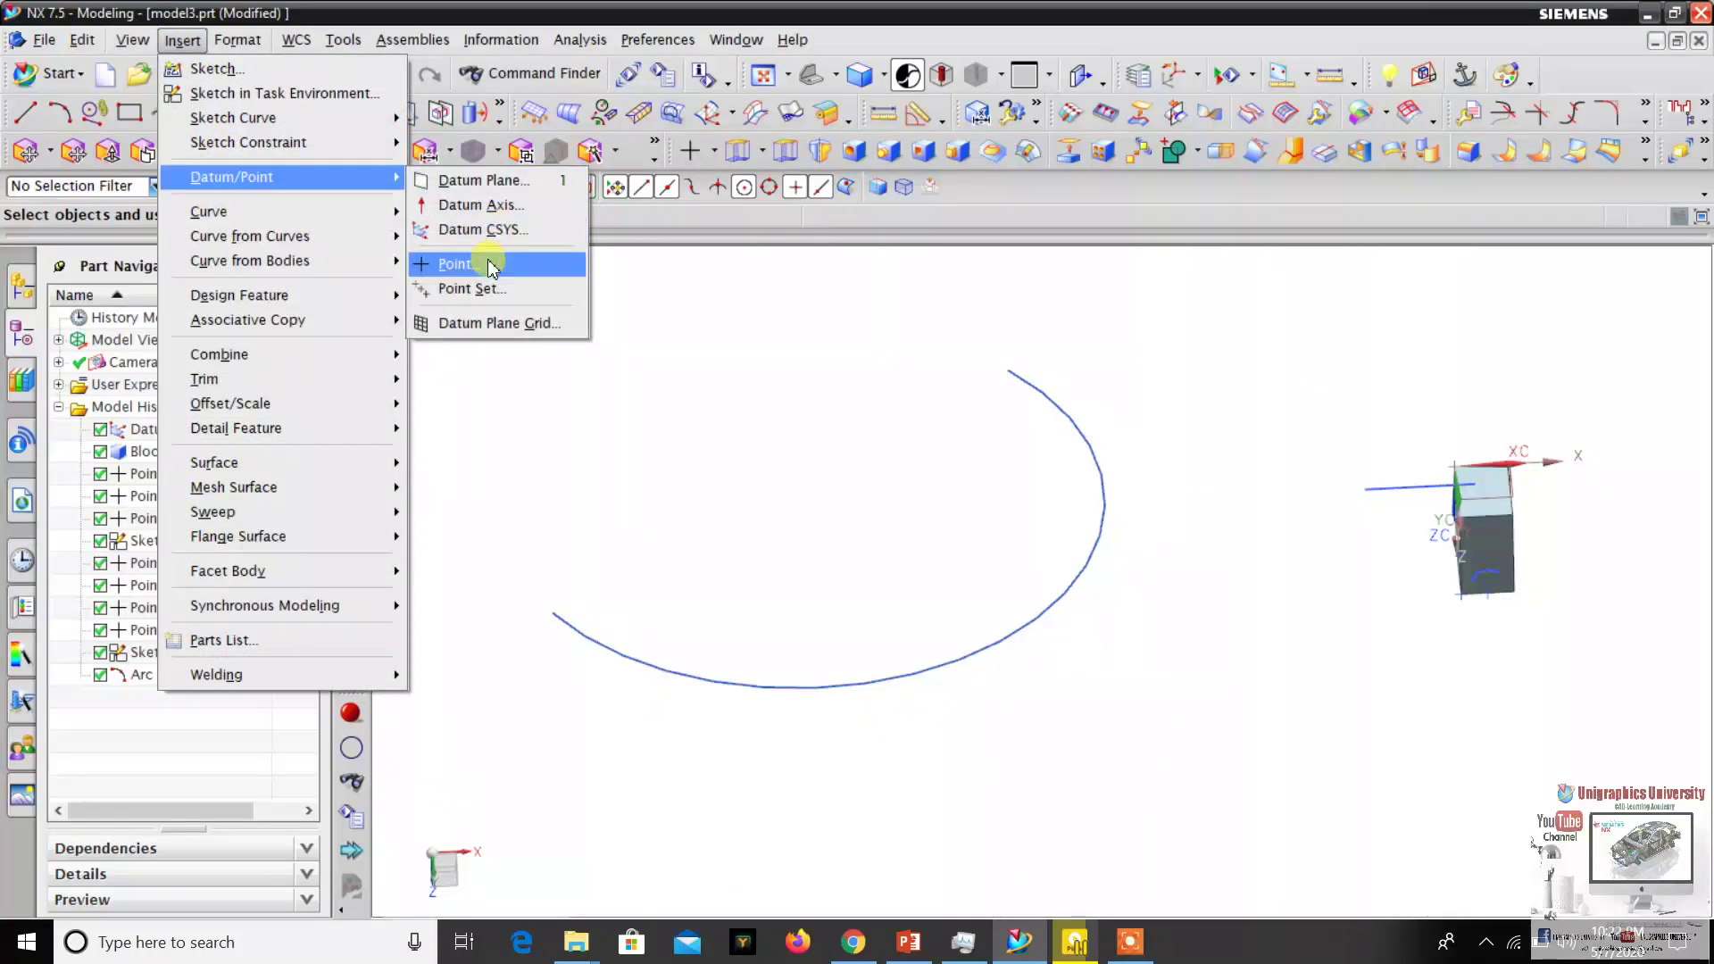
click(457, 265)
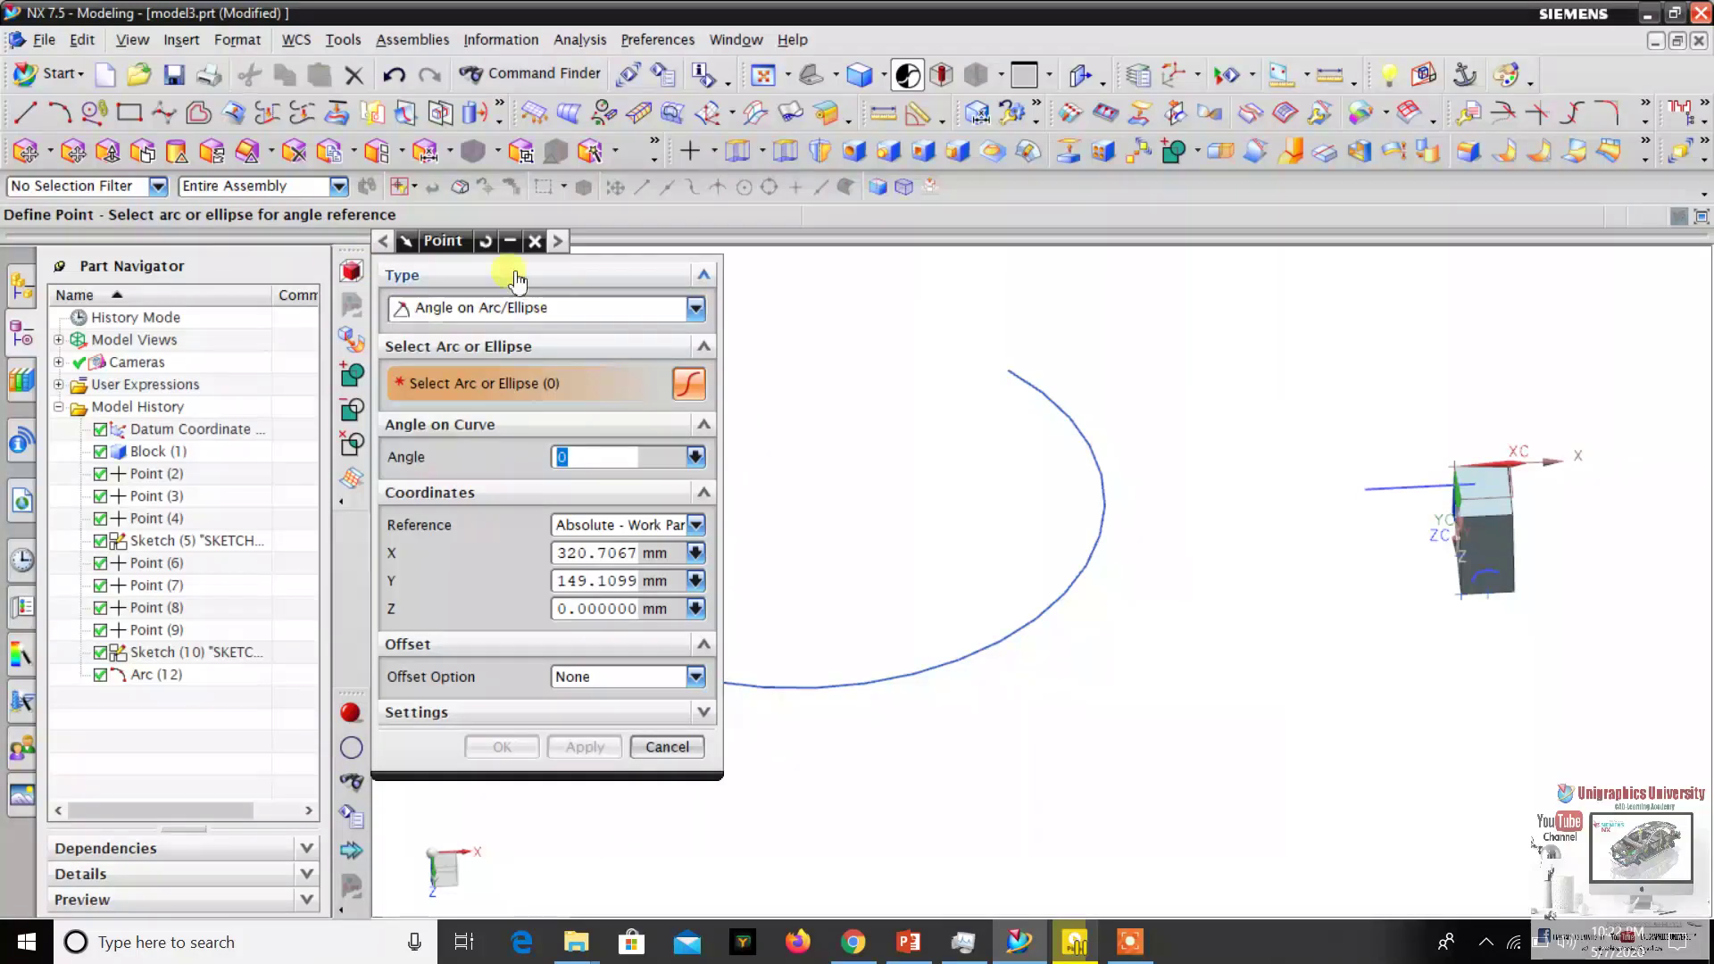
click(564, 277)
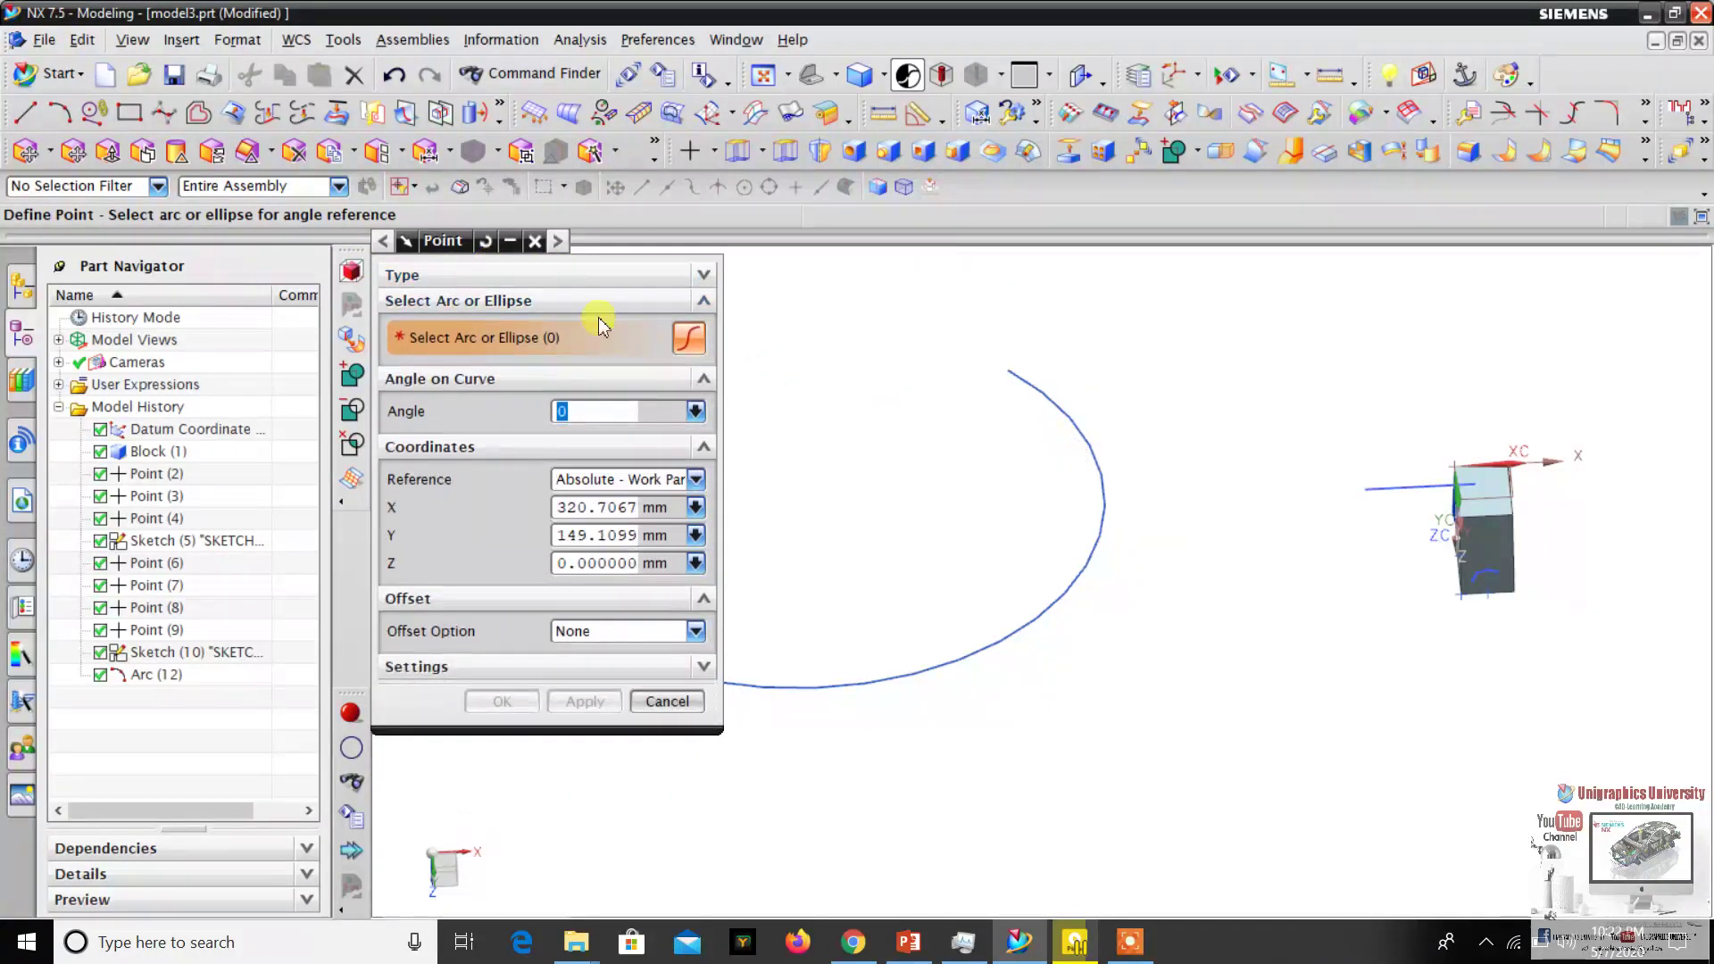
click(571, 277)
scroll(849, 455, up, 4)
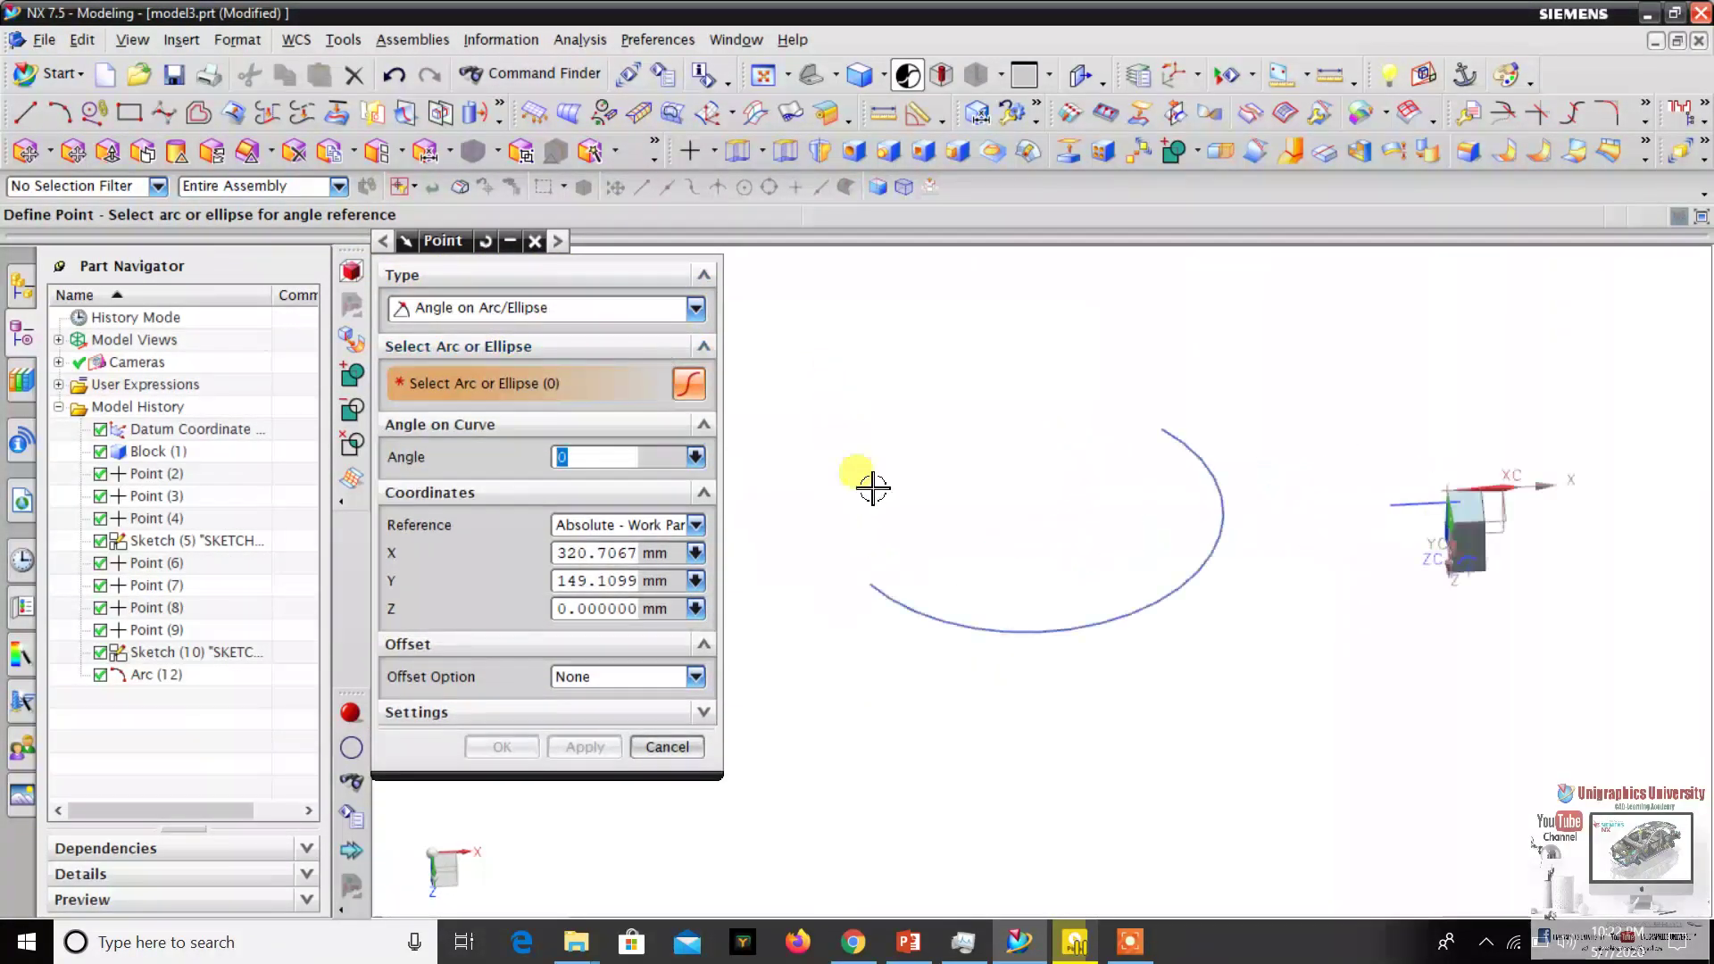
click(885, 618)
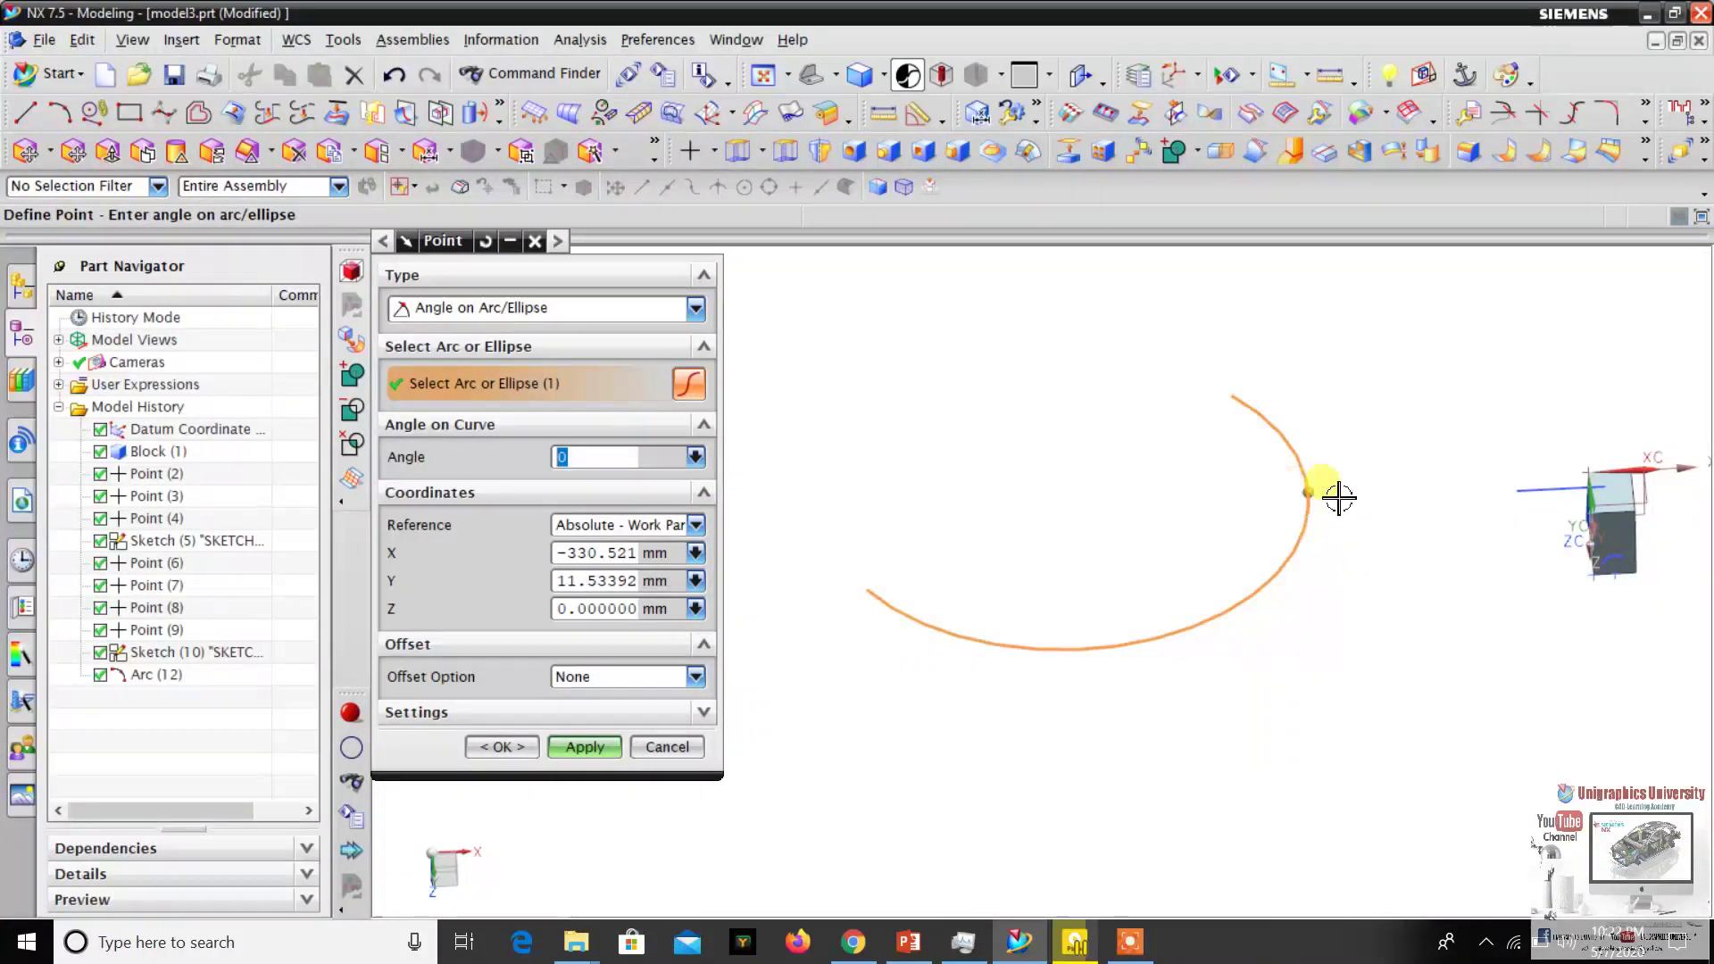
scroll(1316, 493, up, 1)
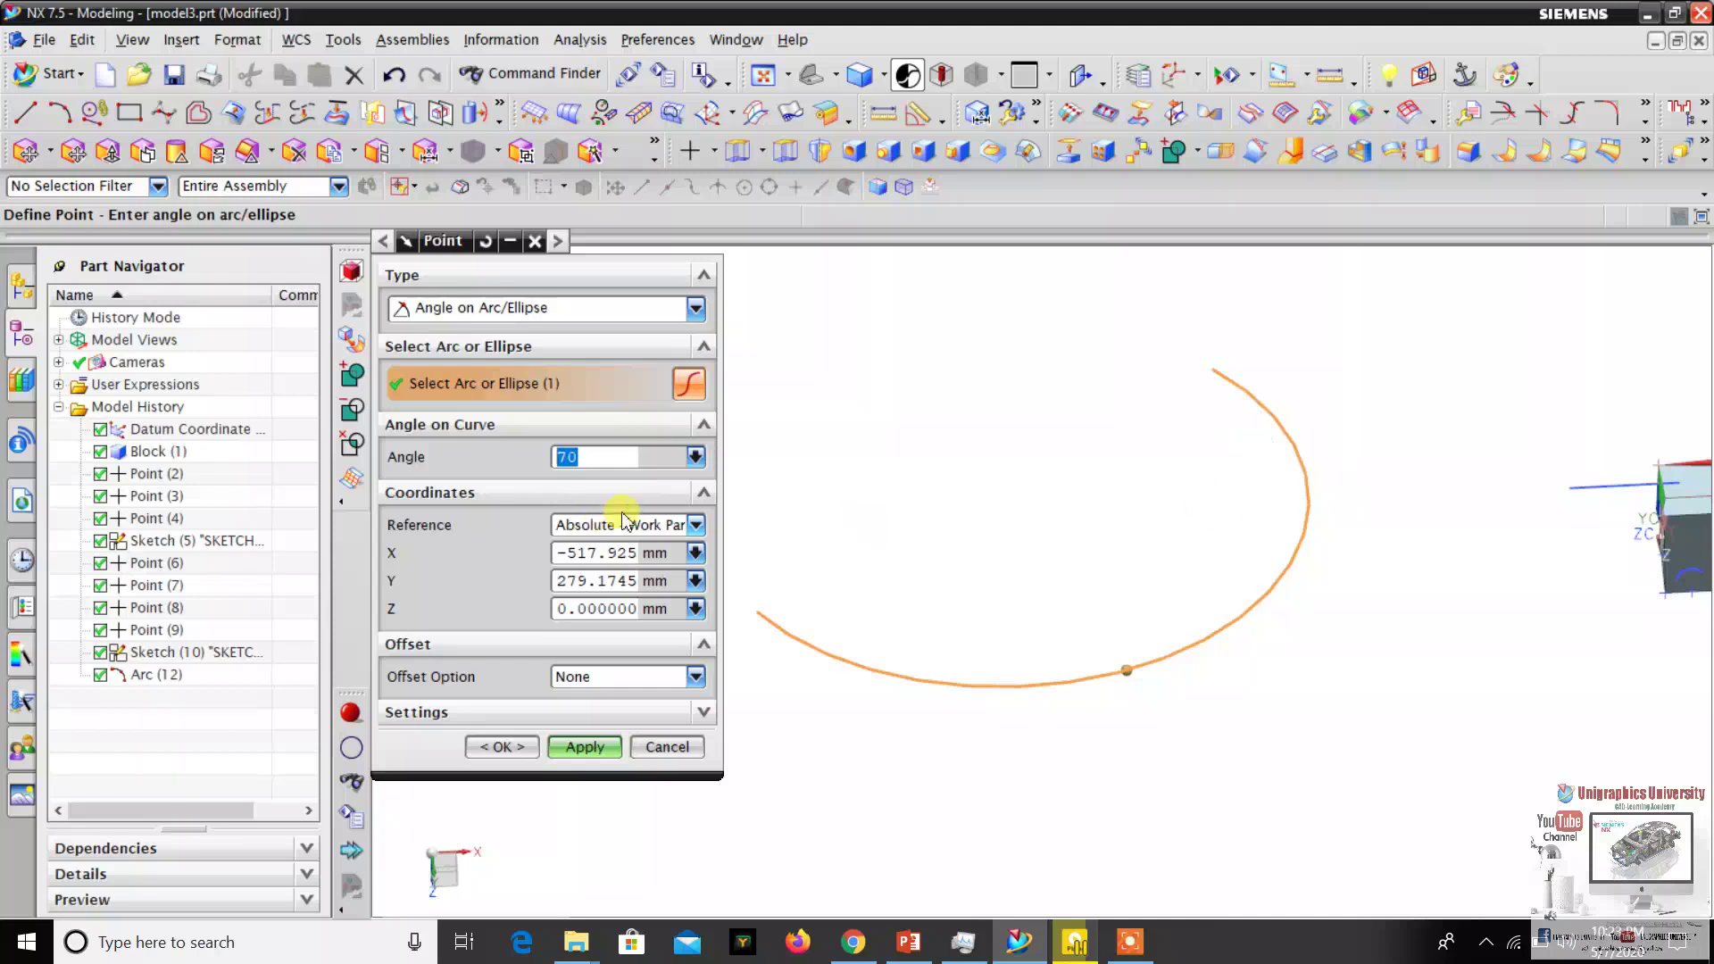
scroll(985, 466, down, 3)
middle_drag(881, 408, 1060, 479)
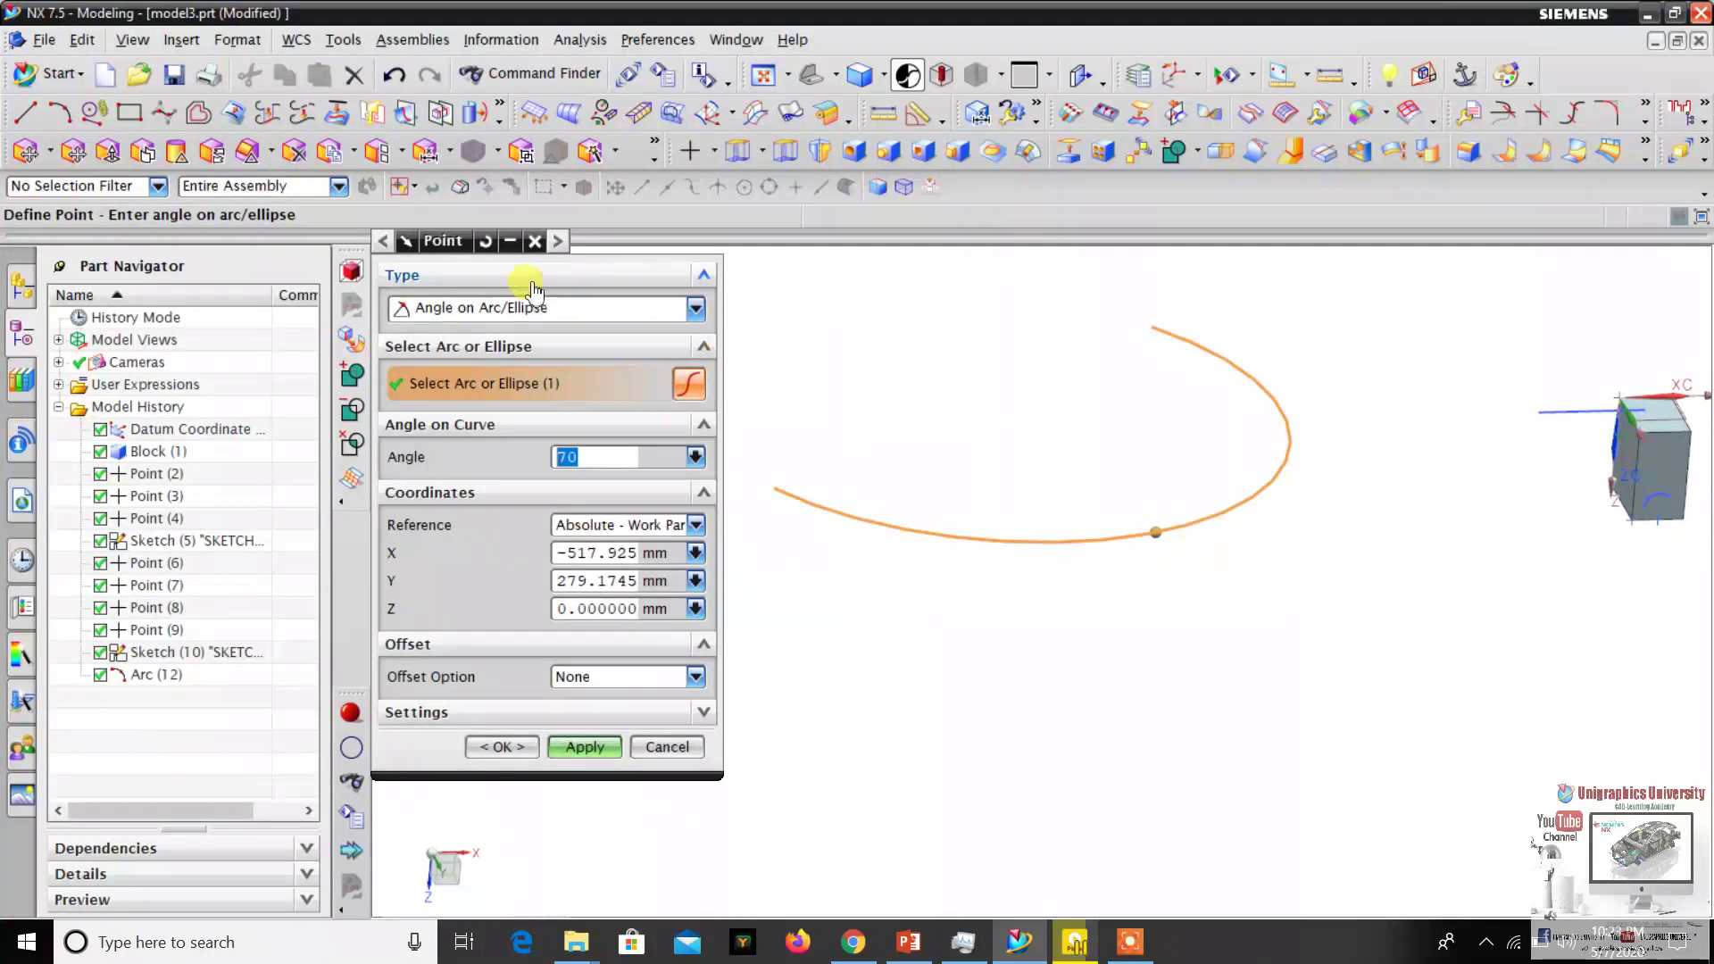
click(485, 242)
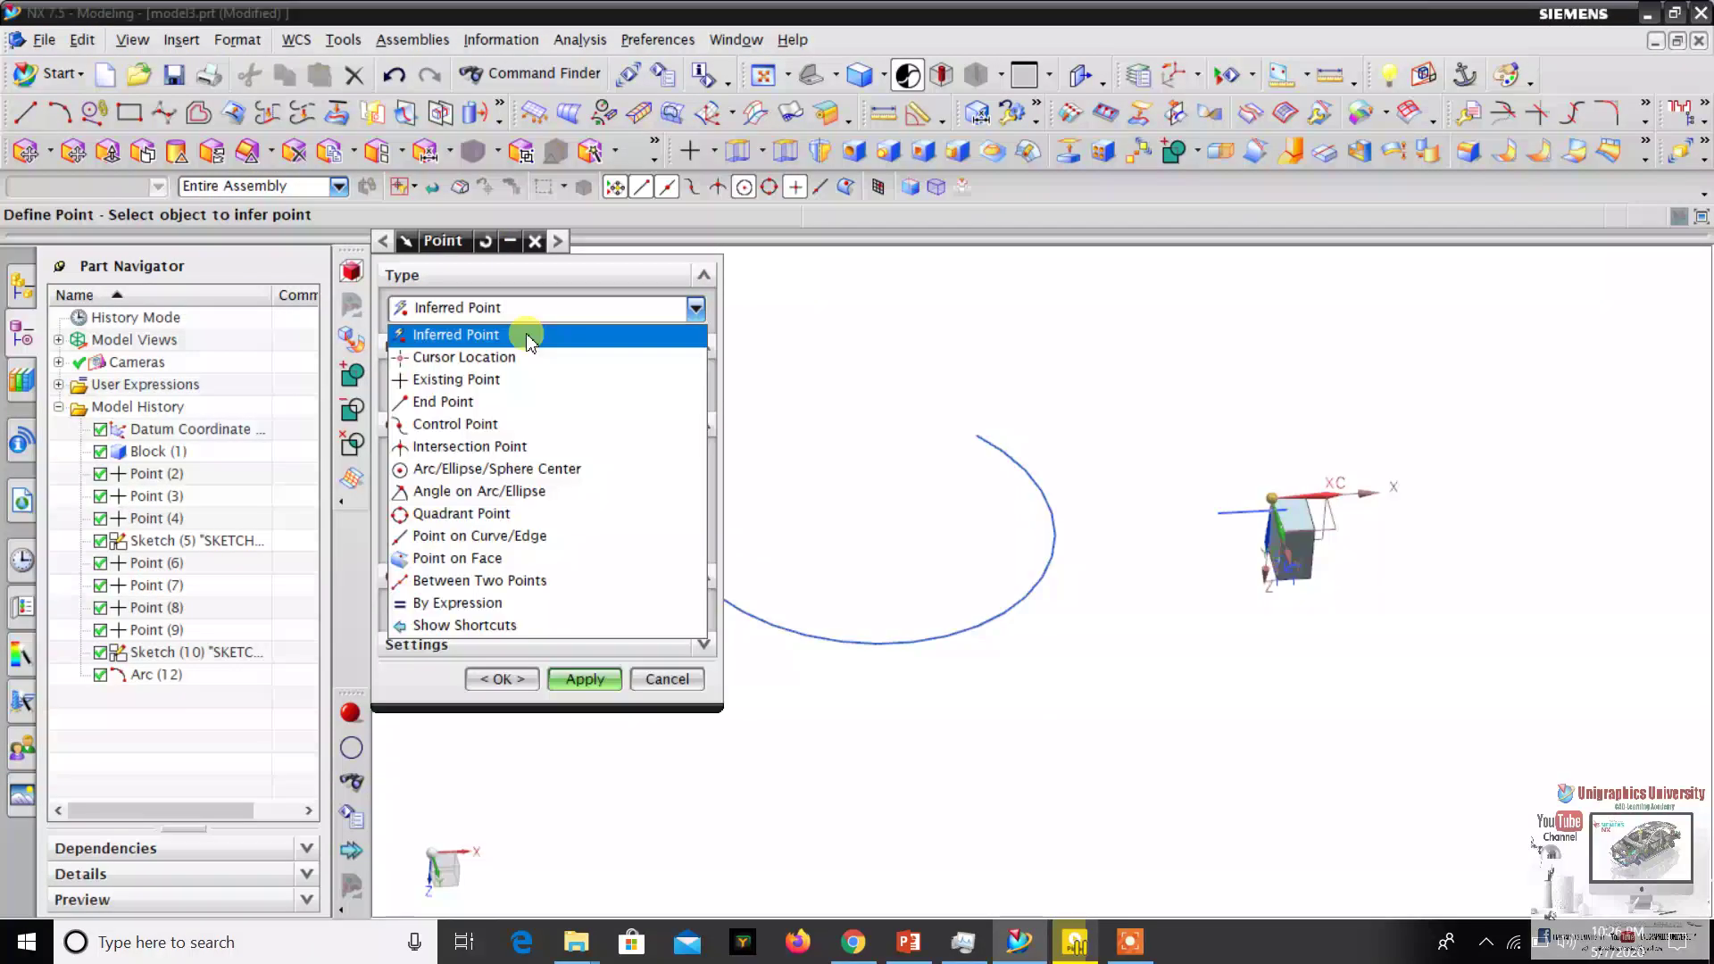
click(513, 522)
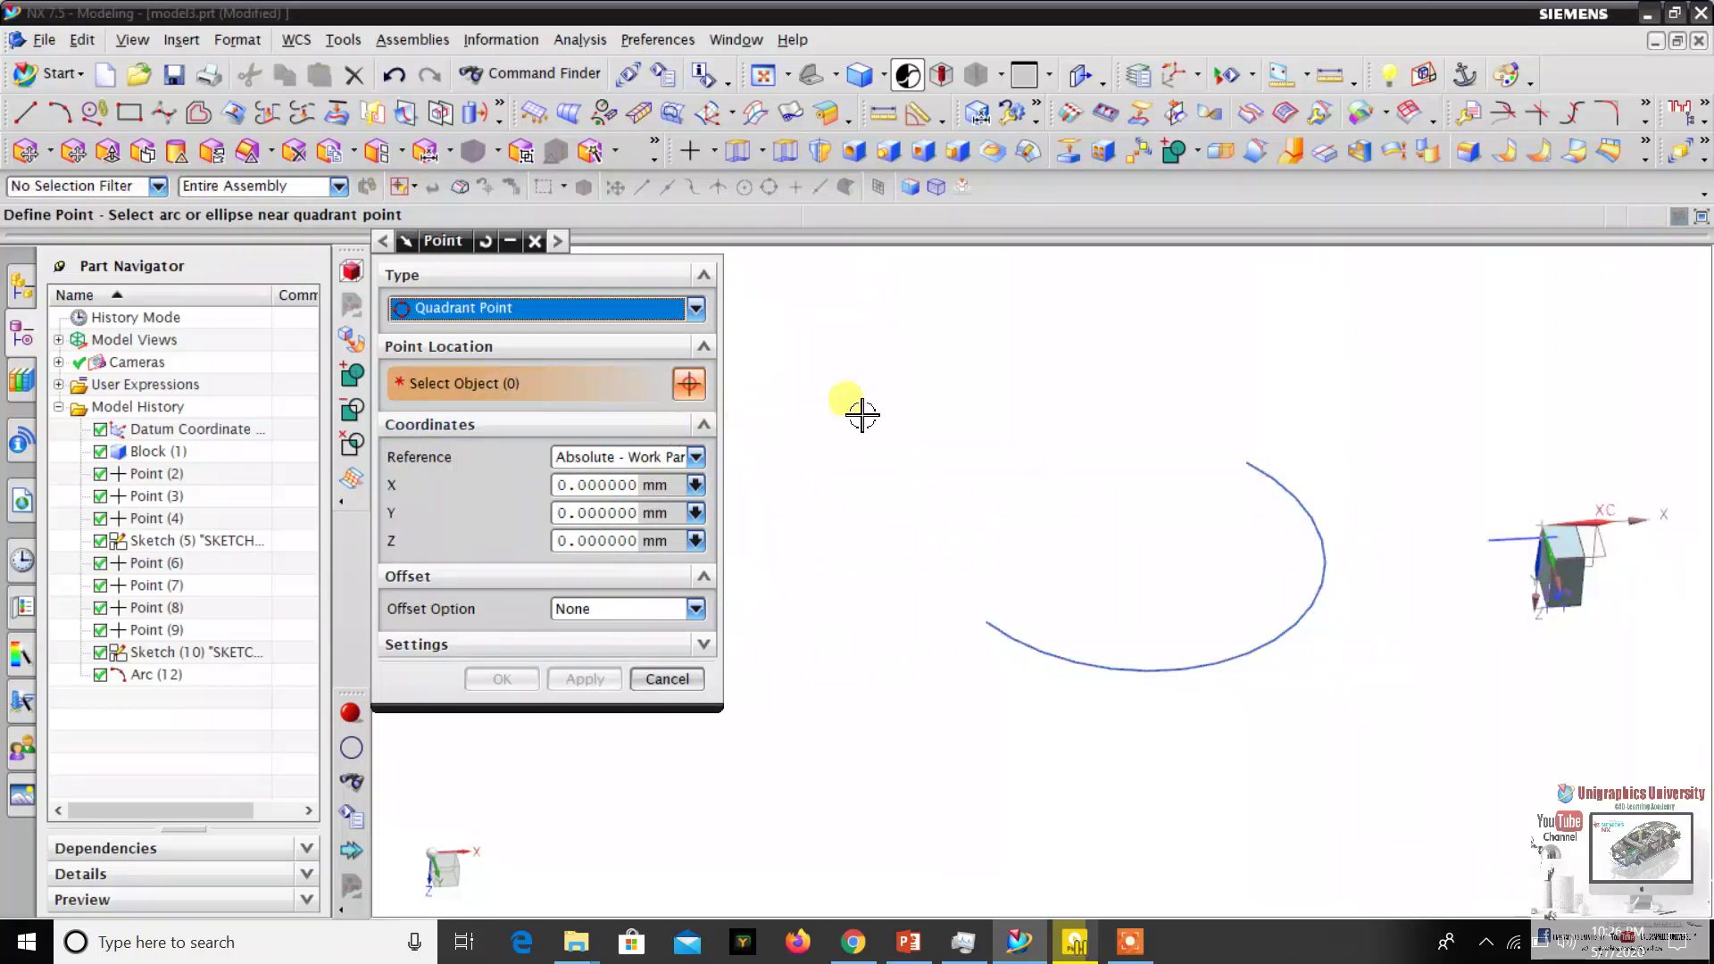
scroll(964, 432, up, 1)
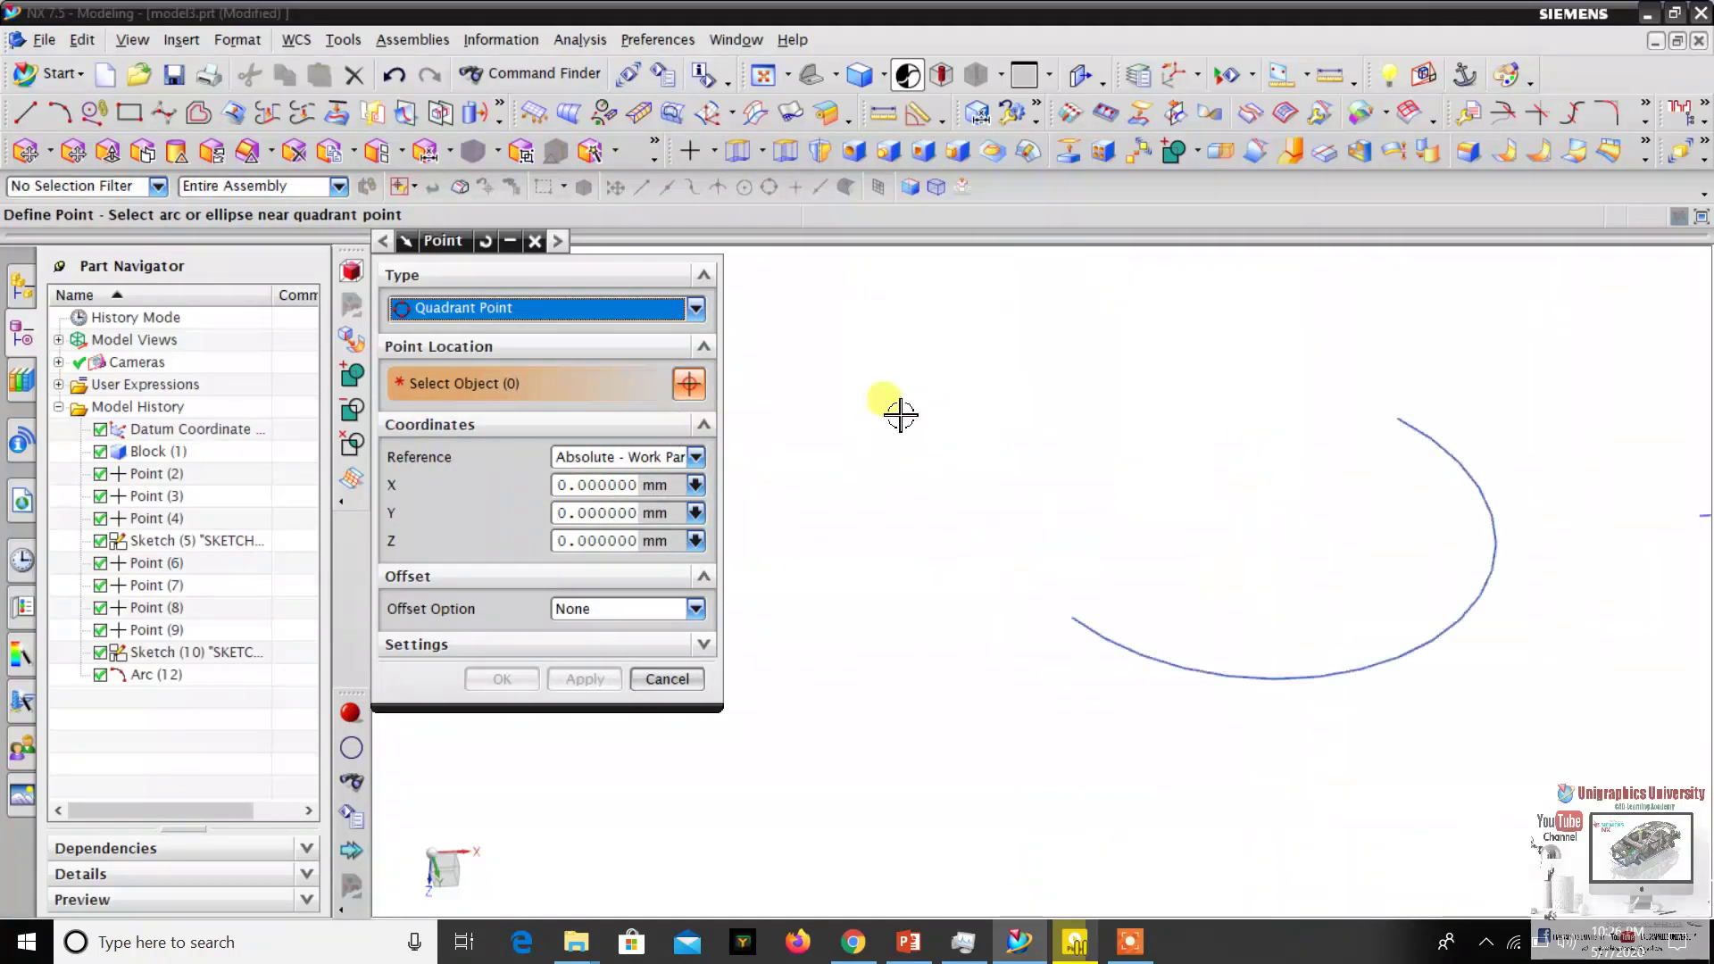
scroll(934, 420, down, 2)
scroll(941, 356, up, 2)
scroll(894, 369, down, 3)
mouse_move(895, 368)
middle_down()
mouse_move(895, 333)
mouse_move(892, 367)
mouse_move(972, 379)
mouse_move(903, 364)
middle_up()
scroll(941, 344, down, 4)
scroll(980, 387, up, 6)
scroll(1018, 432, down, 6)
scroll(937, 351, up, 6)
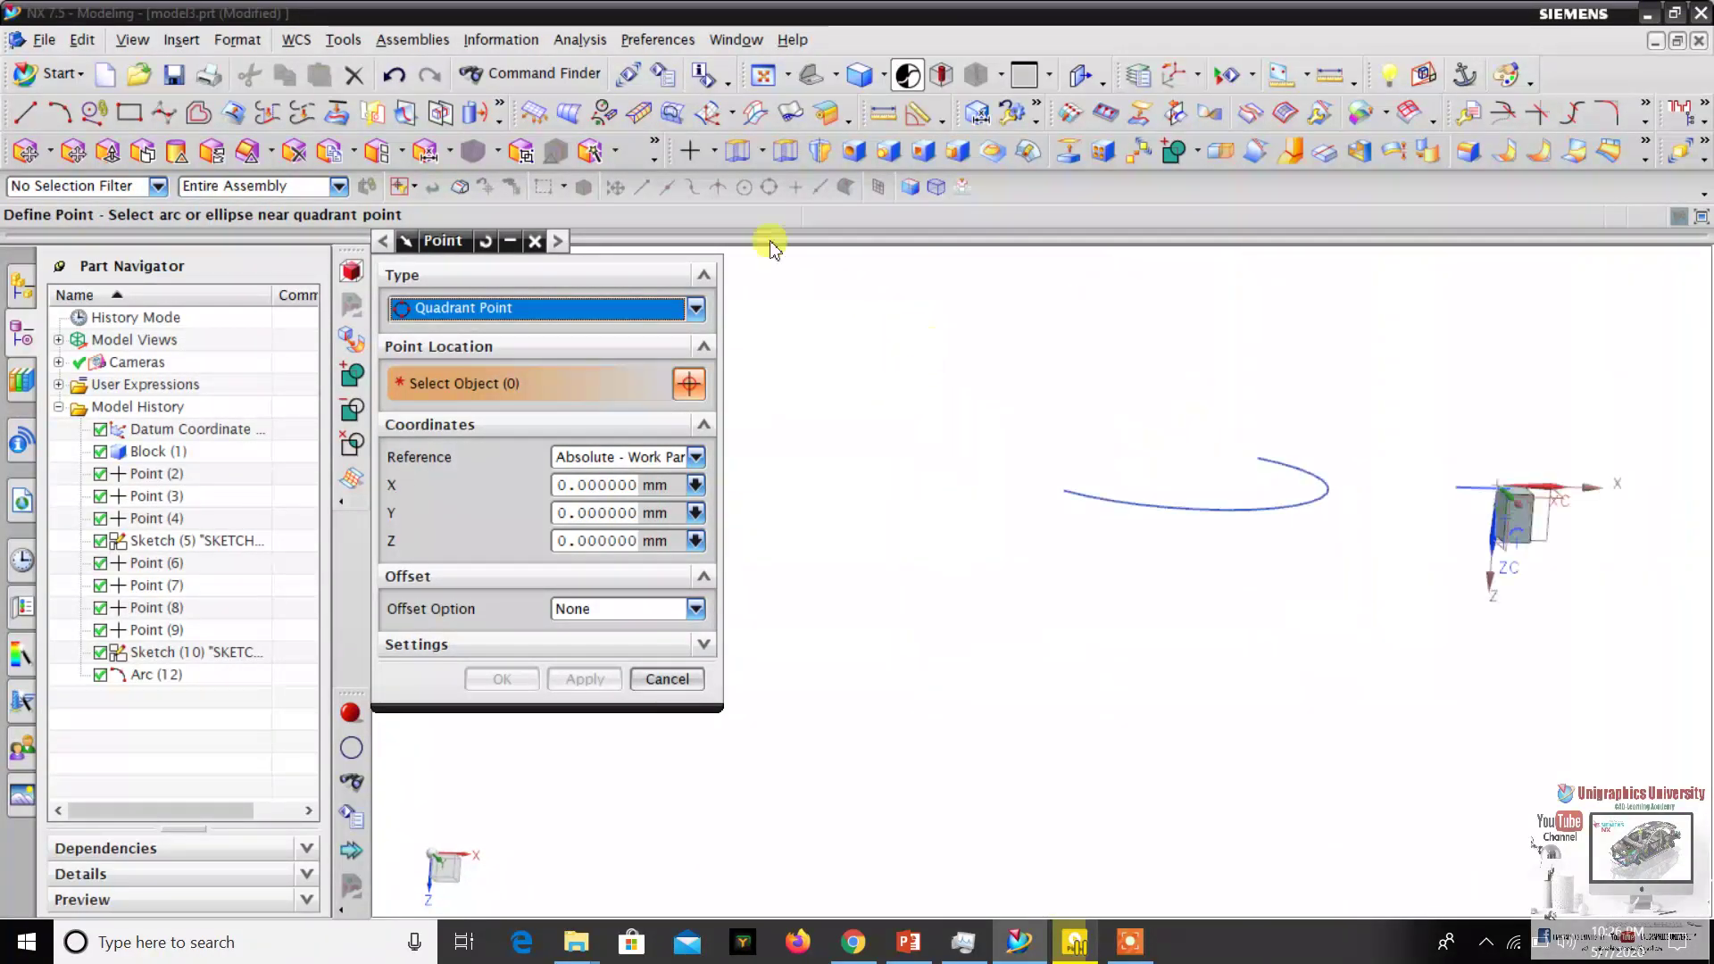
Create a cylinder with a diameter of 50 mm and a height of 100 mm along the Z axis, based at the large arc's end point.
click(195, 43)
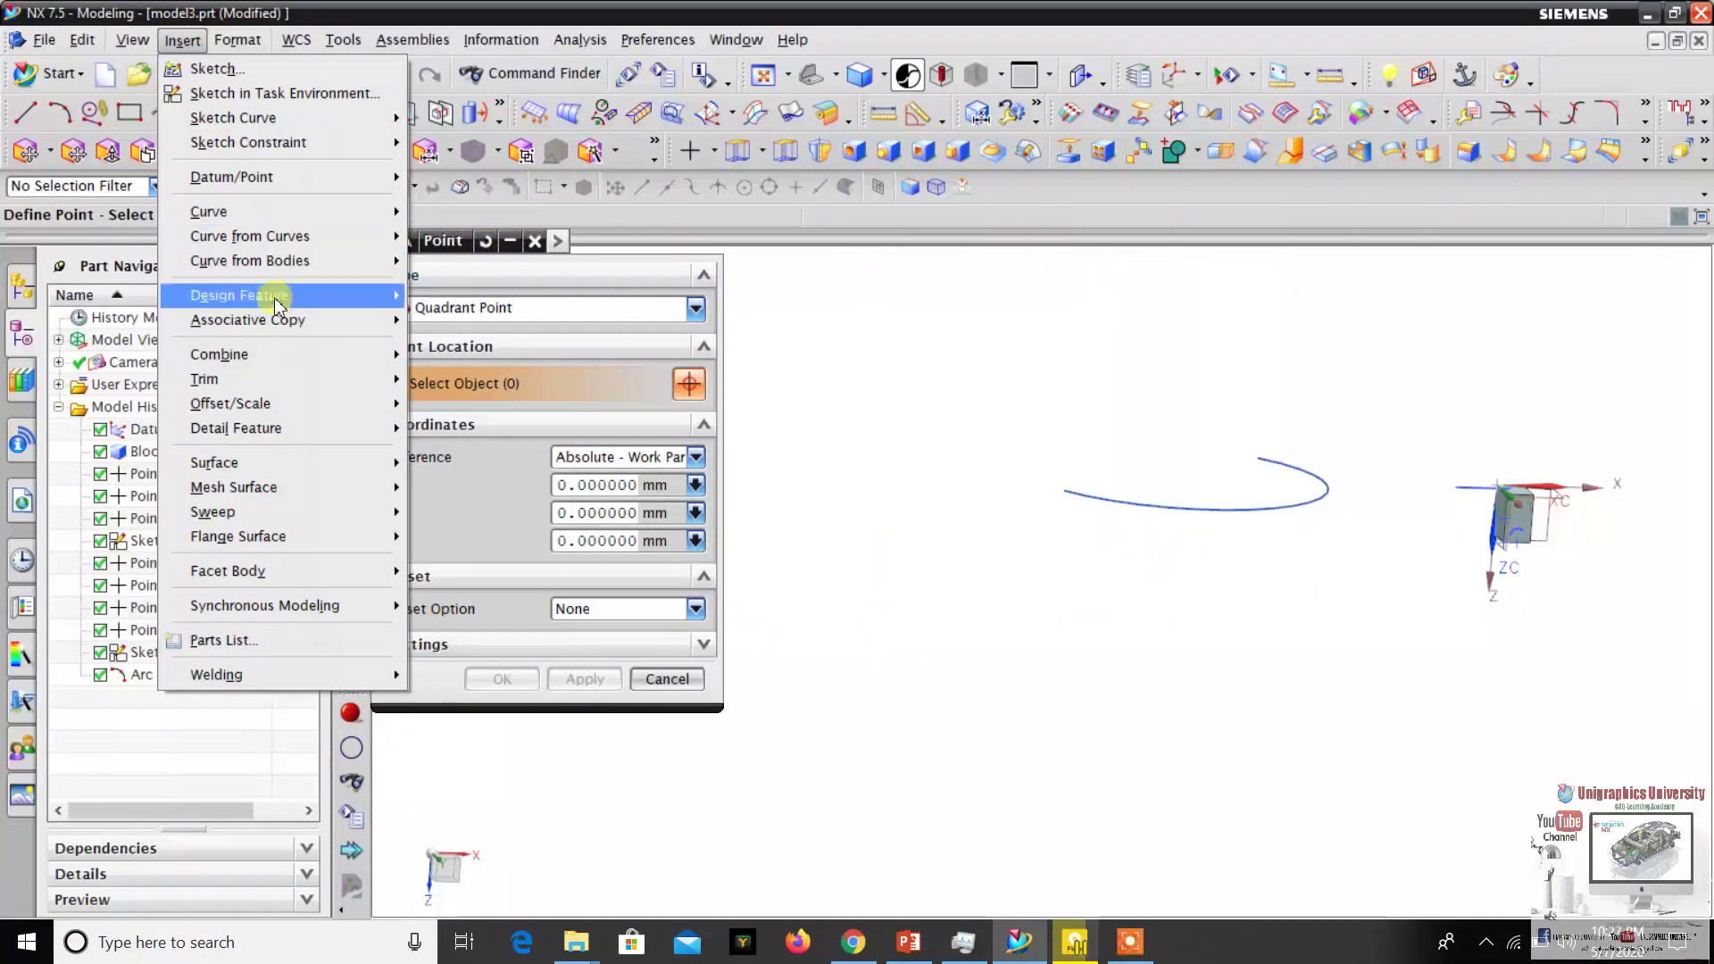
mouse_move(274, 297)
click(467, 371)
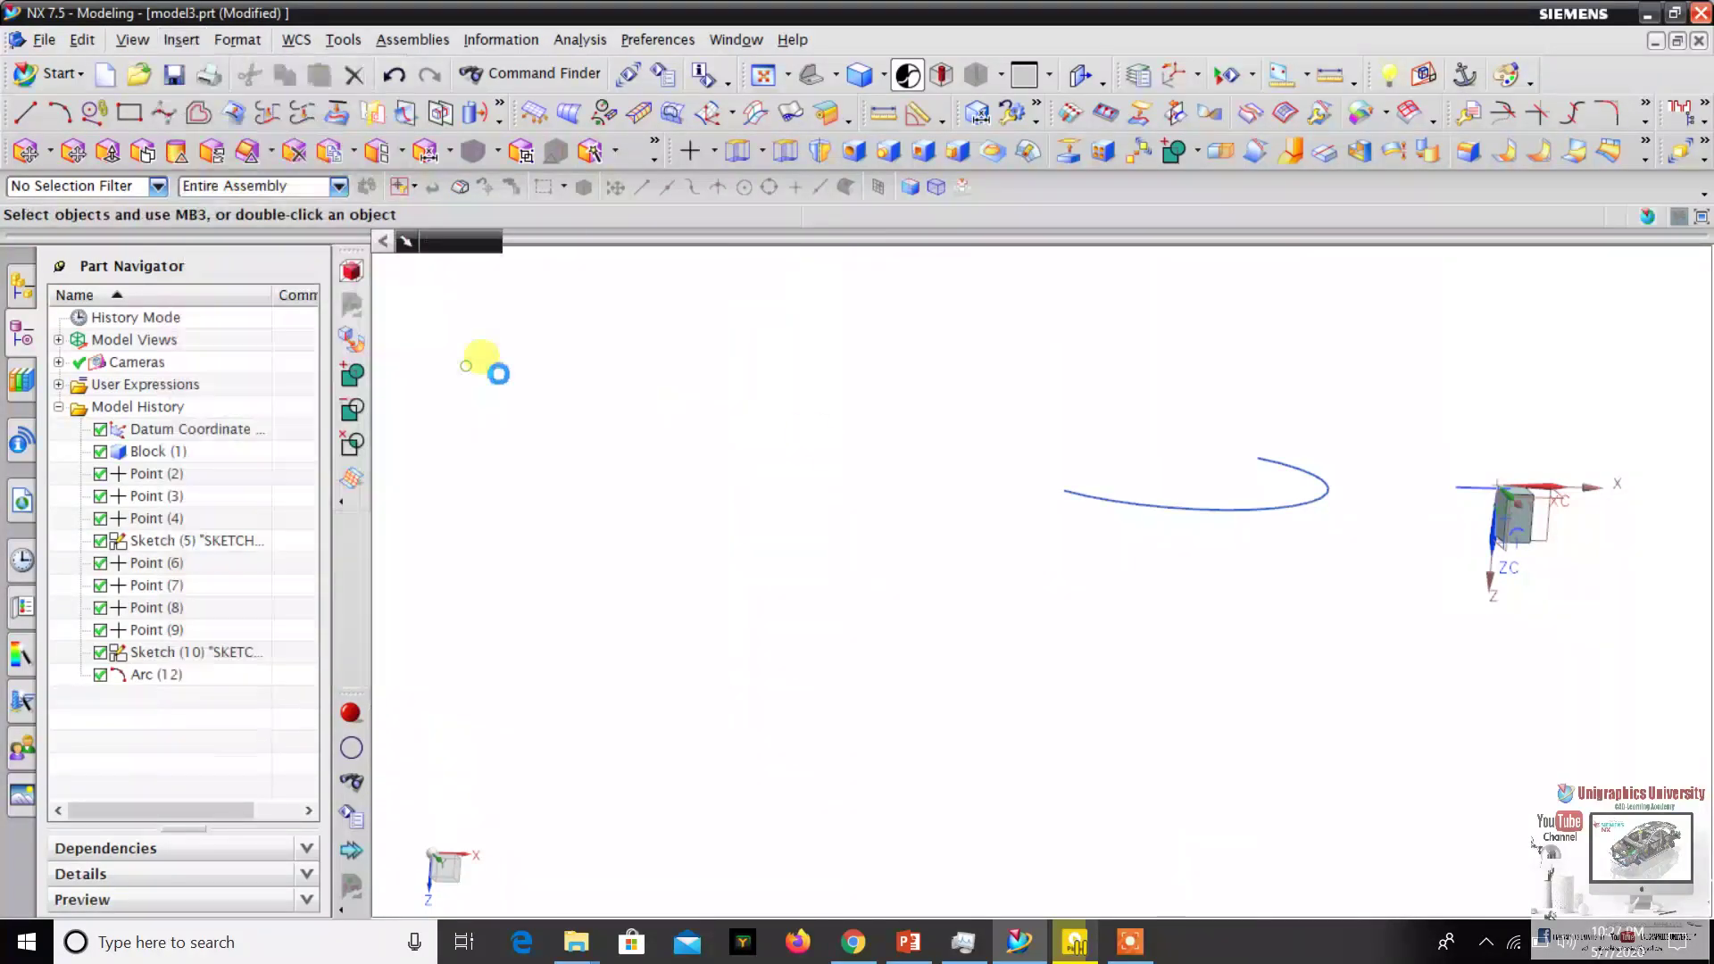
scroll(972, 481, down, 4)
scroll(1517, 493, down, 2)
scroll(1277, 497, up, 4)
scroll(1102, 484, up, 8)
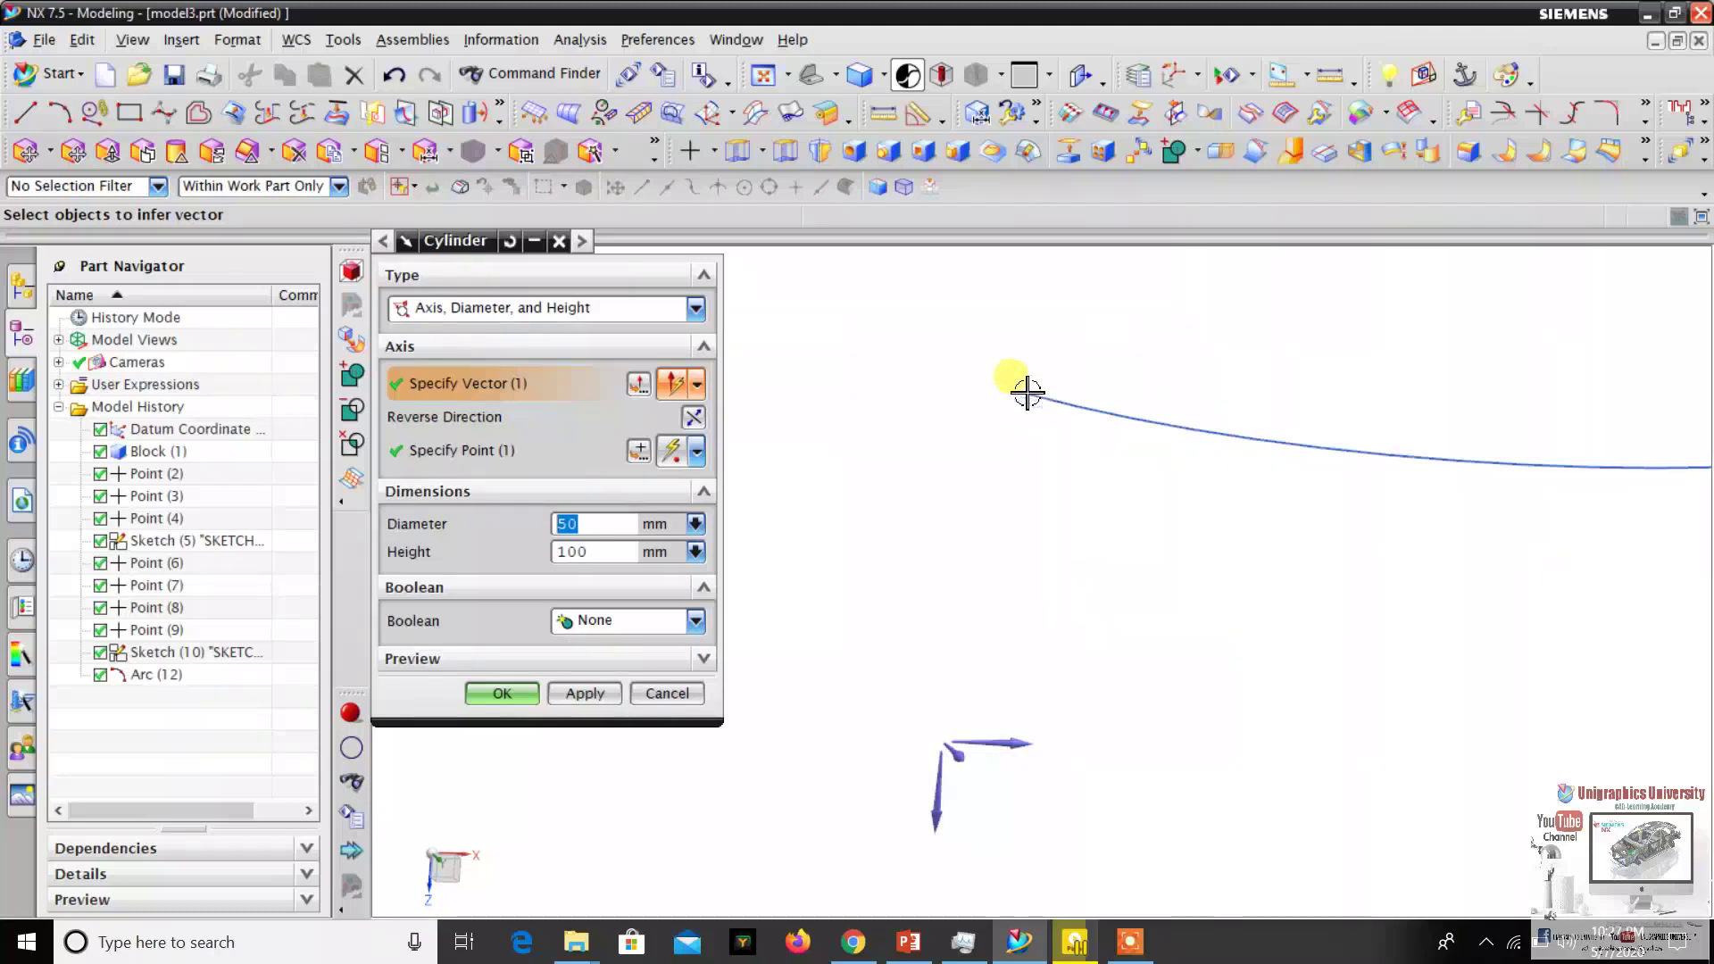
scroll(1071, 419, down, 3)
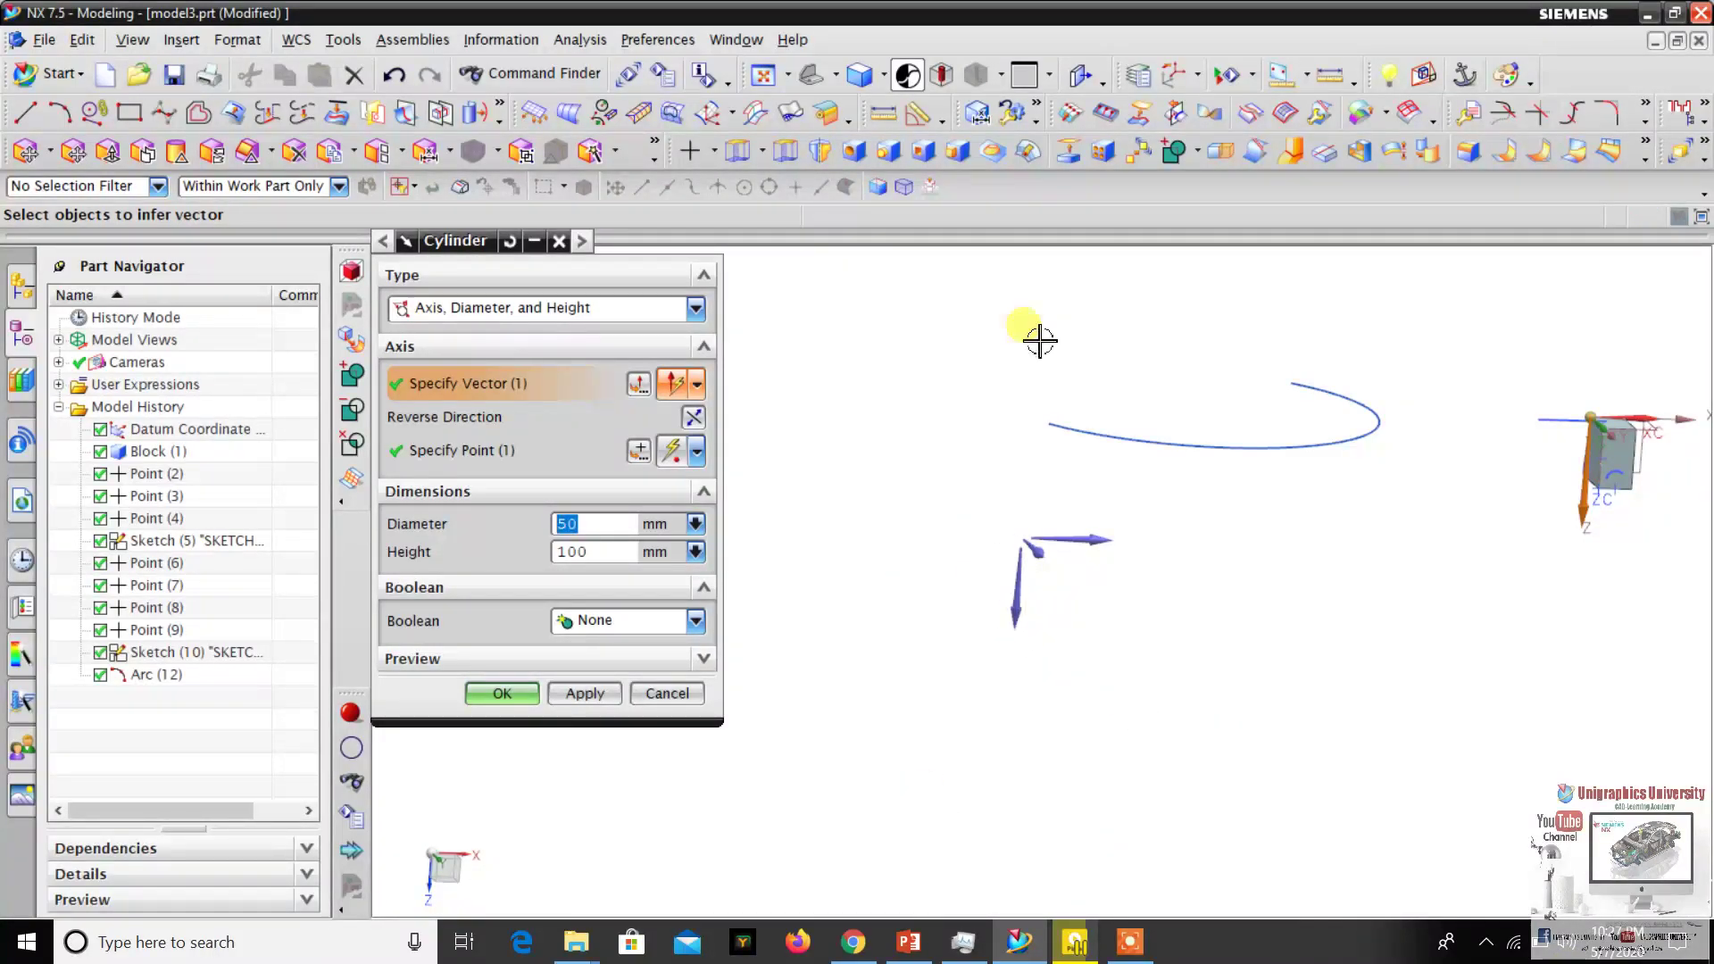
click(571, 451)
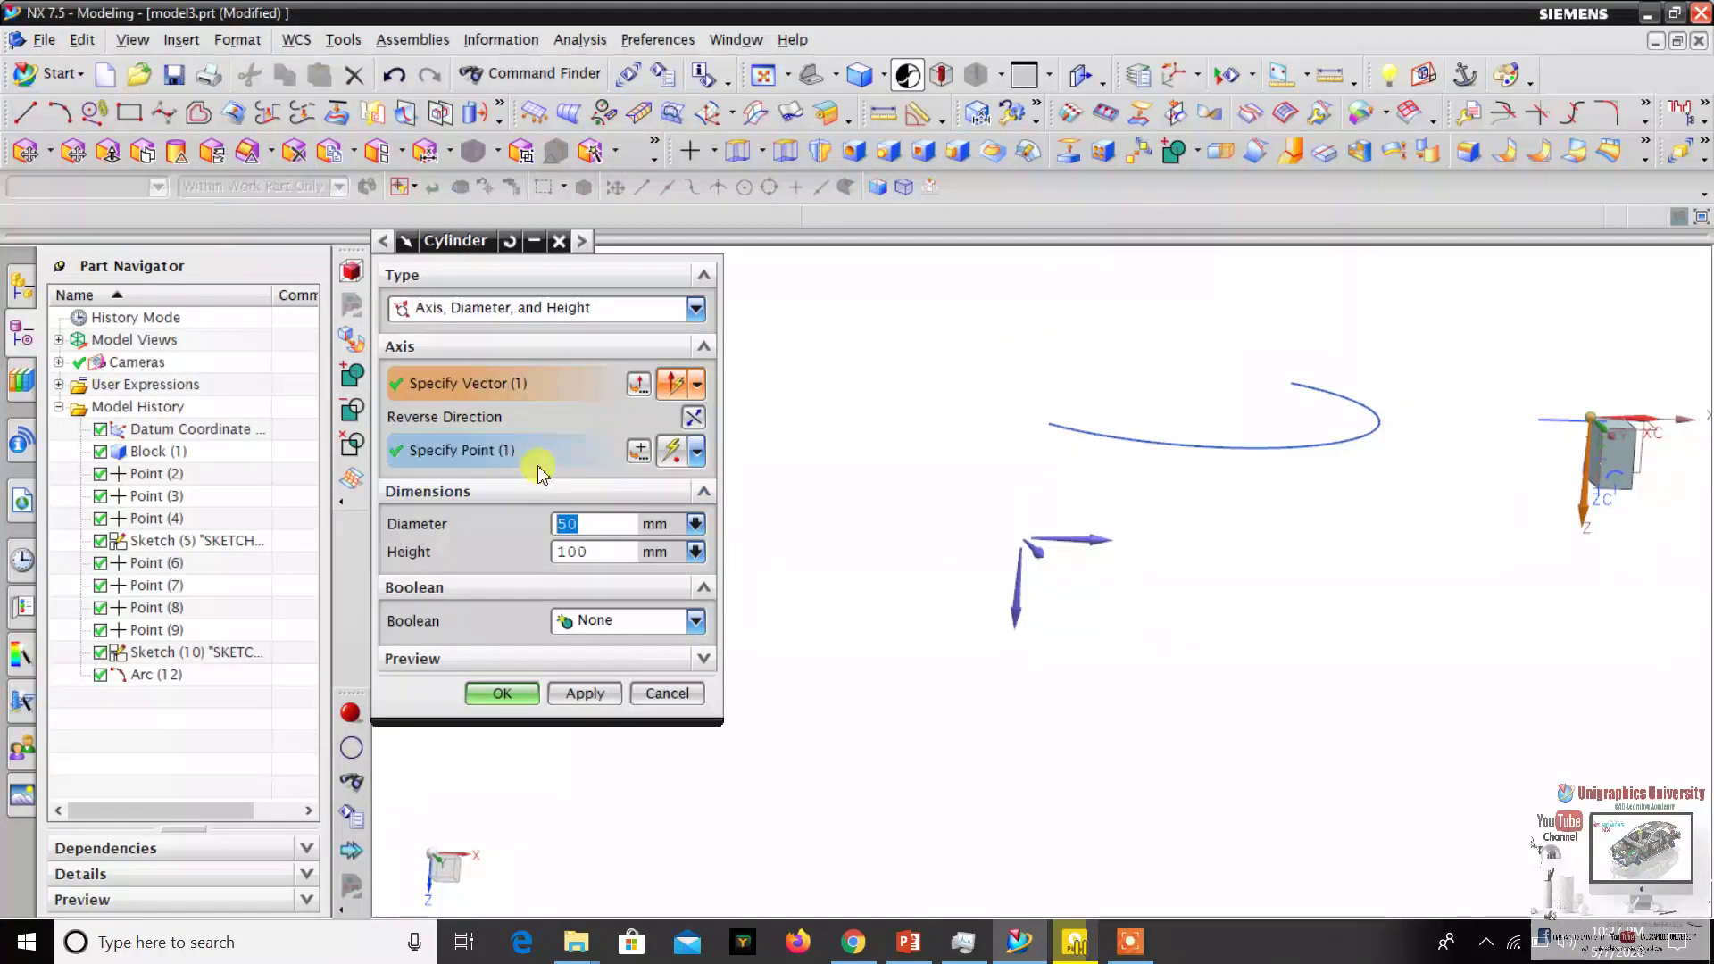
click(1044, 416)
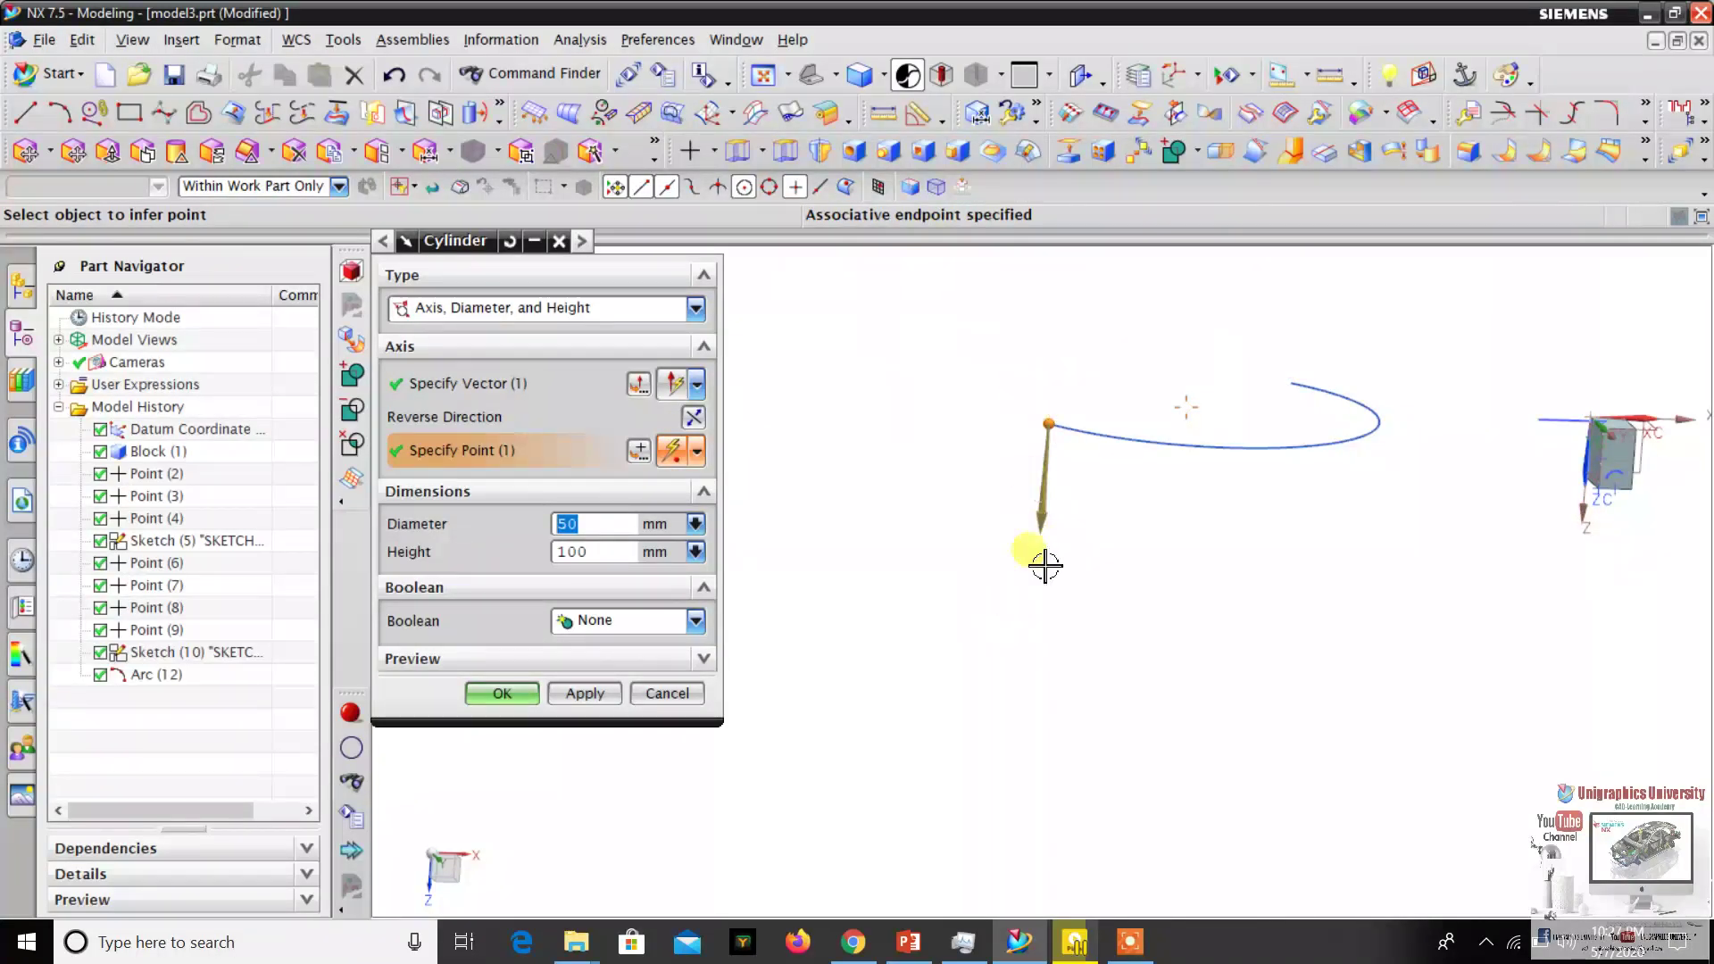
scroll(1033, 505, up, 3)
scroll(1042, 432, down, 5)
scroll(1056, 390, up, 5)
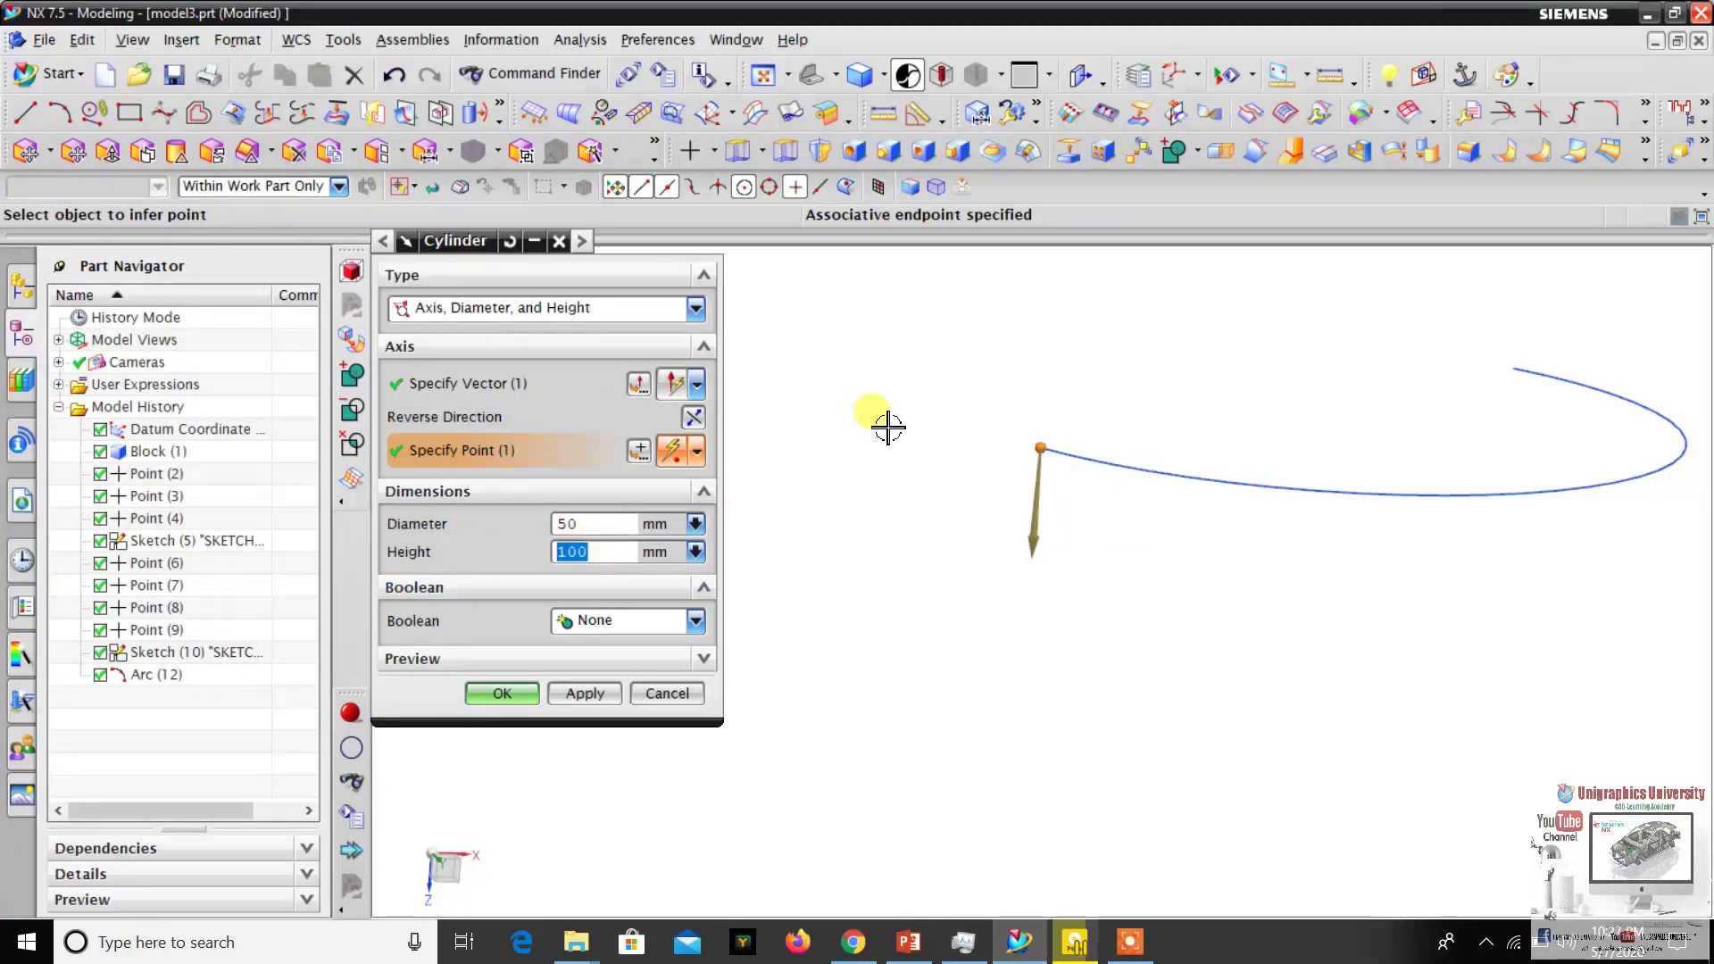
click(510, 692)
Examine the cylinder's circular end face and its edge from several angles.
scroll(980, 403, up, 3)
middle_drag(981, 419, 1004, 520)
scroll(1004, 513, down, 4)
scroll(1054, 529, up, 4)
scroll(1089, 467, down, 4)
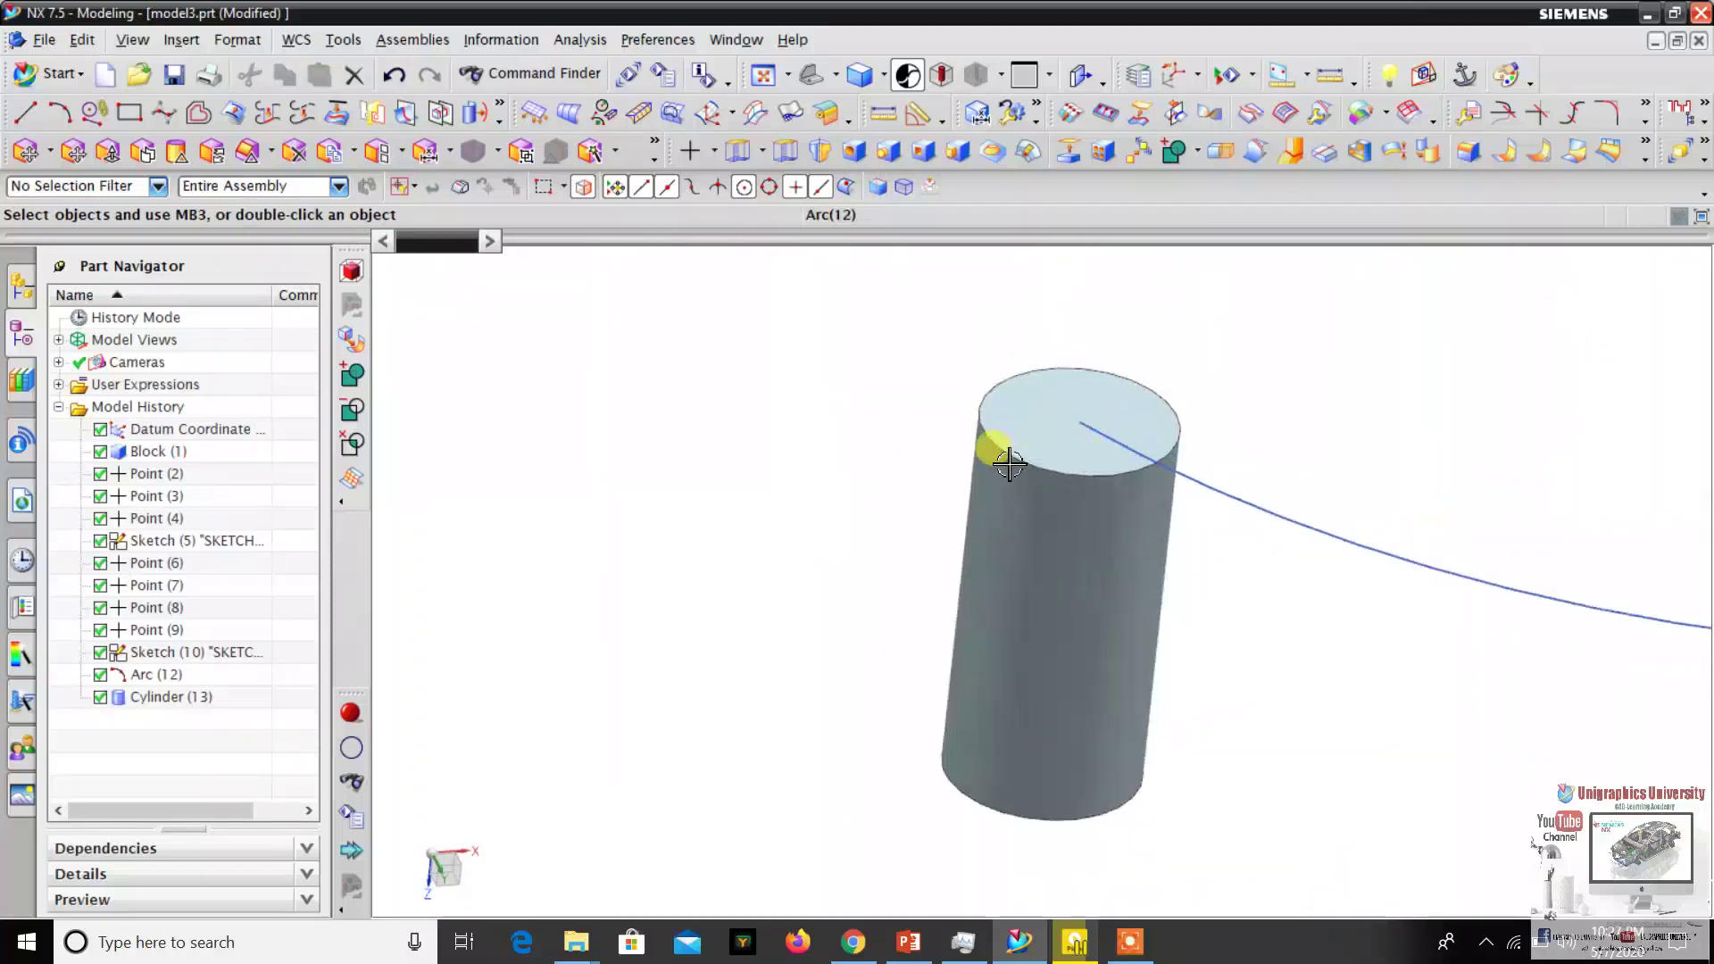
scroll(1033, 452, up, 4)
scroll(792, 348, down, 4)
scroll(789, 308, up, 3)
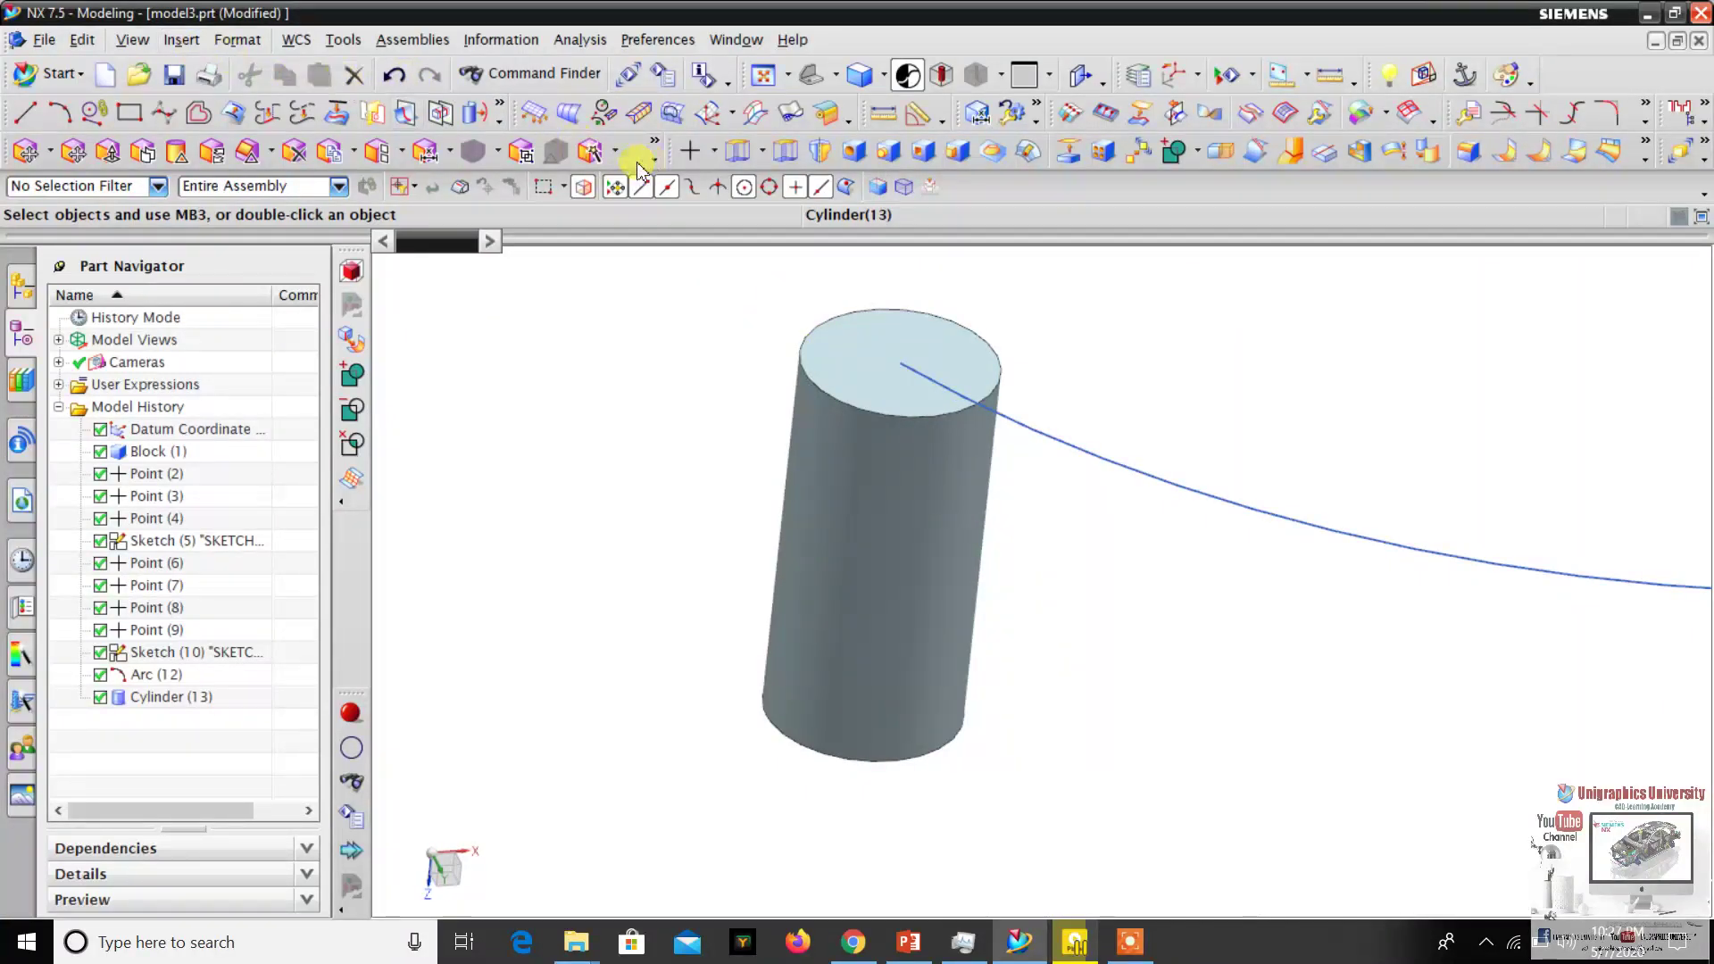
Define a Quadrant Point datum point on the cylinder's top circular edge, at its far-side quadrant.
click(688, 158)
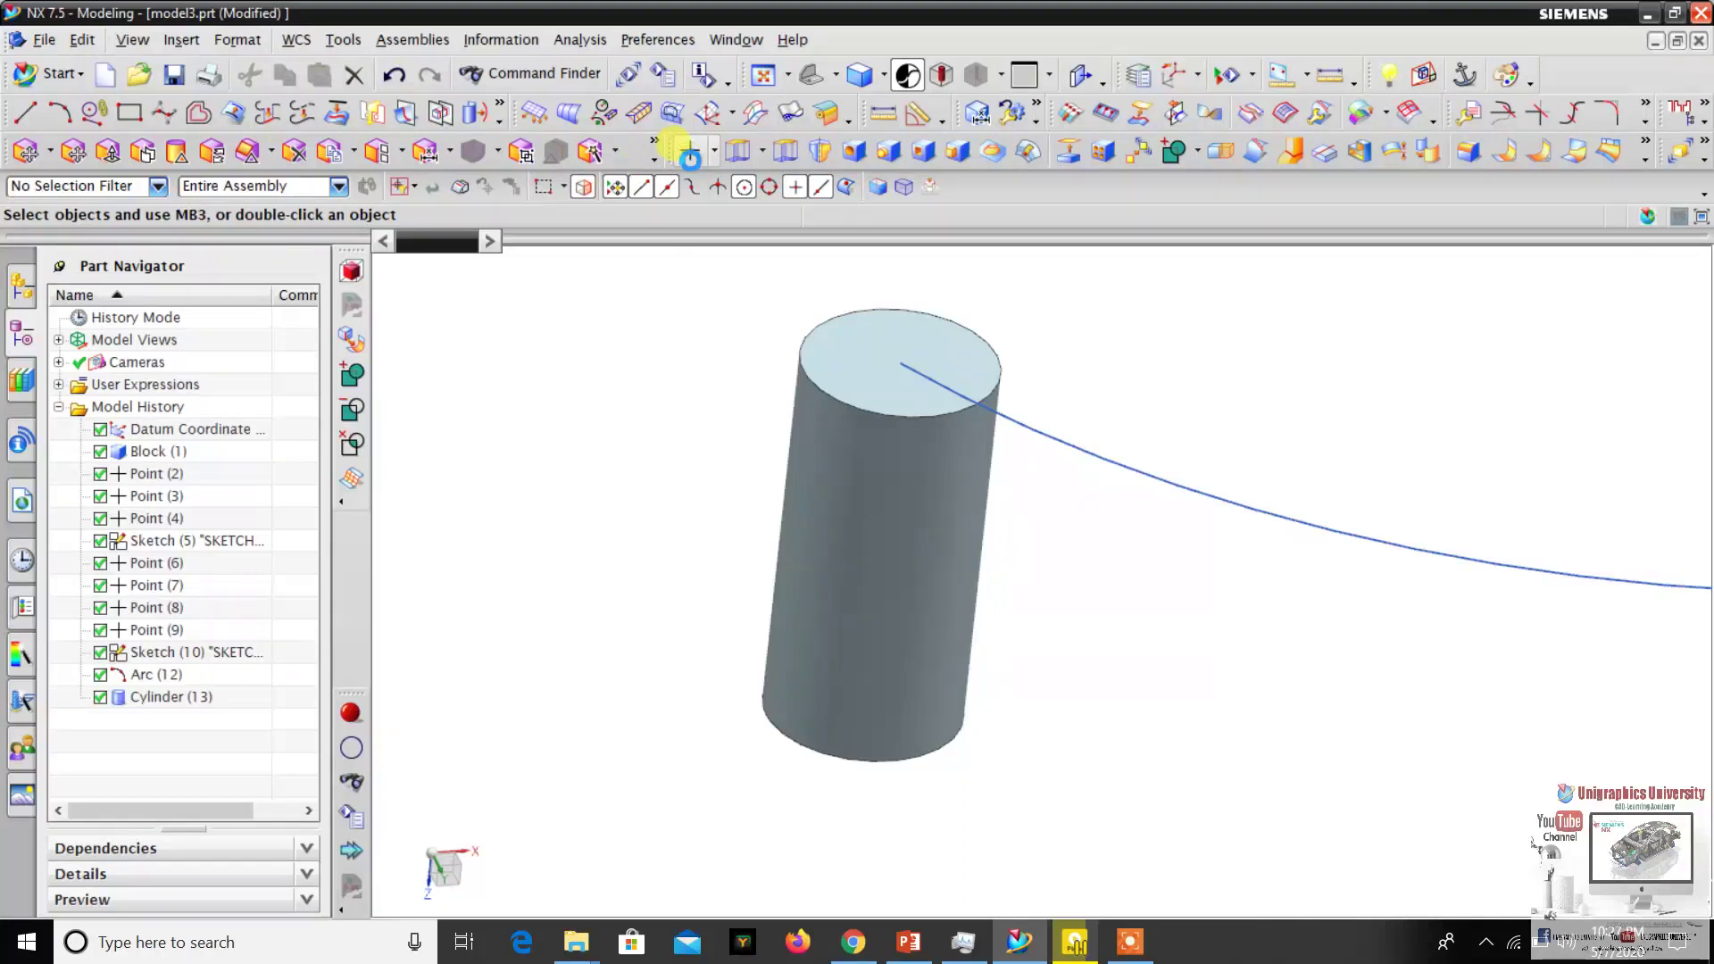
click(486, 243)
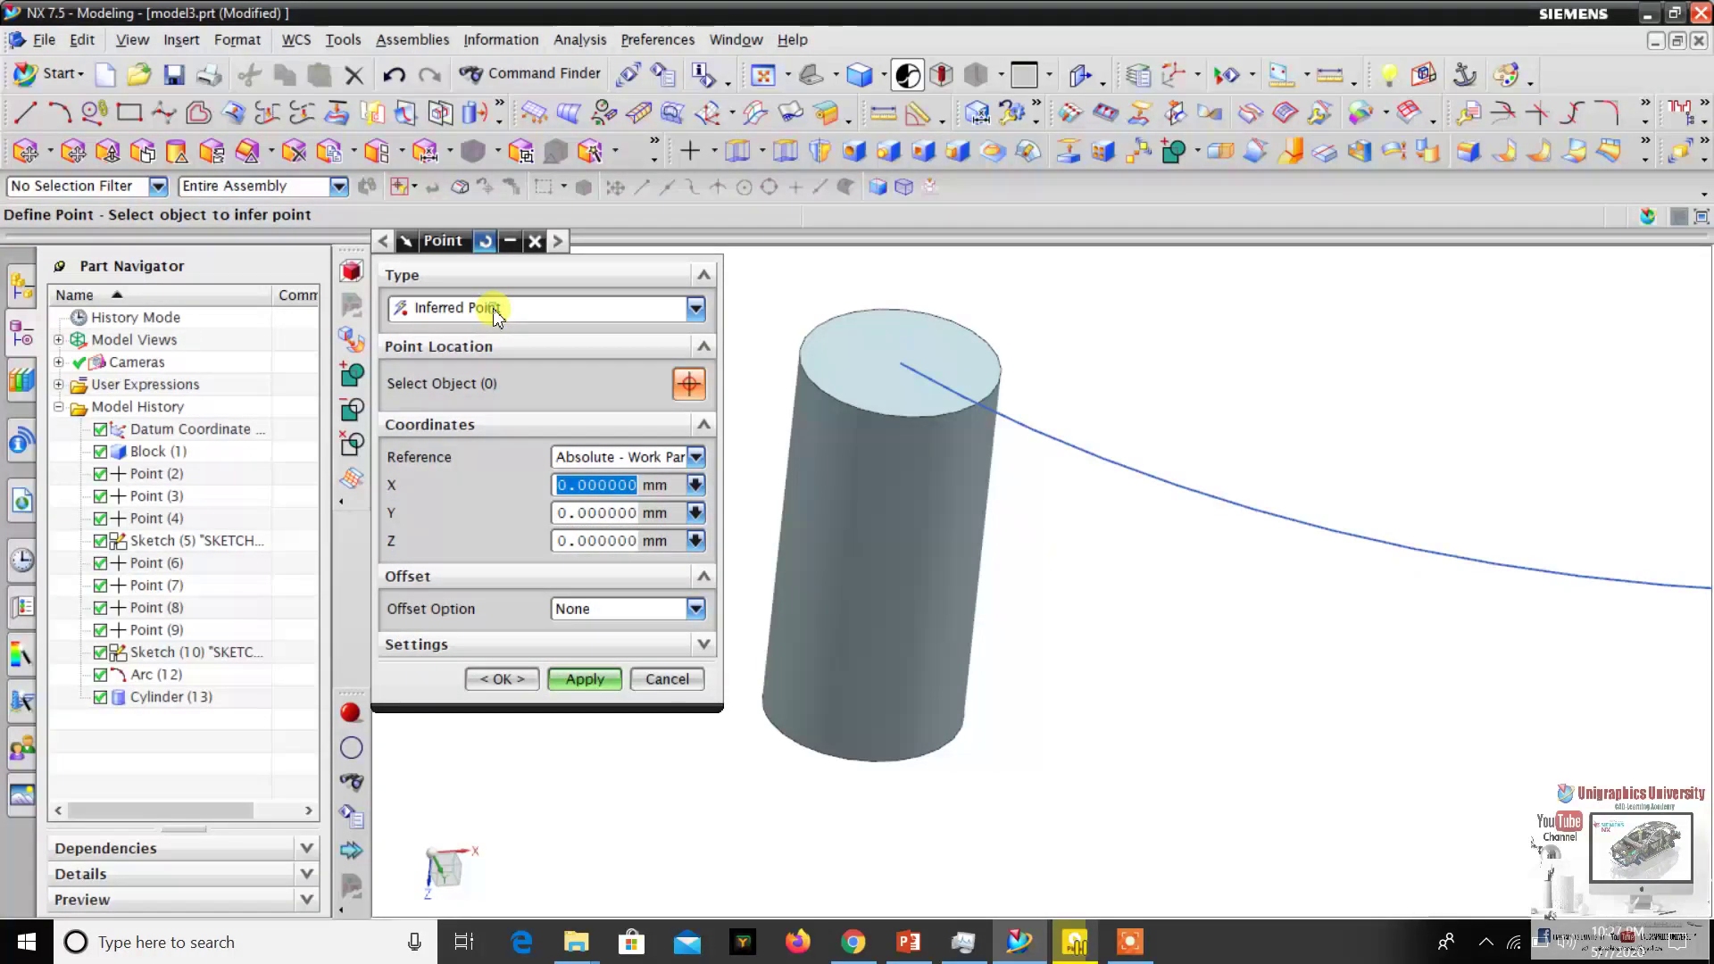
click(458, 310)
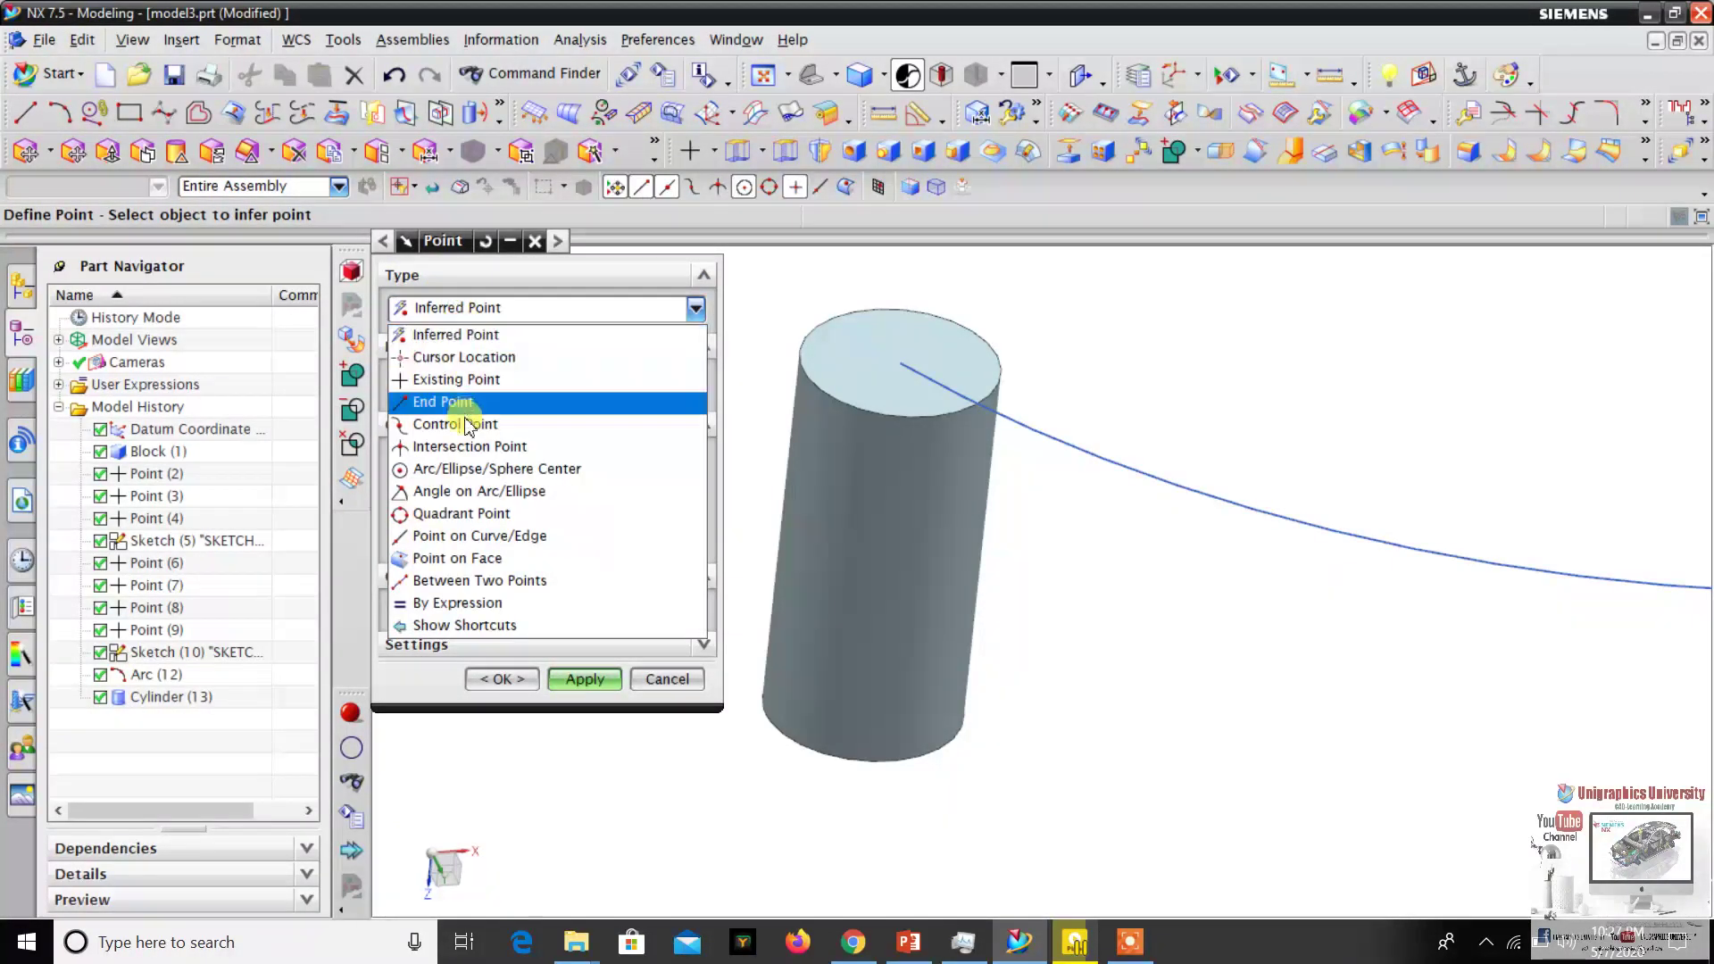
click(459, 515)
scroll(975, 464, down, 3)
scroll(976, 464, up, 5)
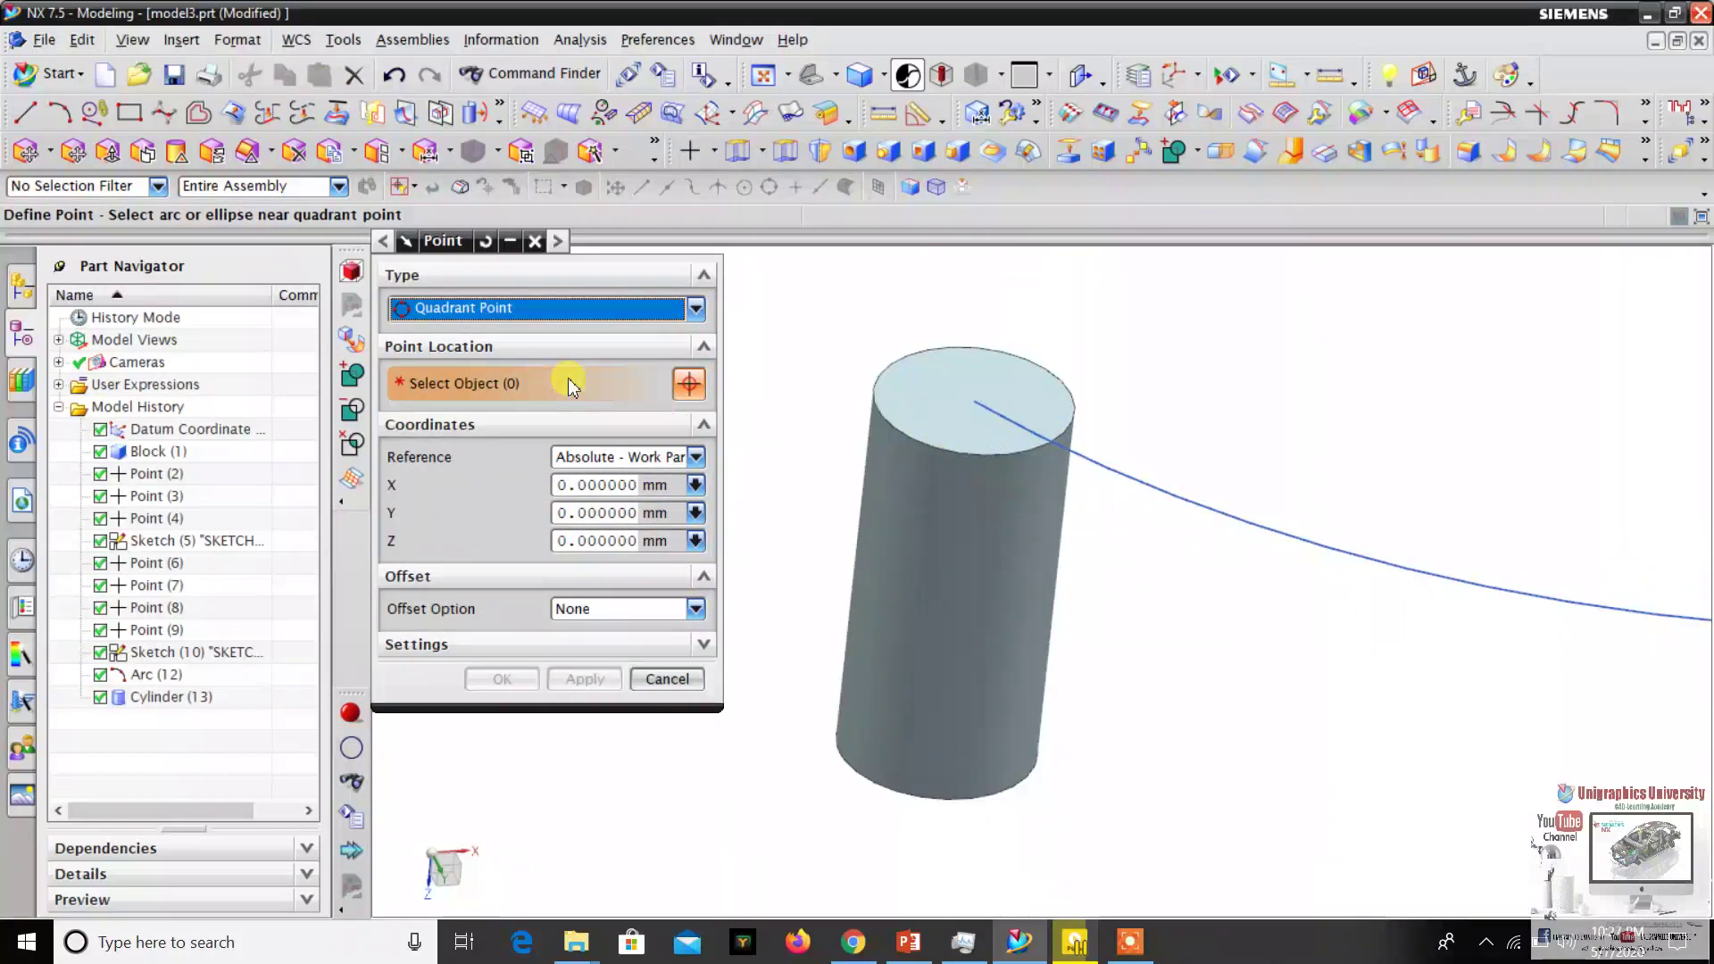
scroll(986, 361, down, 2)
scroll(986, 360, up, 2)
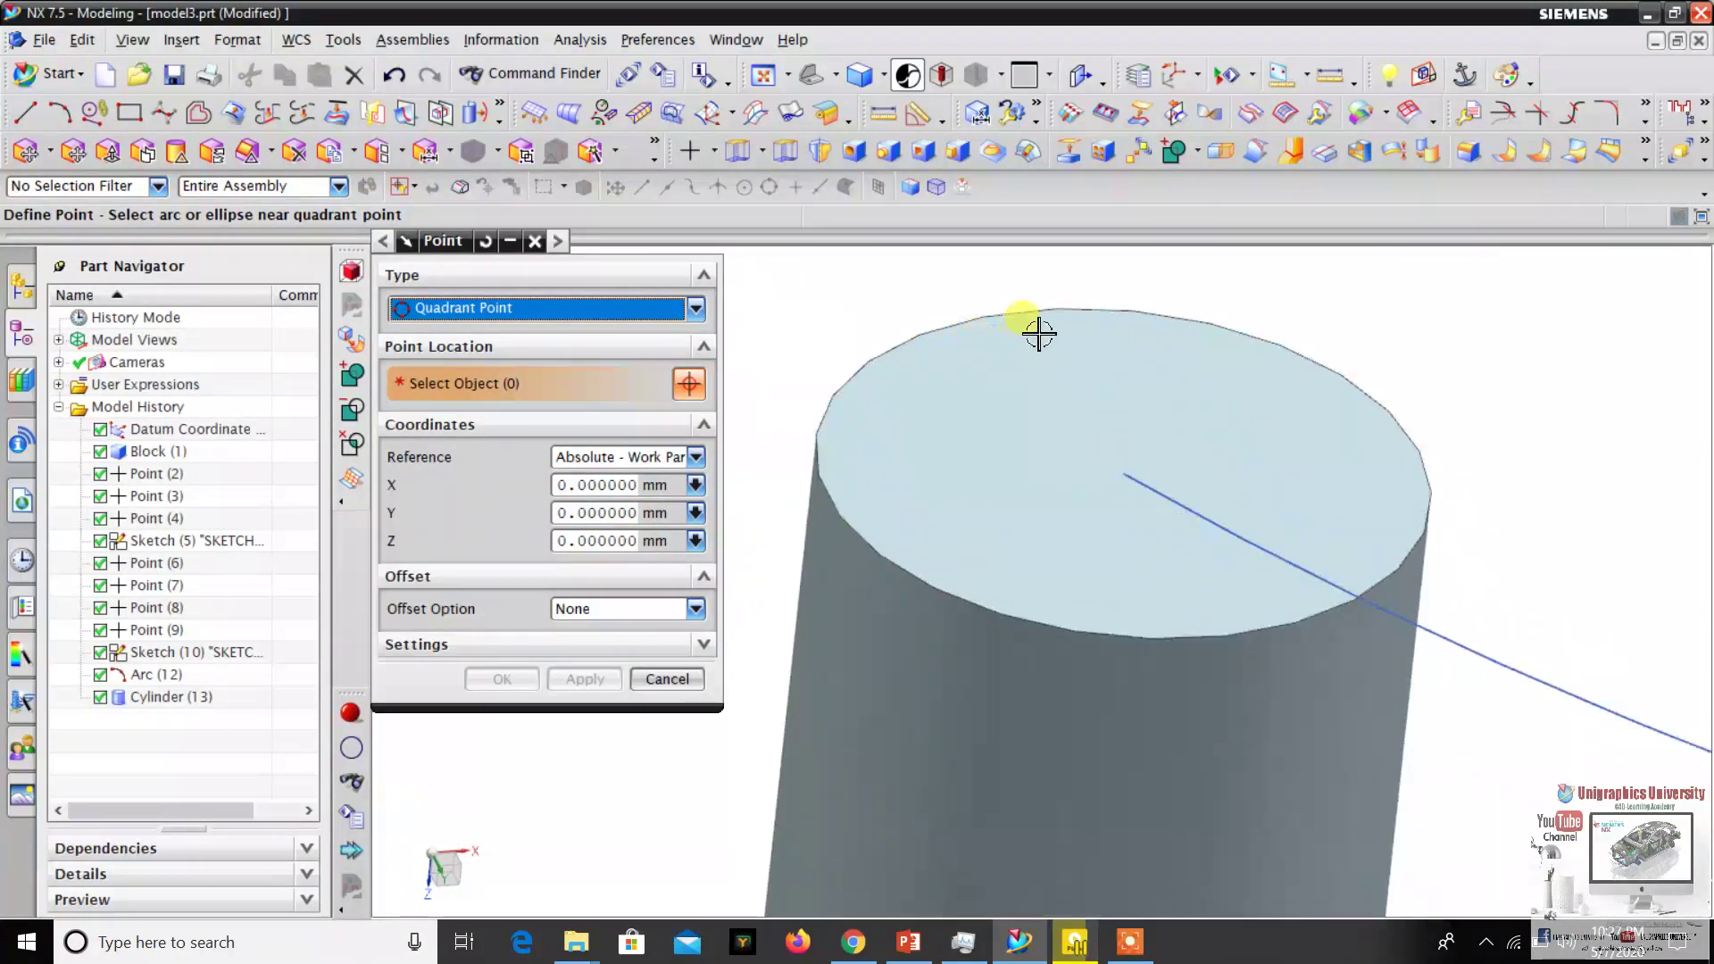
scroll(1026, 336, down, 2)
scroll(1032, 306, up, 2)
scroll(1025, 321, down, 1)
scroll(1027, 317, up, 2)
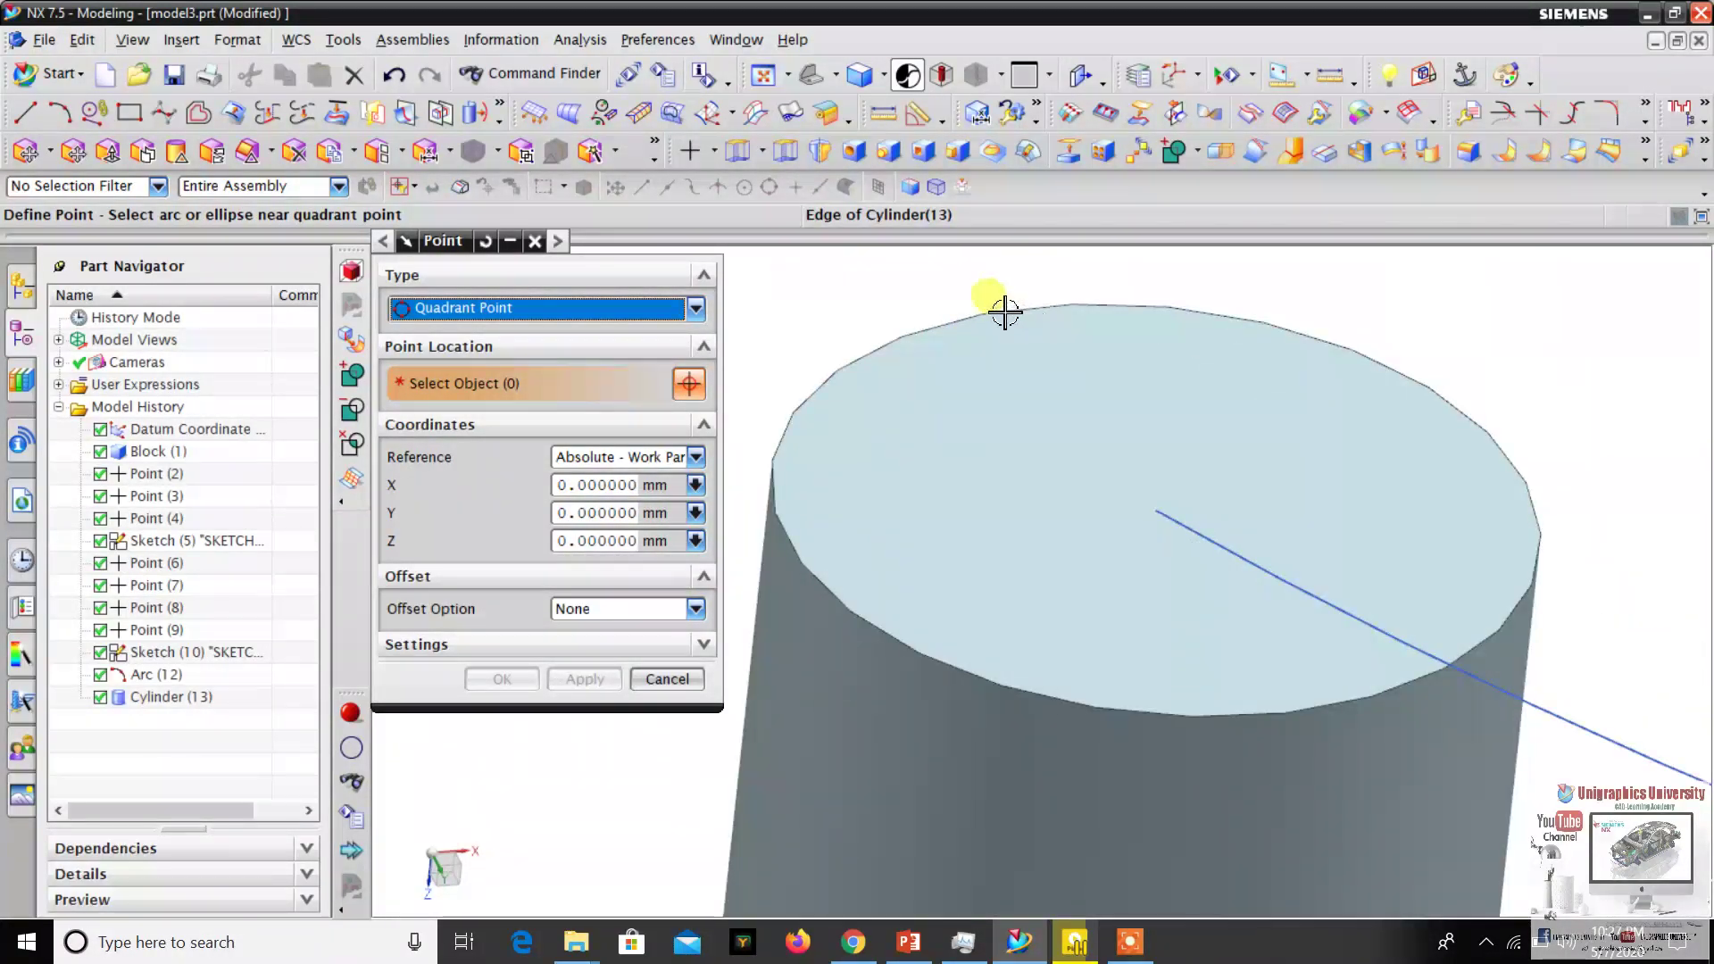
click(1003, 304)
scroll(1122, 330, down, 3)
scroll(1122, 333, up, 1)
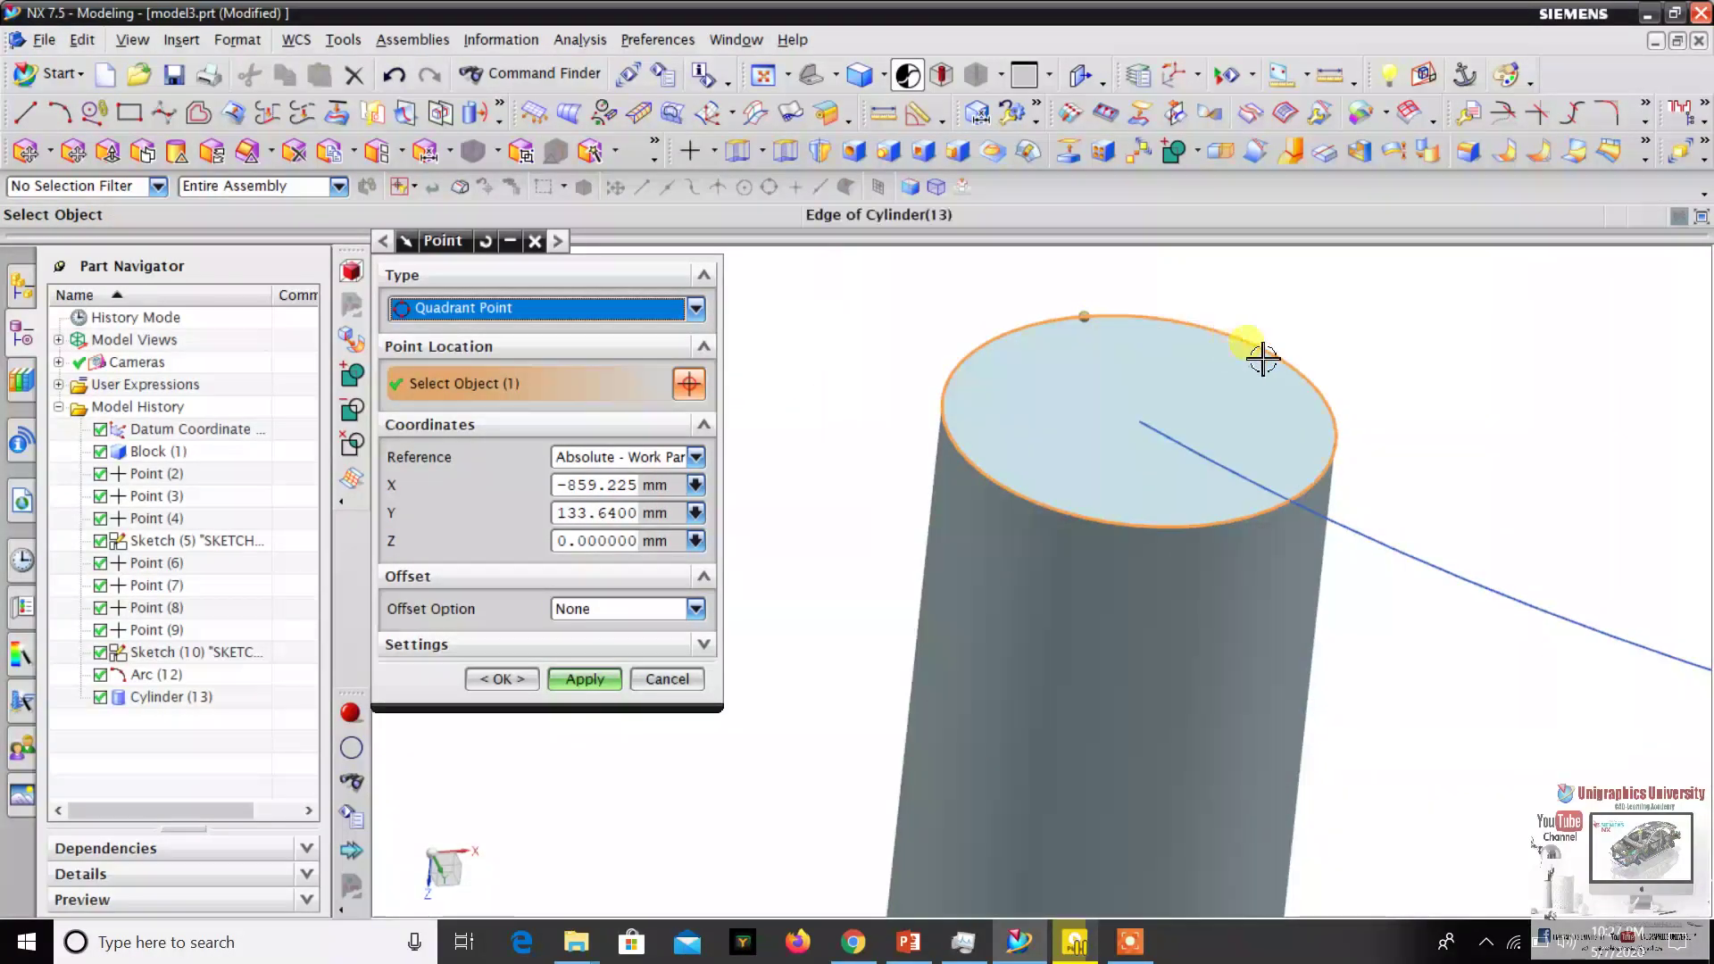
Move the quadrant point between the other quadrants of the cylinder's top edge, and reset the definition.
click(1344, 327)
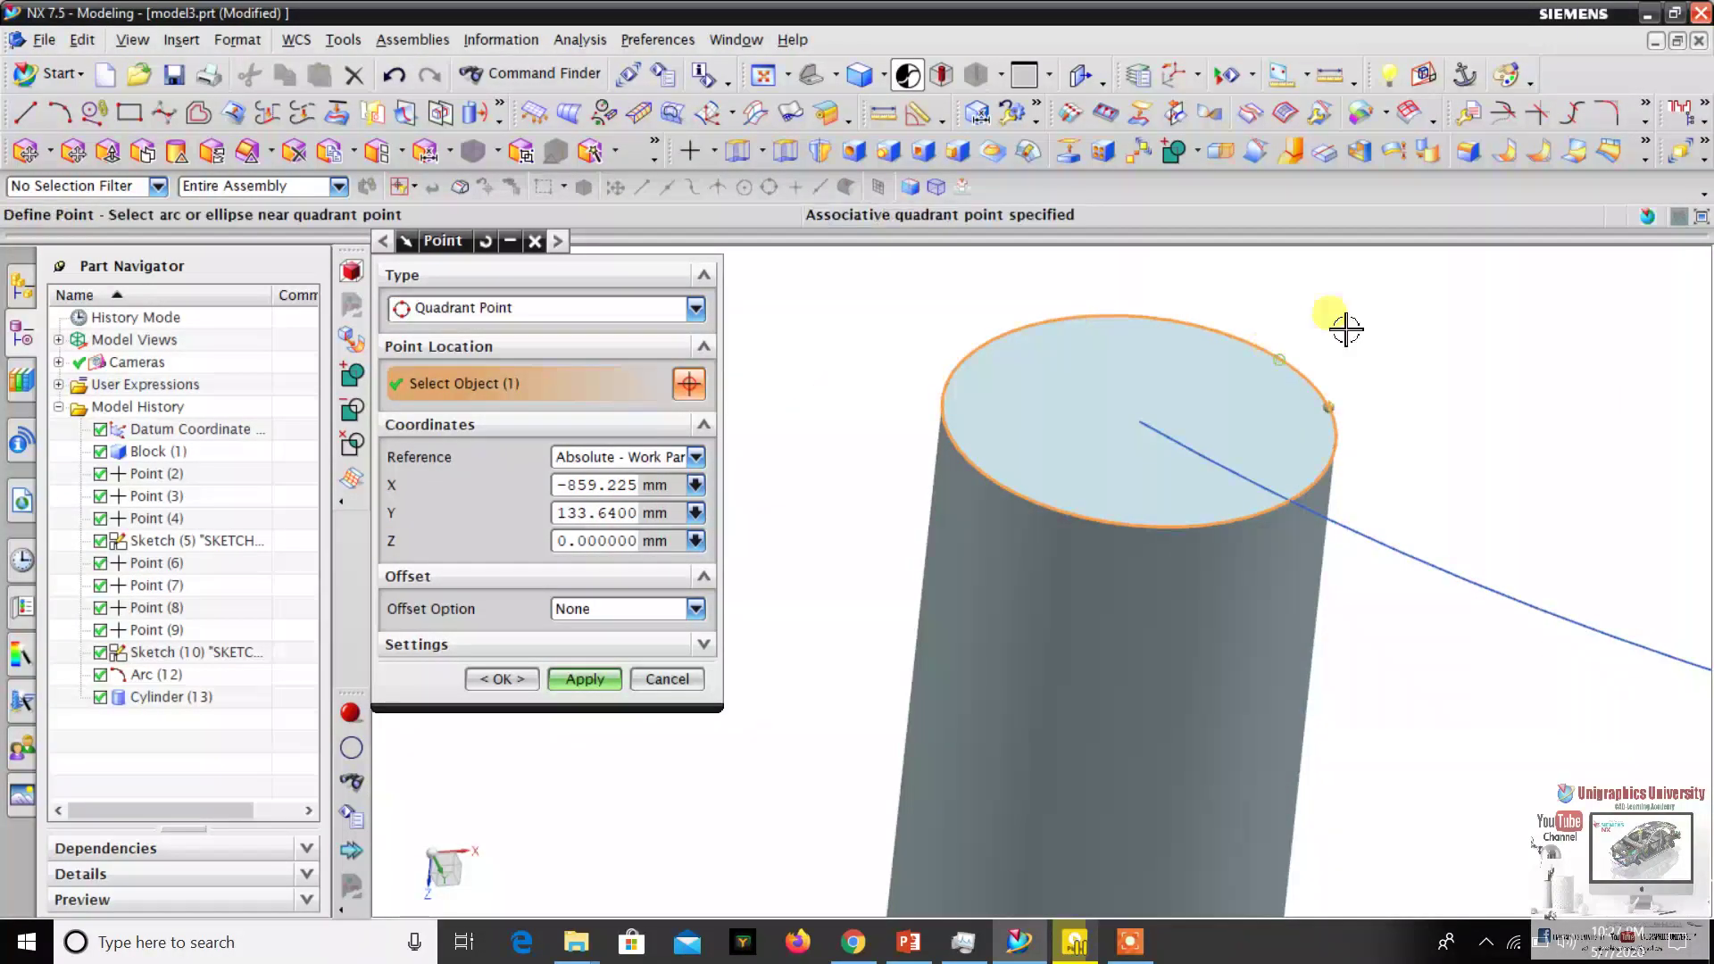
click(951, 432)
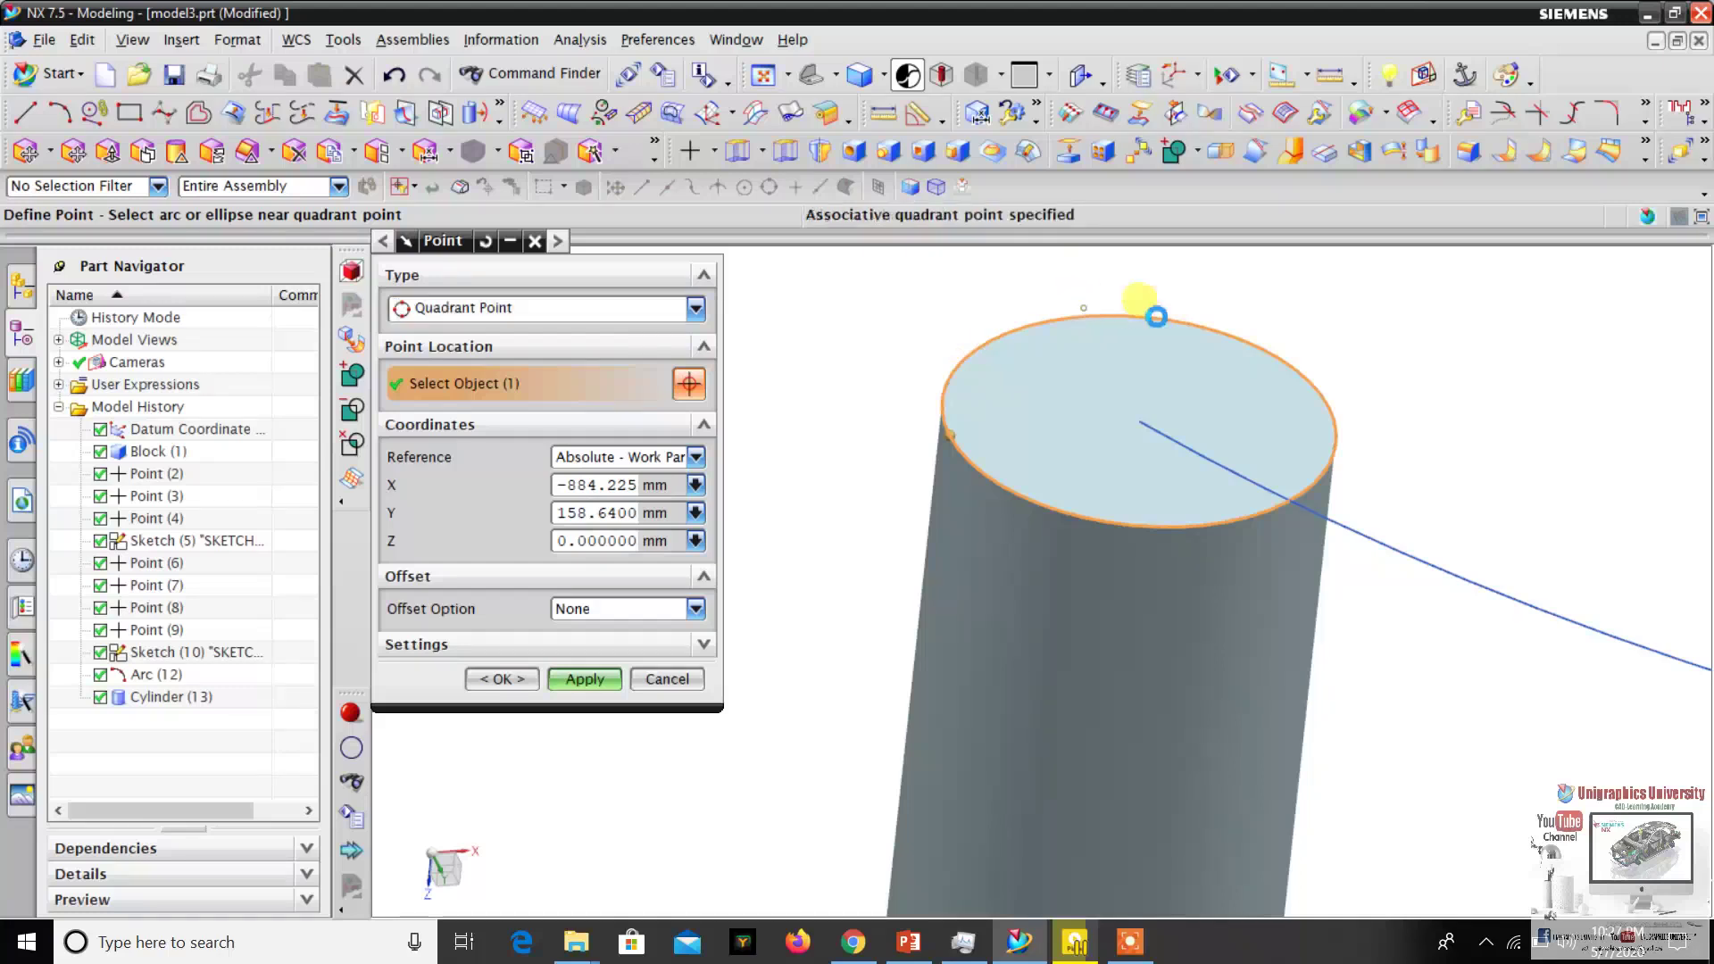
click(1189, 511)
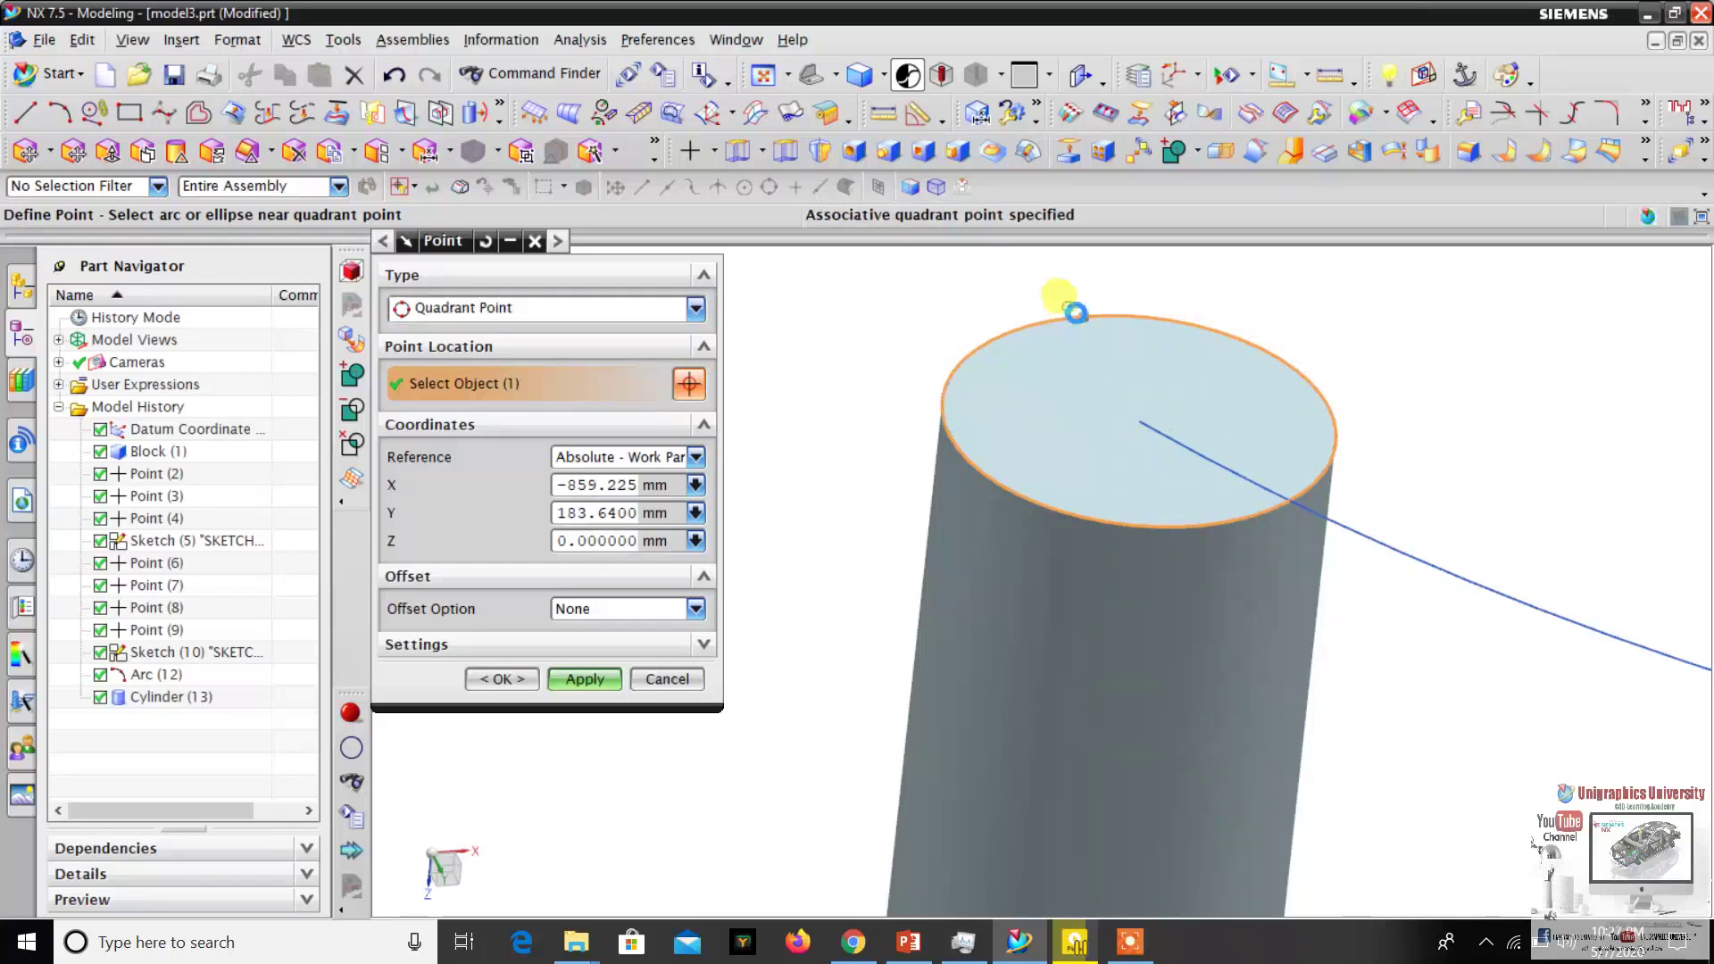
click(1308, 369)
click(966, 440)
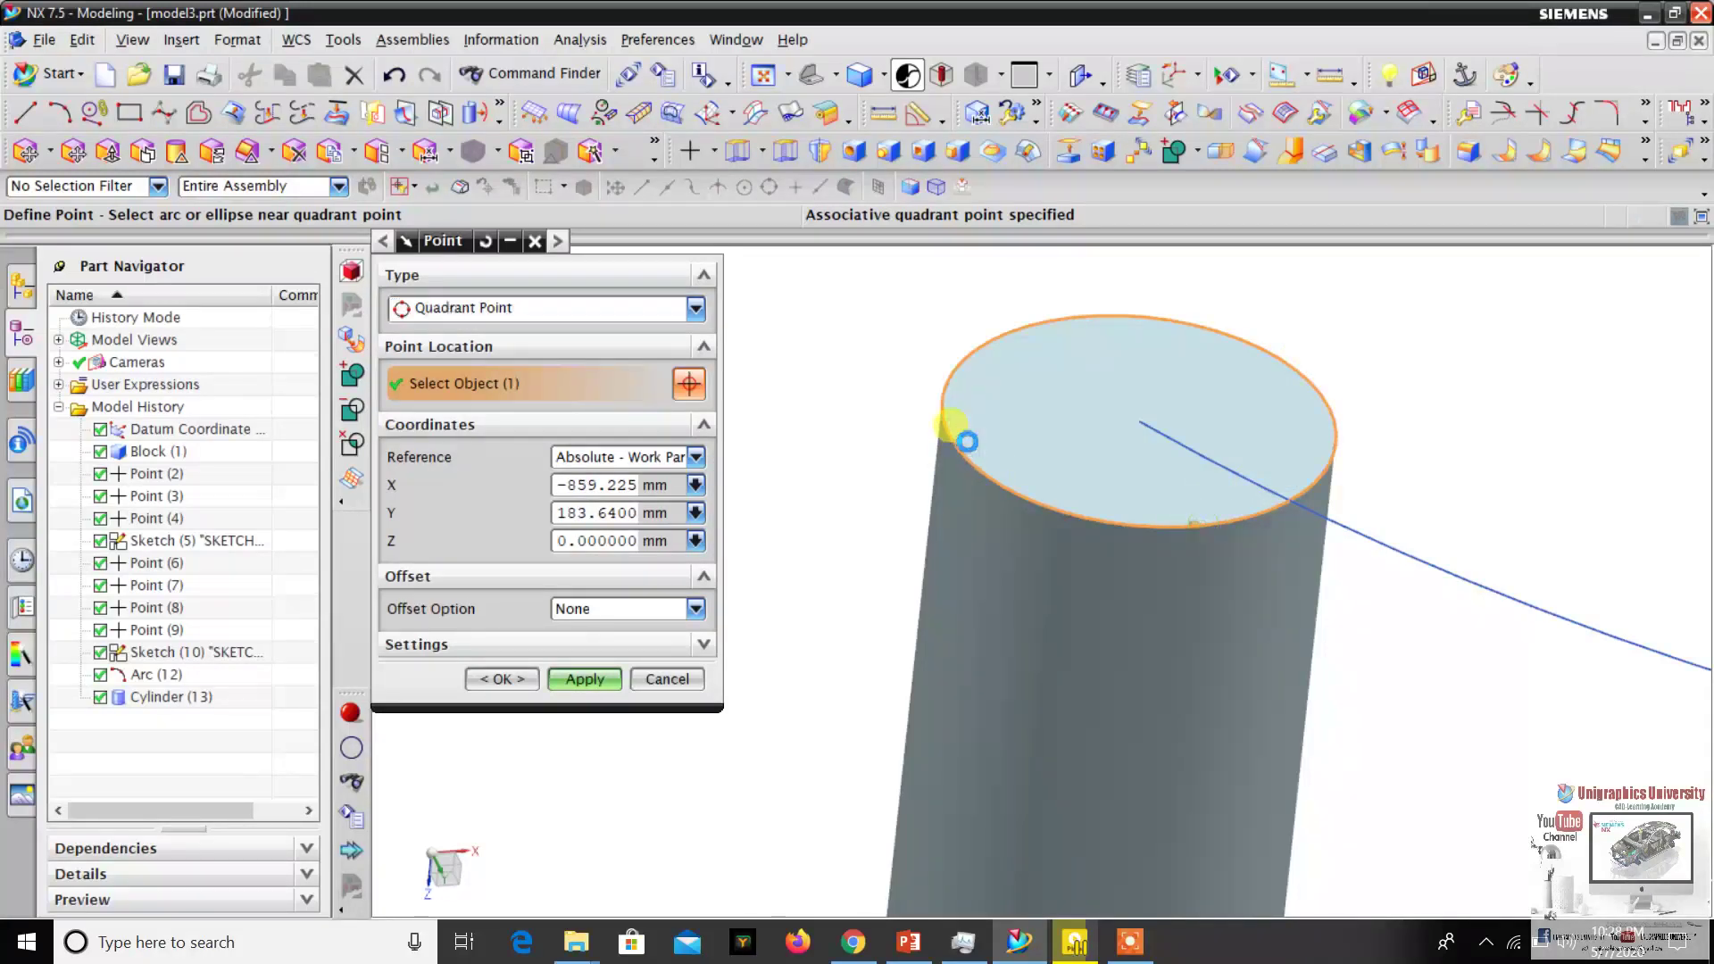
click(942, 442)
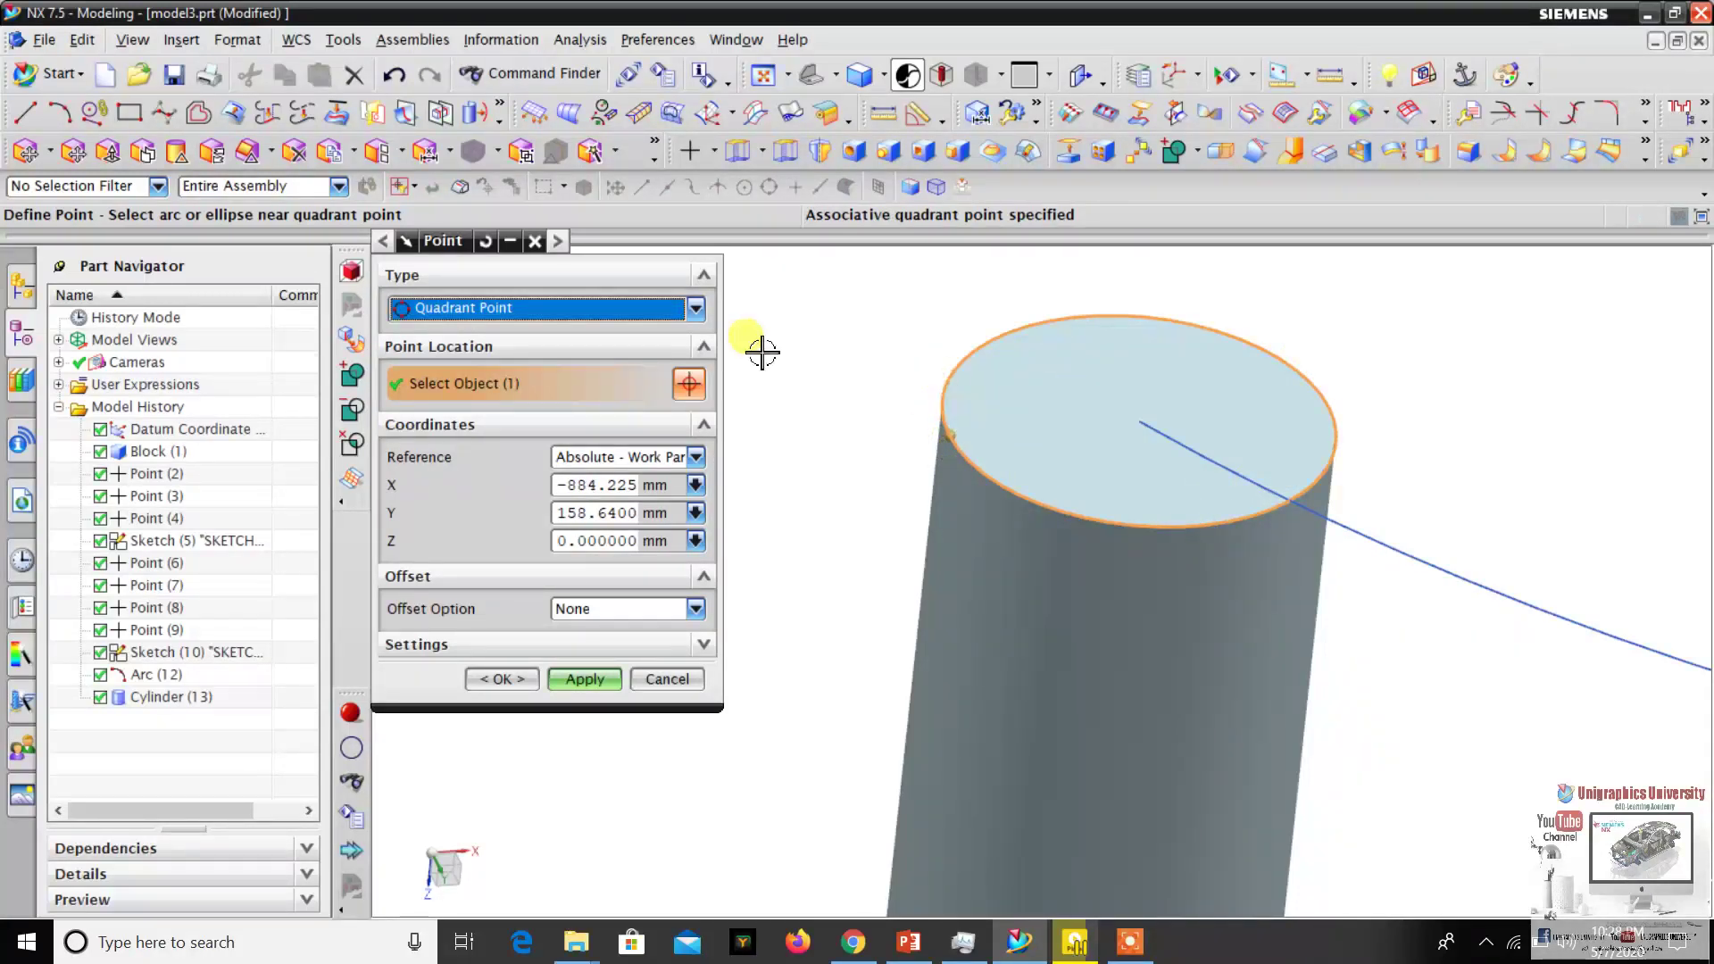
click(482, 246)
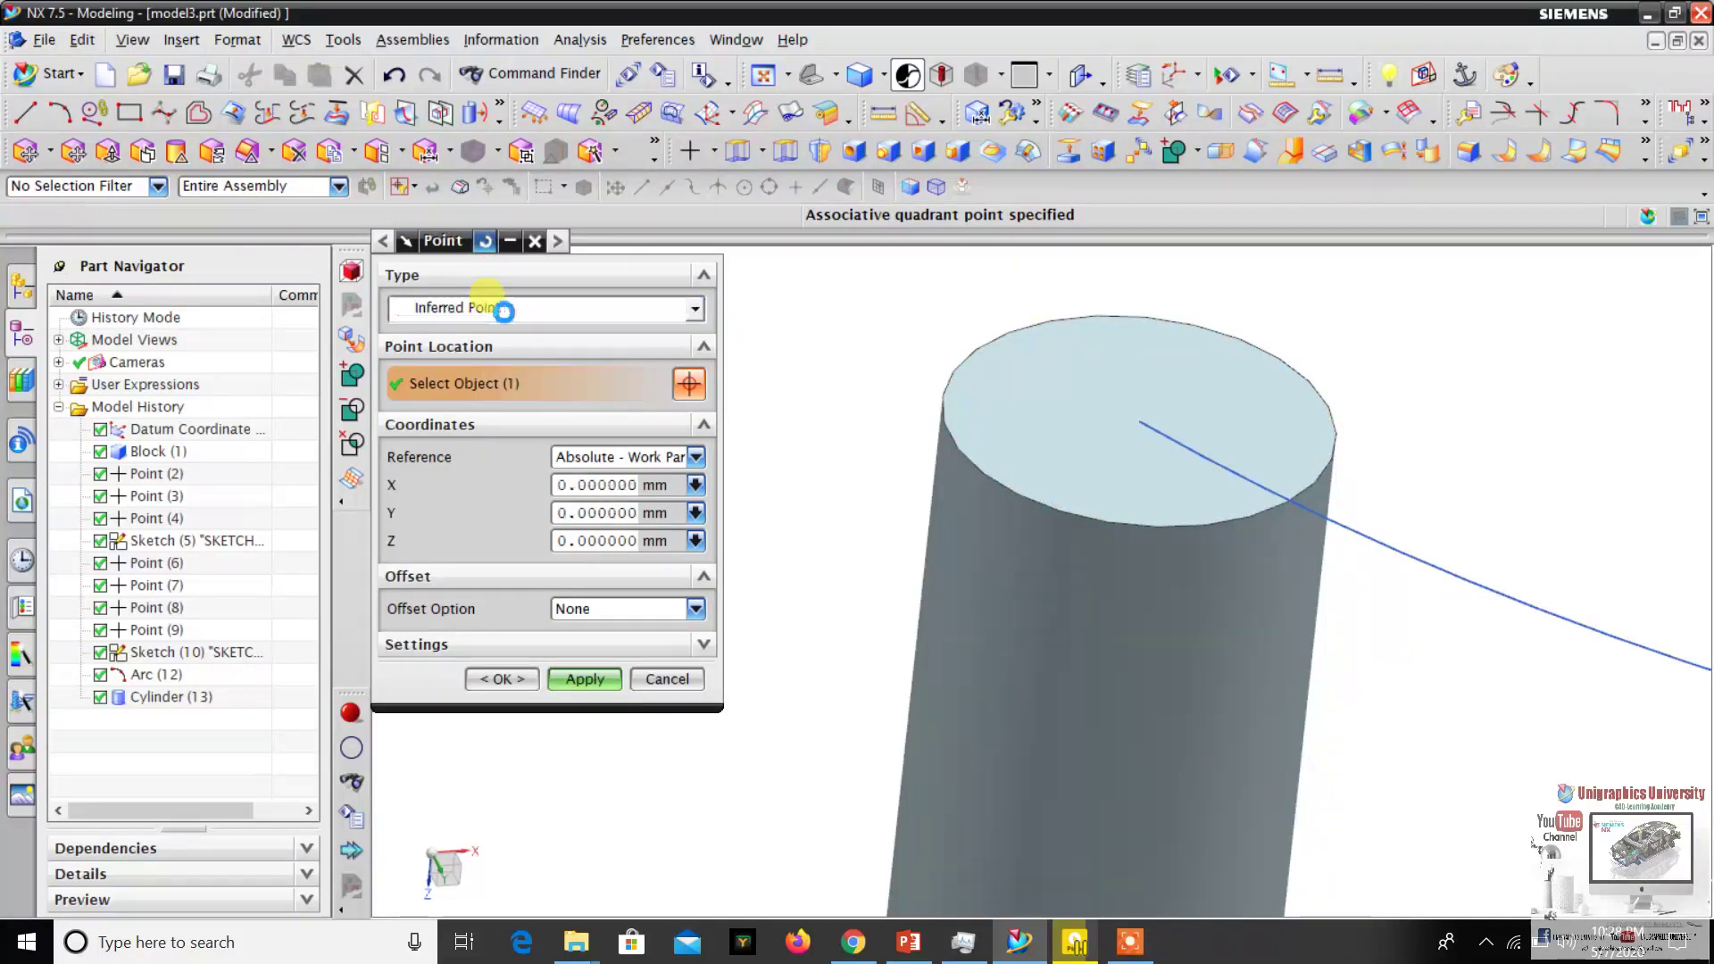
Define a Point on Curve/Edge datum point on the large arc near its free end, at a U parameter of about 0.03.
click(503, 311)
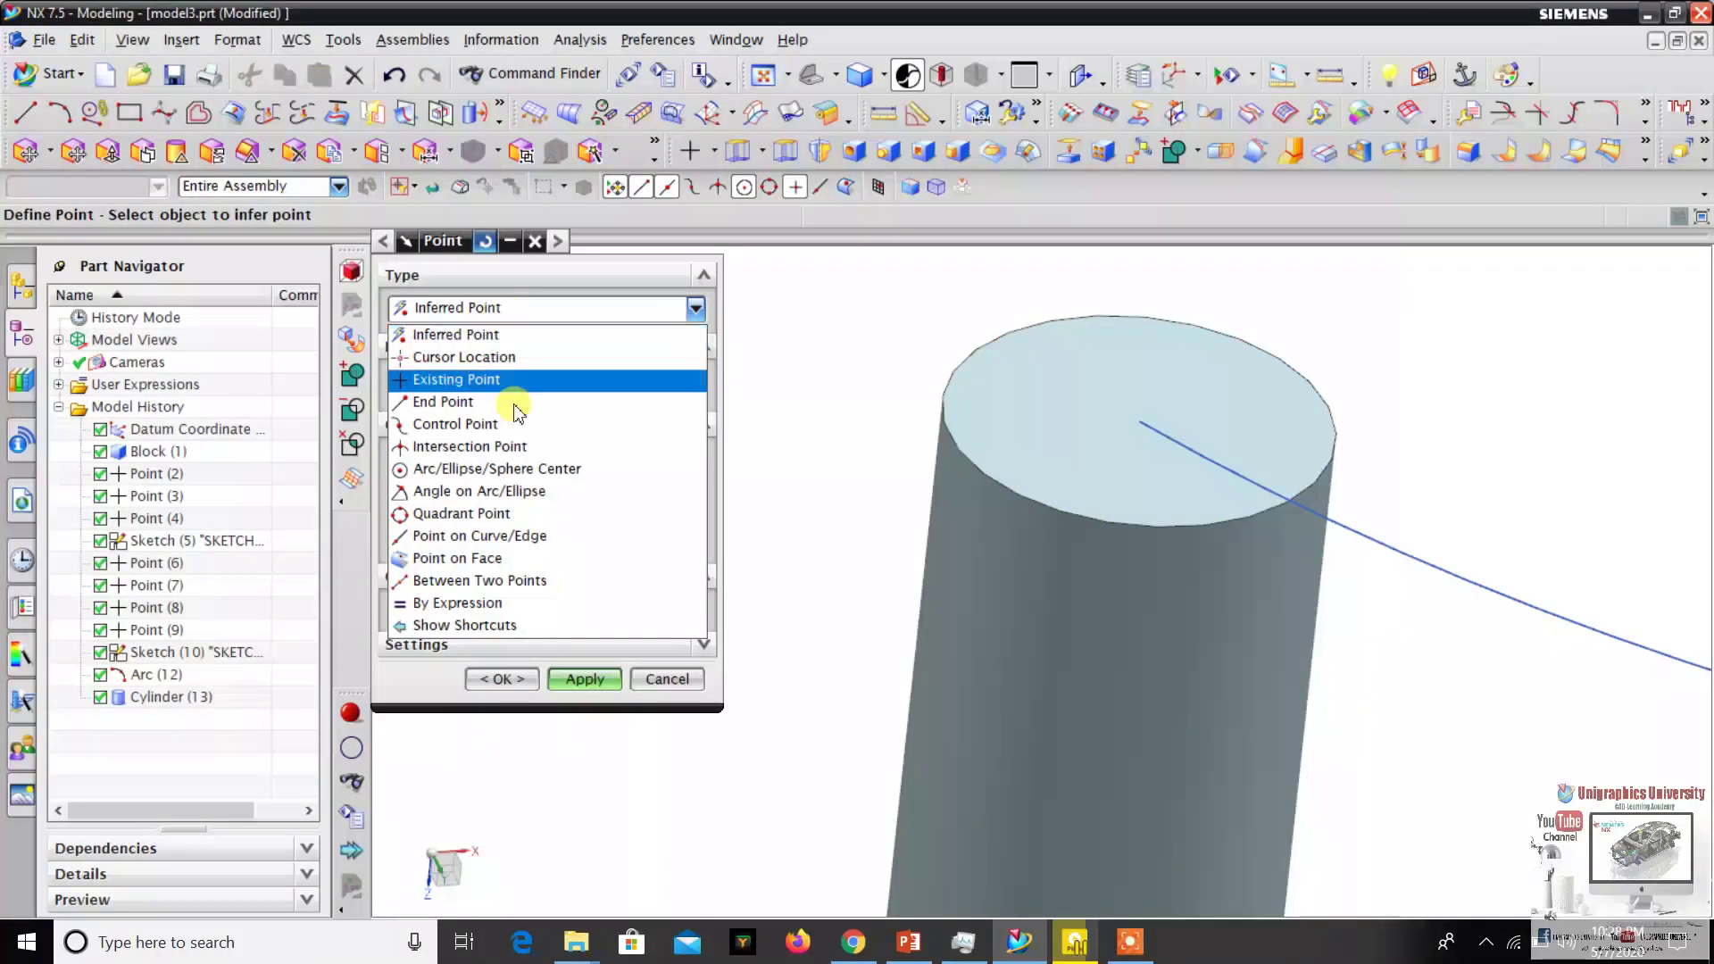
click(497, 537)
scroll(888, 365, down, 5)
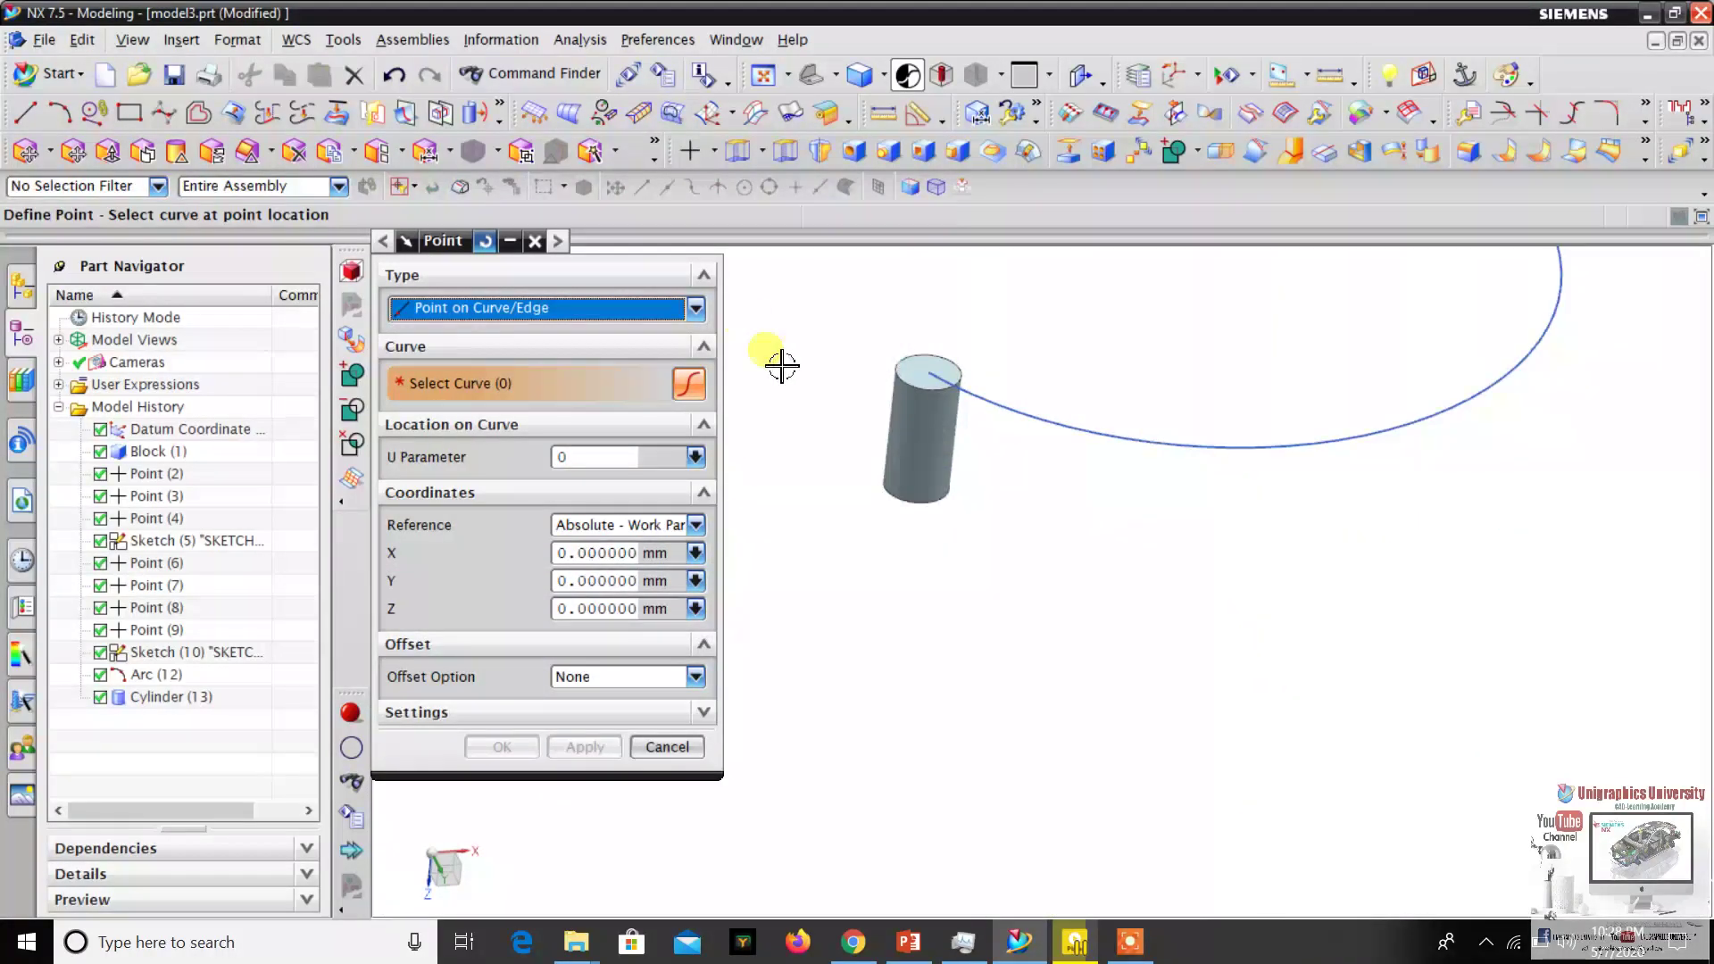
scroll(862, 367, up, 3)
scroll(1002, 411, down, 3)
scroll(1076, 400, up, 5)
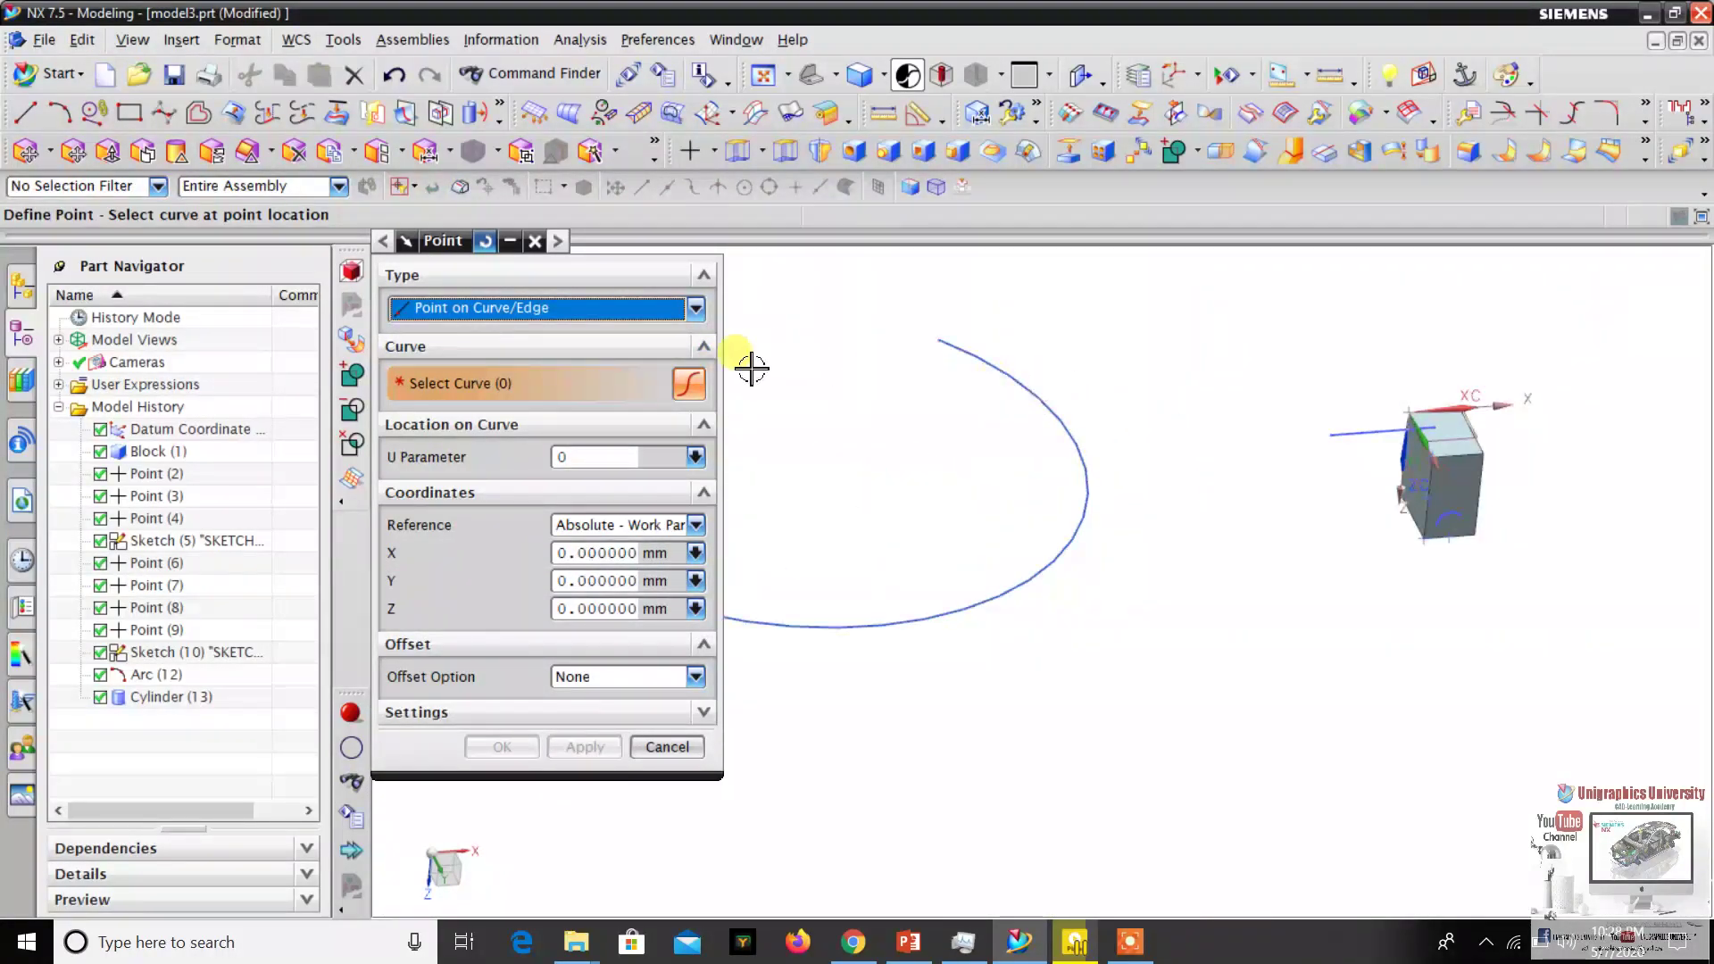
scroll(1045, 388, down, 5)
scroll(1009, 383, up, 4)
scroll(1077, 382, down, 4)
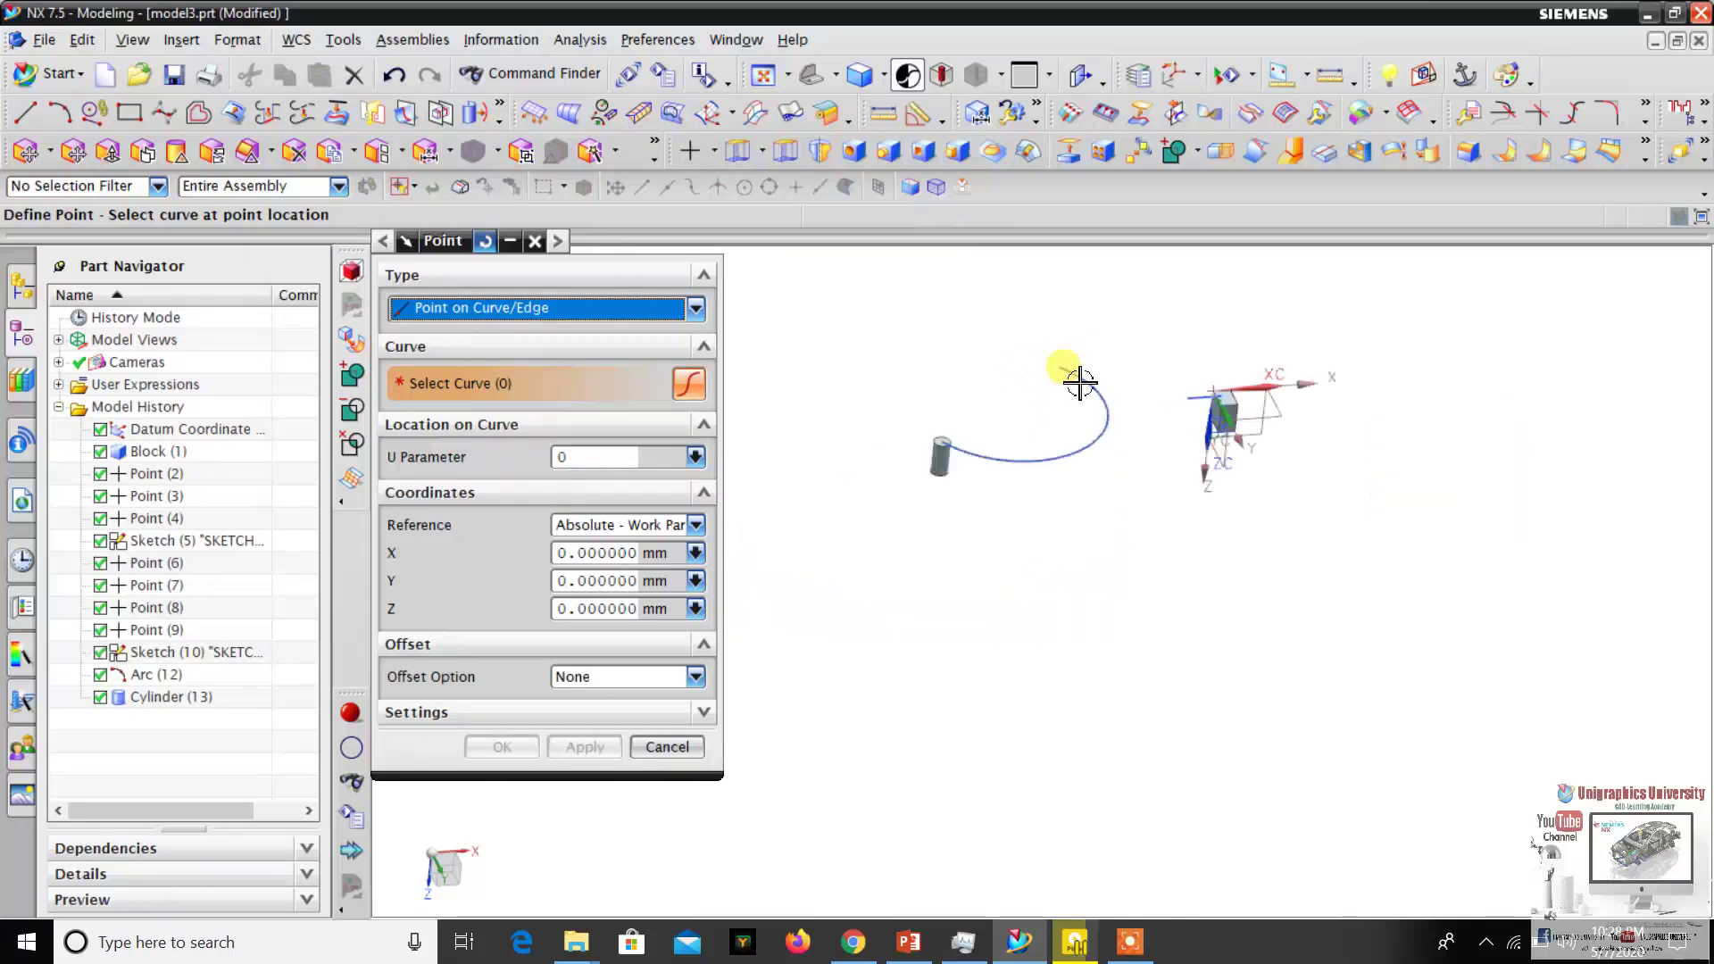
scroll(1079, 382, up, 4)
scroll(1062, 359, up, 3)
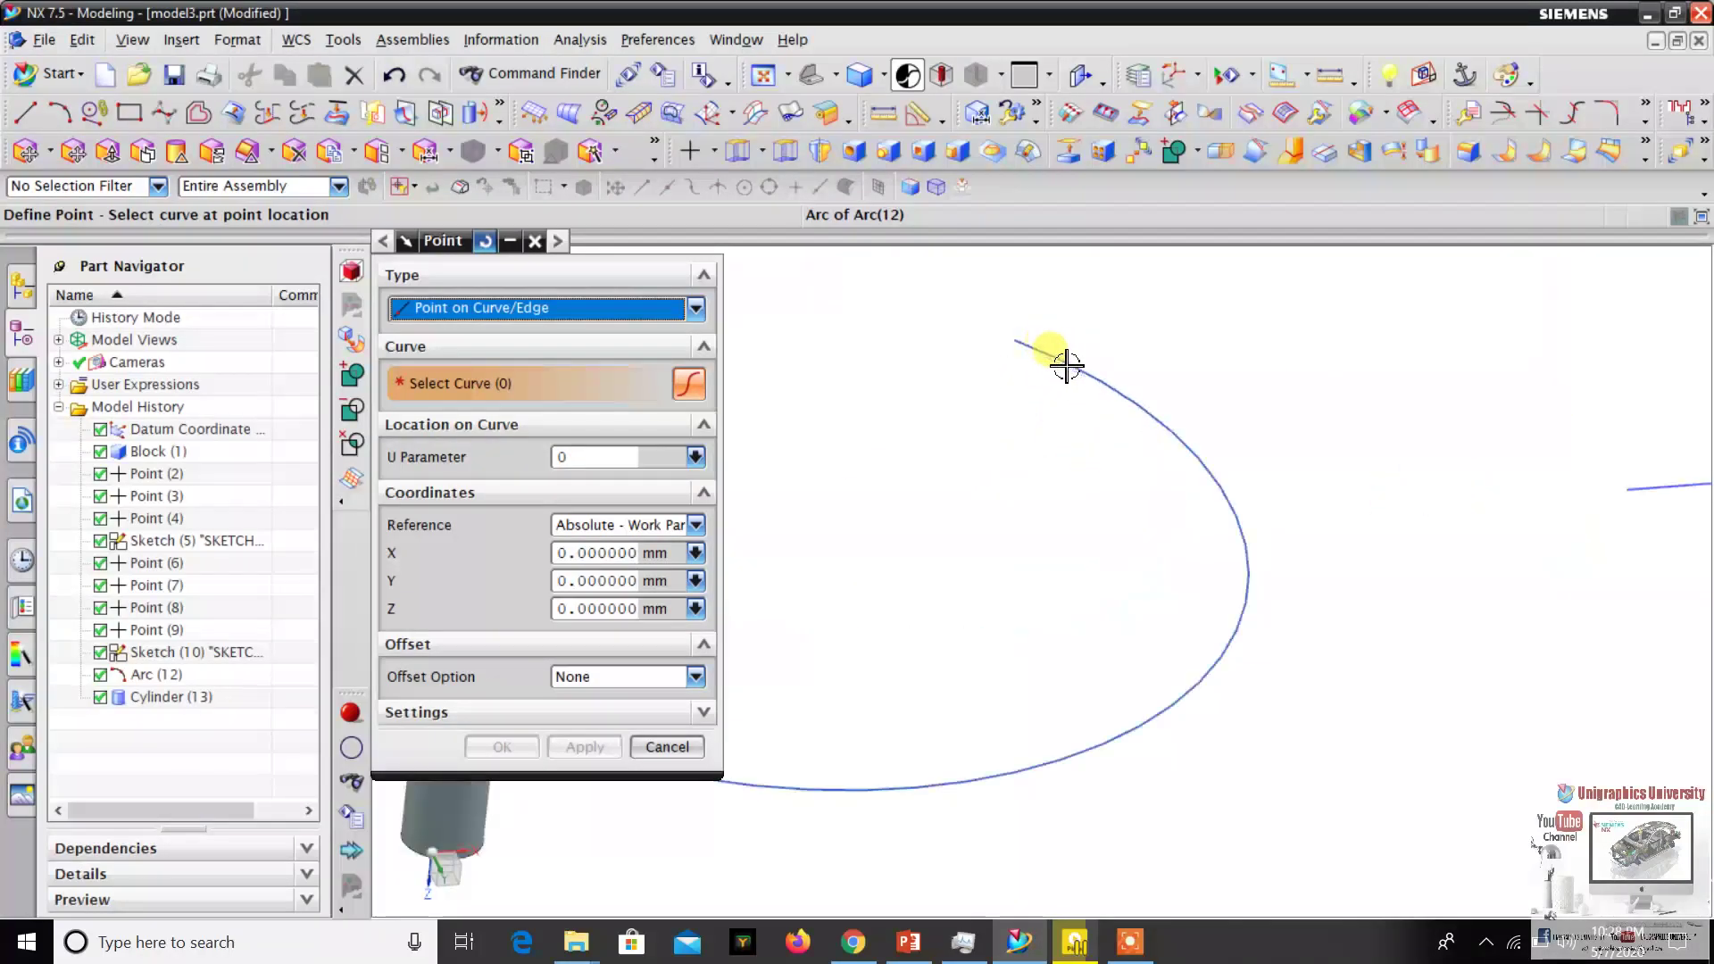
click(1062, 355)
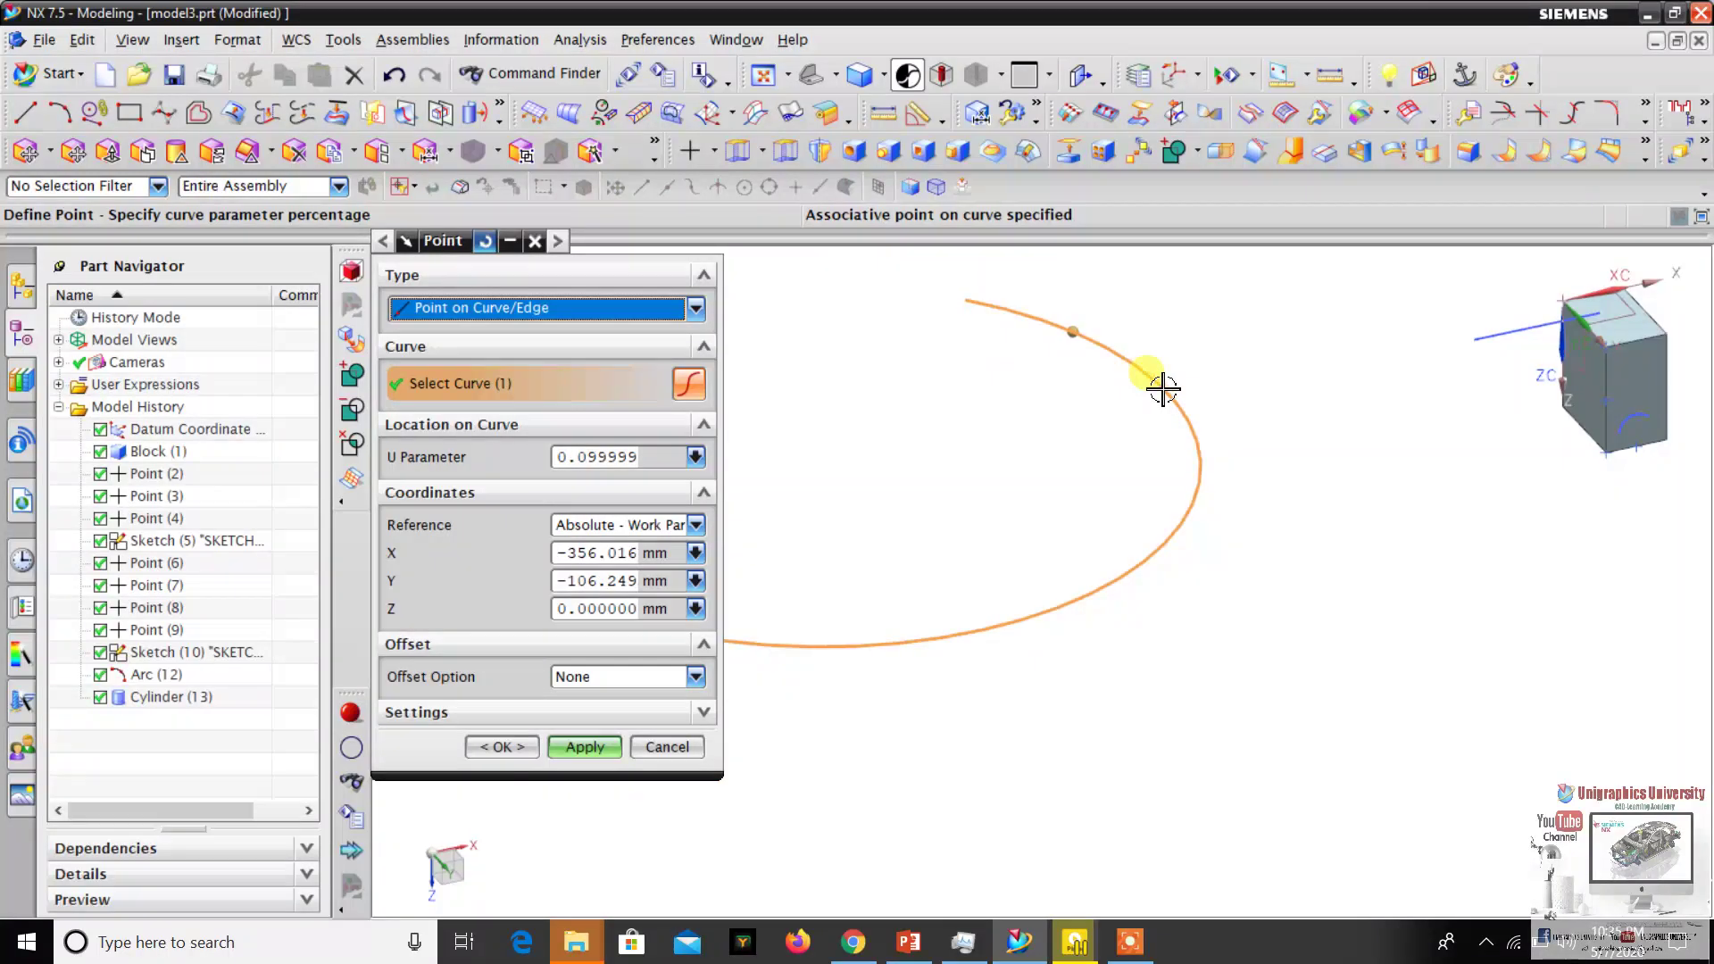
Slide the point along the large arc to a U parameter of about 0.50.
mouse_move(1162, 388)
mouse_down()
mouse_move(1208, 463)
mouse_move(1154, 555)
mouse_up()
scroll(1172, 530, down, 4)
scroll(1164, 558, up, 3)
scroll(1151, 507, down, 4)
scroll(1151, 505, up, 4)
mouse_move(1182, 433)
middle_down()
mouse_move(1128, 490)
mouse_move(1098, 490)
mouse_move(1201, 419)
middle_up()
Relocate the point onto the block's nearest vertical edge and slide it to a U parameter of about 0.68.
scroll(1200, 419, up, 5)
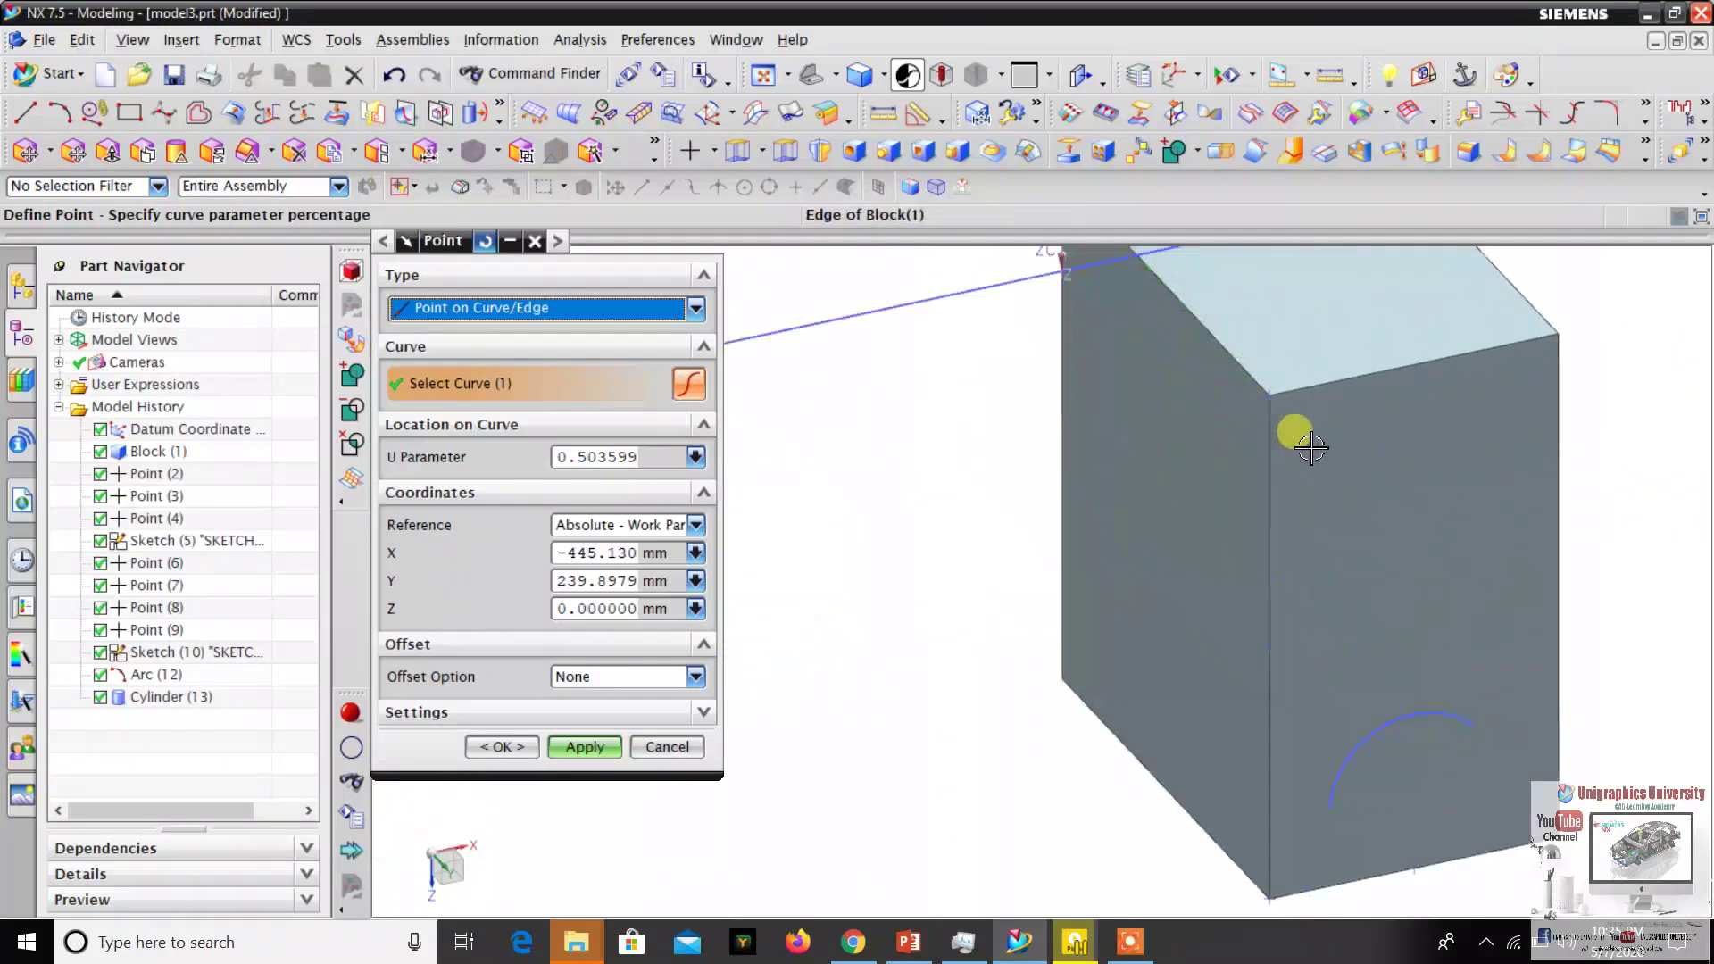
click(1221, 435)
click(1348, 407)
scroll(1329, 409, up, 5)
scroll(1286, 423, down, 4)
click(1414, 391)
scroll(1071, 446, down, 5)
scroll(1090, 432, up, 5)
click(1106, 430)
drag(1104, 572, 1109, 642)
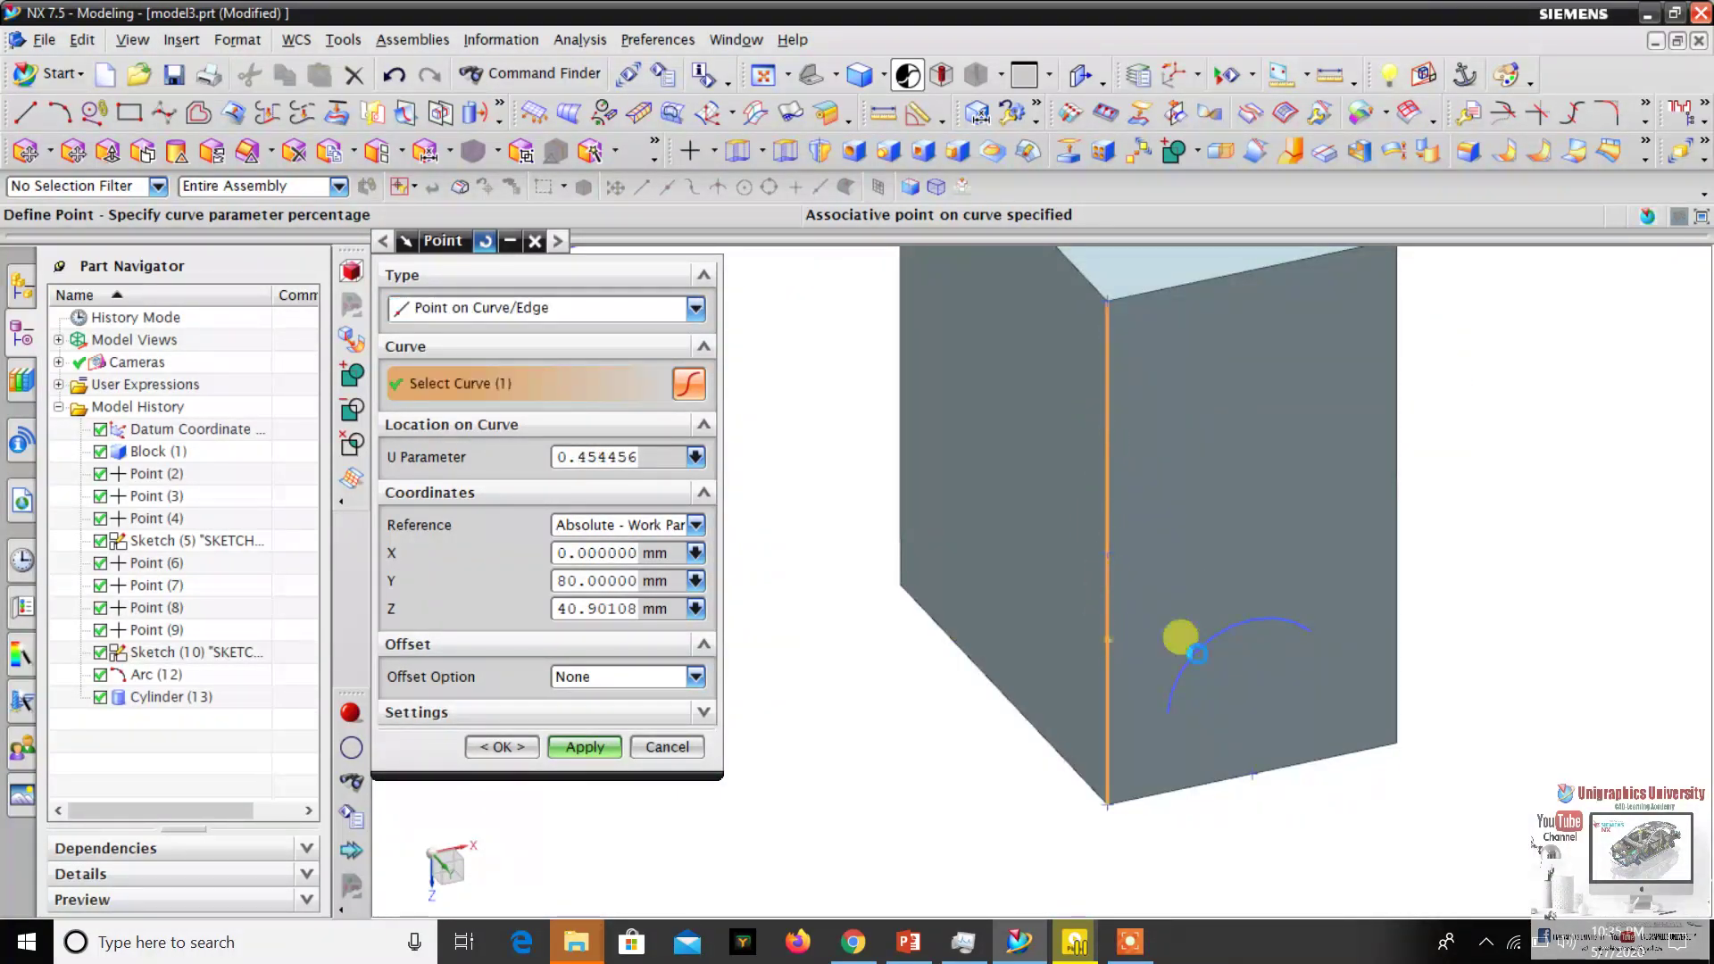
scroll(1224, 621, down, 4)
scroll(1228, 572, up, 3)
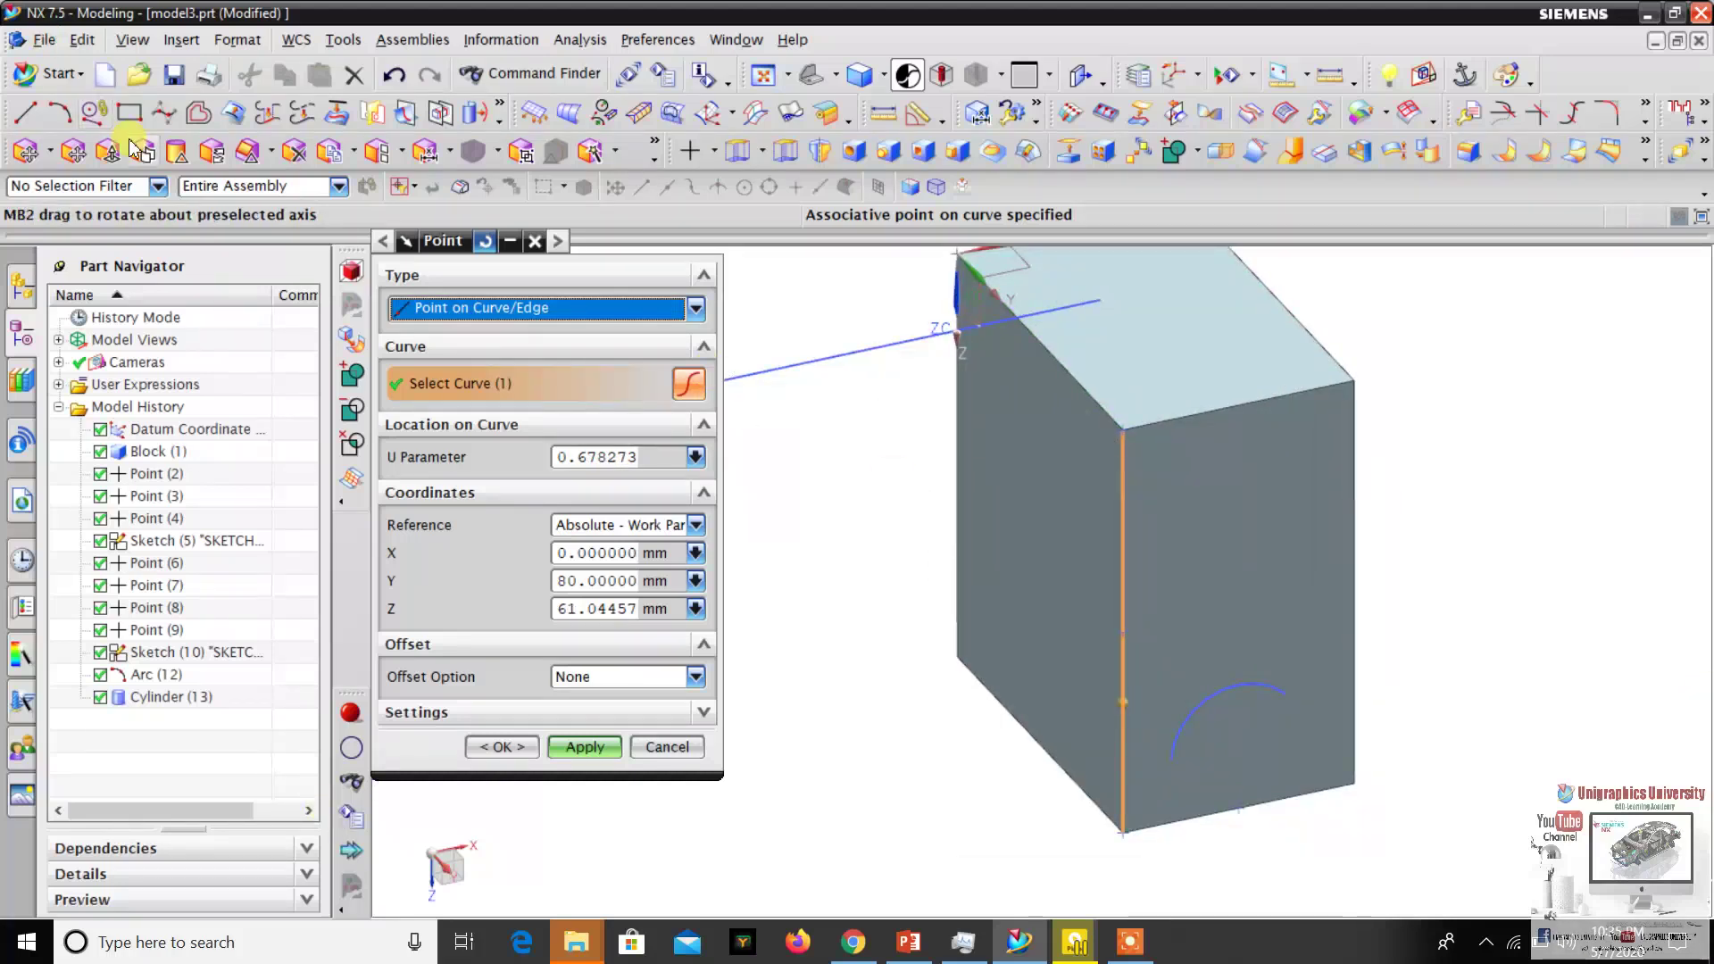
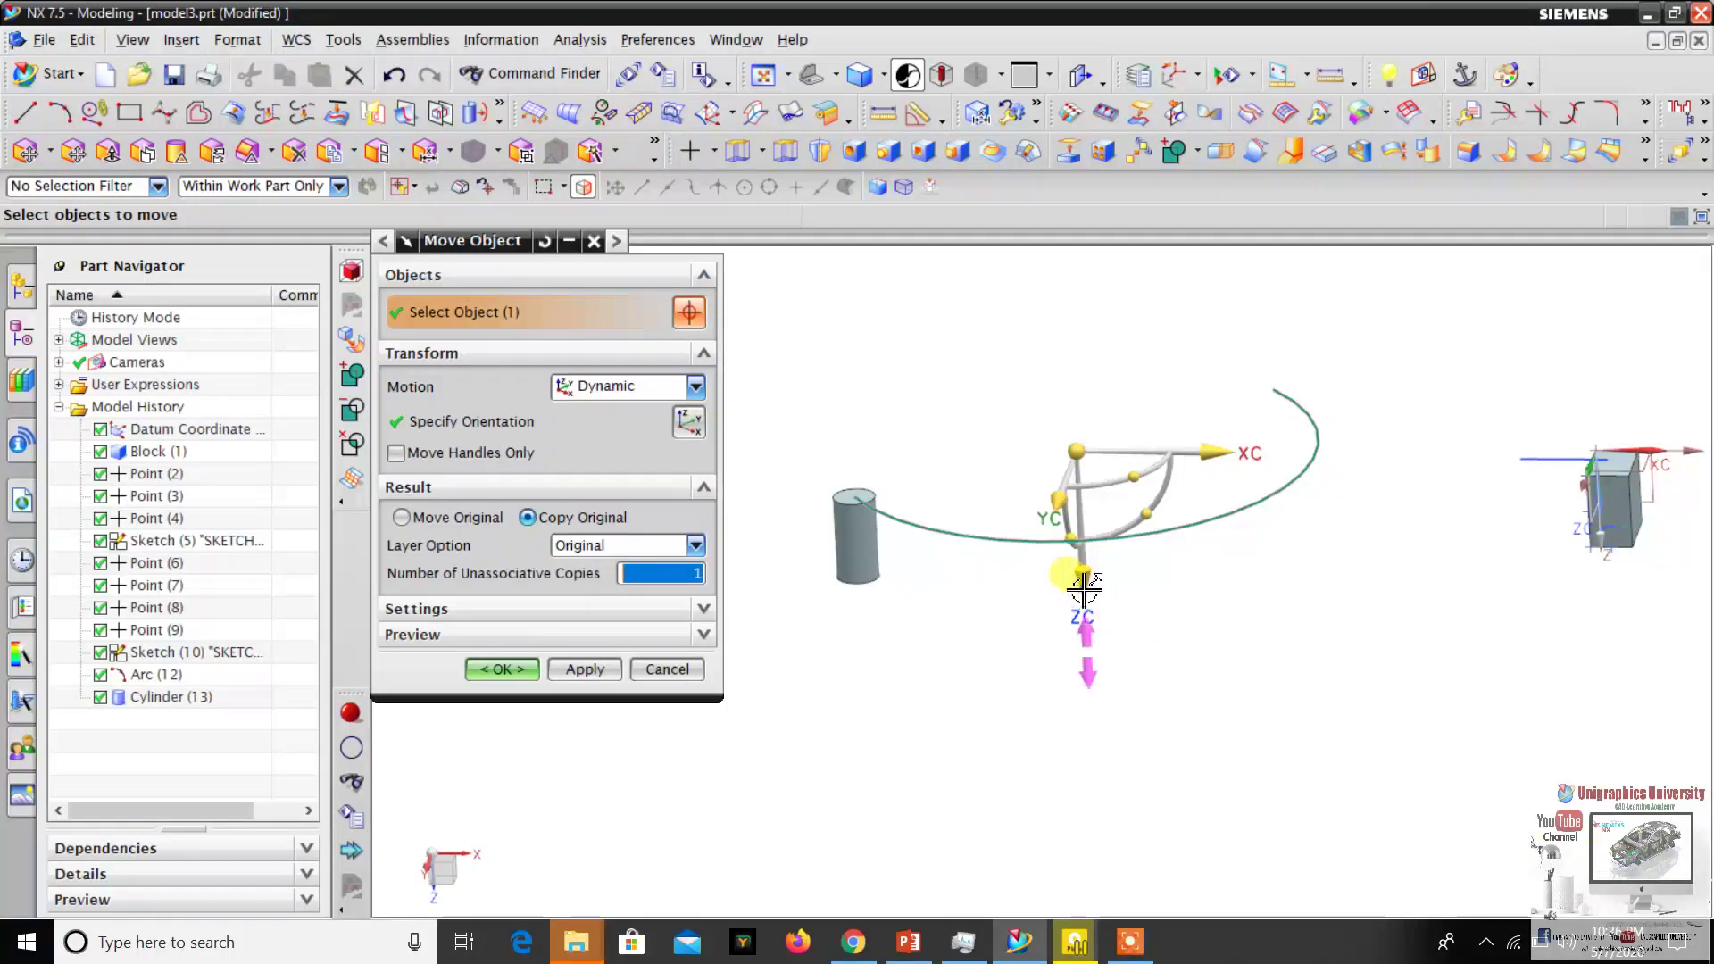
Copy the large arc with Move Object by a distance of -350 mm along ZC.
drag(1083, 589, 1046, 296)
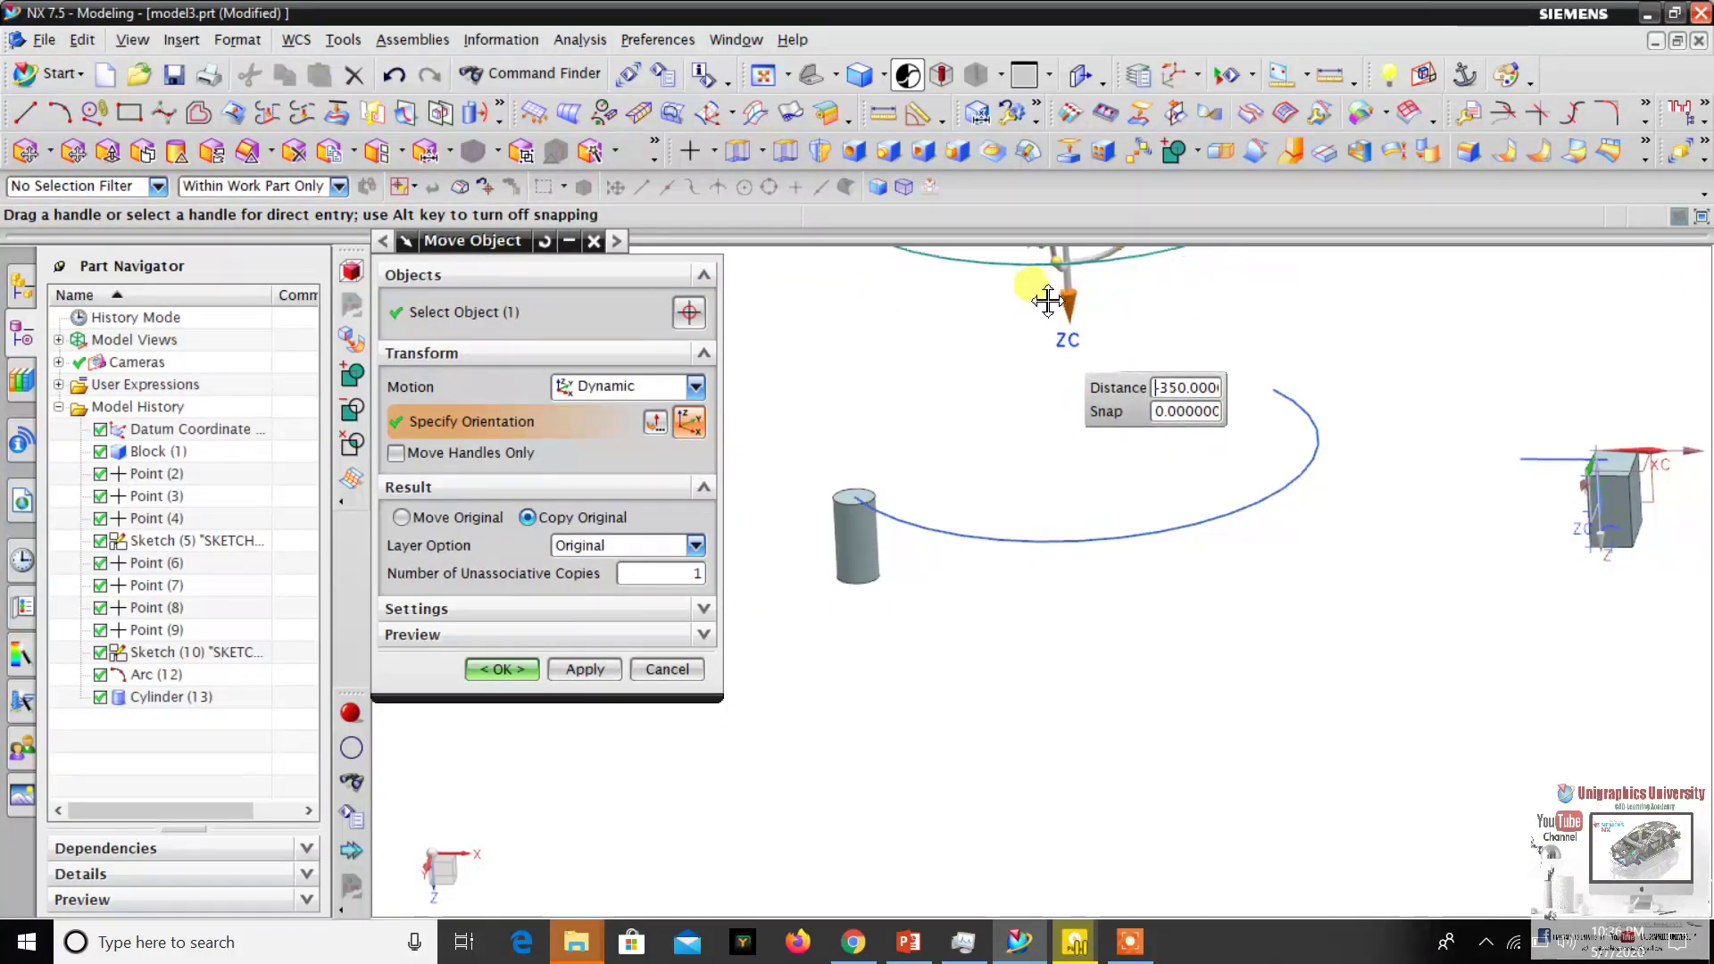
middle_click(1514, 457)
scroll(1106, 588, down, 2)
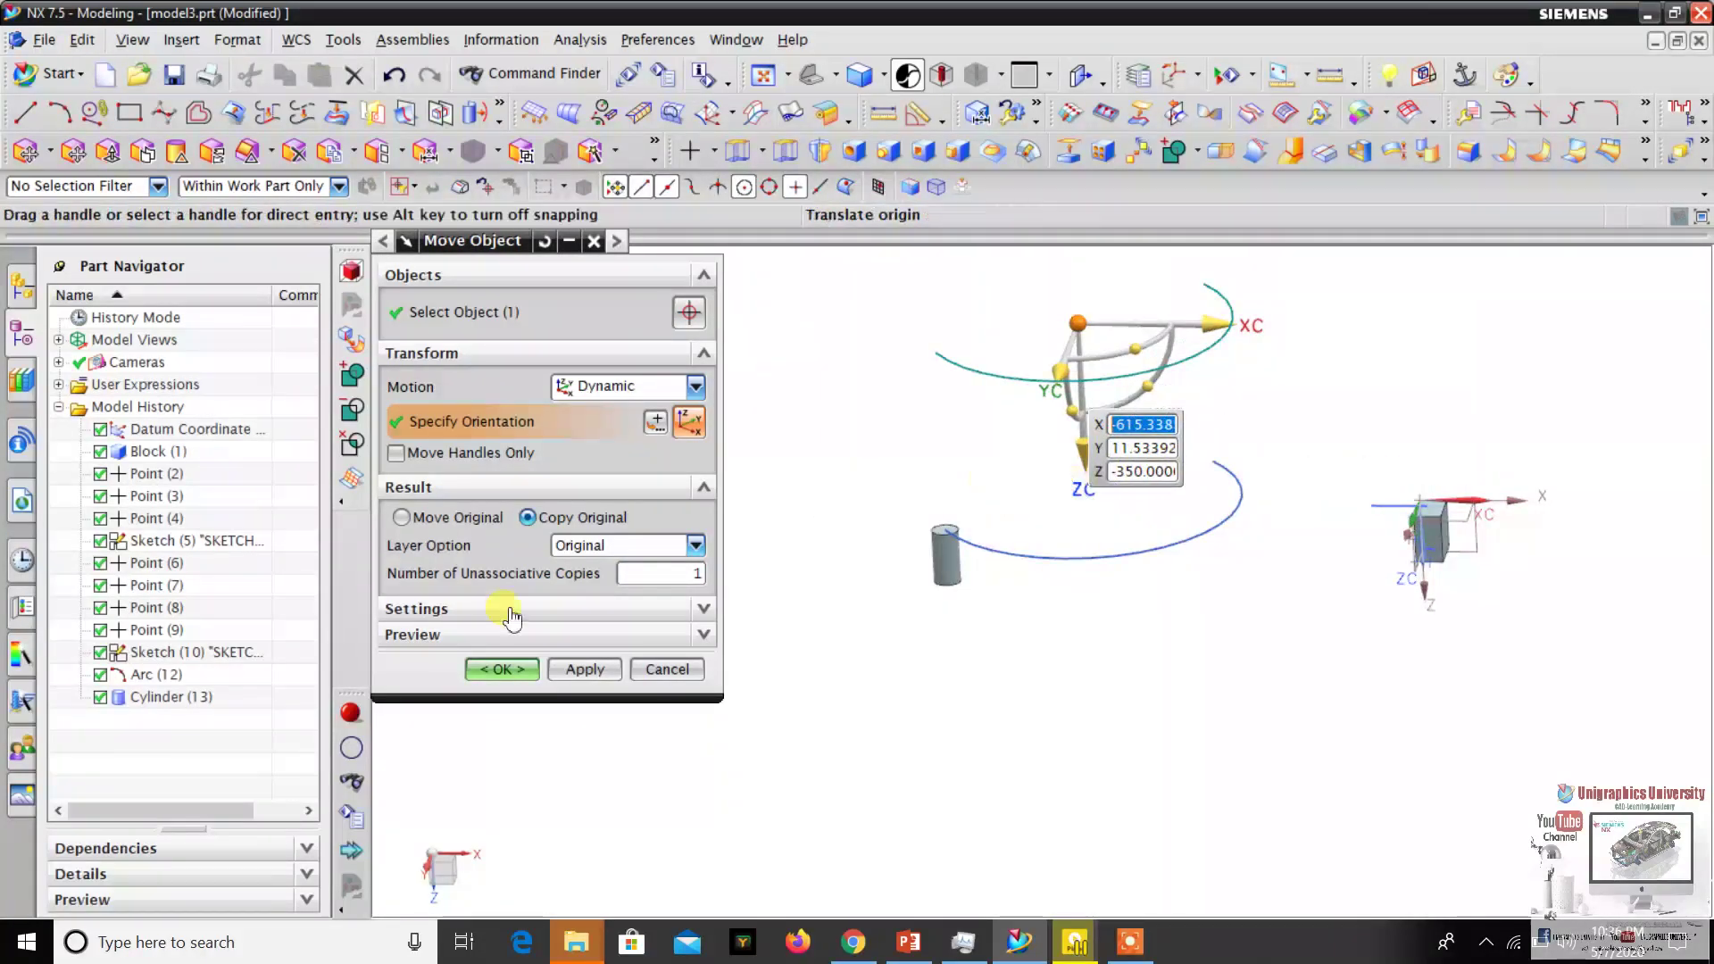
click(528, 677)
Create a Through Curves surface using the original large arc as the first section and its copy as the second.
mouse_move(1139, 536)
middle_down()
mouse_move(1148, 490)
mouse_move(1140, 522)
middle_up()
middle_drag(1152, 439, 1217, 471)
shift+middle_drag(963, 414, 1088, 476)
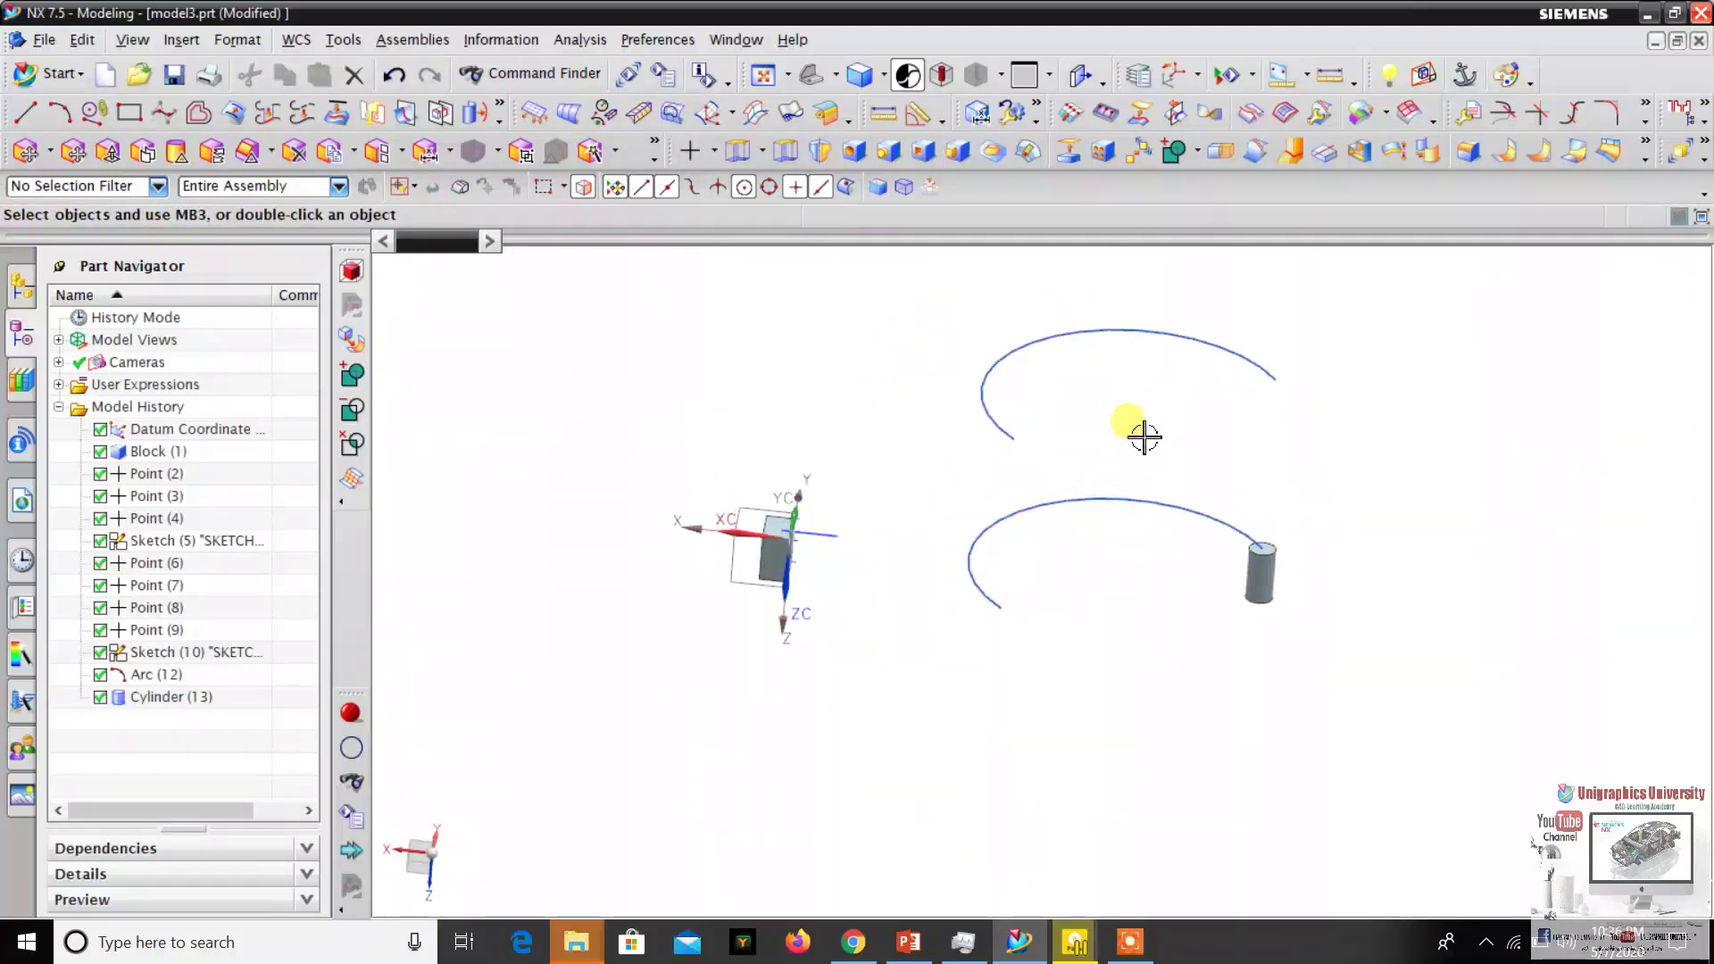
scroll(1406, 506, up, 2)
scroll(1216, 472, down, 1)
scroll(1133, 392, up, 1)
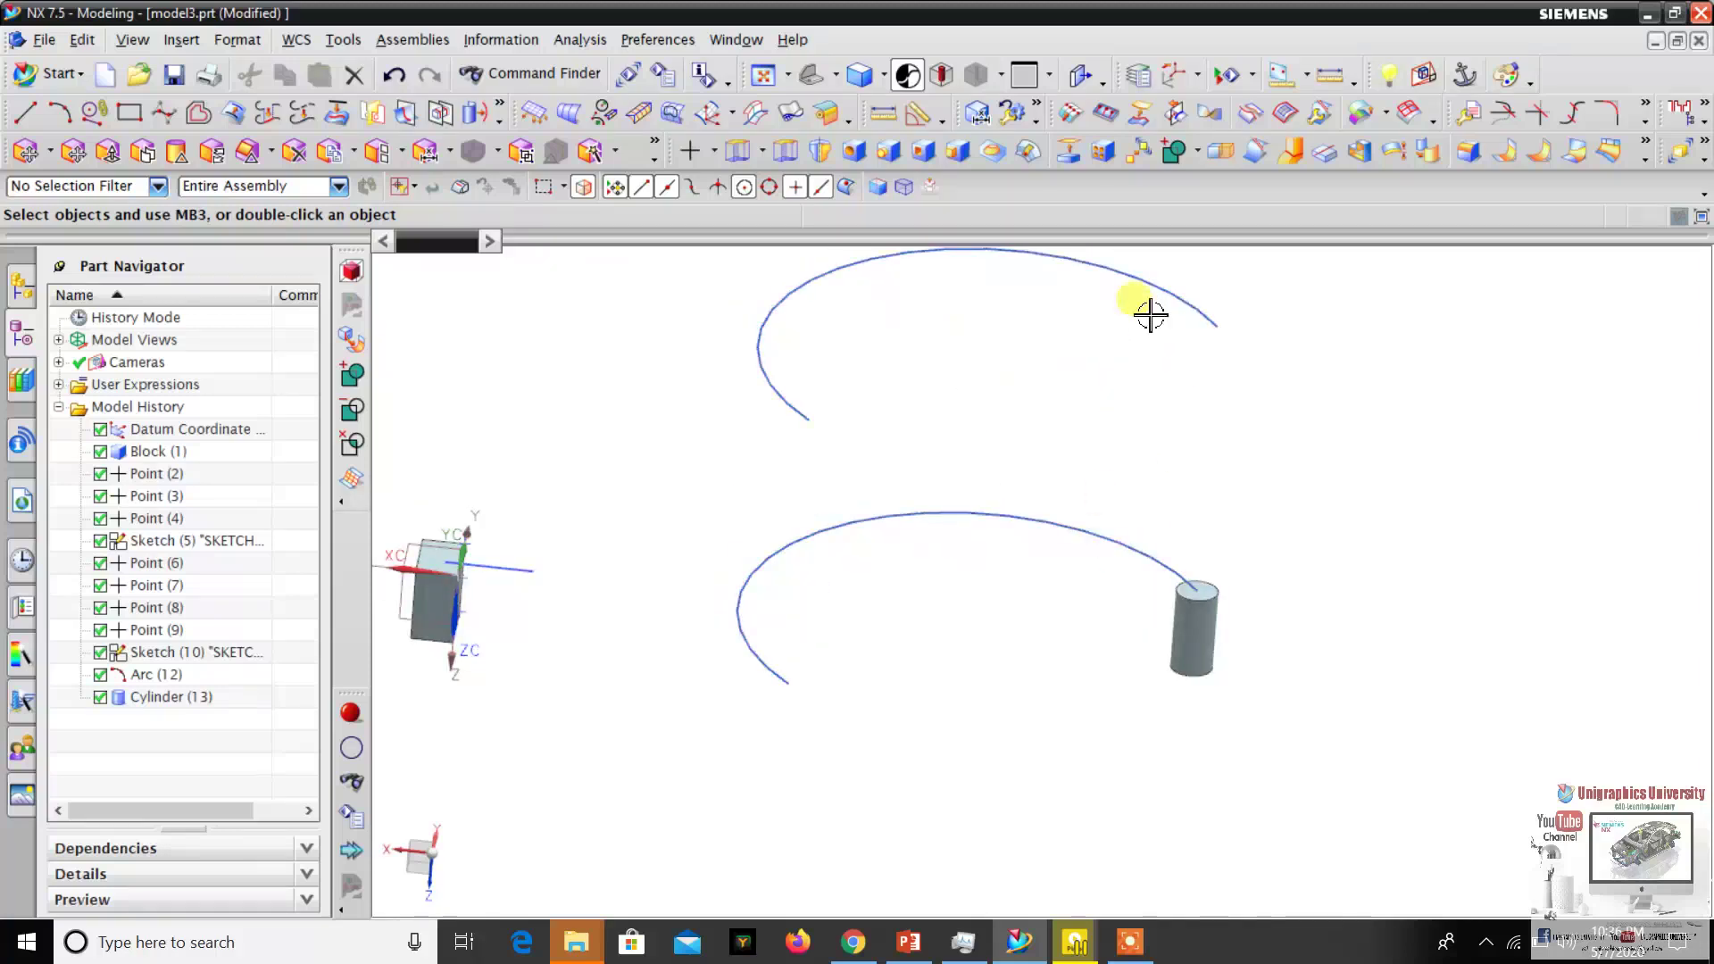
scroll(1074, 500, down, 3)
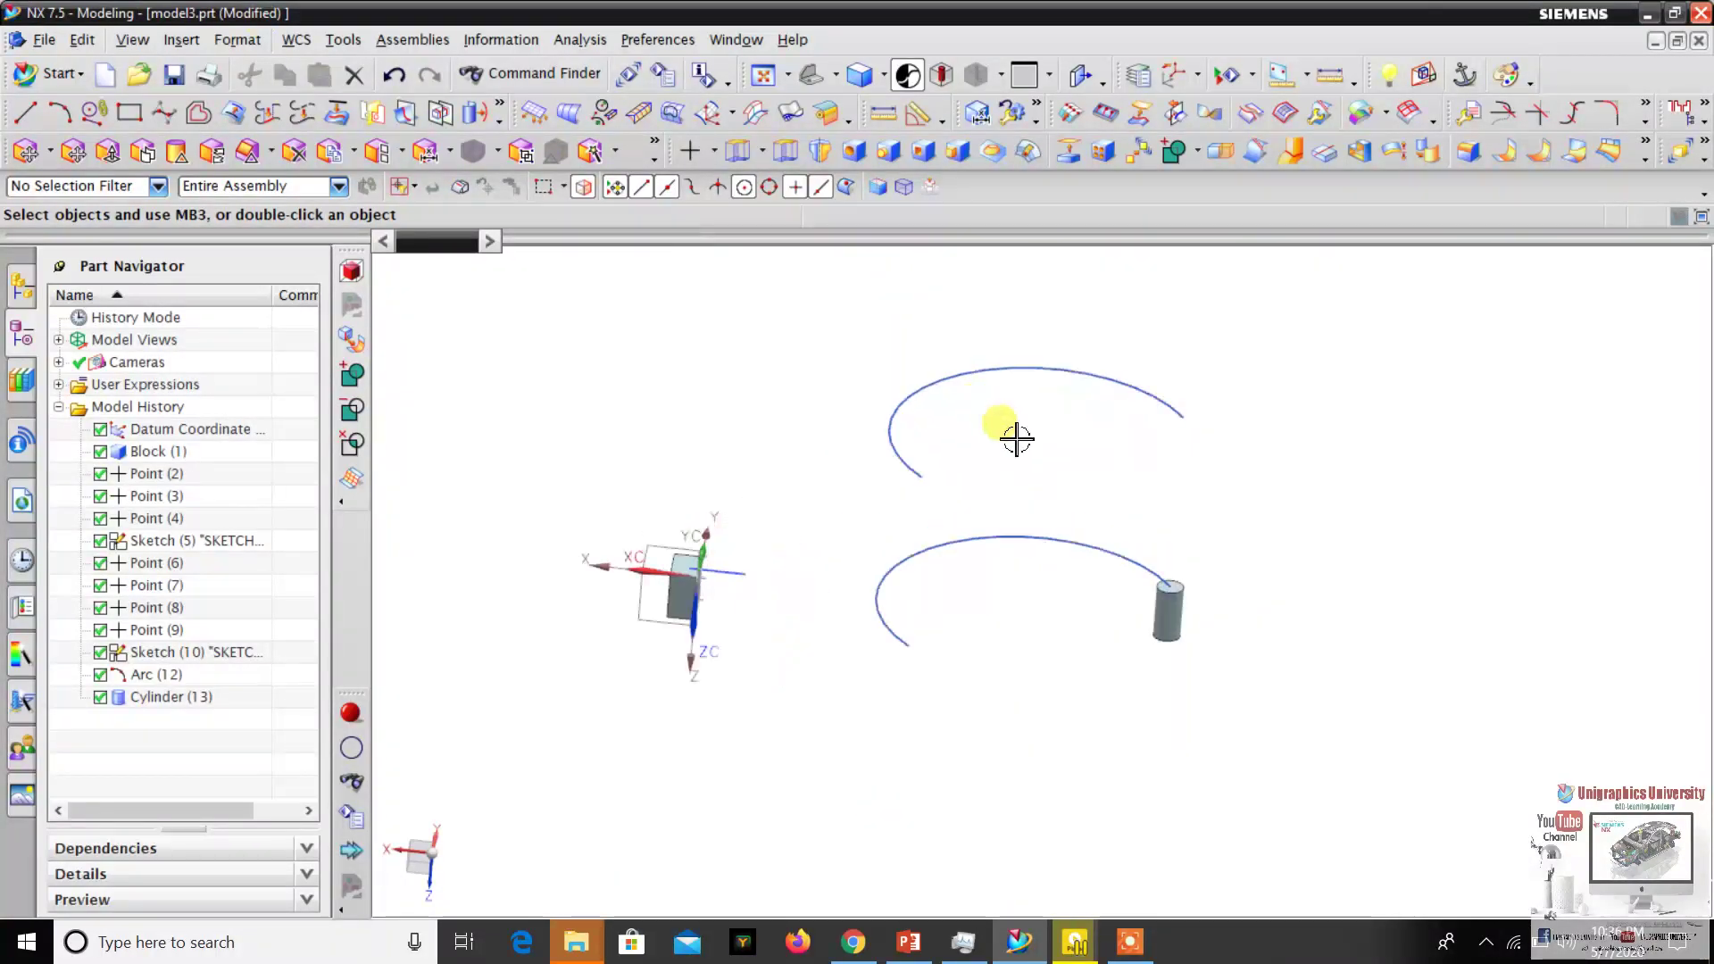
middle_drag(1014, 432, 1014, 509)
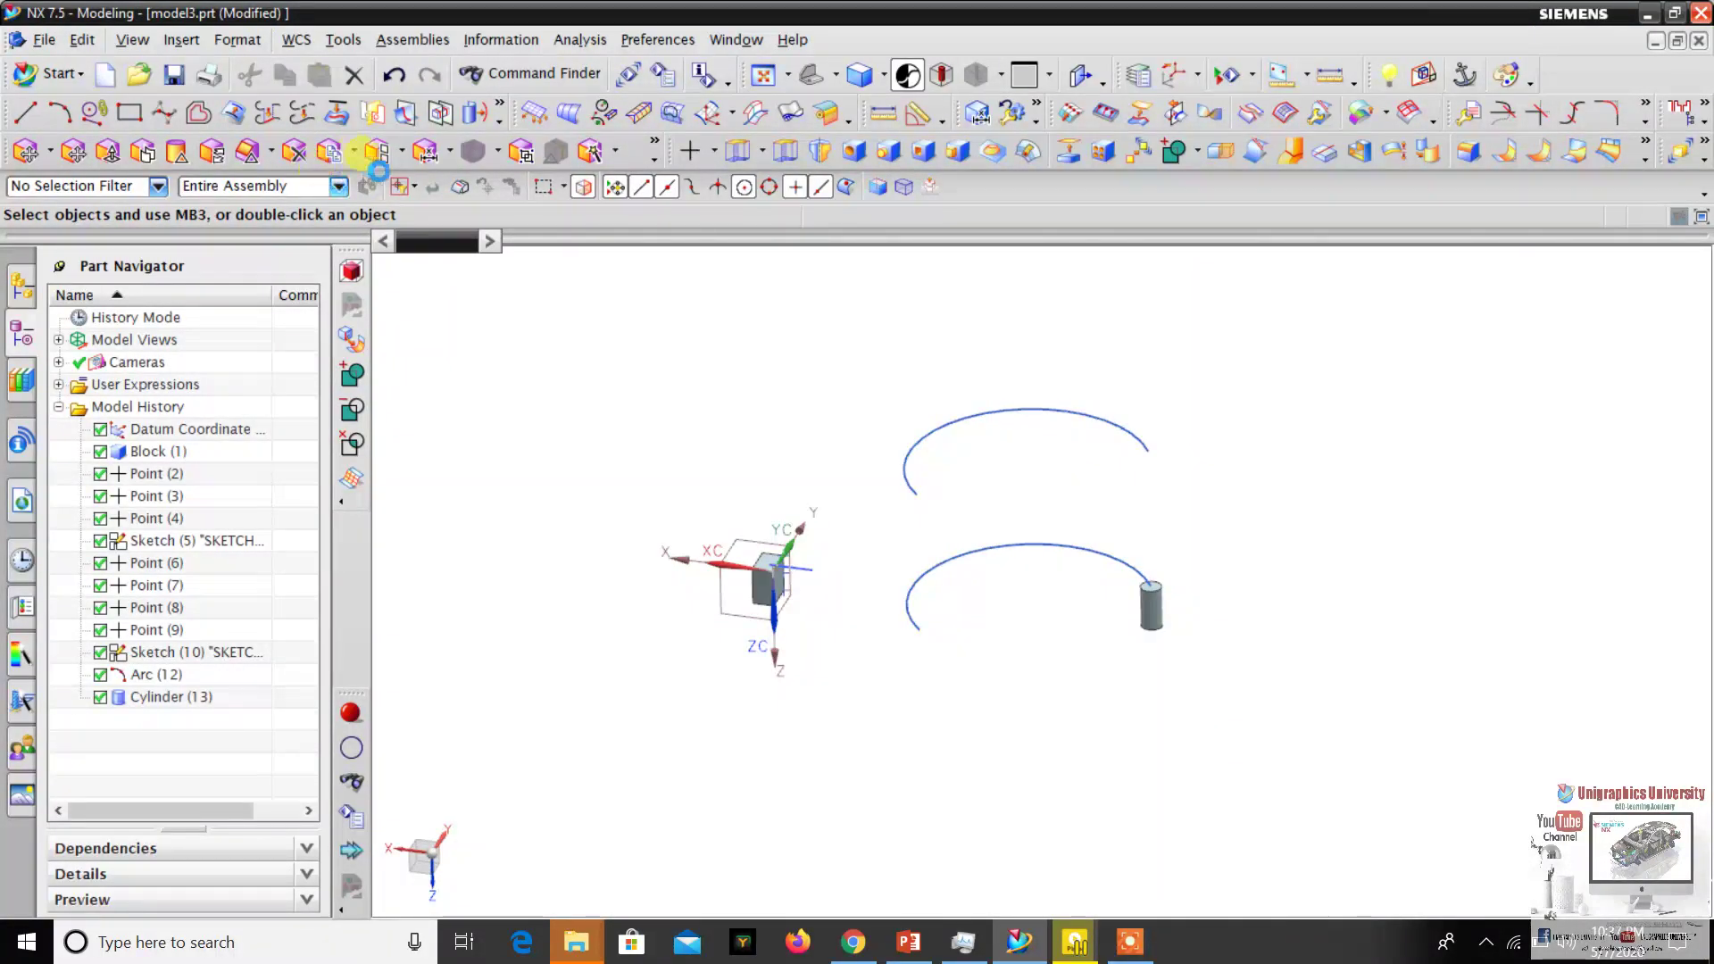
click(187, 45)
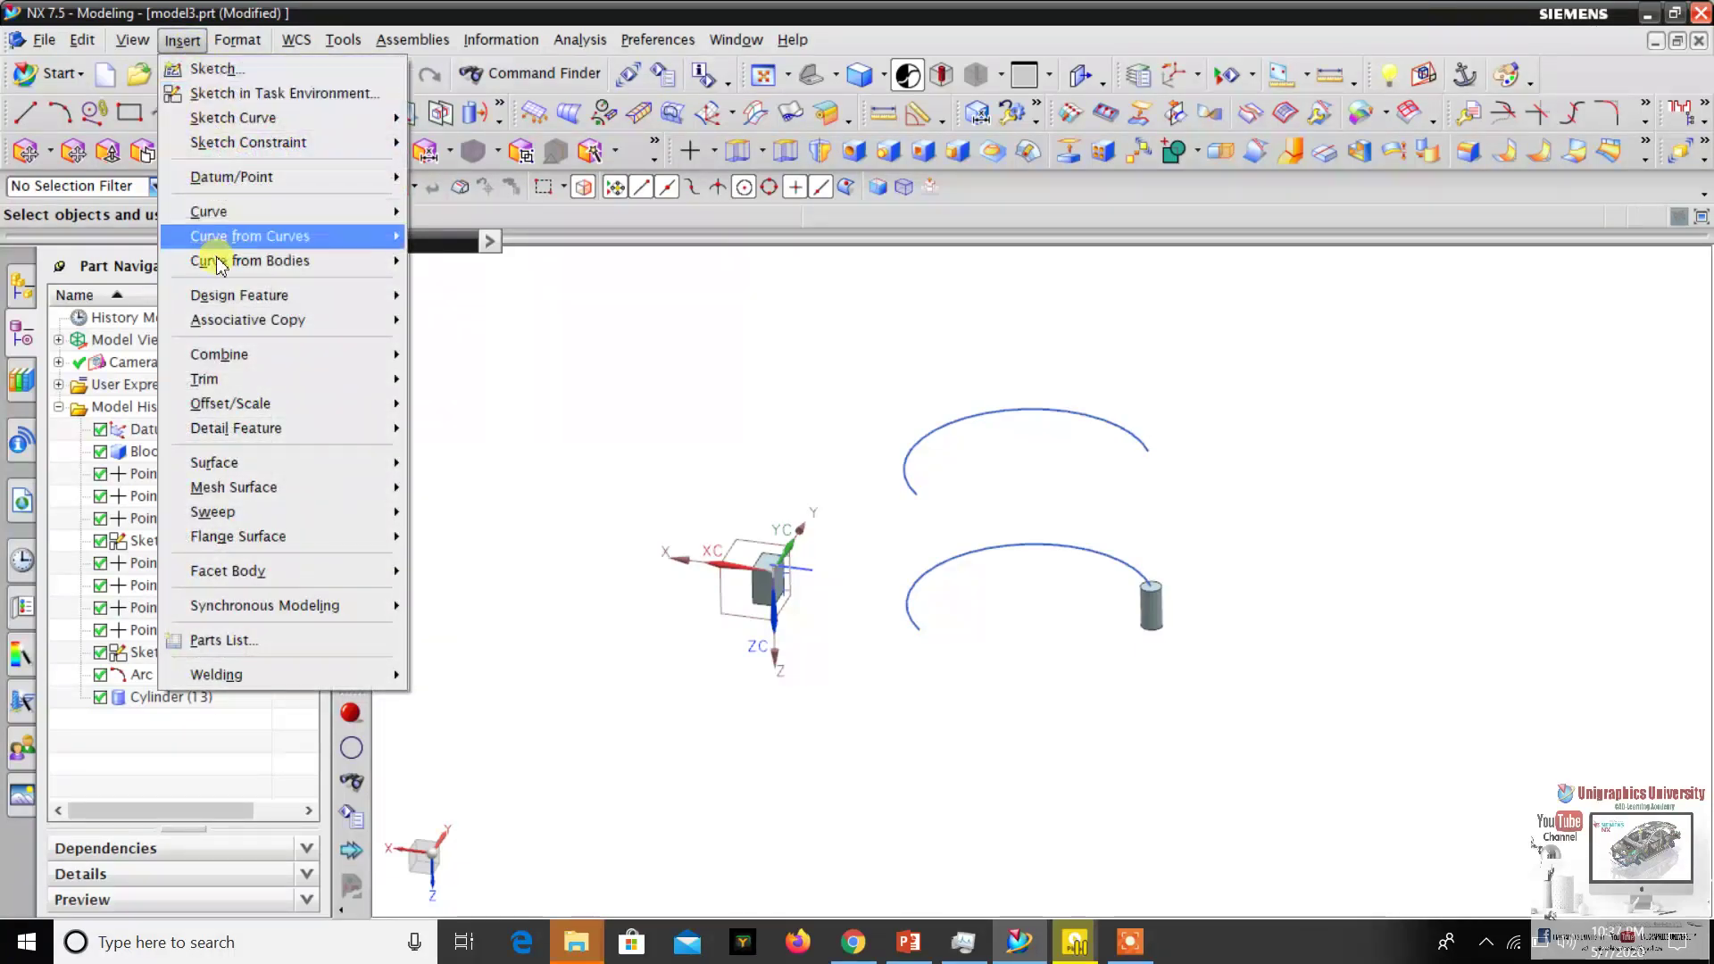
mouse_move(275, 464)
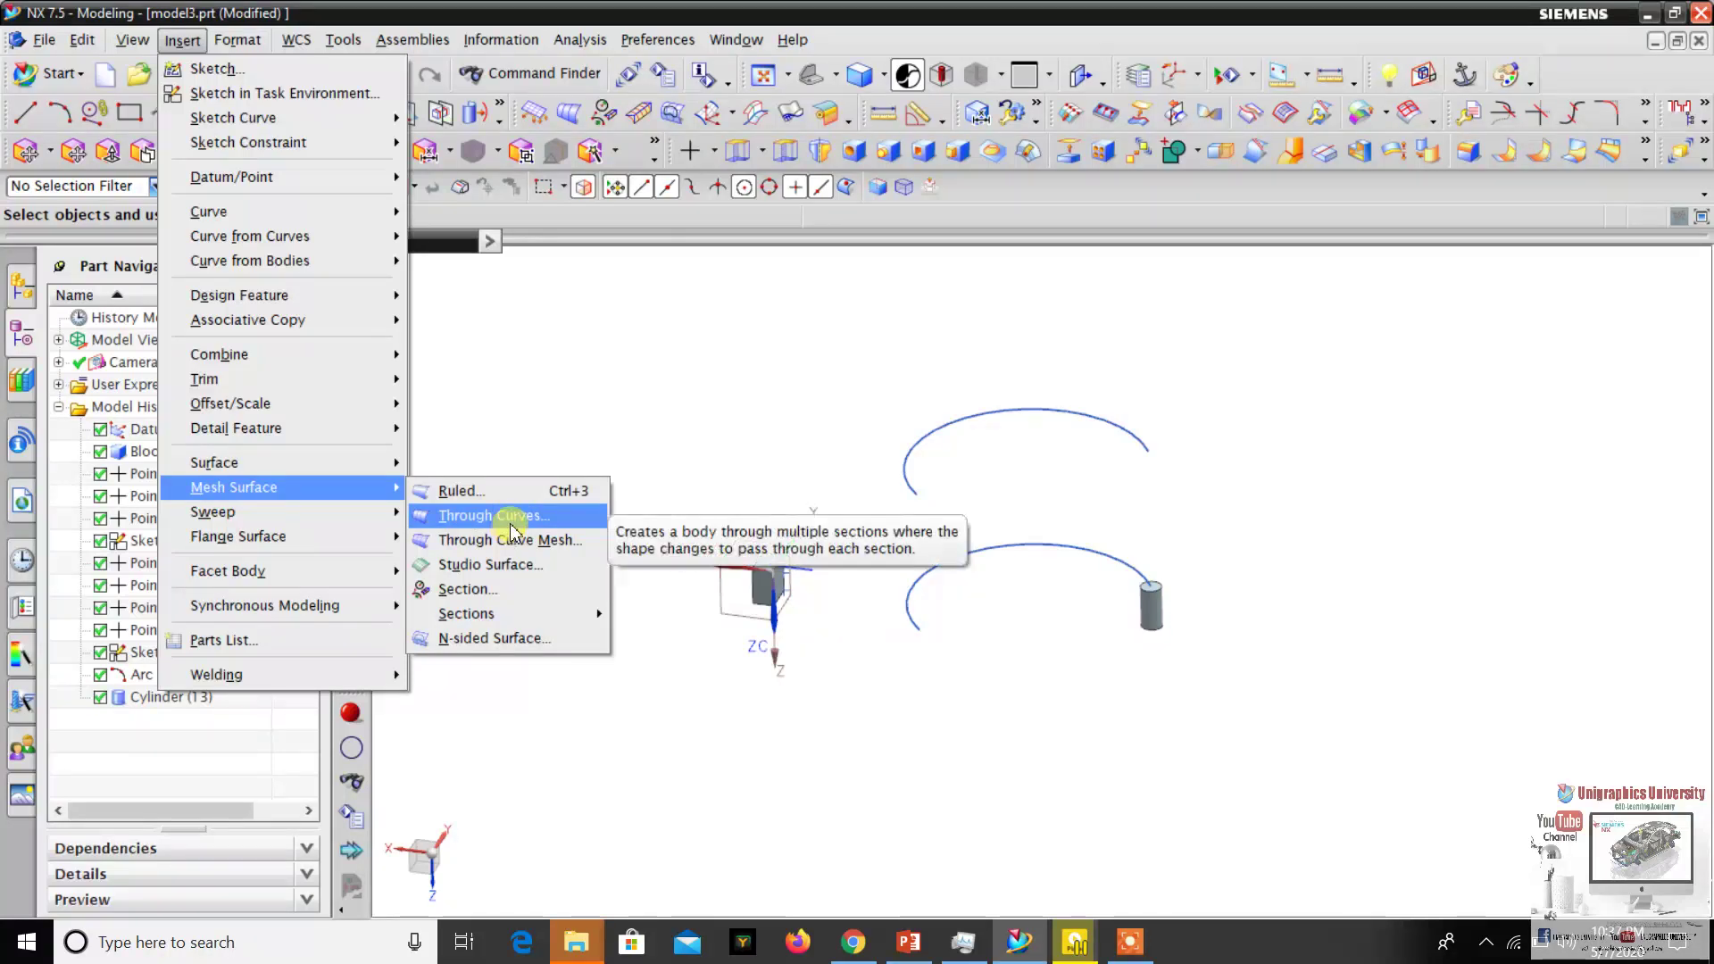
click(469, 516)
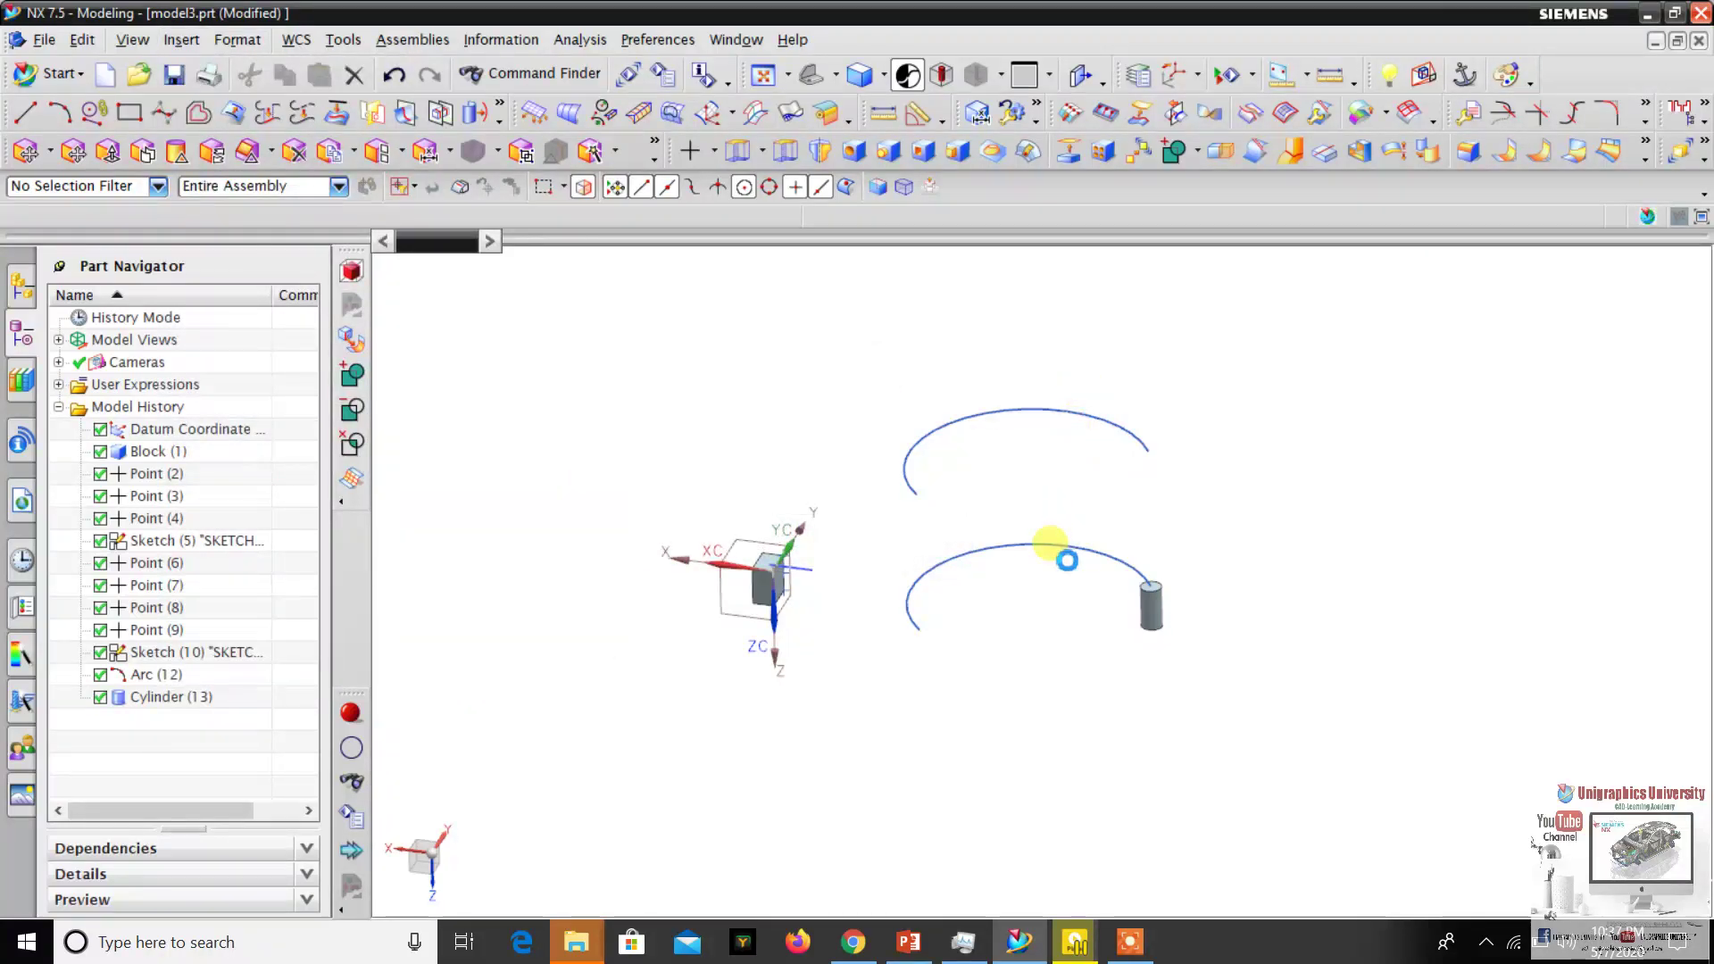
click(1064, 546)
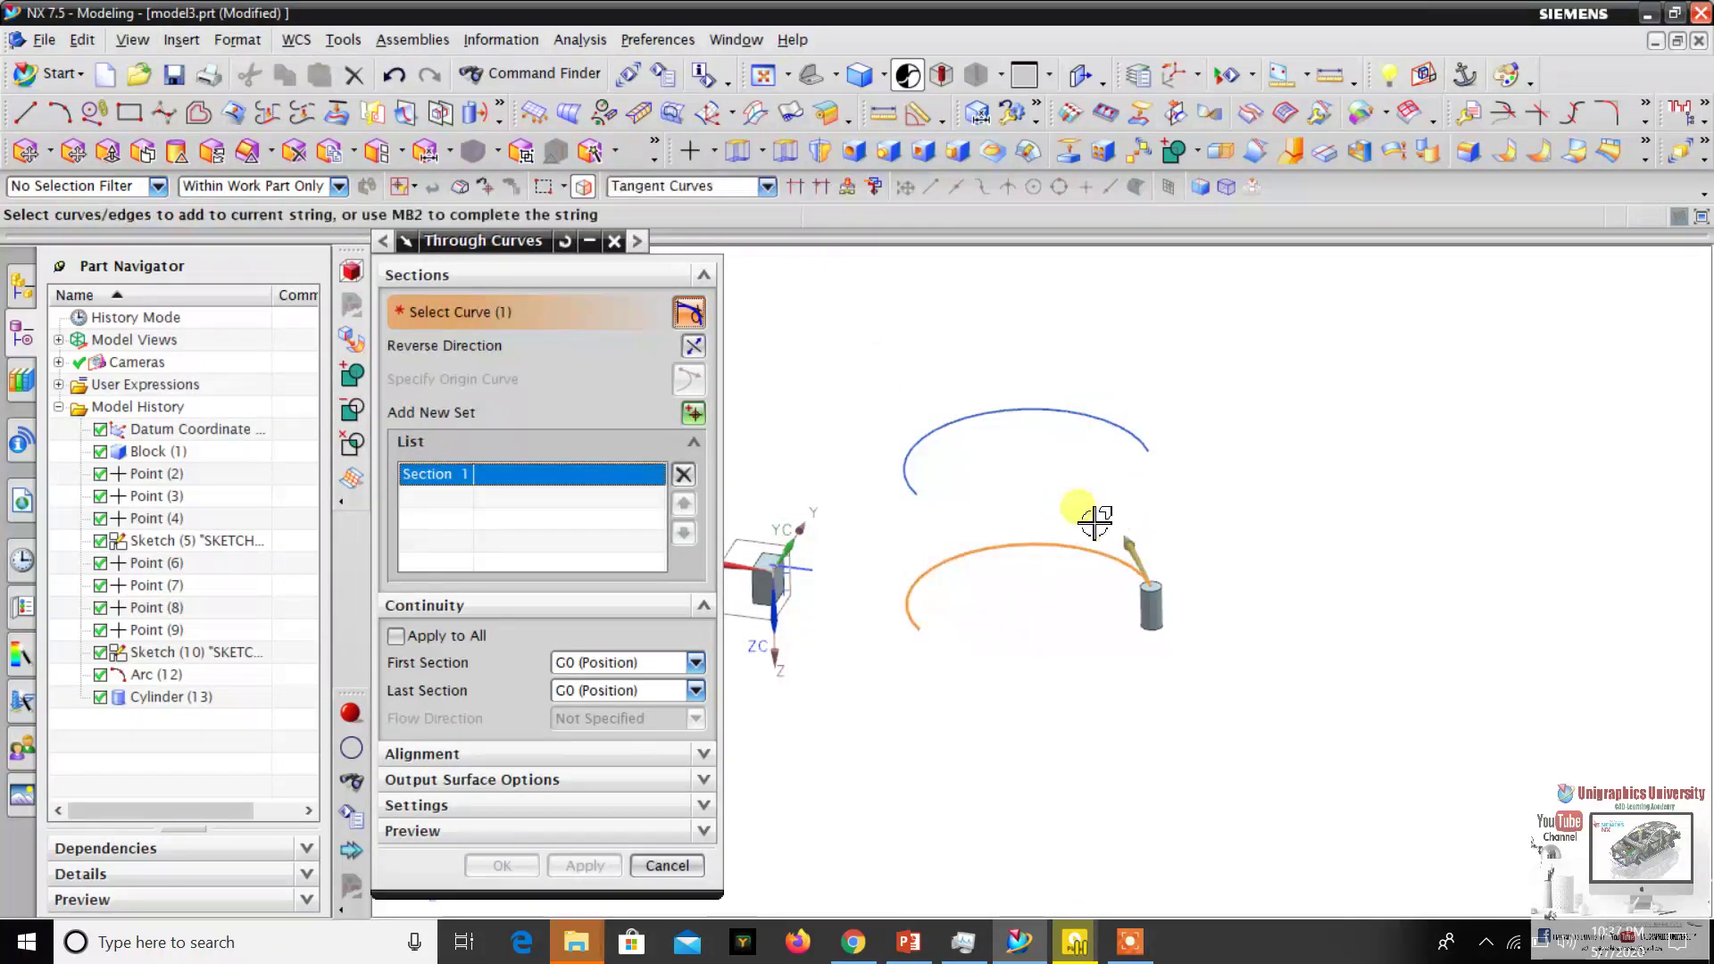
click(691, 412)
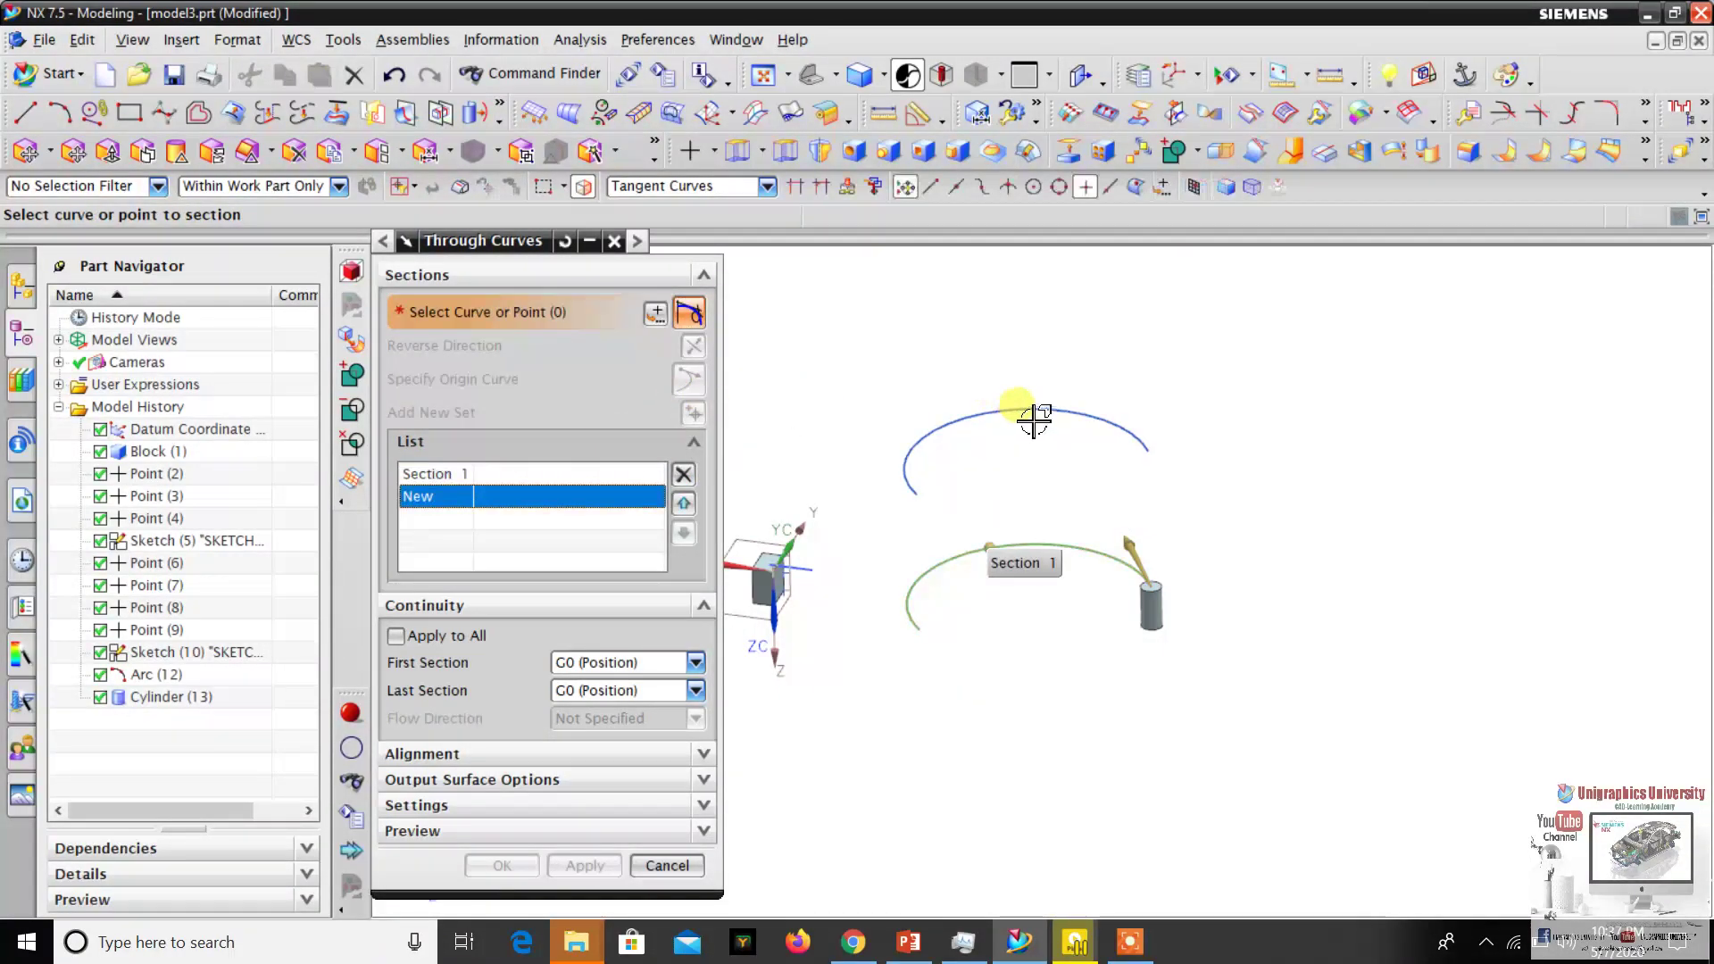
click(1034, 420)
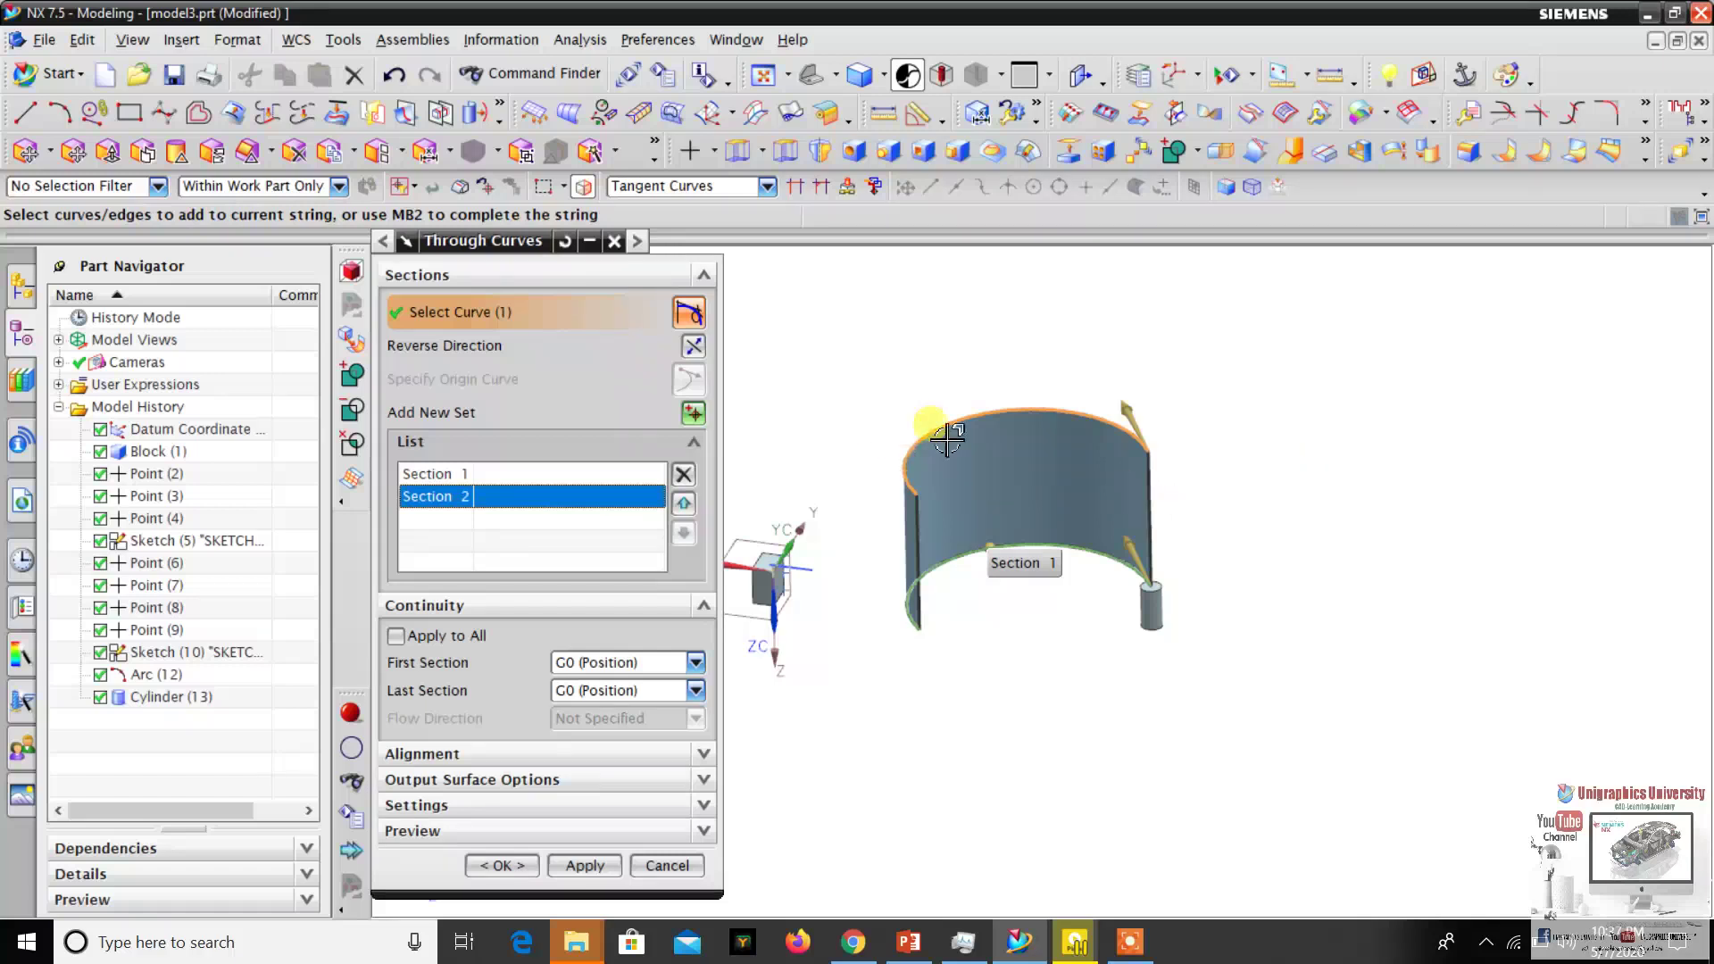
scroll(979, 509, up, 2)
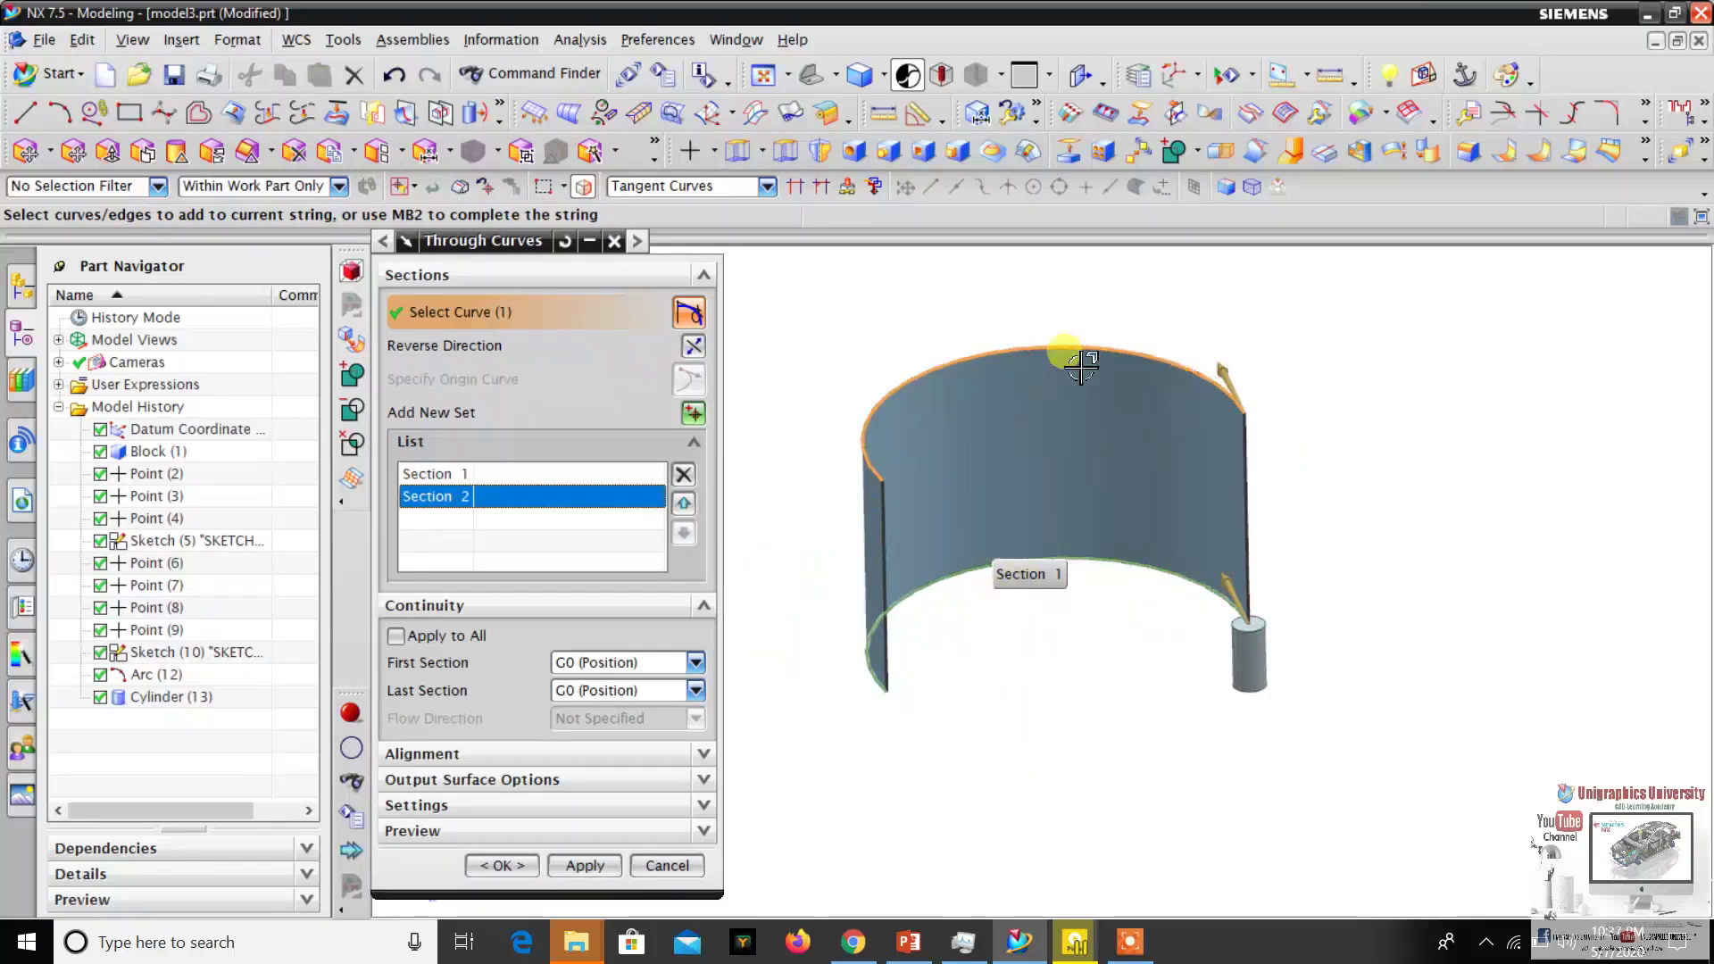
click(504, 865)
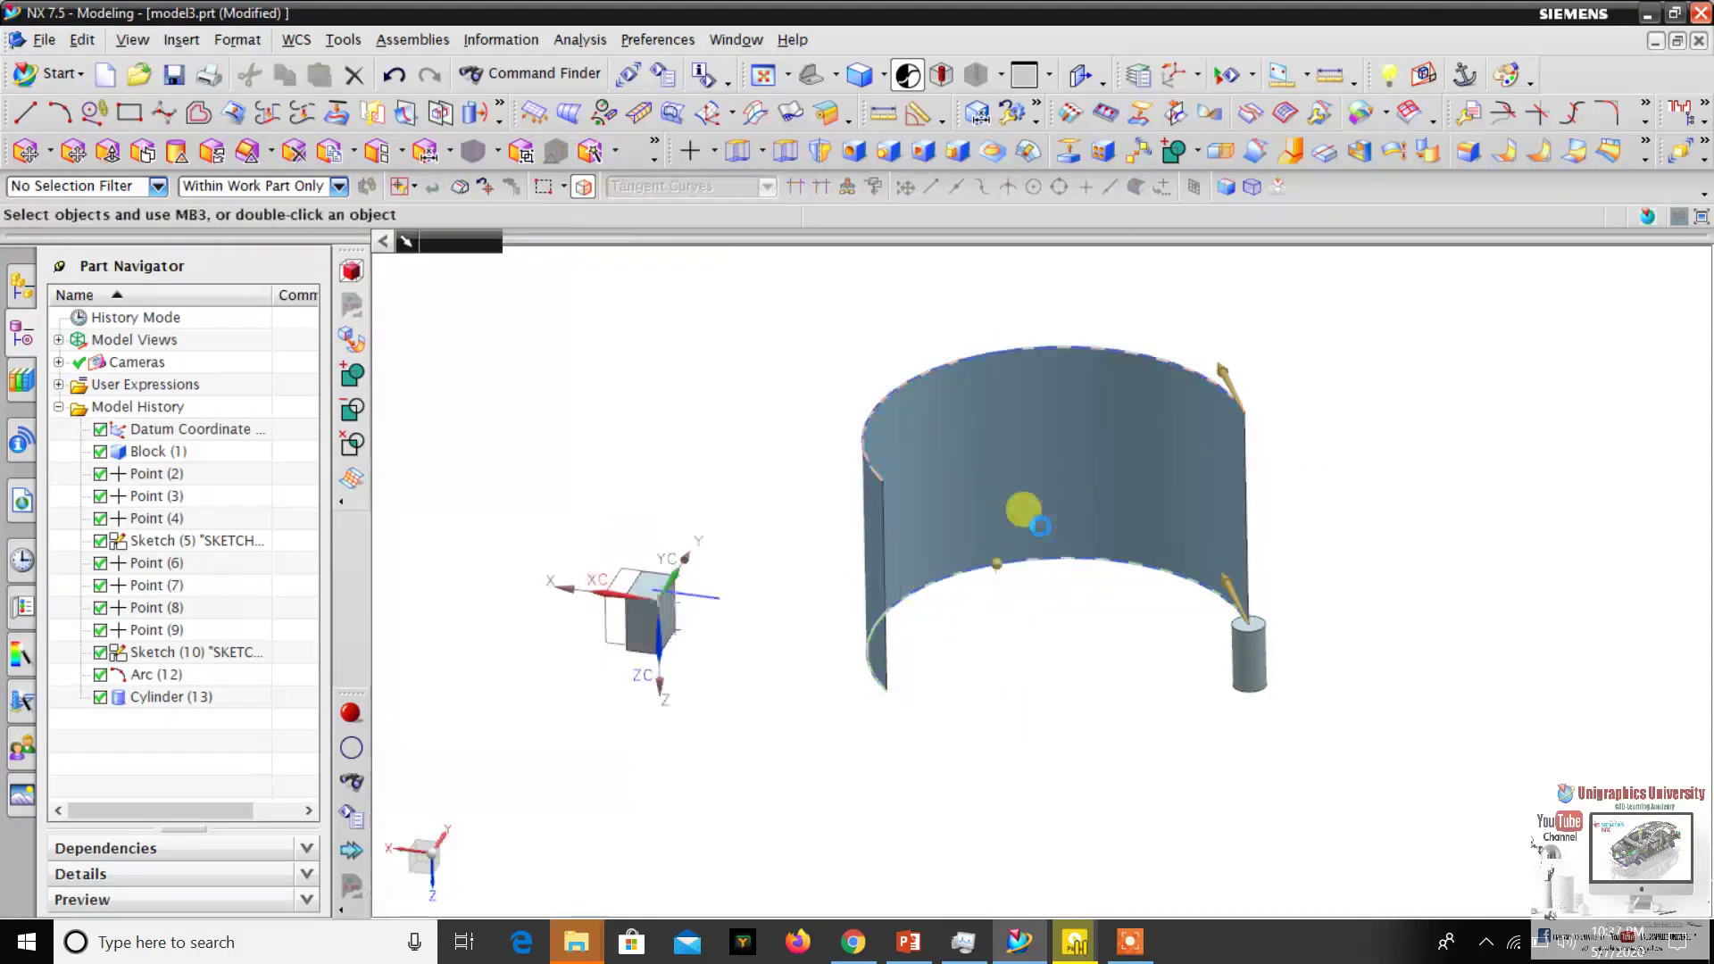
Create a Point on Face datum point on the curved surface at a U parameter of about 0.29 and V of about 0.39.
middle_drag(1056, 479, 1049, 452)
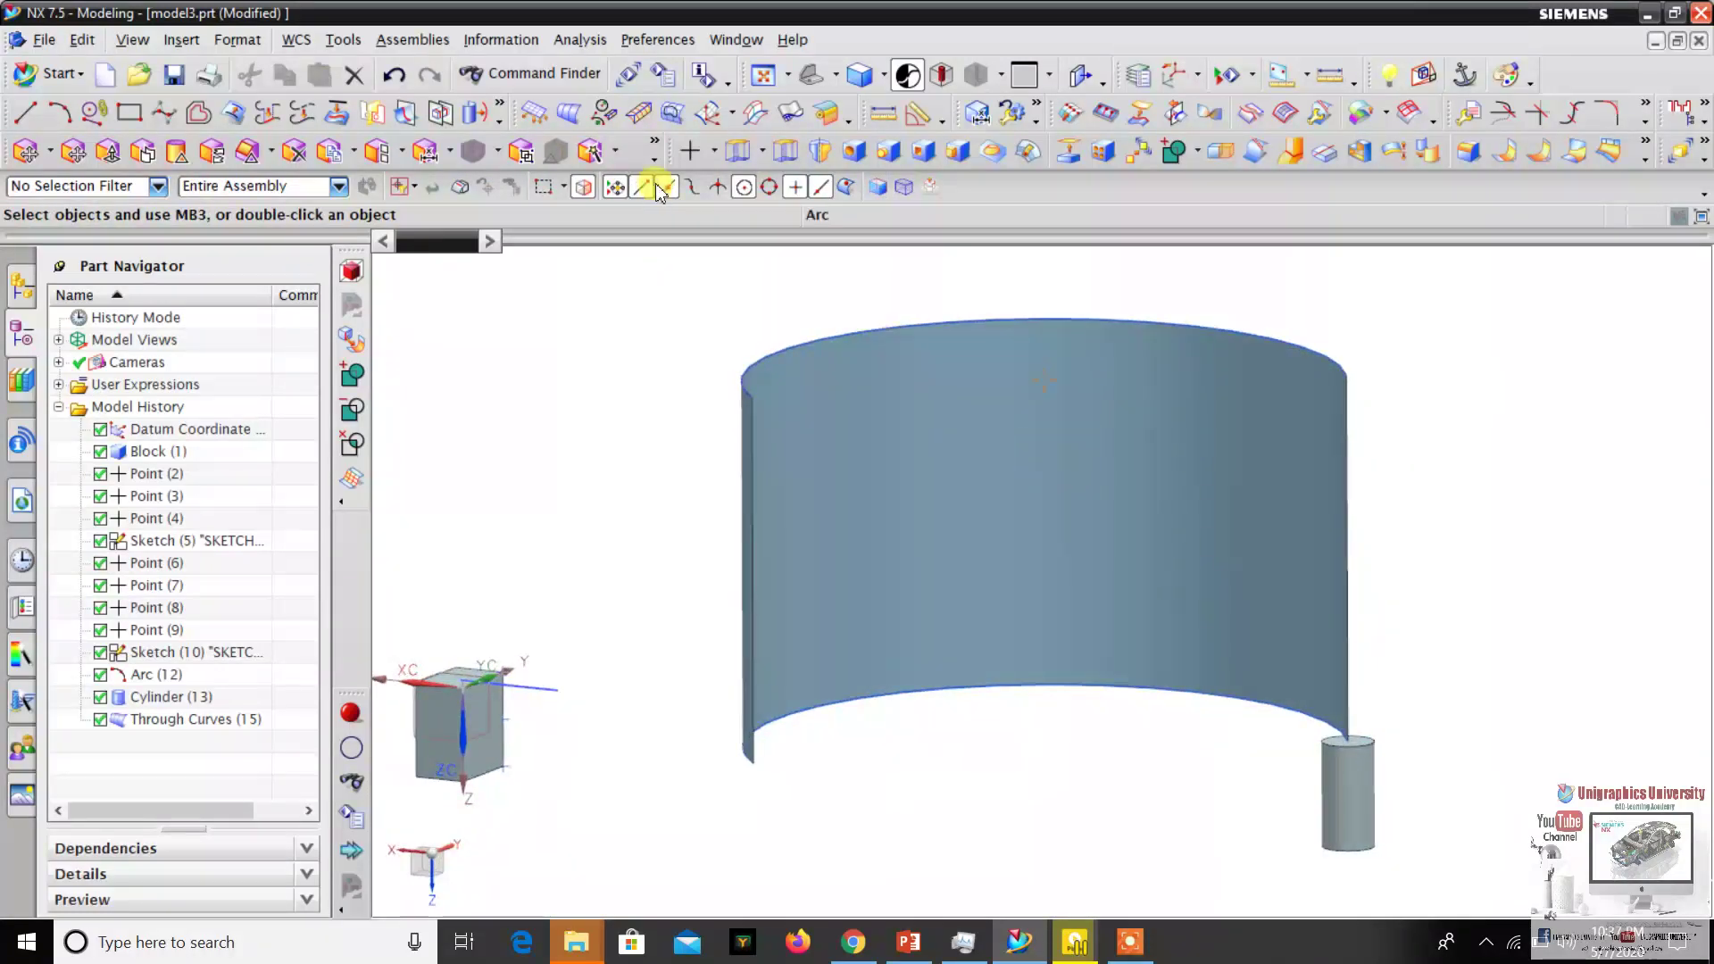
click(167, 43)
mouse_move(303, 181)
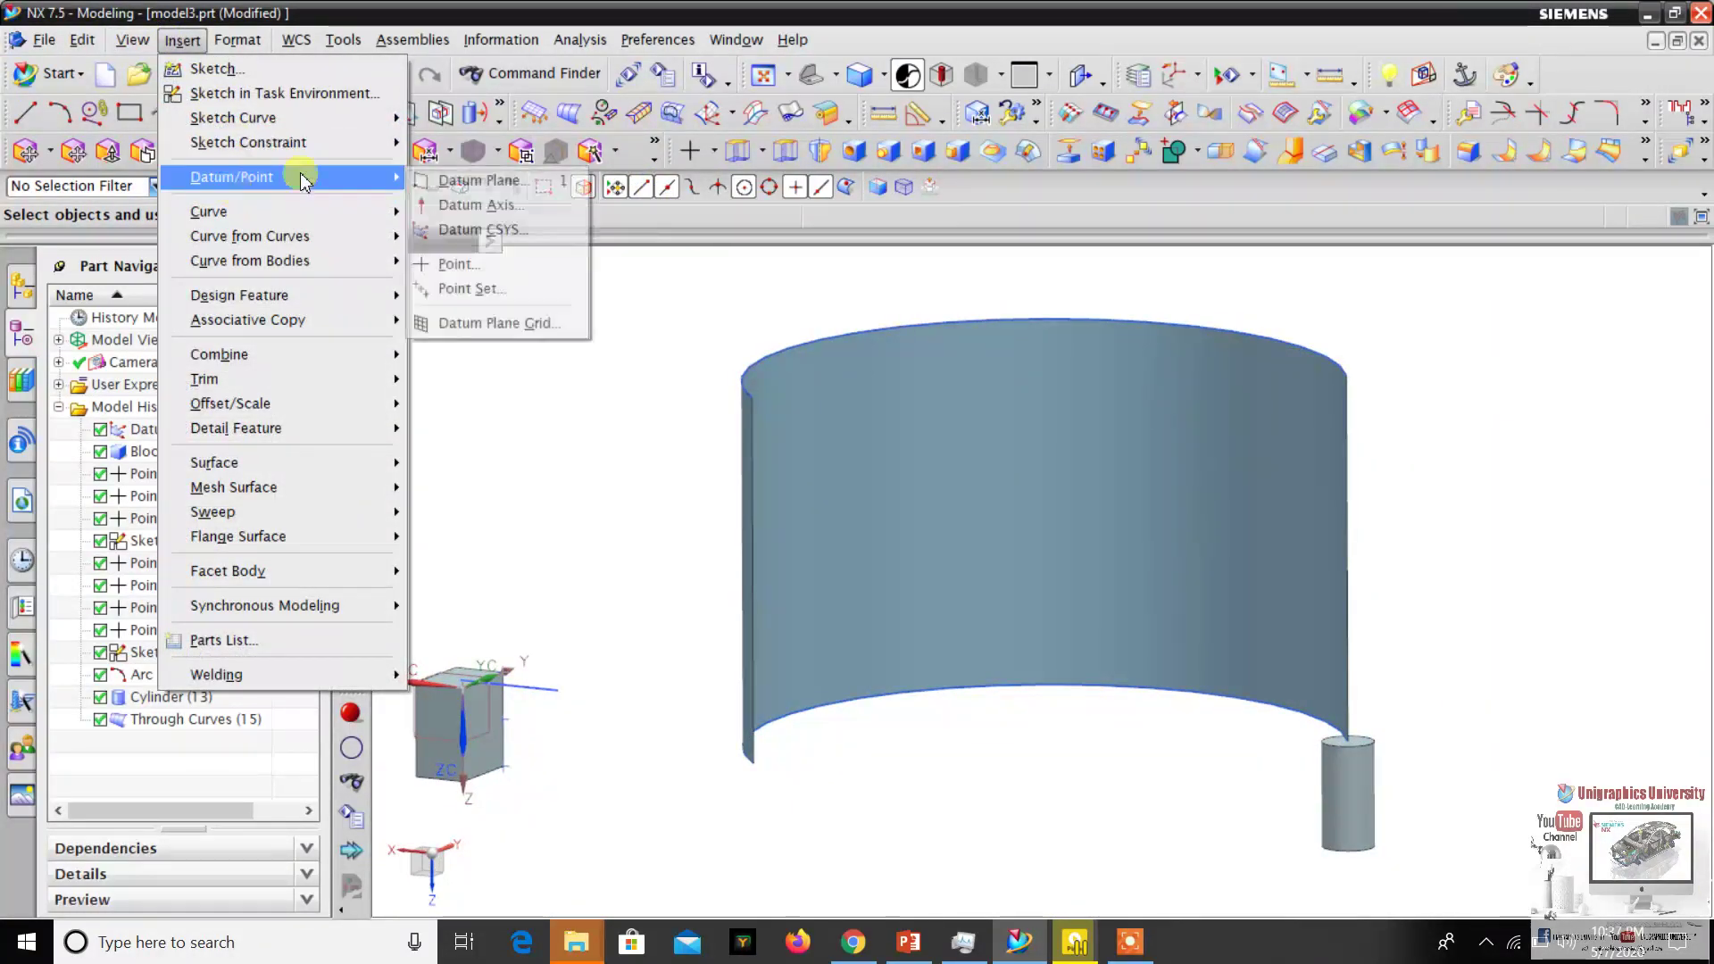
click(526, 264)
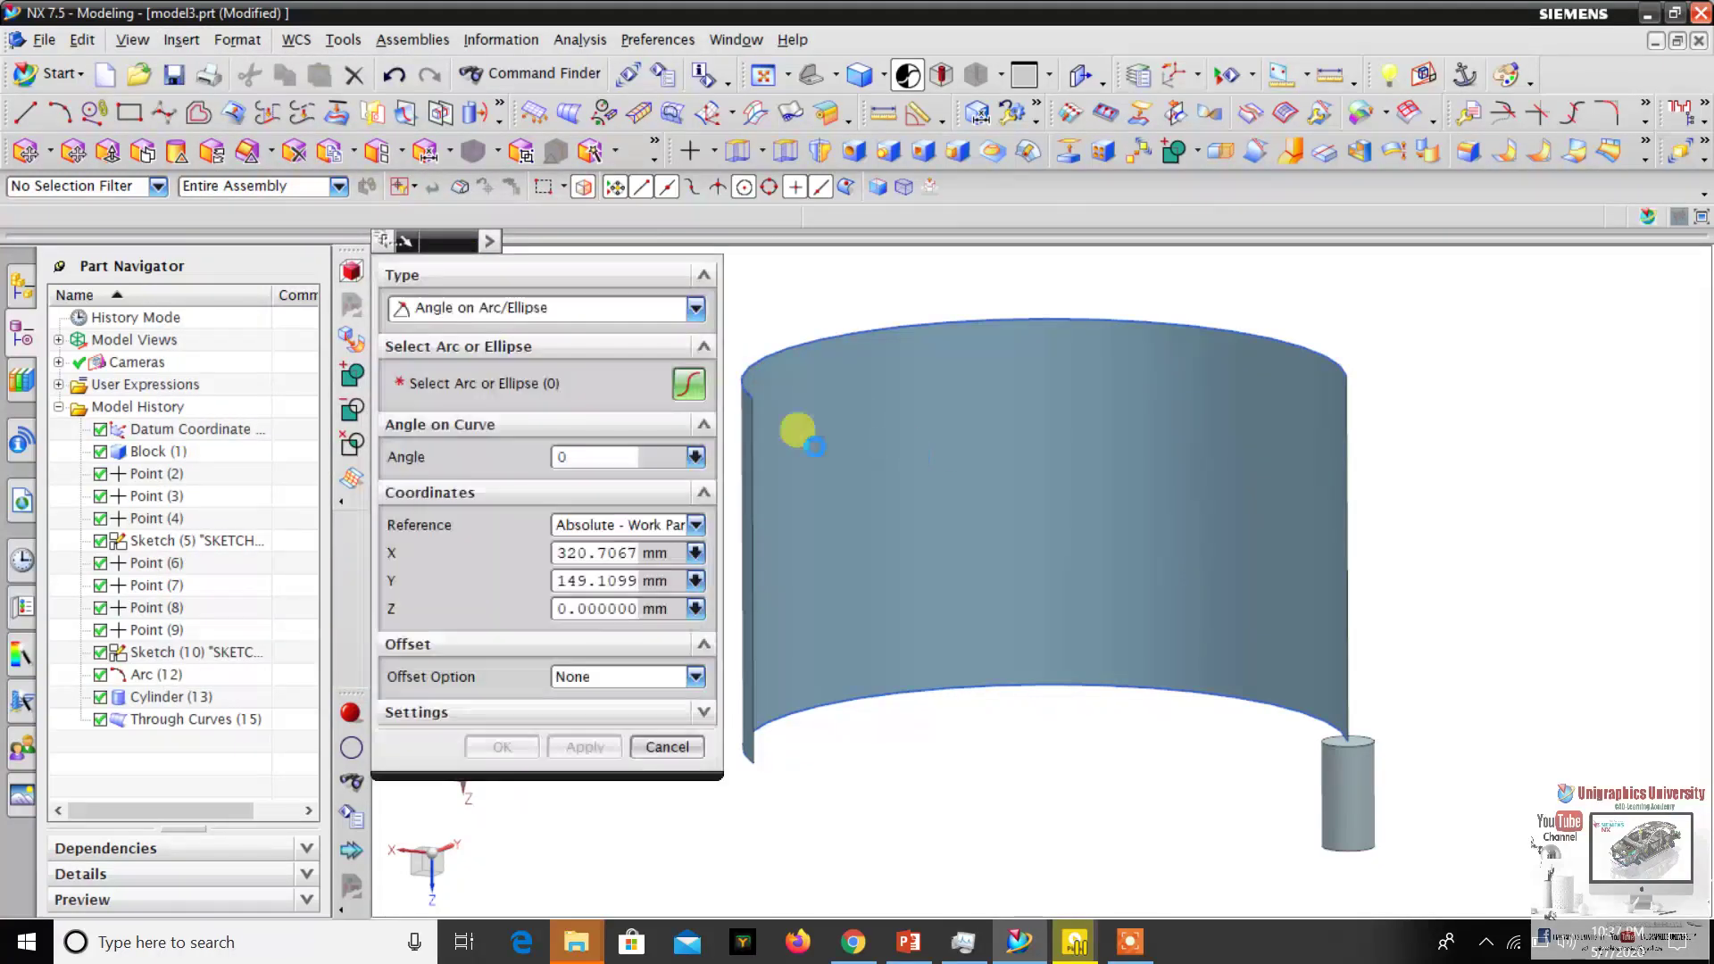
click(490, 307)
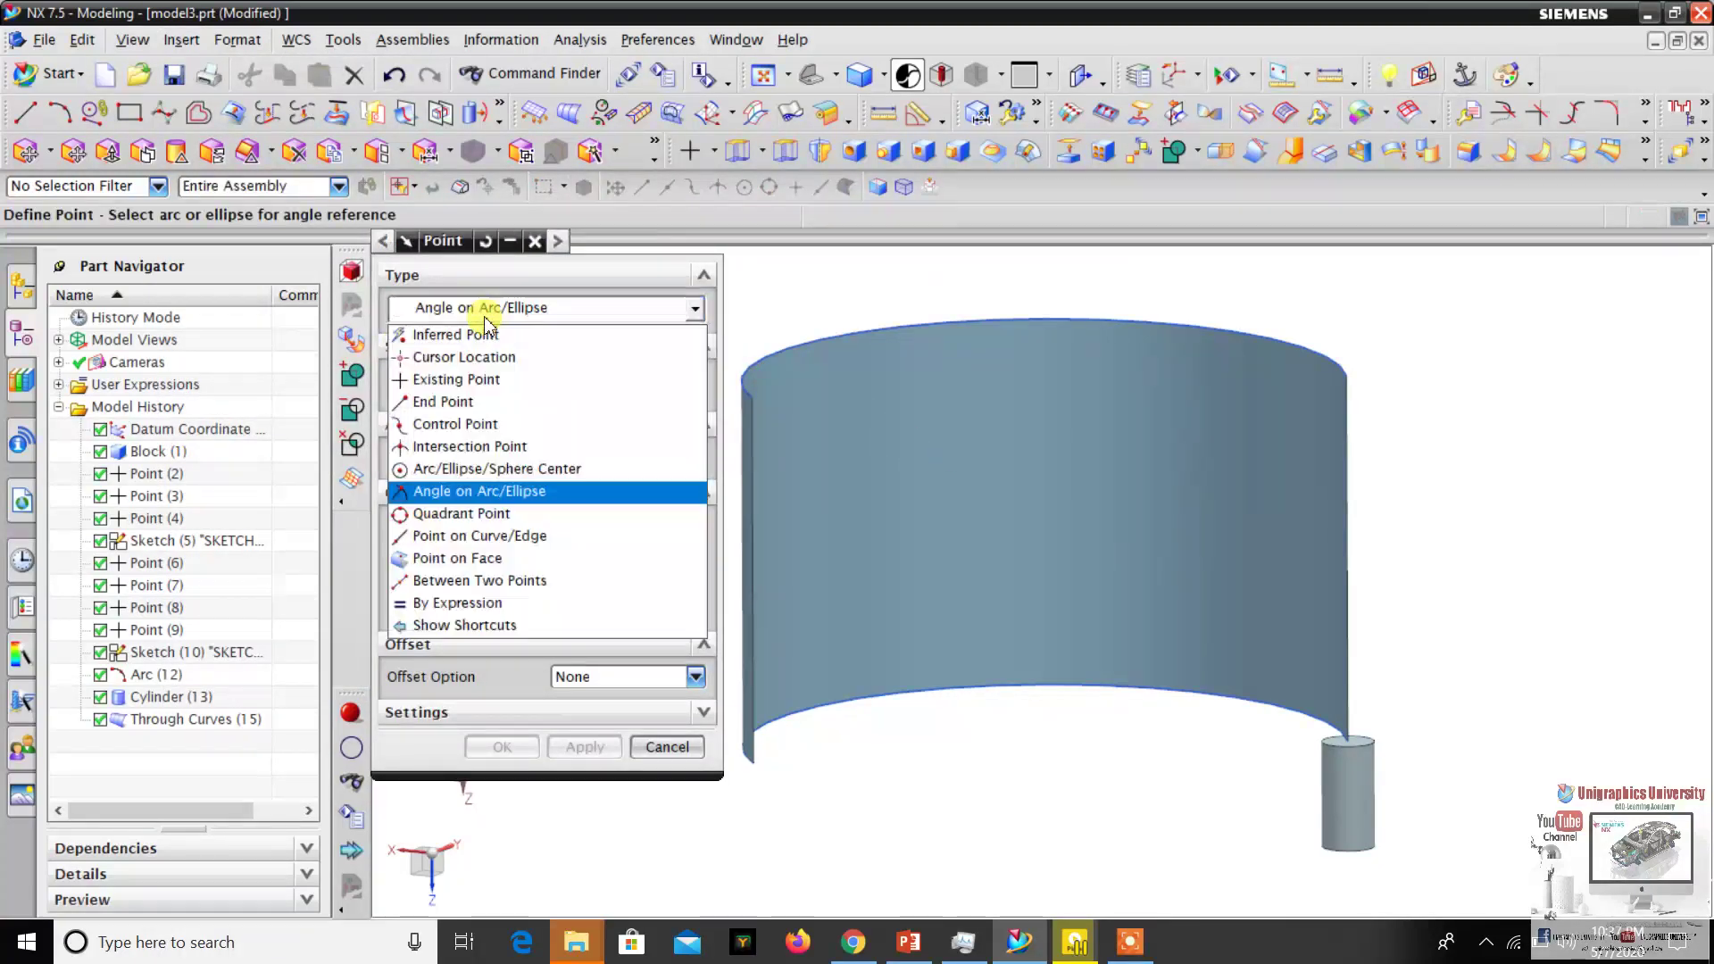
click(490, 557)
scroll(1042, 457, down, 5)
scroll(1043, 457, up, 3)
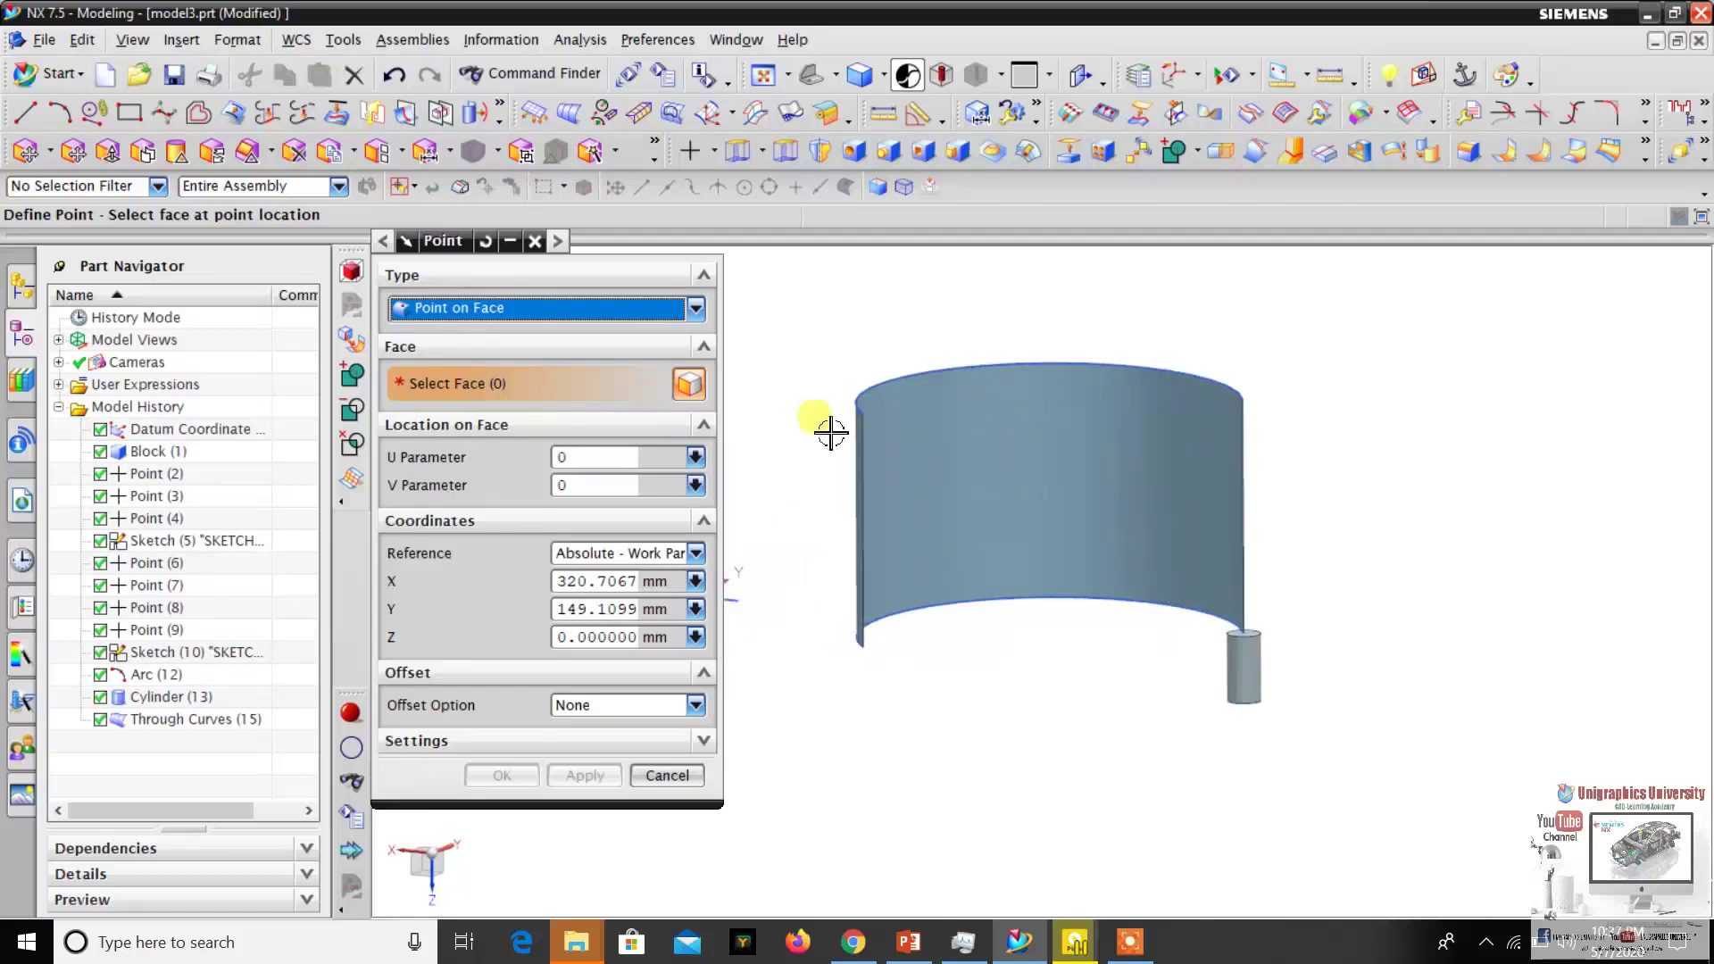
scroll(952, 476, up, 1)
middle_drag(952, 476, 982, 438)
scroll(967, 428, down, 5)
scroll(1007, 420, up, 5)
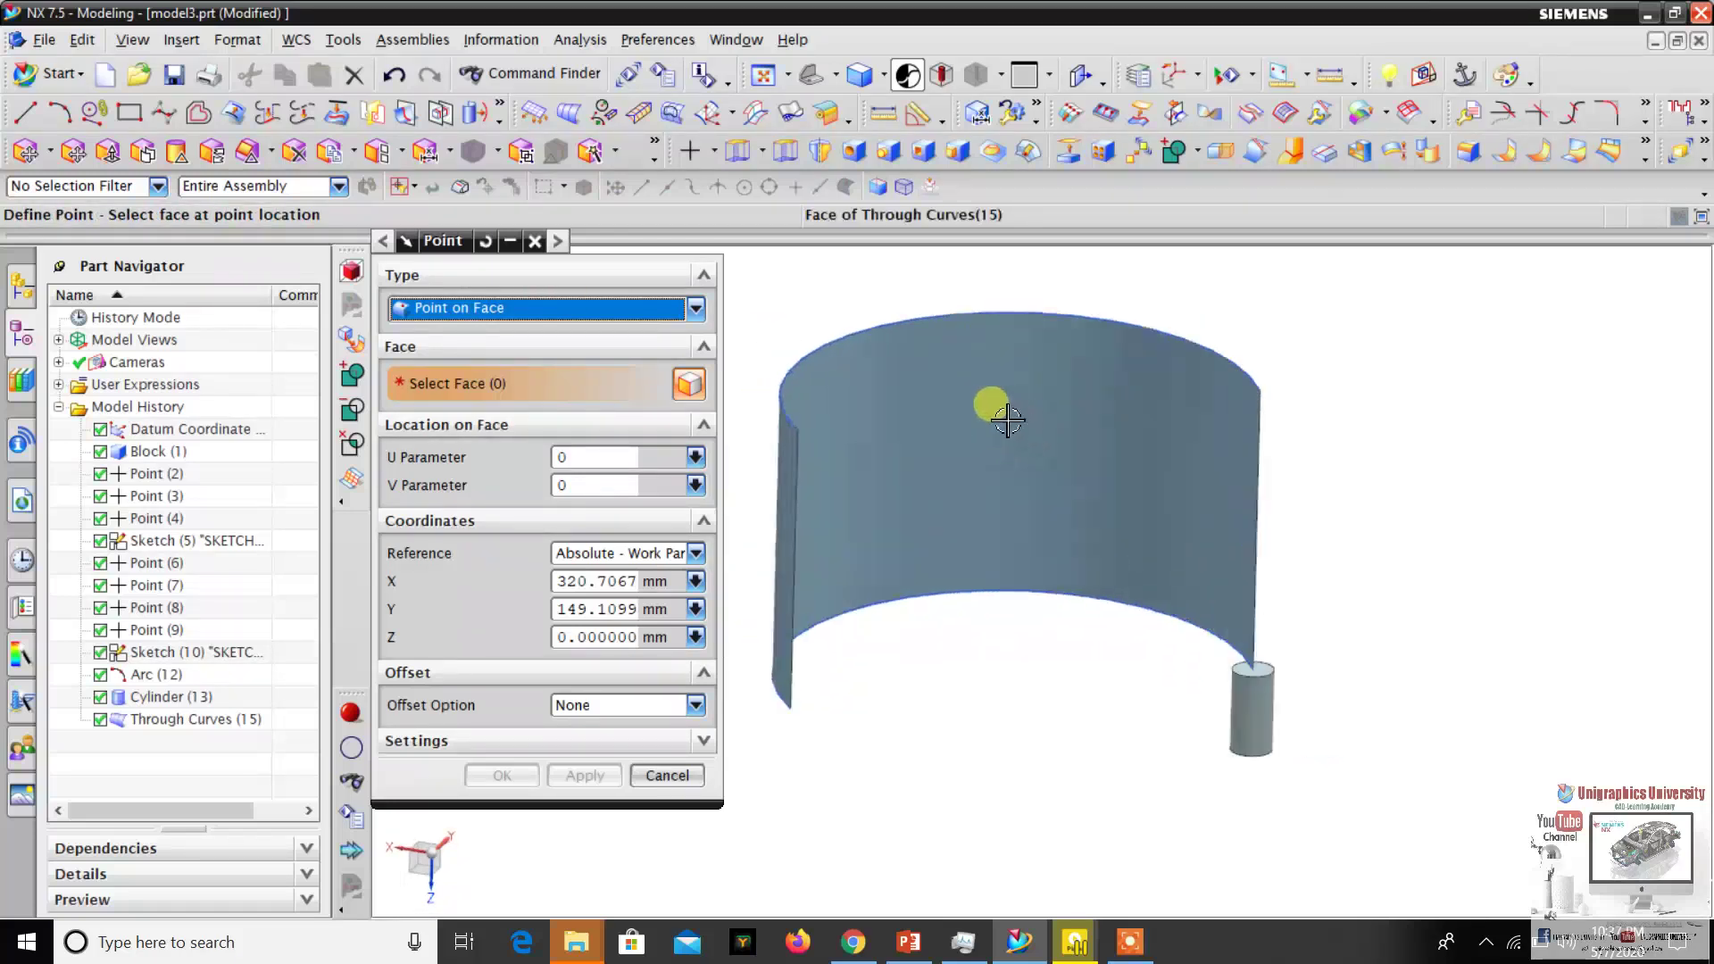
click(923, 379)
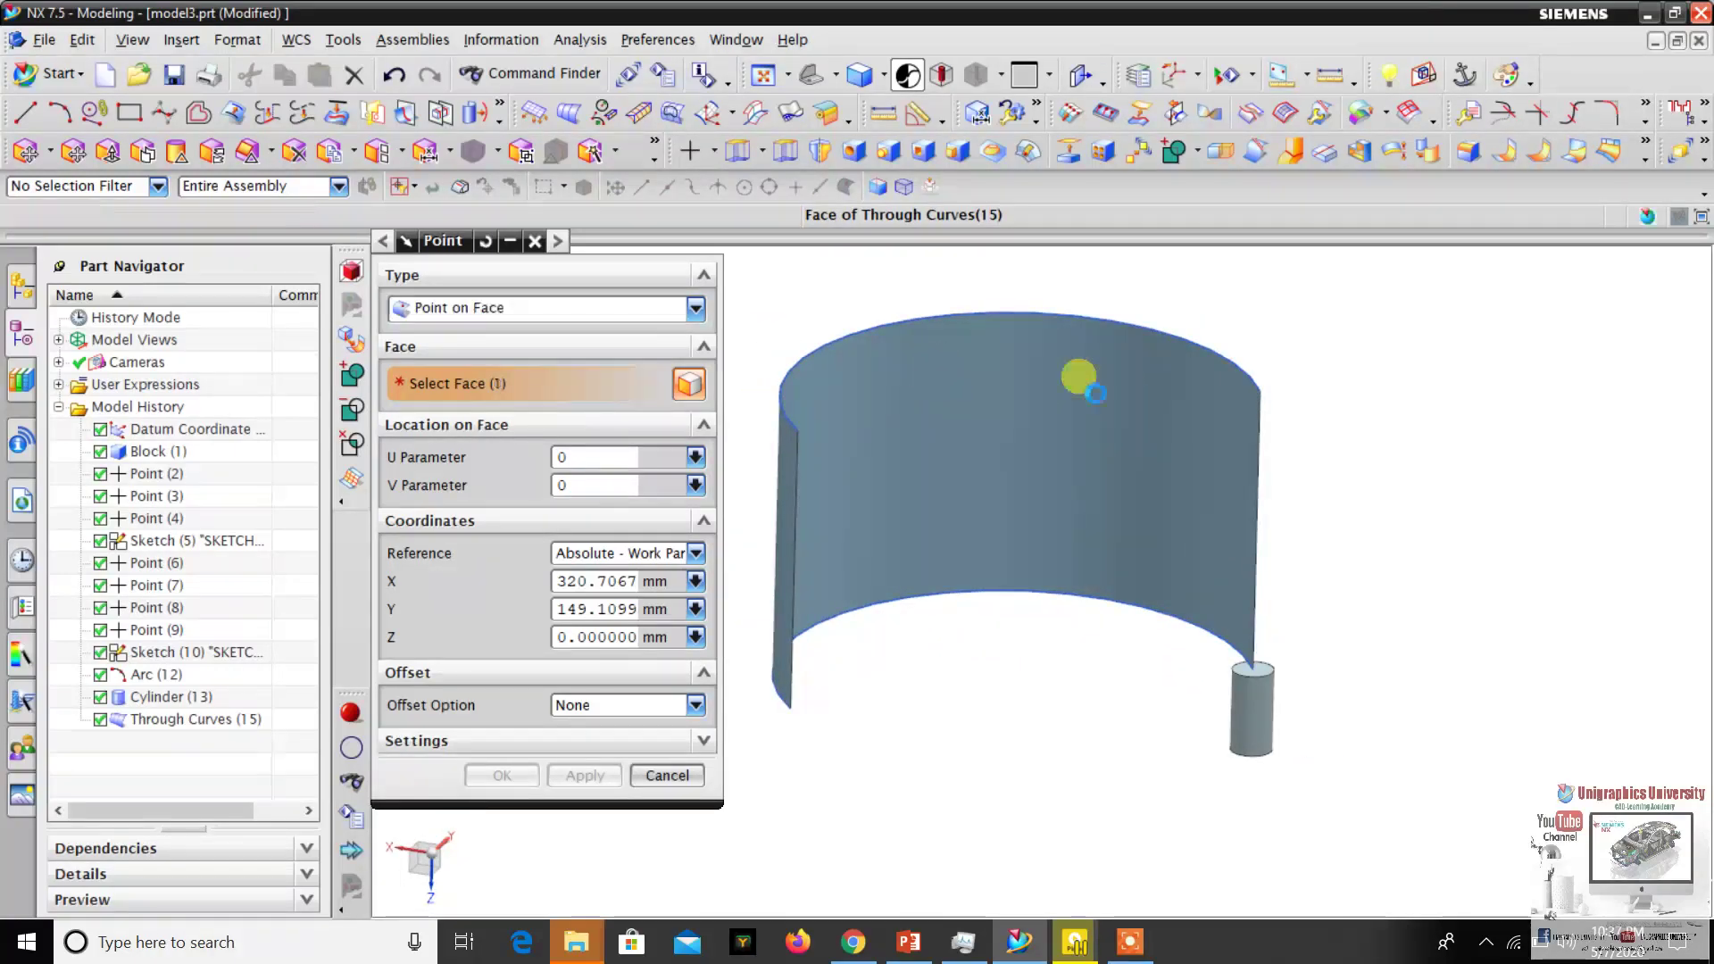
drag(1191, 410, 1121, 540)
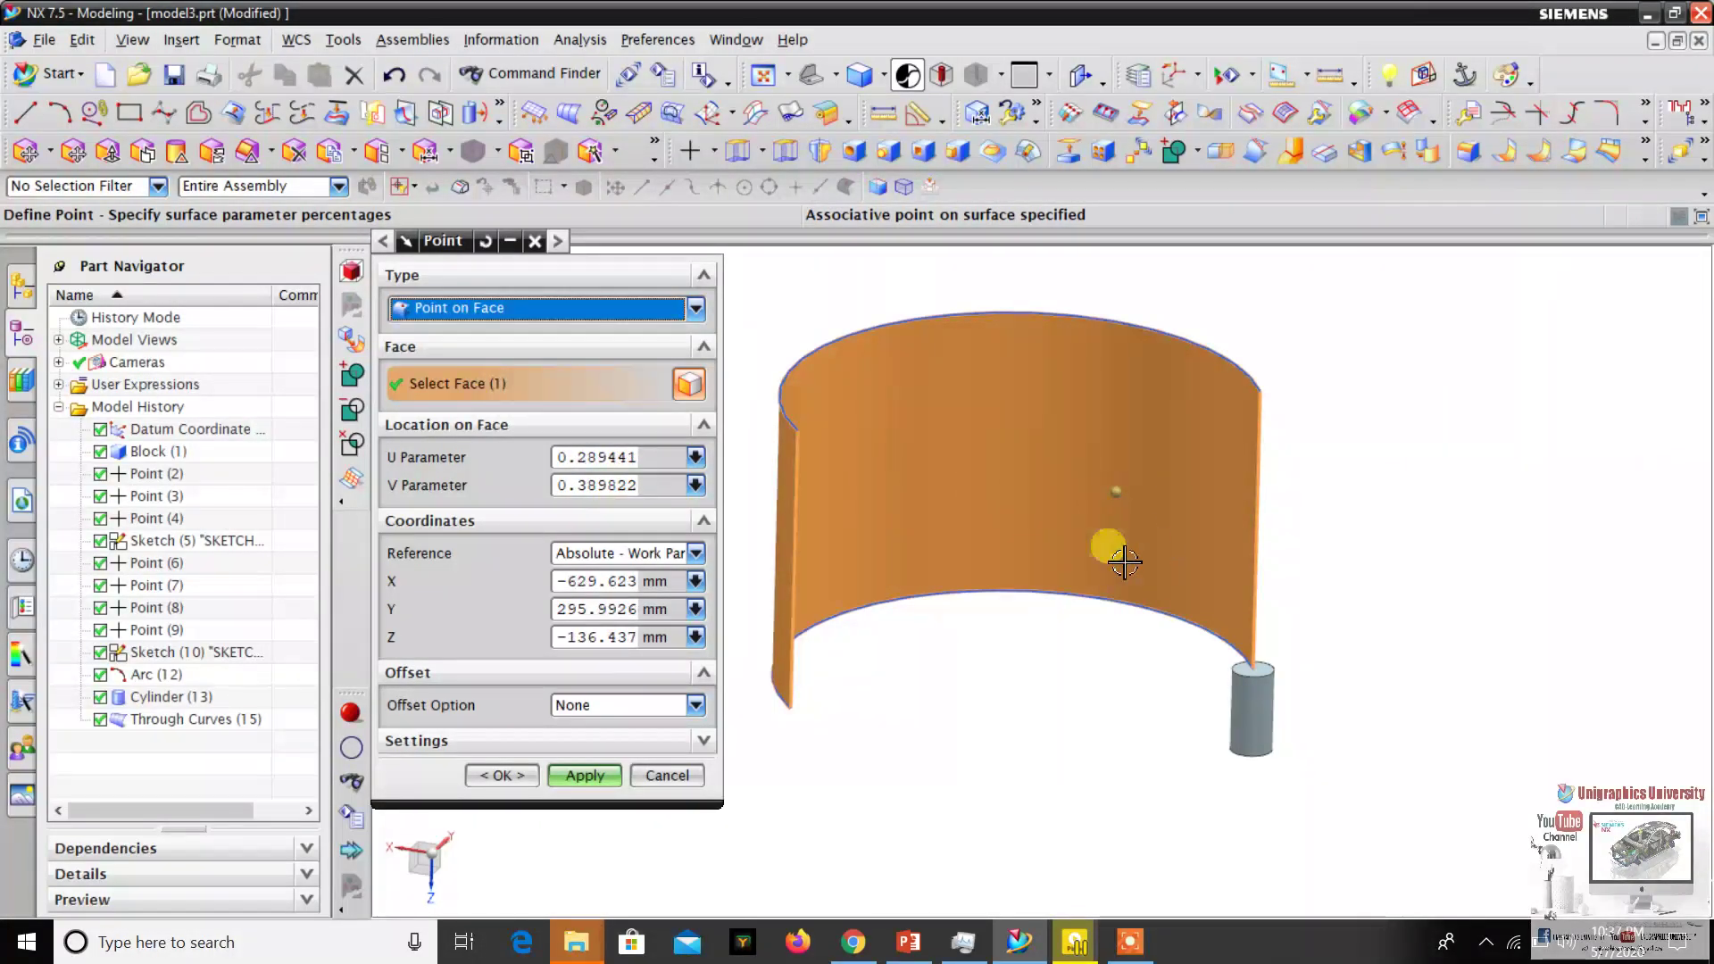
scroll(1107, 455, up, 4)
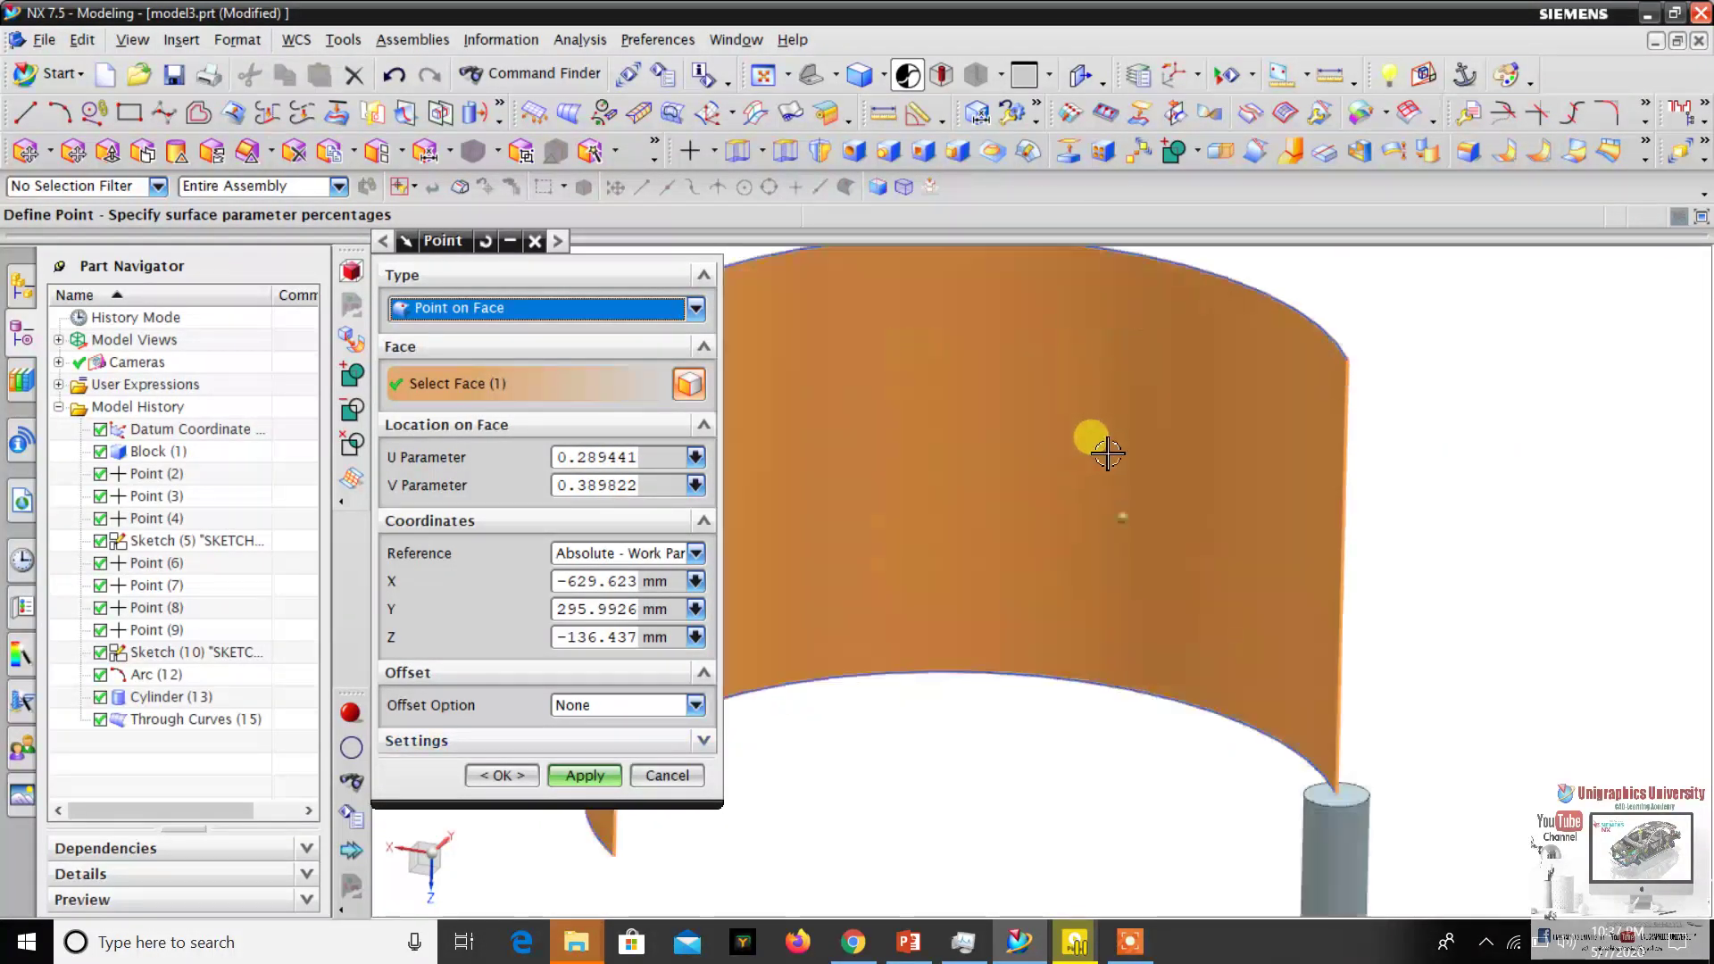
click(581, 772)
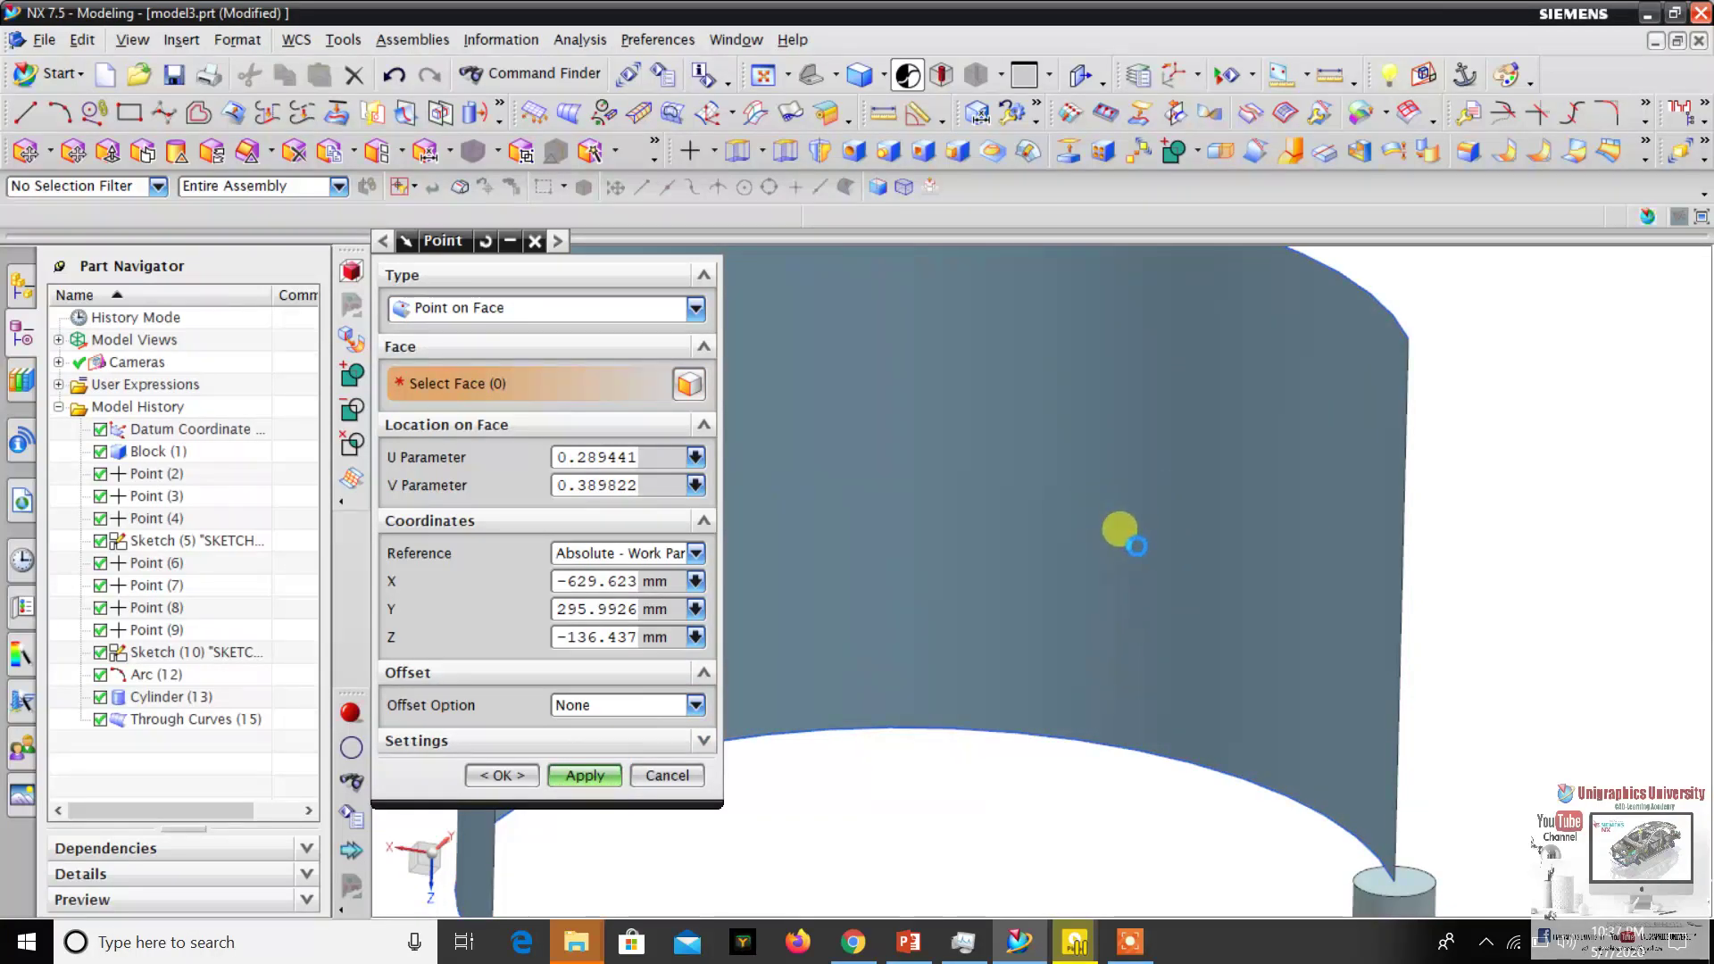
Define another Point on Face datum point and relocate it across the curved surface to U about 0.72 and V about 0.18.
scroll(1174, 511, up, 2)
scroll(1174, 510, down, 3)
click(1196, 458)
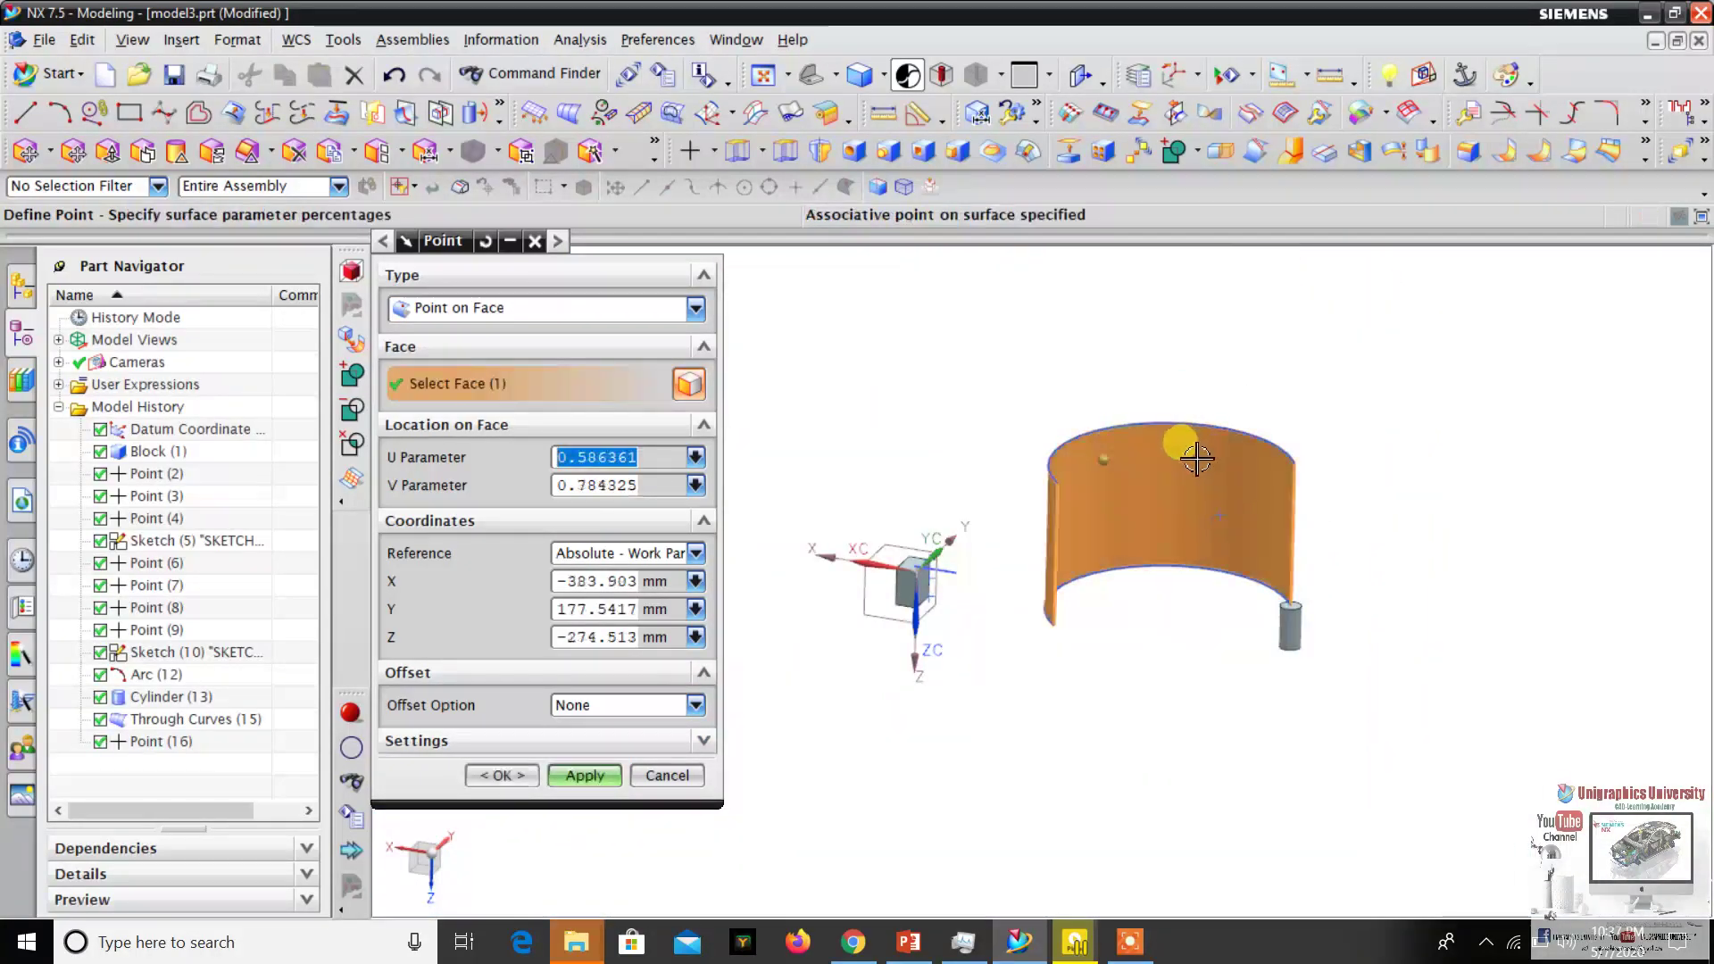
click(1092, 500)
click(1164, 541)
click(1069, 547)
click(1097, 465)
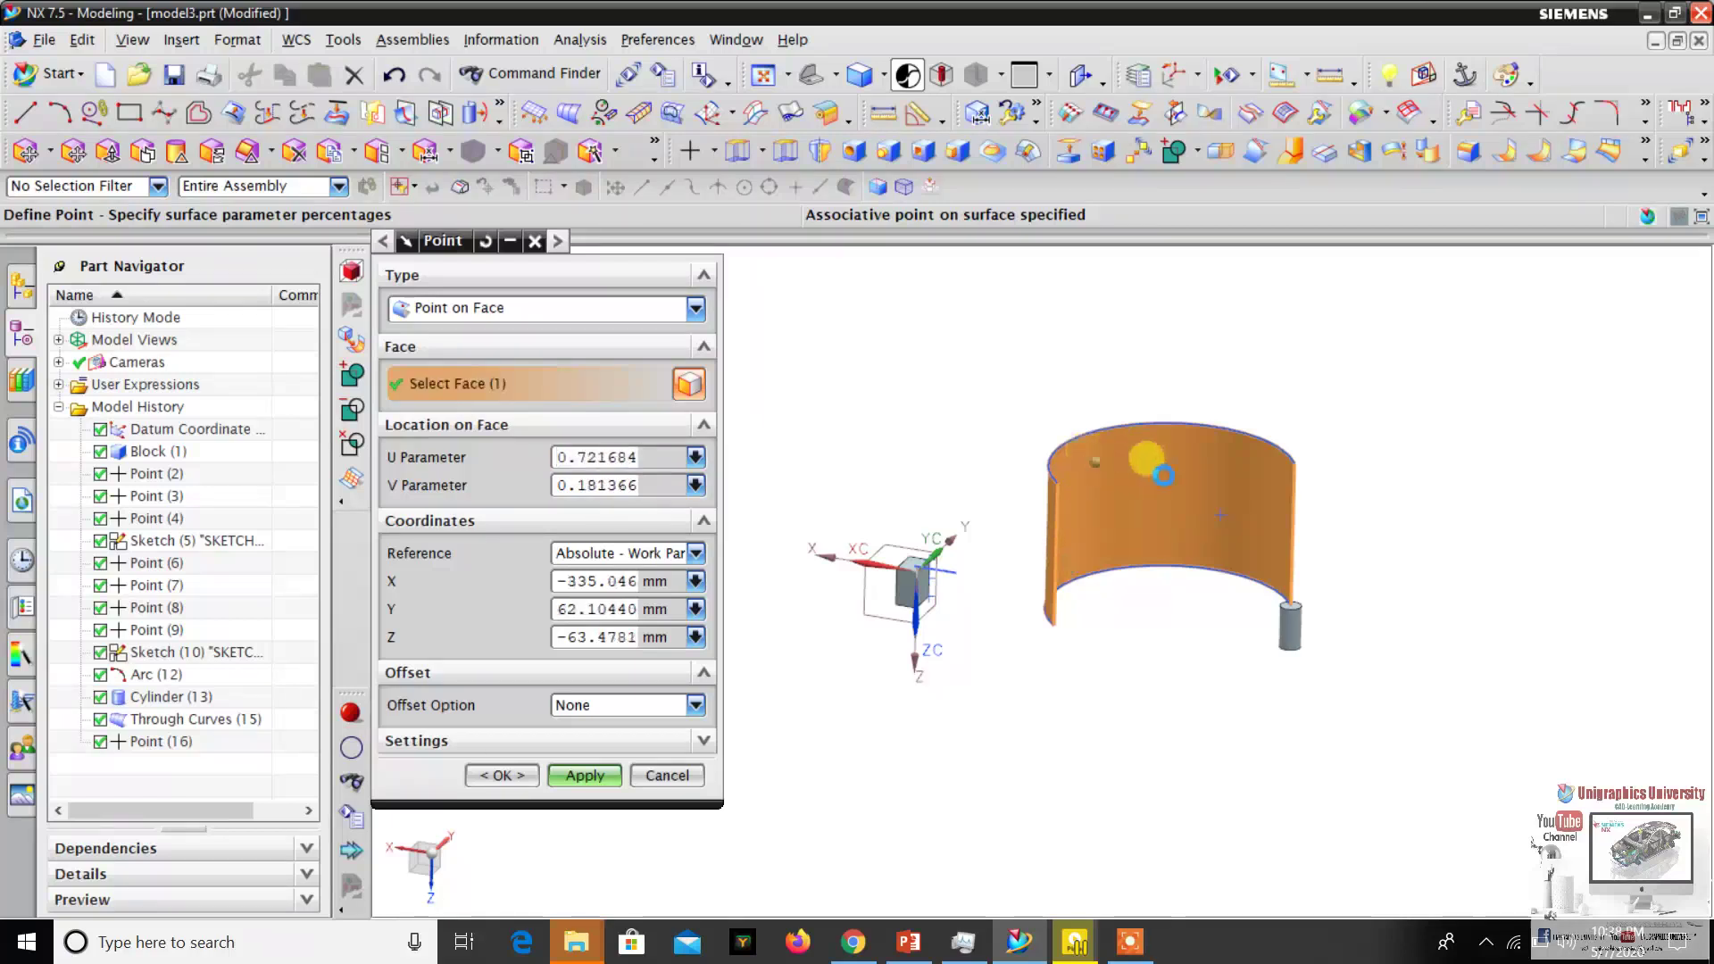
Move the point to further spots on the curved surface, including U about 0.19 and V about 0.36, and reset the definition.
scroll(1169, 489, up, 3)
click(1287, 462)
click(1341, 565)
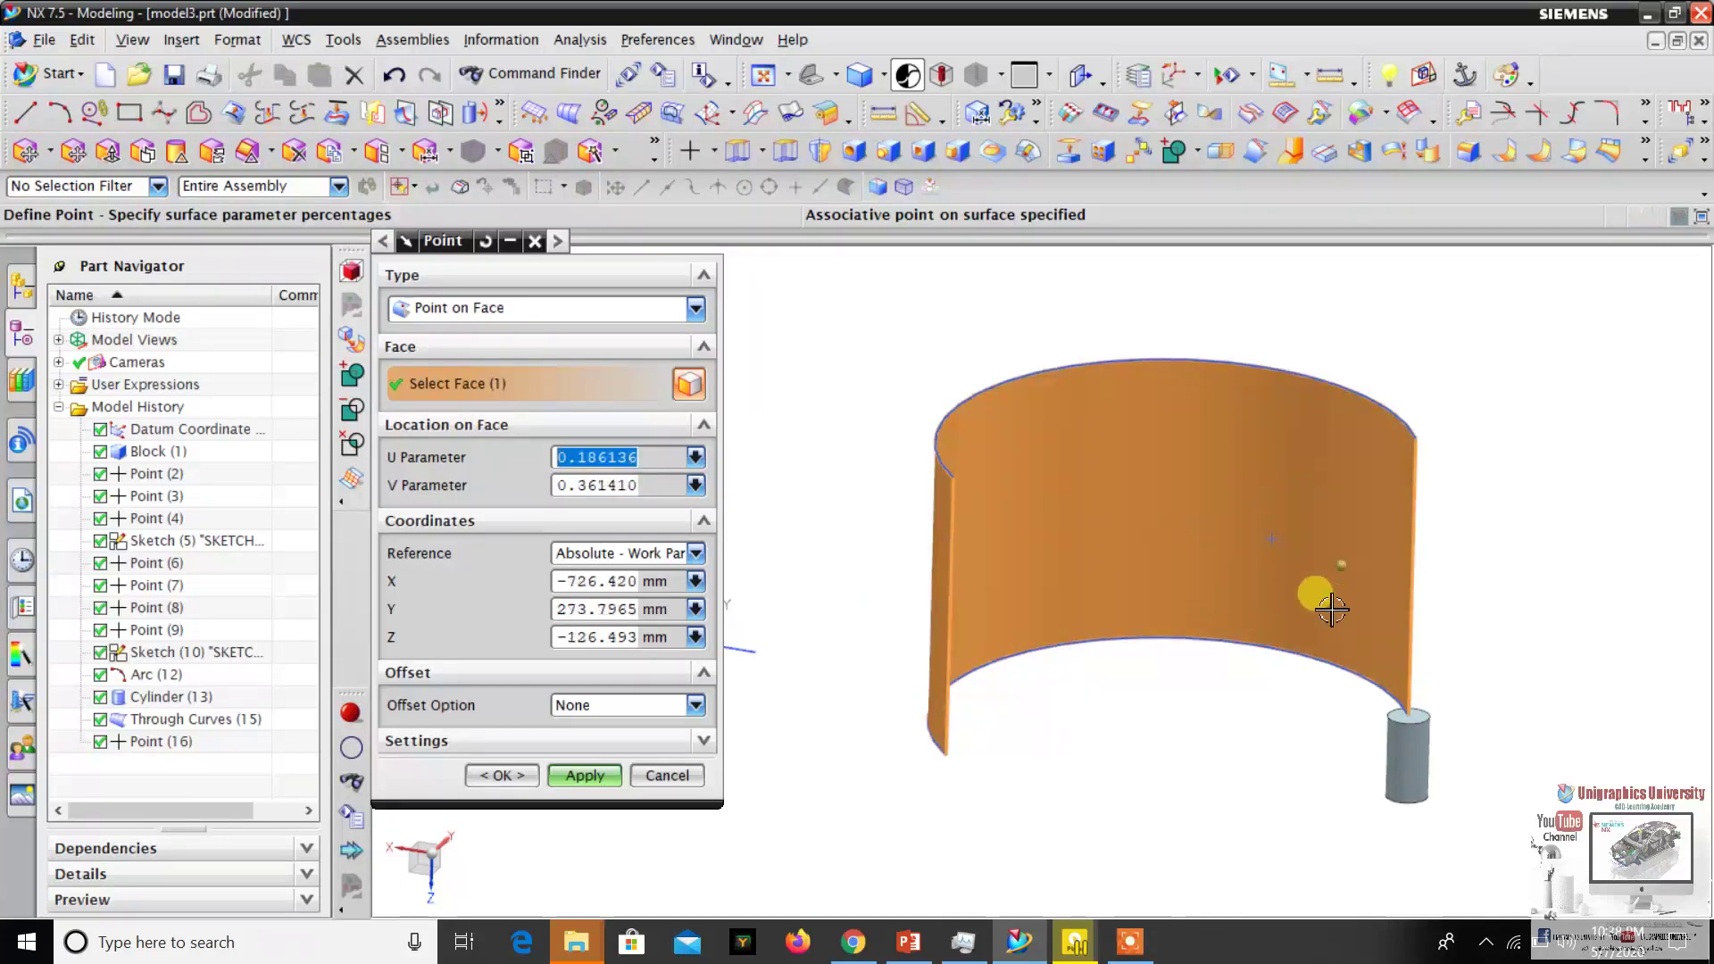
click(1078, 444)
click(929, 566)
middle_drag(929, 566, 1063, 586)
middle_drag(815, 508, 905, 546)
click(487, 243)
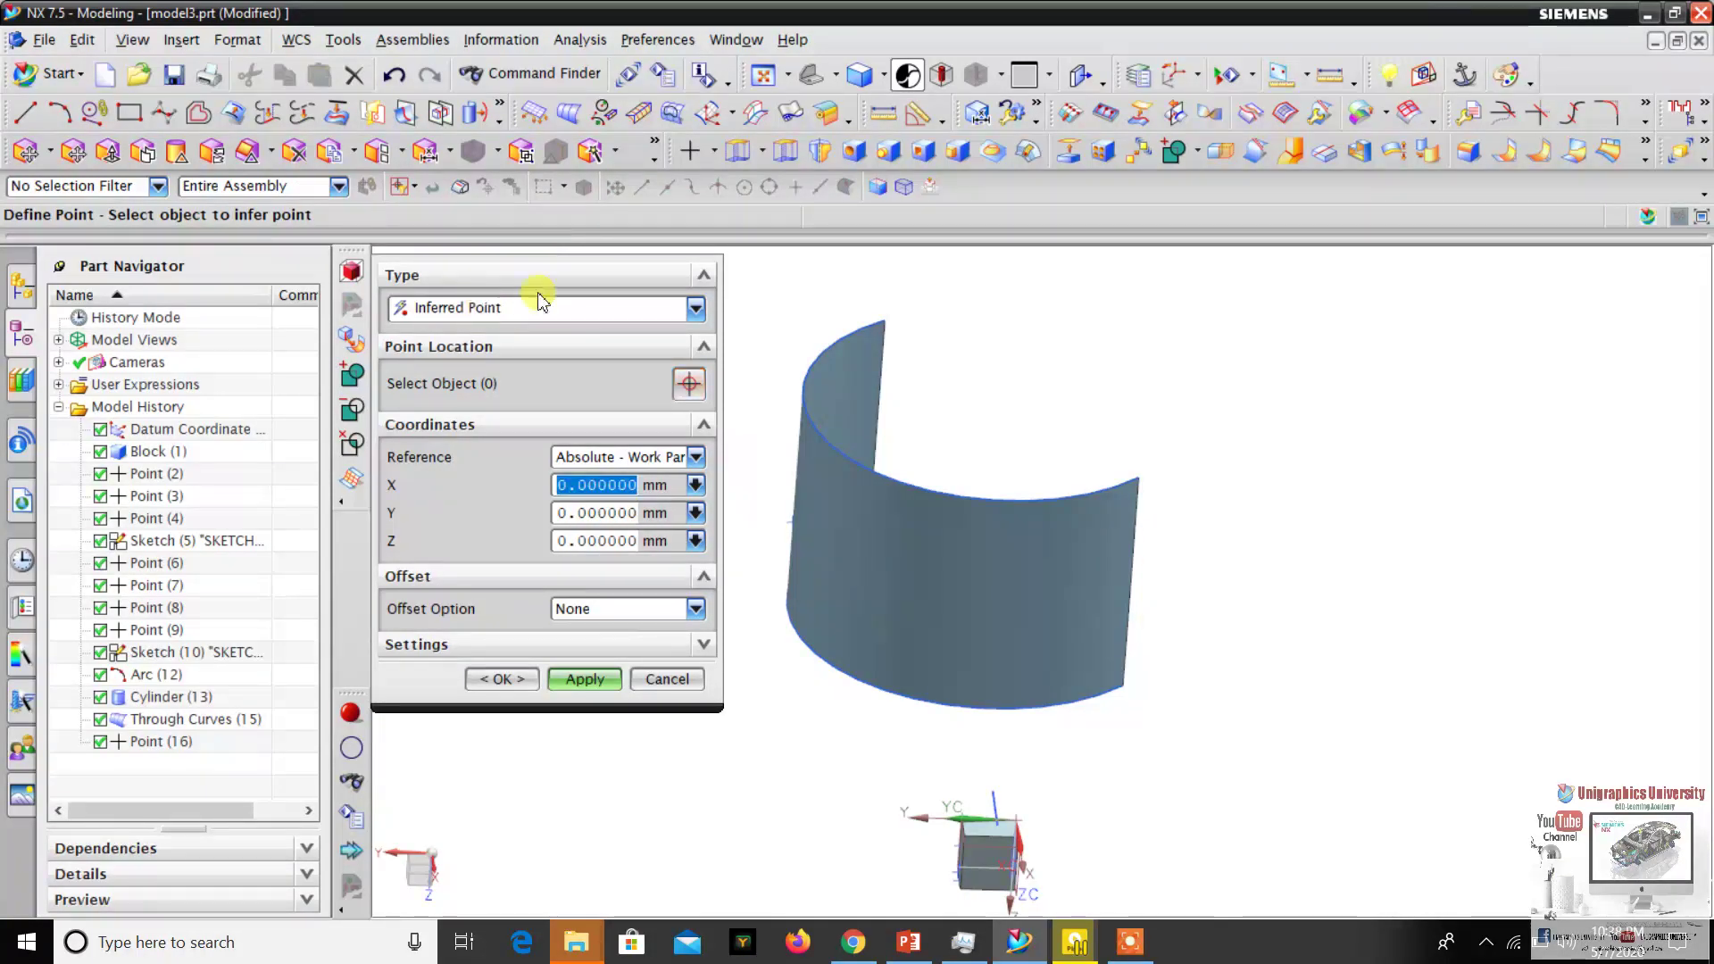
Set the datum point type to Between Two Points.
click(499, 308)
click(500, 307)
click(505, 309)
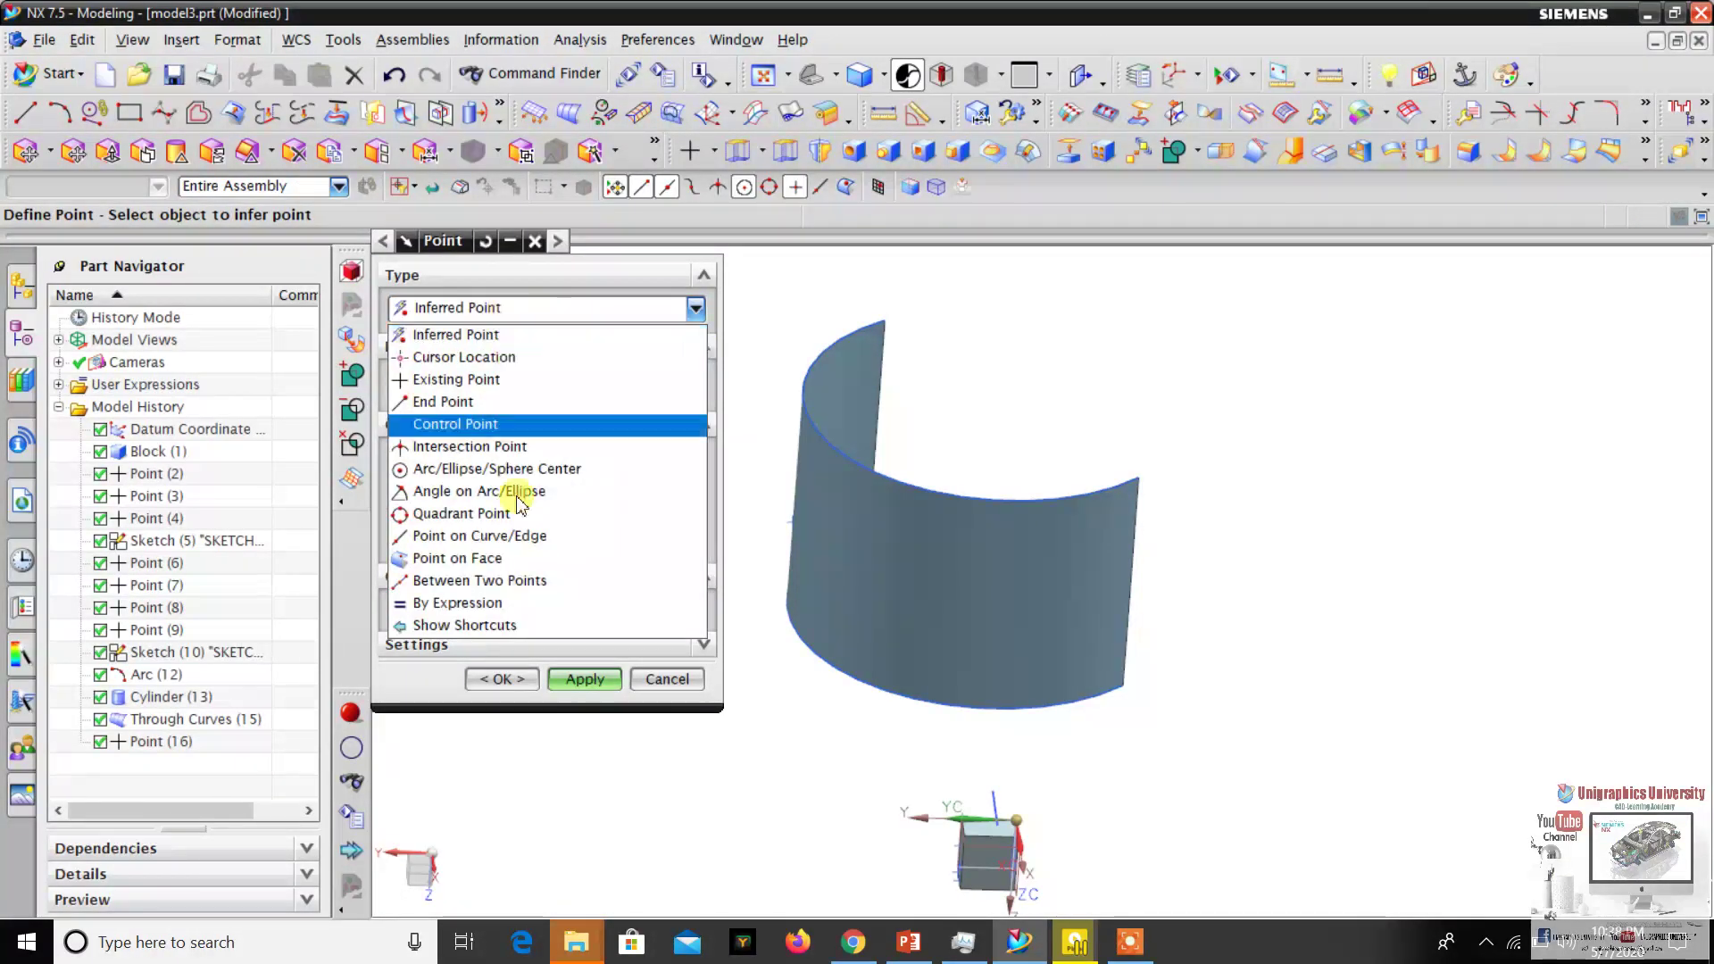
click(487, 581)
scroll(929, 438, down, 5)
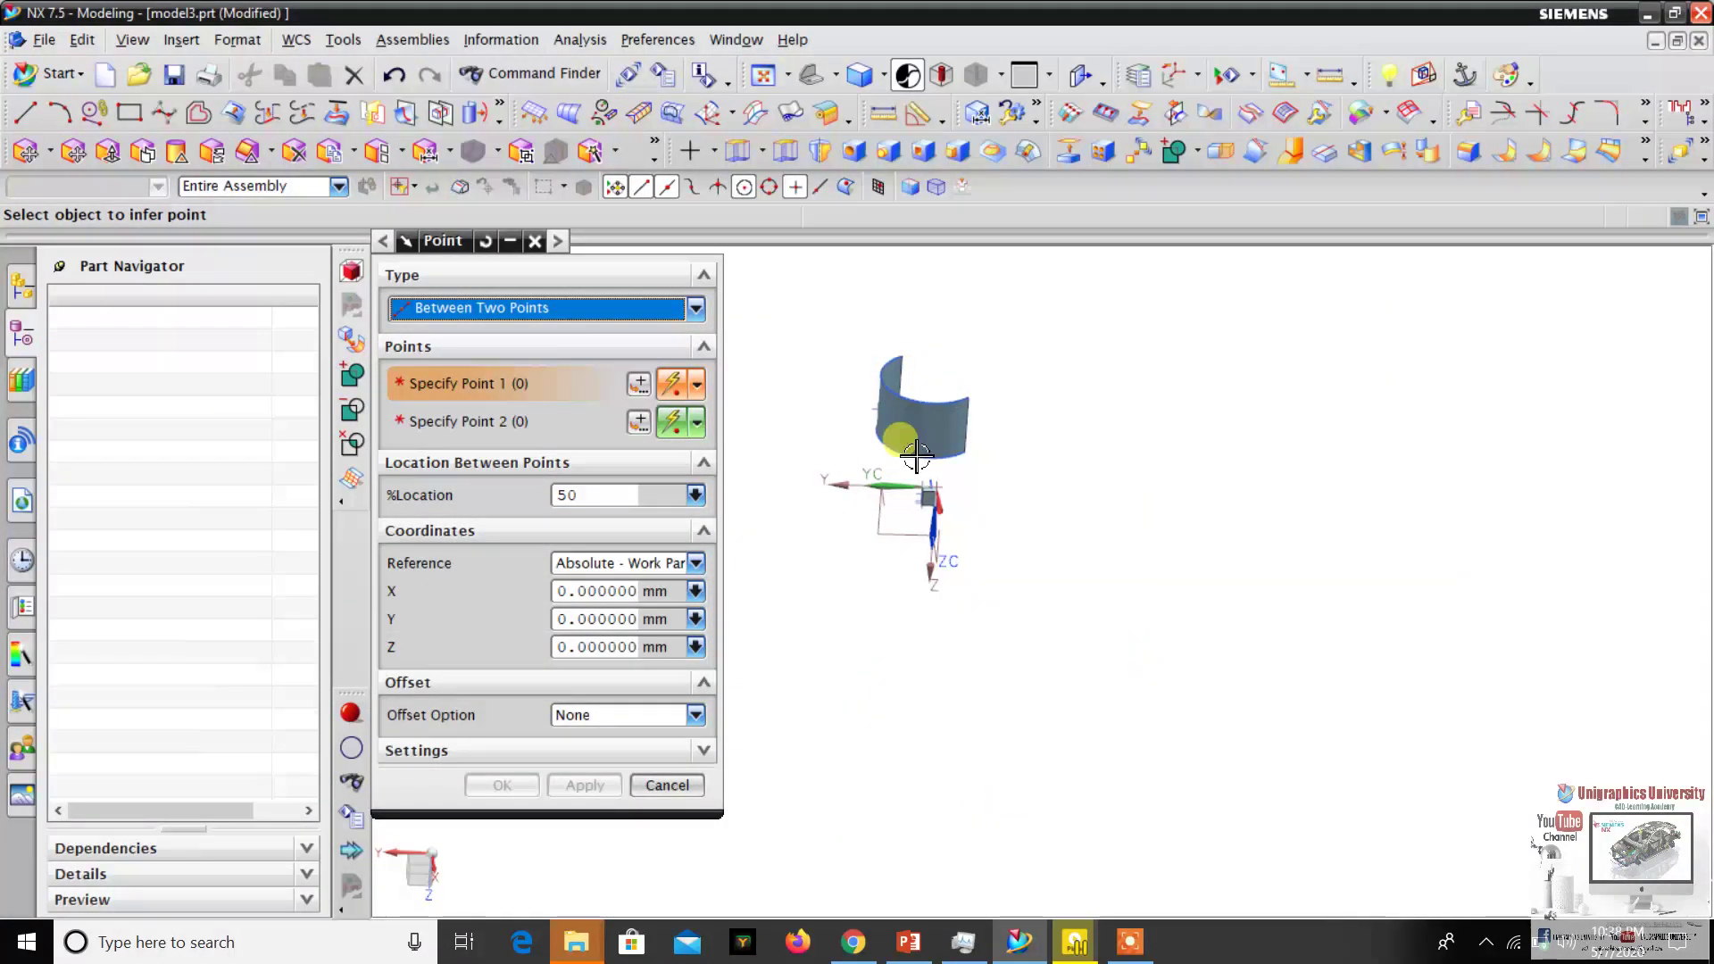
scroll(942, 393, up, 4)
middle_click(942, 392)
Specify the two ends of the copied arc on the surface's upper edge as Point 1 and Point 2, at 50% location.
scroll(884, 357, up, 3)
scroll(987, 402, down, 4)
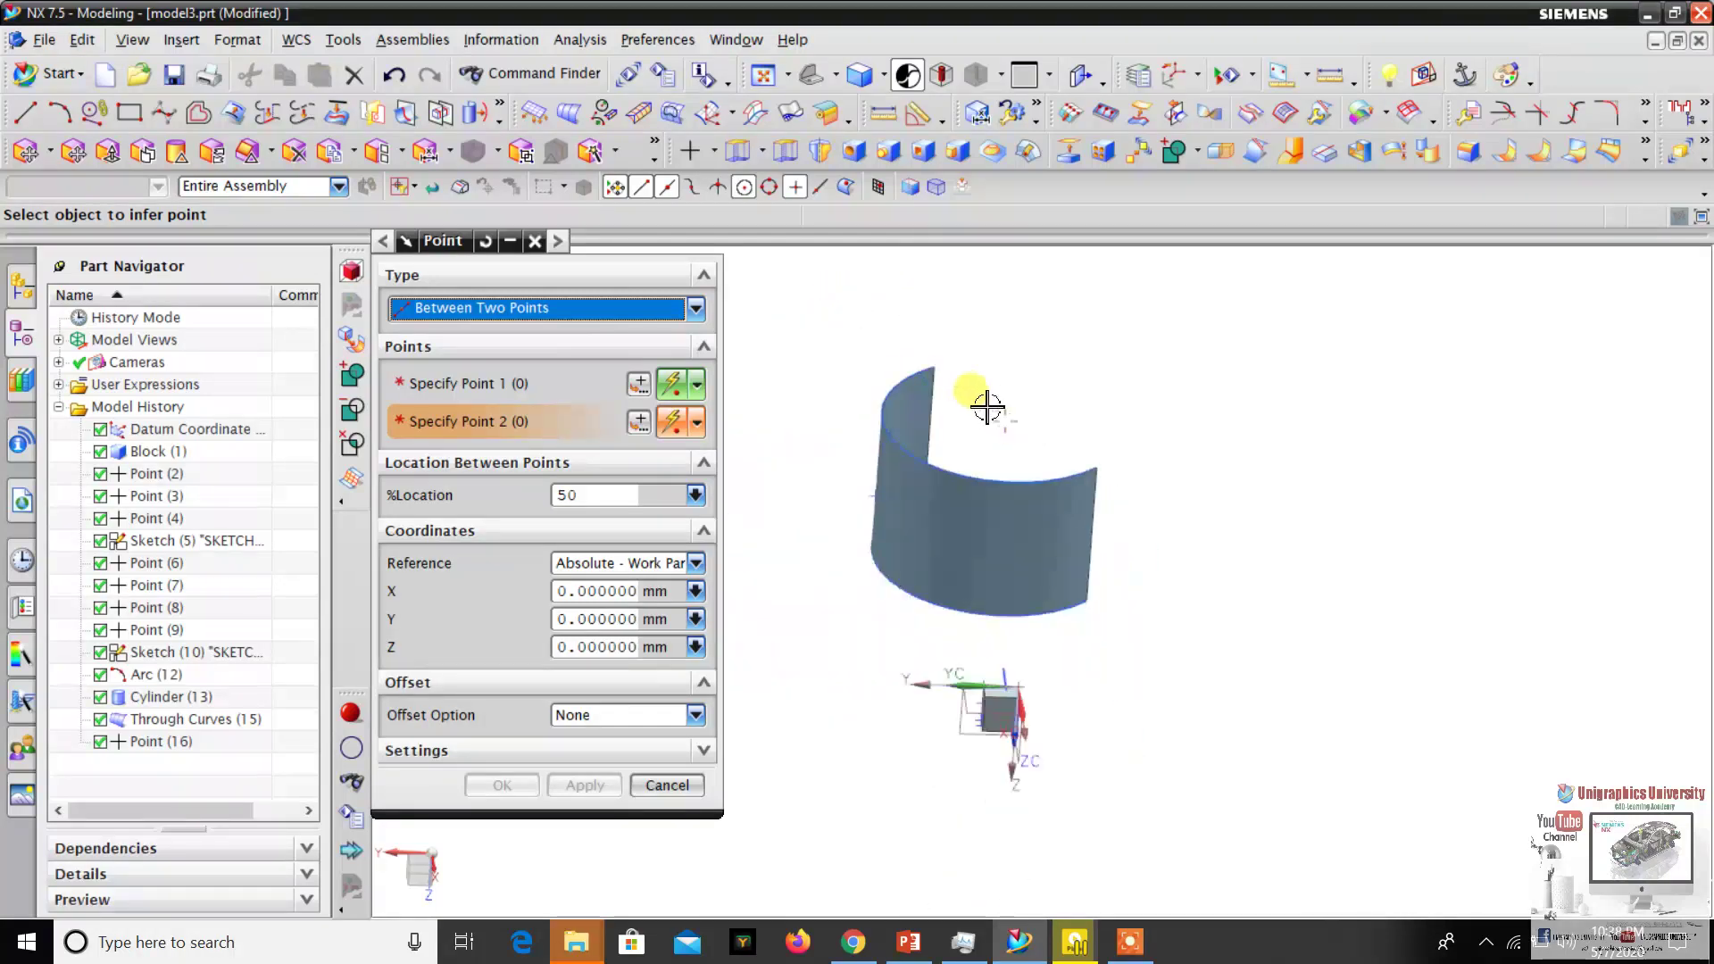
scroll(1035, 429, up, 3)
scroll(1062, 429, down, 4)
middle_drag(1094, 425, 1121, 470)
scroll(1059, 516, up, 4)
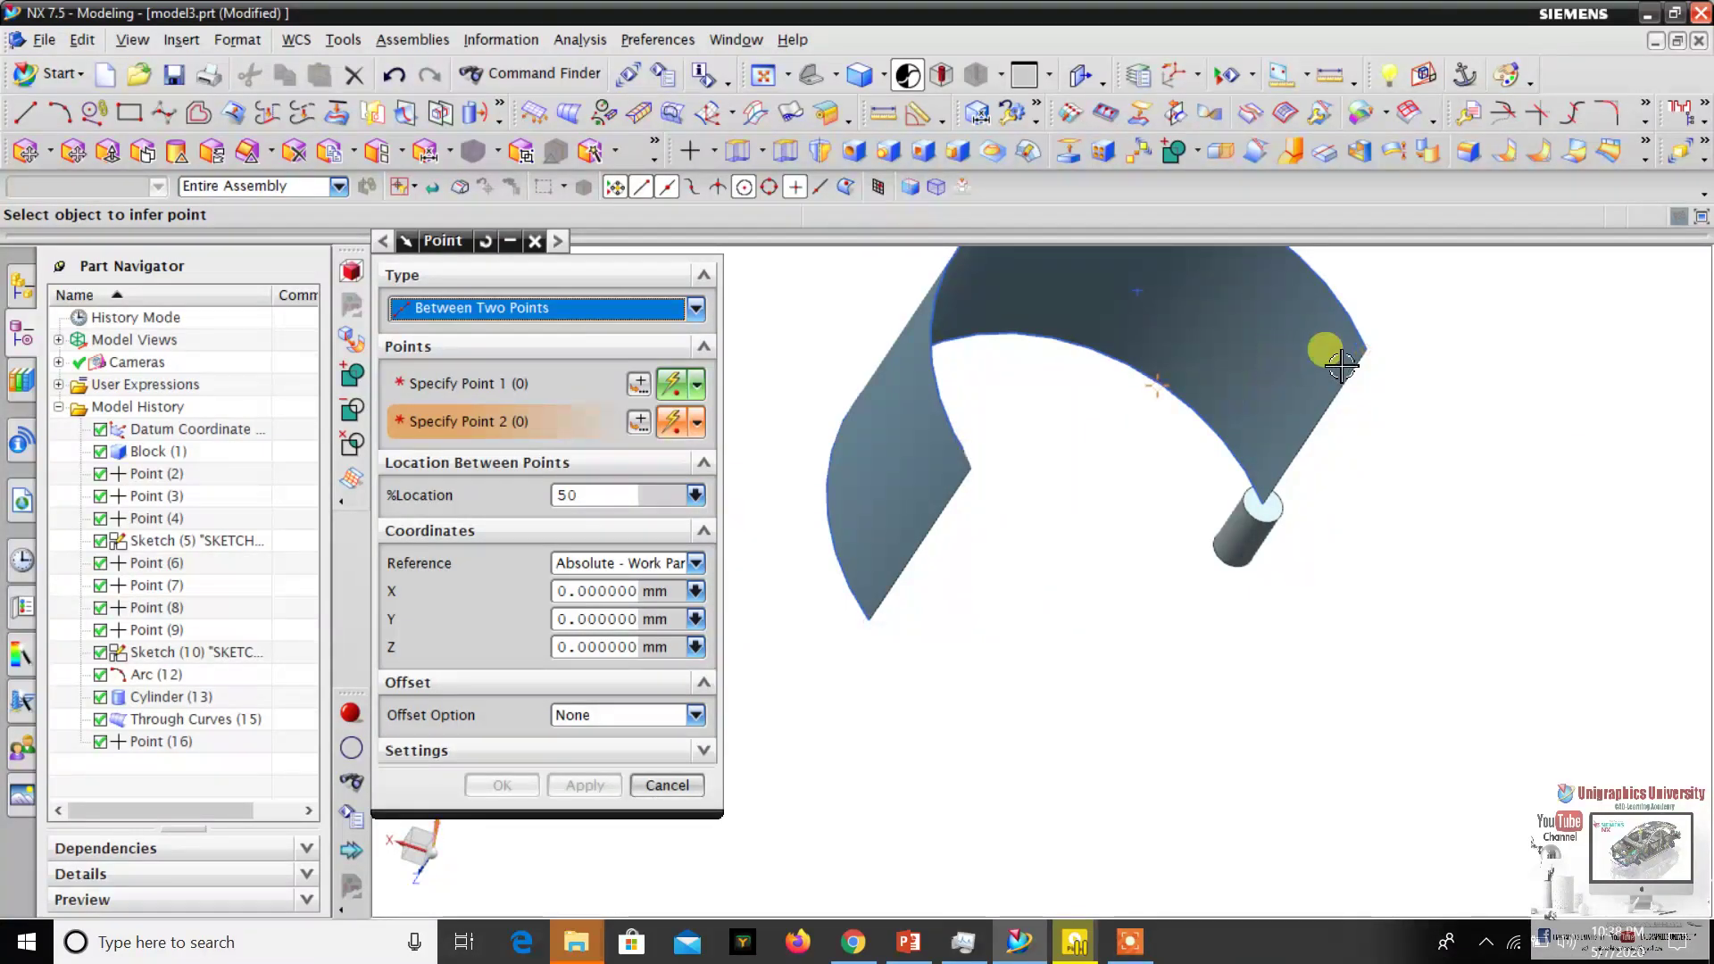
middle_drag(1152, 426, 1068, 432)
scroll(1067, 432, down, 3)
scroll(1068, 432, up, 4)
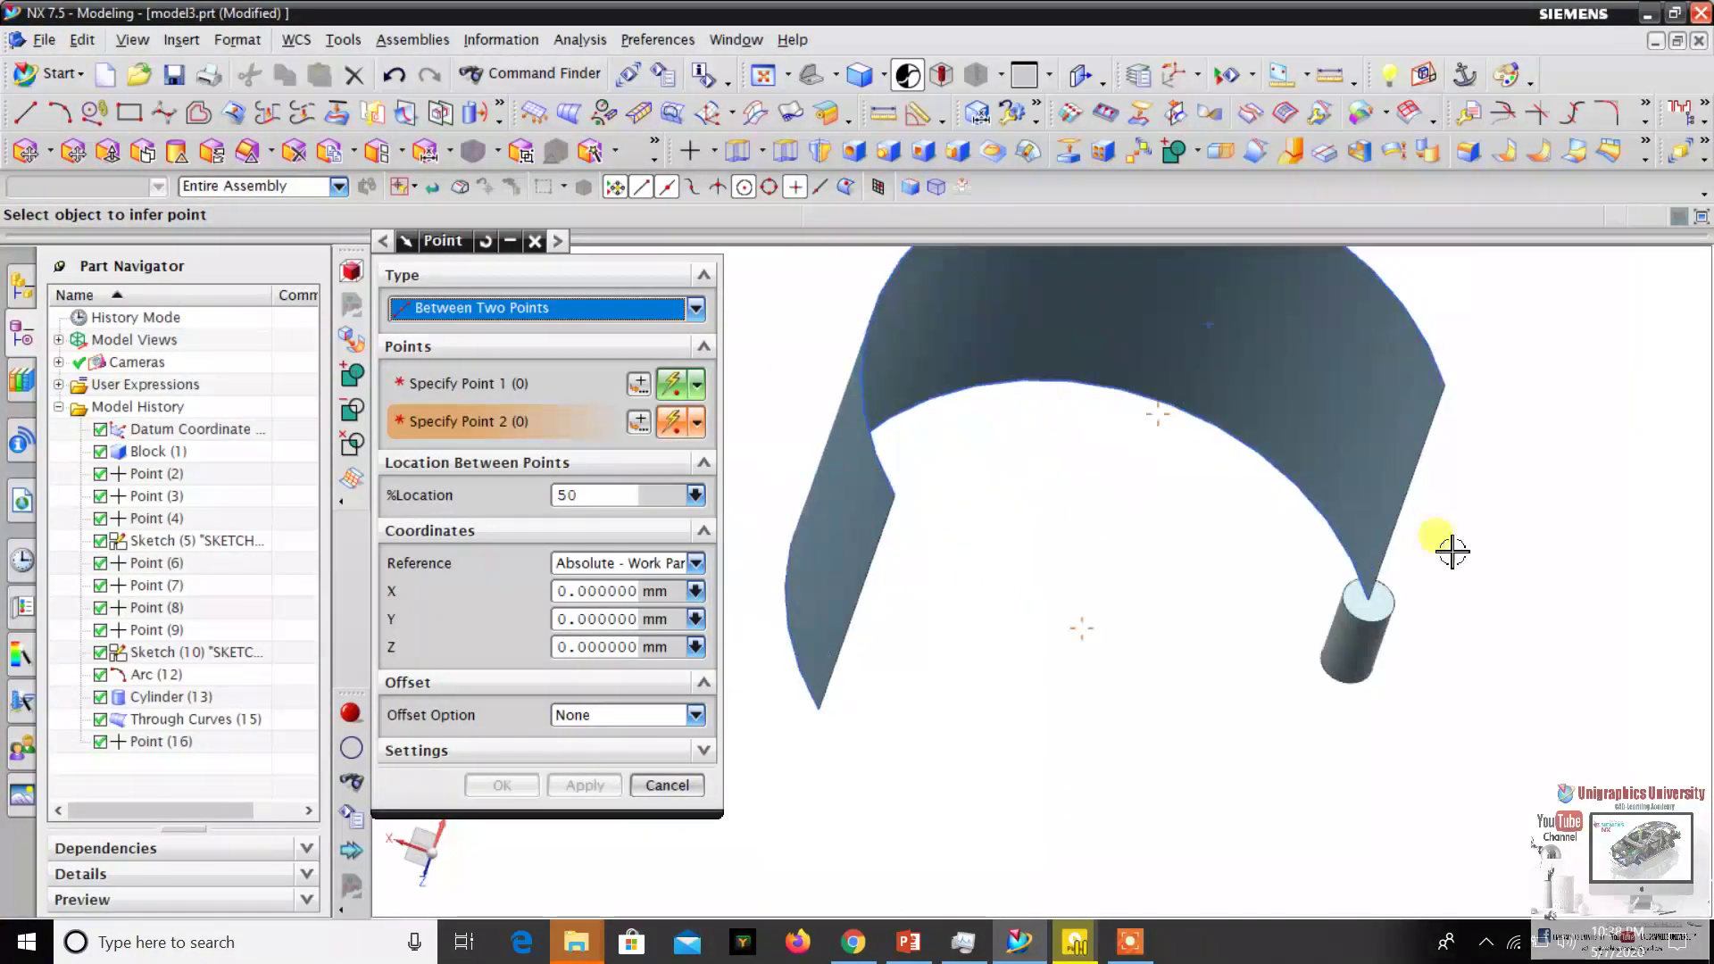
click(509, 389)
click(897, 494)
middle_drag(964, 509, 1379, 393)
click(1394, 410)
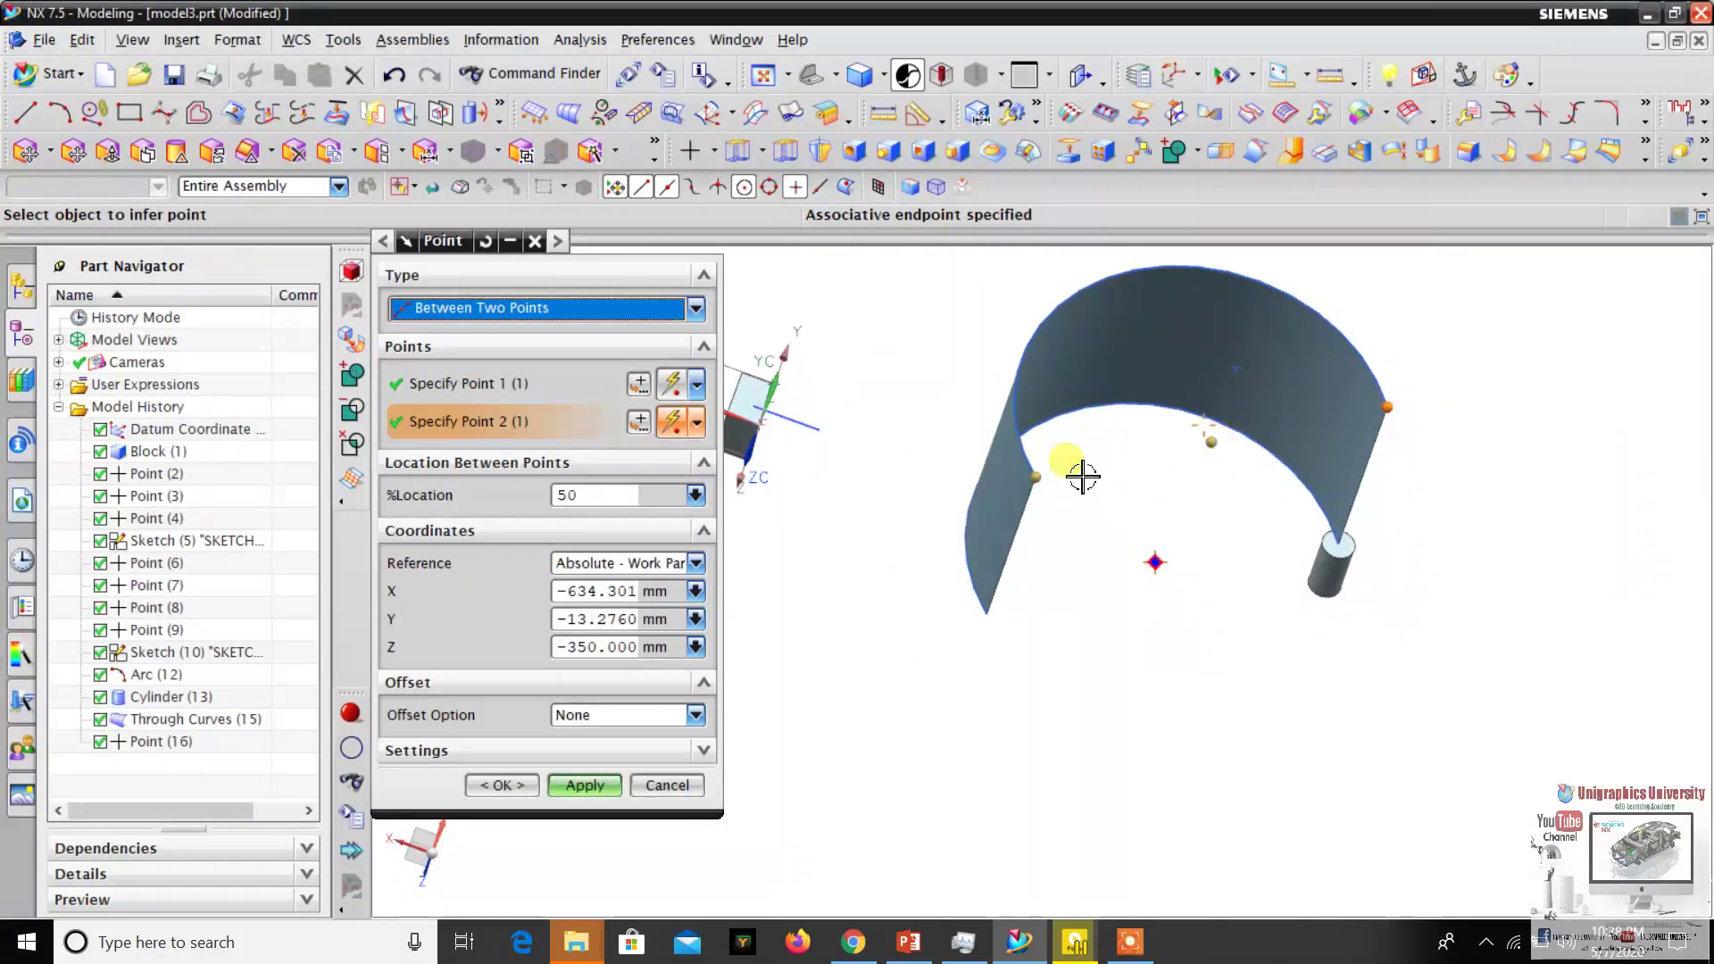
middle_drag(1266, 468, 1203, 498)
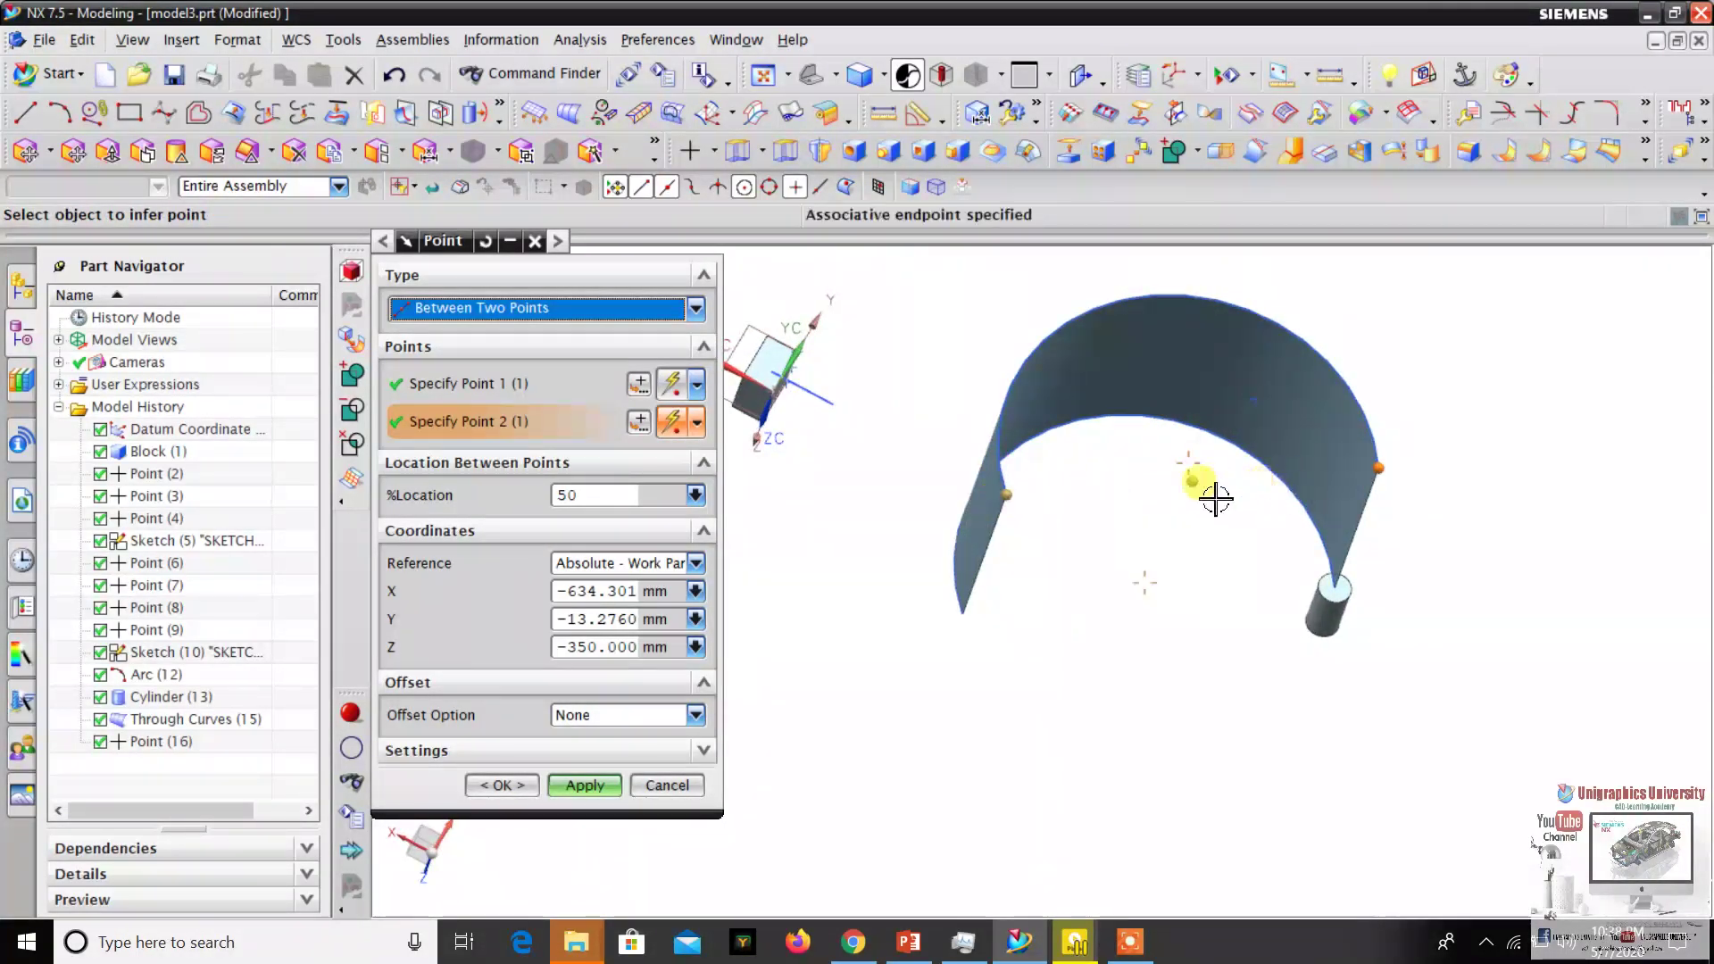
Set the location between the two specified points to 10% and reset the point definition.
drag(610, 496, 463, 501)
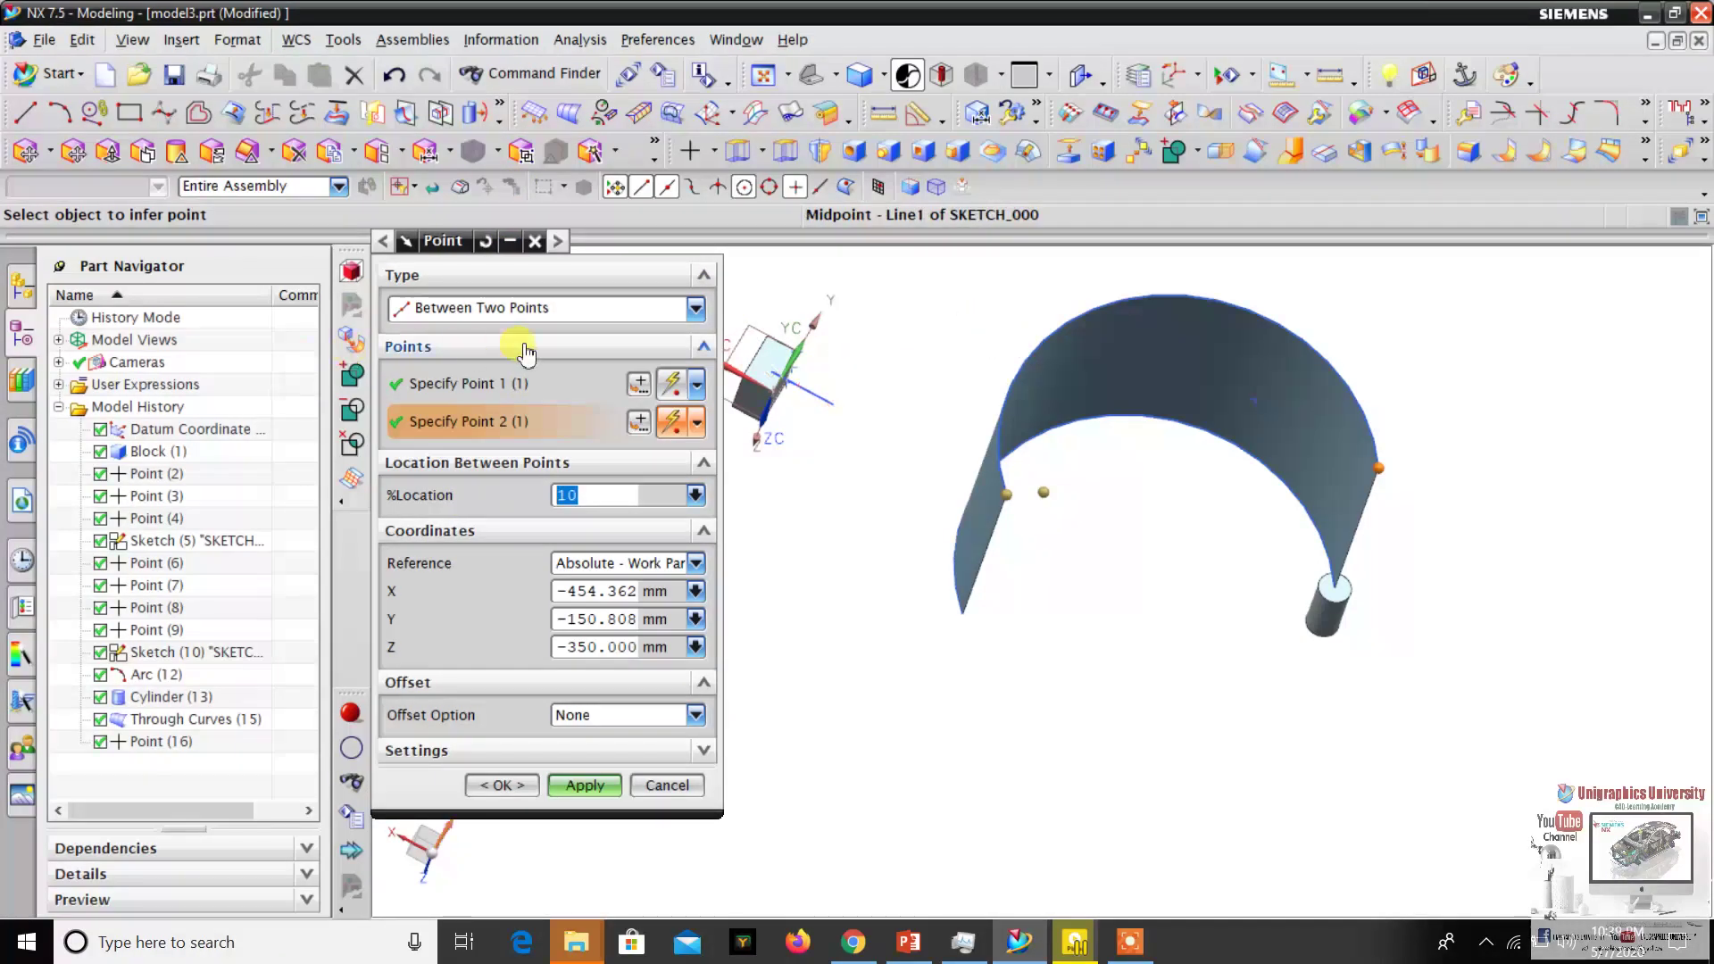
mouse_move(1002, 428)
middle_down()
mouse_move(991, 382)
mouse_move(1004, 413)
middle_up()
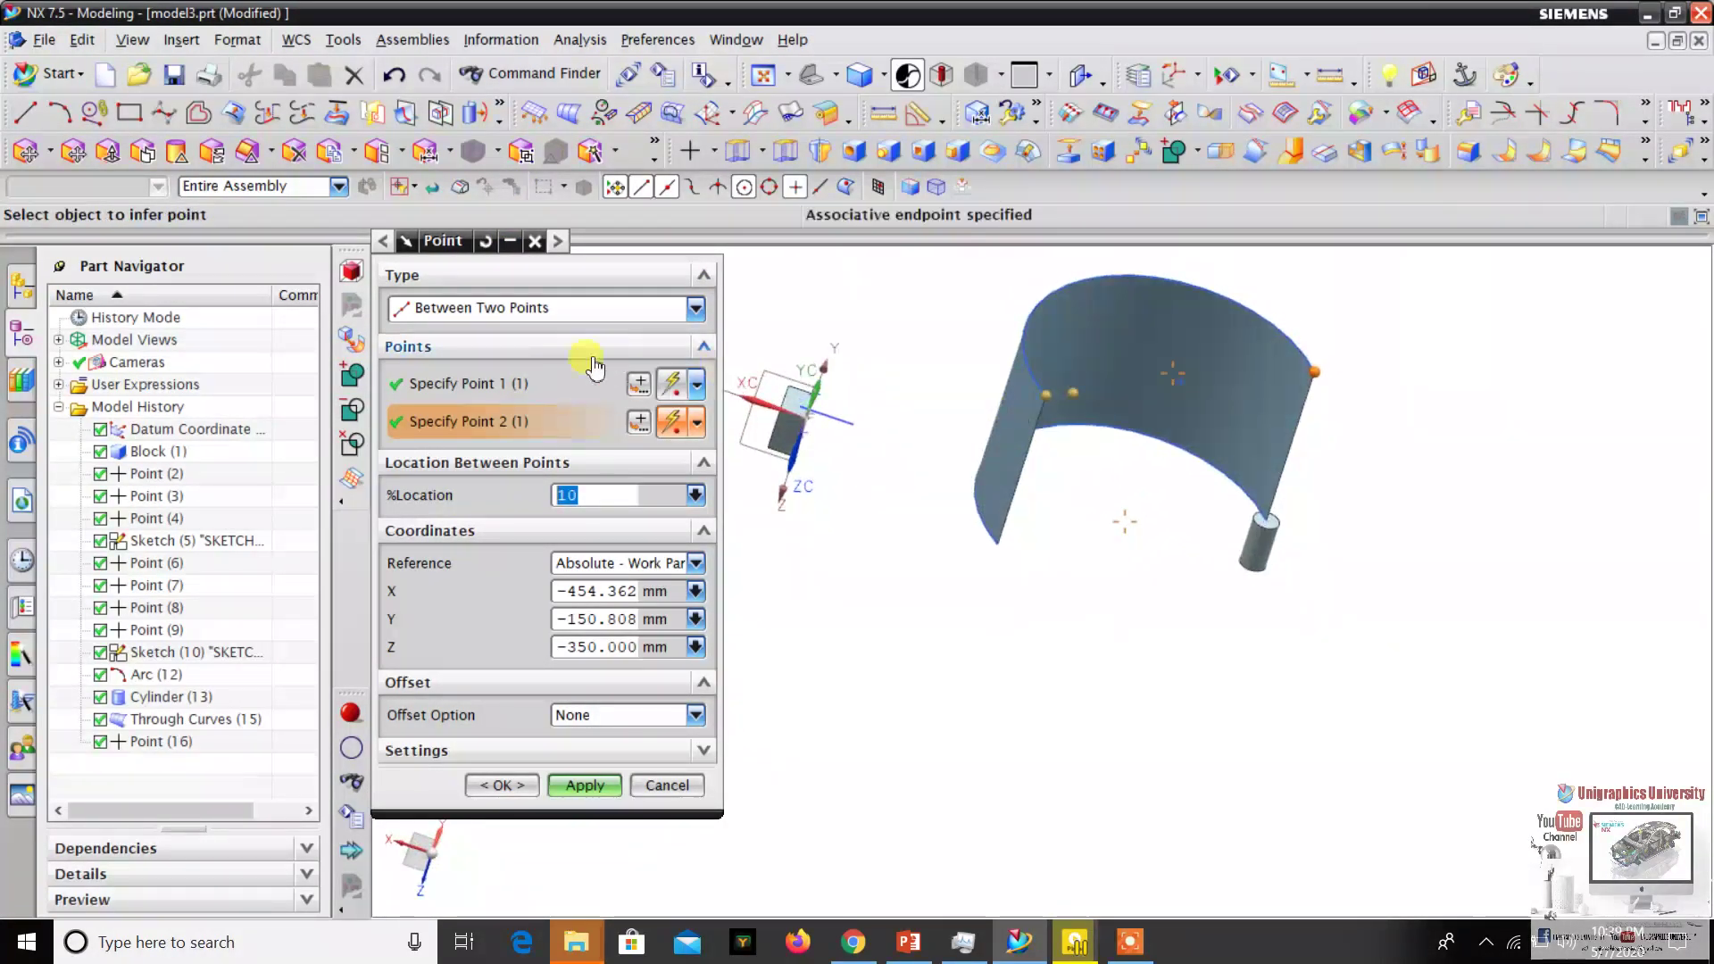
click(484, 241)
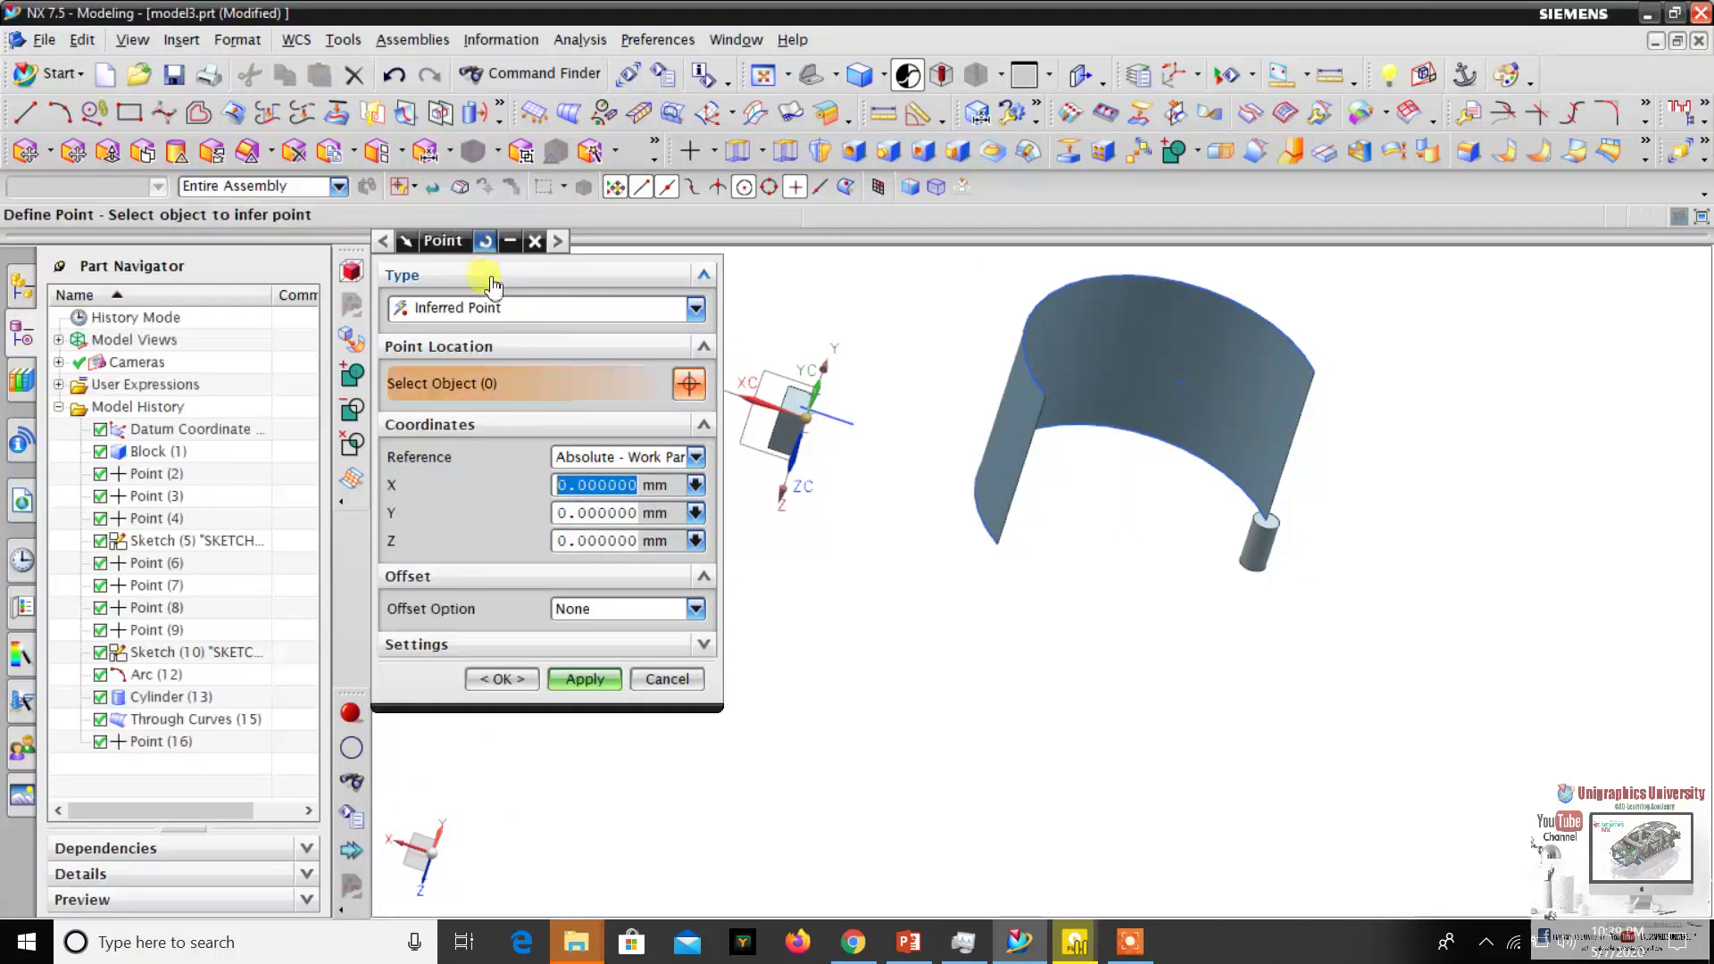
click(483, 309)
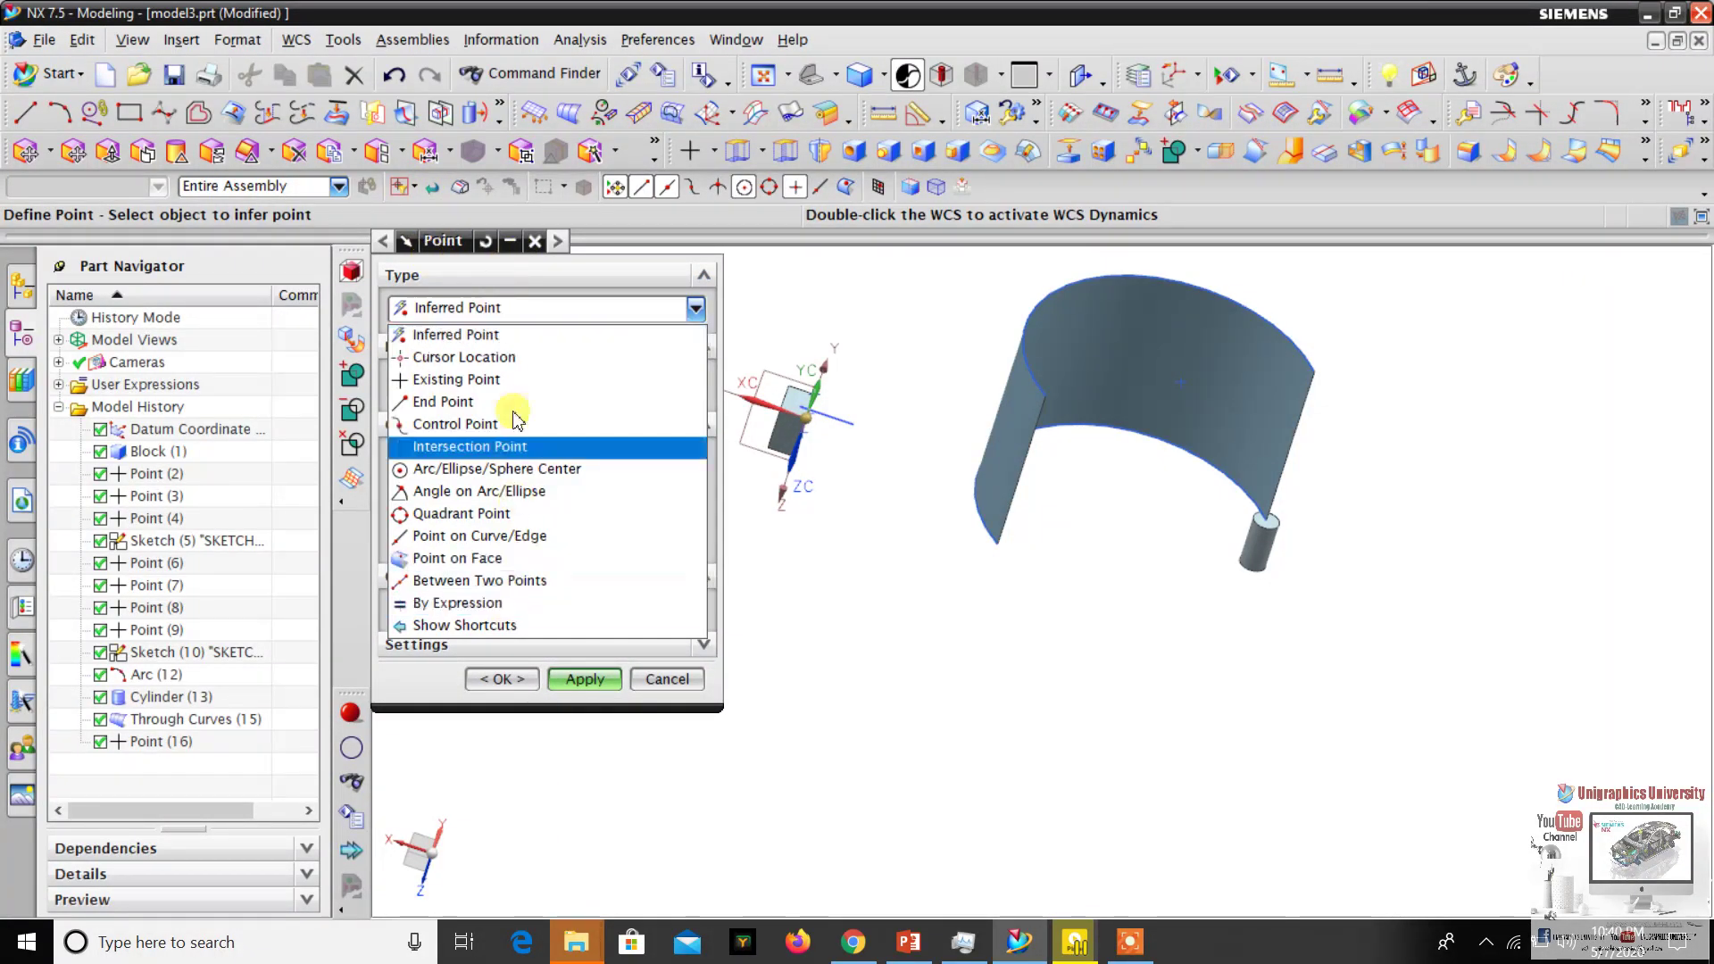
click(629, 288)
scroll(1058, 479, down, 3)
scroll(1080, 420, up, 4)
scroll(1086, 446, down, 4)
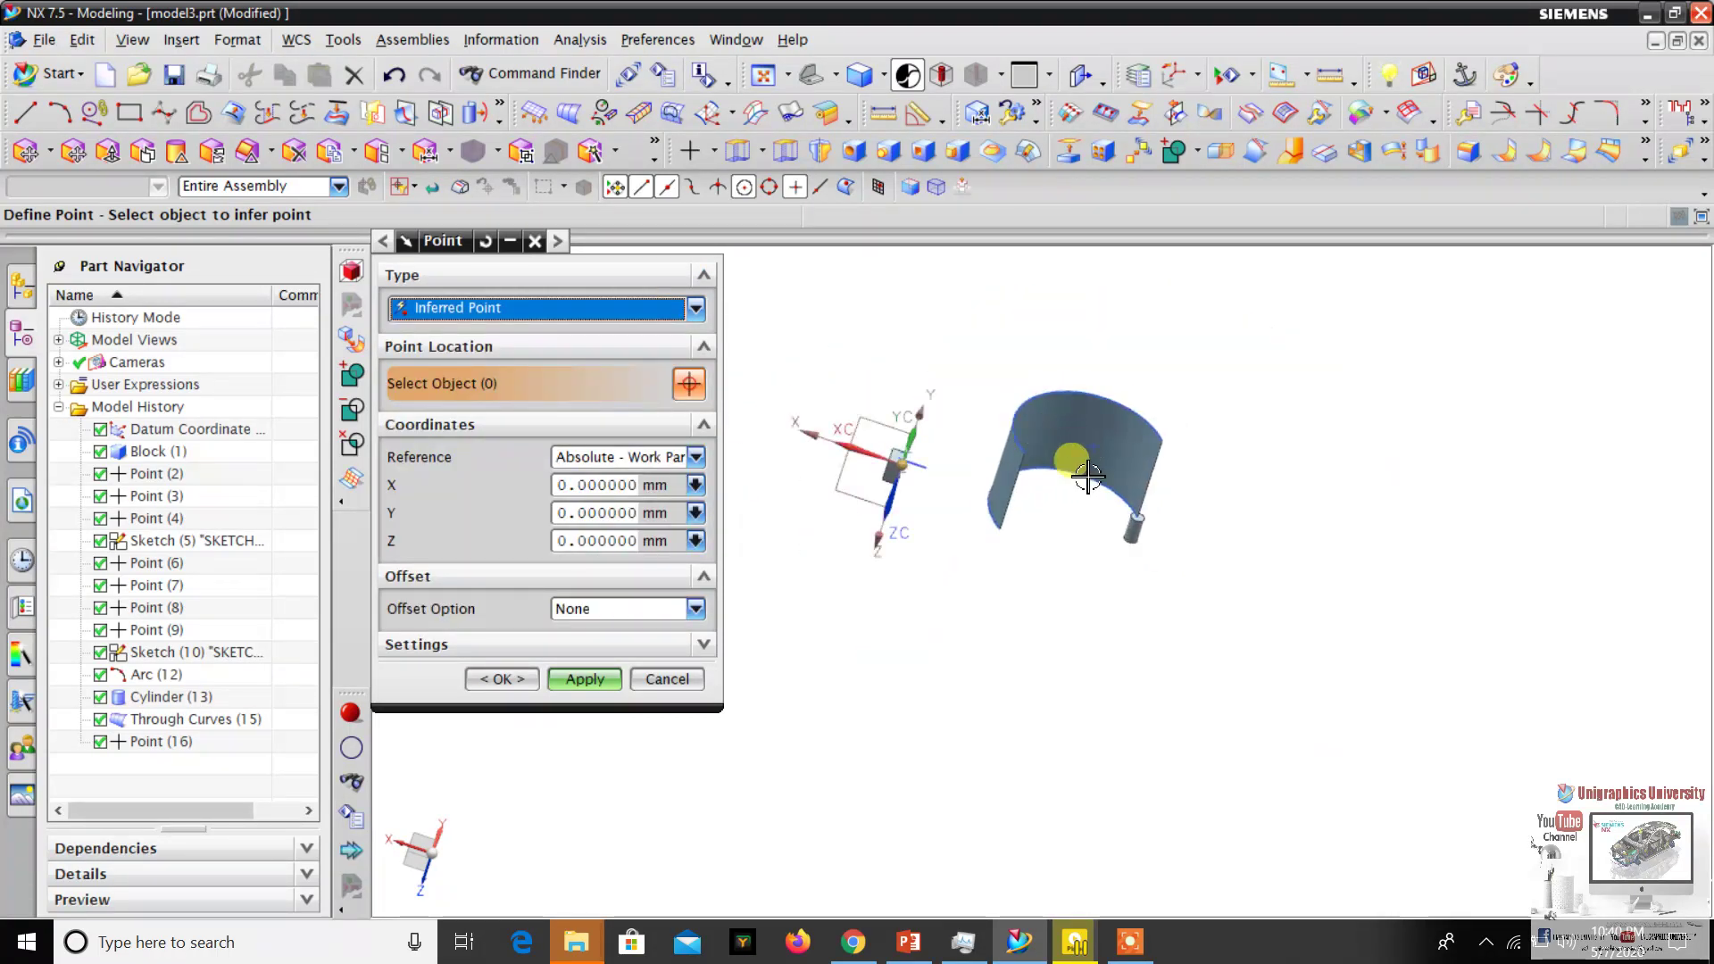
scroll(1087, 475, up, 3)
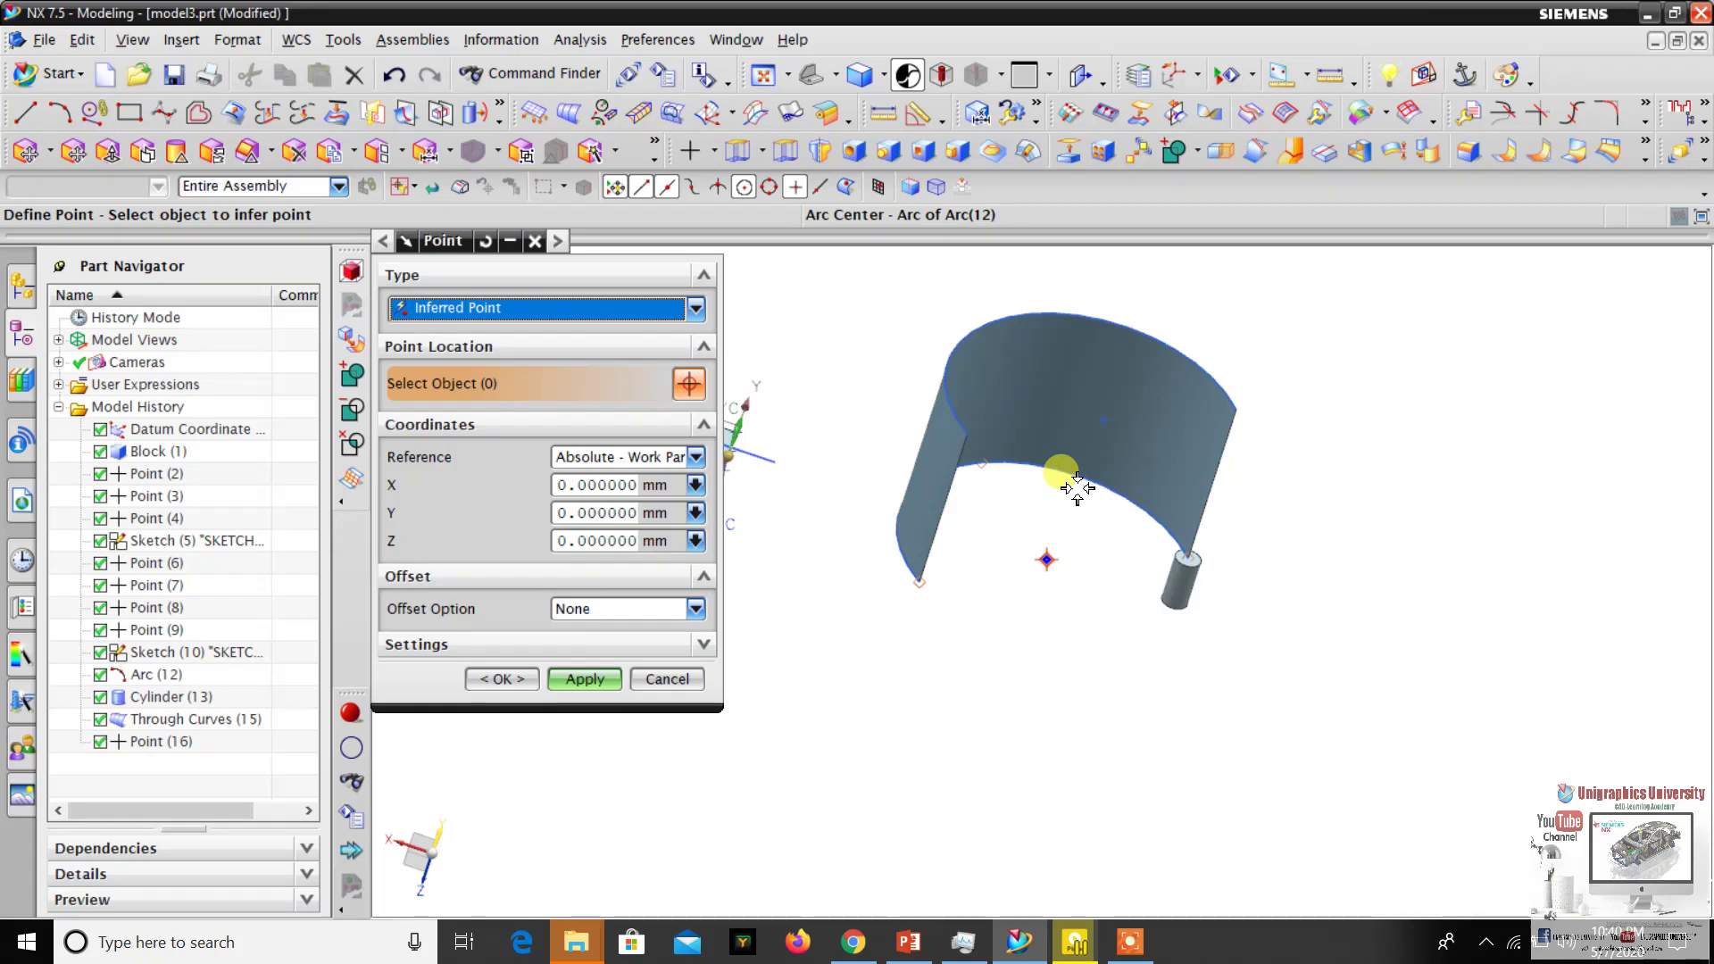